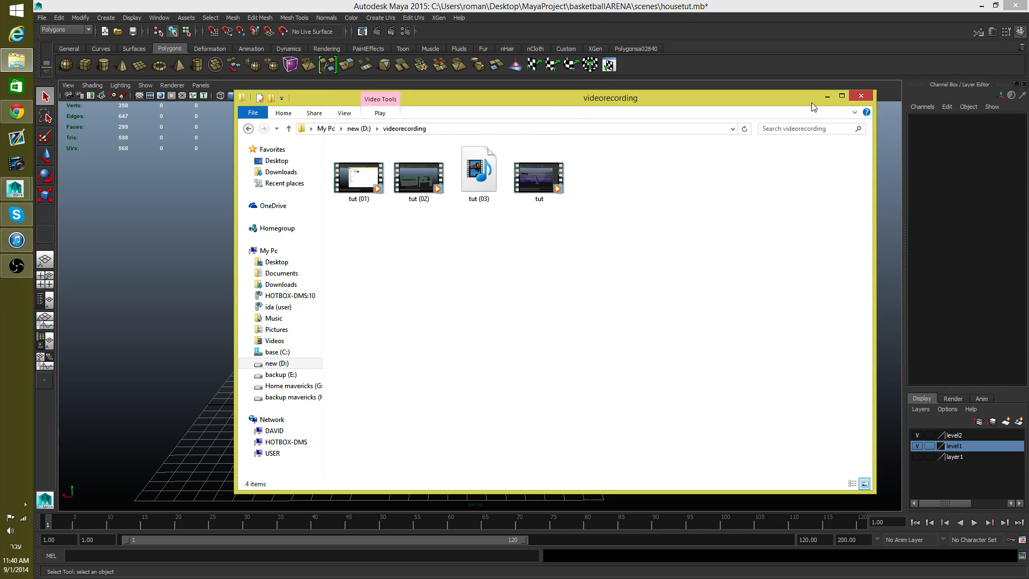
# Step: Put the videorecording folder window away and inspect the house mesh's outer walls, floor and interior corners from all sides
pyautogui.click(825, 97)
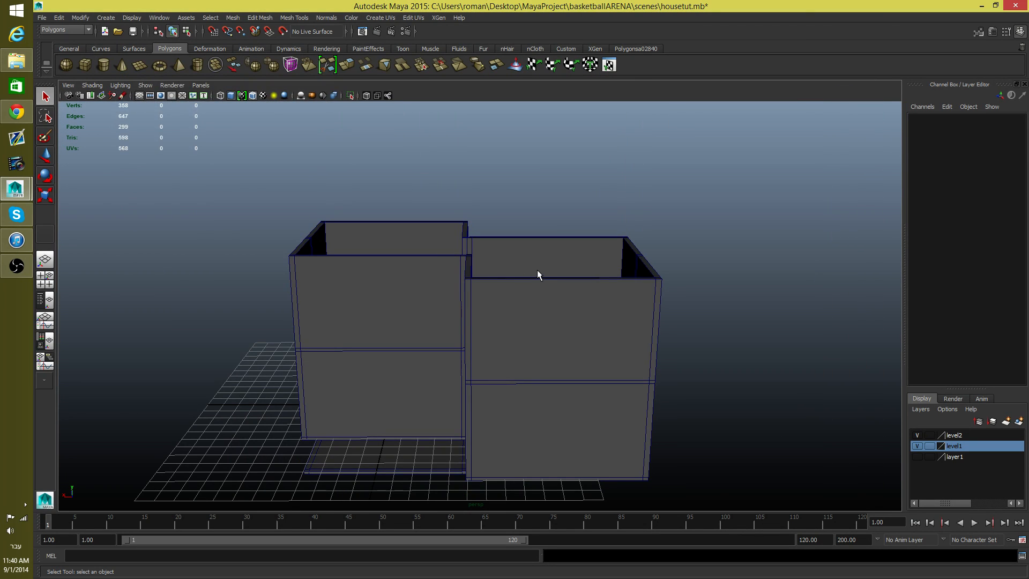
pyautogui.keyDown('alt'); pyautogui.moveTo(538, 274); pyautogui.dragTo(730, 337); pyautogui.keyUp('alt')
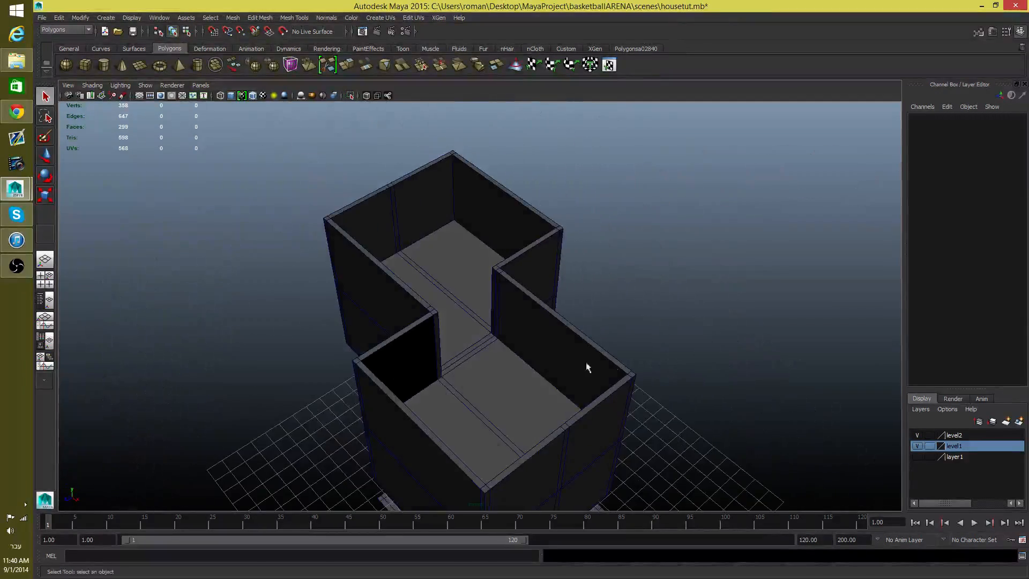
pyautogui.keyDown('alt'); pyautogui.moveTo(587, 367); pyautogui.dragTo(523, 349); pyautogui.keyUp('alt')
pyautogui.keyDown('alt'); pyautogui.moveTo(438, 368); pyautogui.dragTo(721, 441, button='right'); pyautogui.keyUp('alt')
pyautogui.keyDown('alt'); pyautogui.moveTo(515, 401); pyautogui.dragTo(510, 322, button='middle'); pyautogui.keyUp('alt')
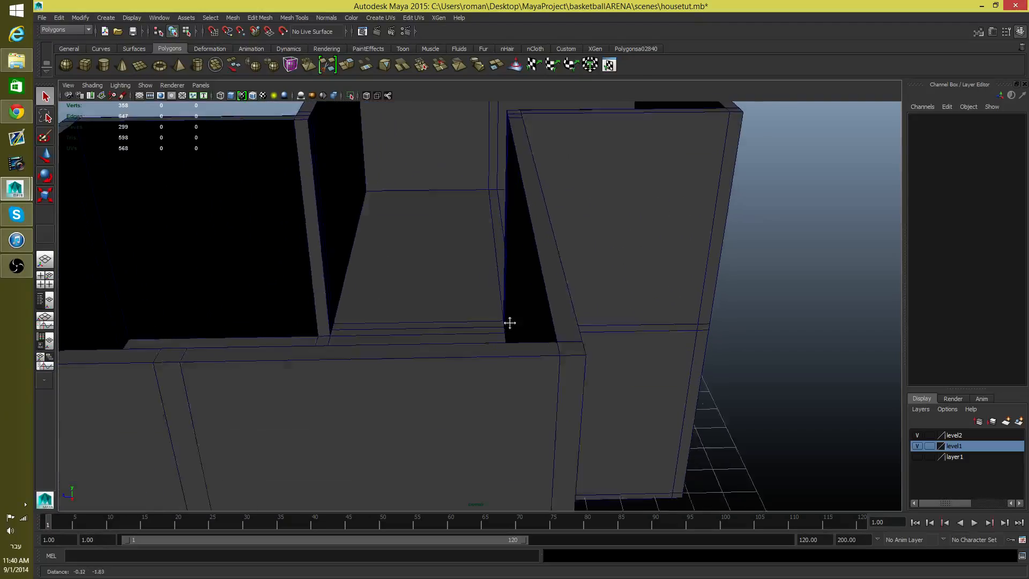
pyautogui.keyDown('alt'); pyautogui.moveTo(509, 322); pyautogui.dragTo(448, 322); pyautogui.keyUp('alt')
pyautogui.keyDown('alt'); pyautogui.moveTo(448, 321); pyautogui.dragTo(709, 402, button='right'); pyautogui.keyUp('alt')
pyautogui.keyDown('alt'); pyautogui.moveTo(581, 466); pyautogui.dragTo(564, 294, button='middle'); pyautogui.keyUp('alt')
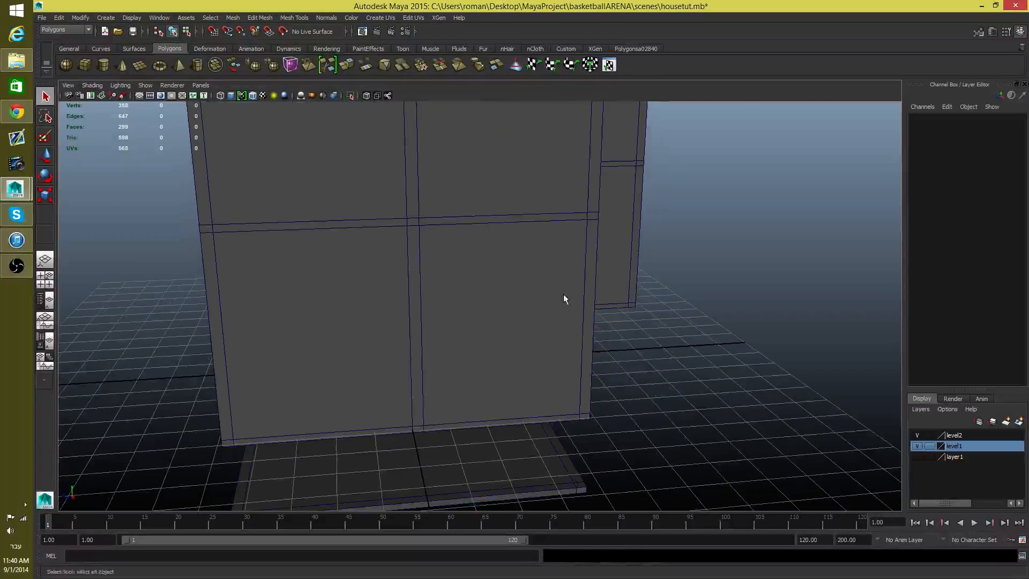
pyautogui.keyDown('alt'); pyautogui.moveTo(451, 288); pyautogui.dragTo(787, 383, button='right'); pyautogui.keyUp('alt')
pyautogui.keyDown('alt'); pyautogui.moveTo(412, 343); pyautogui.dragTo(577, 379, button='right'); pyautogui.keyUp('alt')
pyautogui.keyDown('alt'); pyautogui.moveTo(582, 373); pyautogui.dragTo(564, 464); pyautogui.keyUp('alt')
pyautogui.keyDown('alt'); pyautogui.moveTo(565, 464); pyautogui.dragTo(530, 328, button='middle'); pyautogui.keyUp('alt')
pyautogui.keyDown('alt'); pyautogui.moveTo(507, 413); pyautogui.dragTo(527, 358, button='middle'); pyautogui.keyUp('alt')
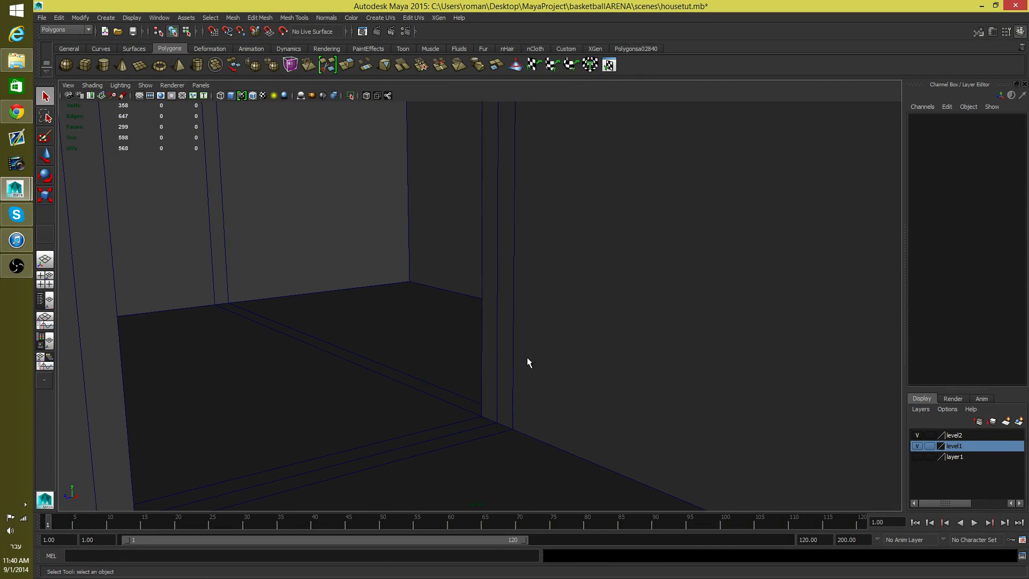
pyautogui.keyDown('alt'); pyautogui.moveTo(527, 362); pyautogui.dragTo(530, 444); pyautogui.keyUp('alt')
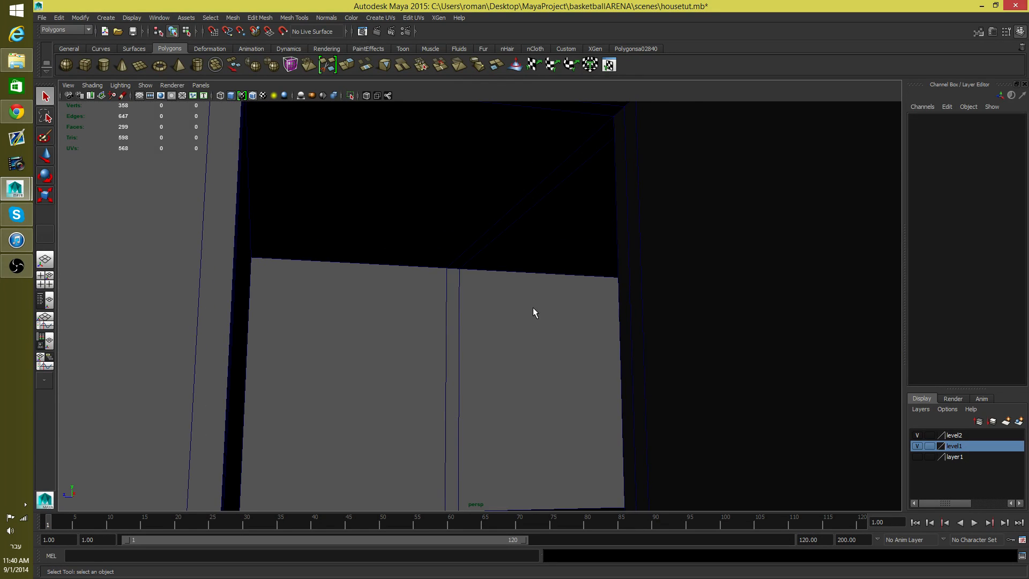
pyautogui.keyDown('alt'); pyautogui.moveTo(533, 313); pyautogui.dragTo(403, 345); pyautogui.keyUp('alt')
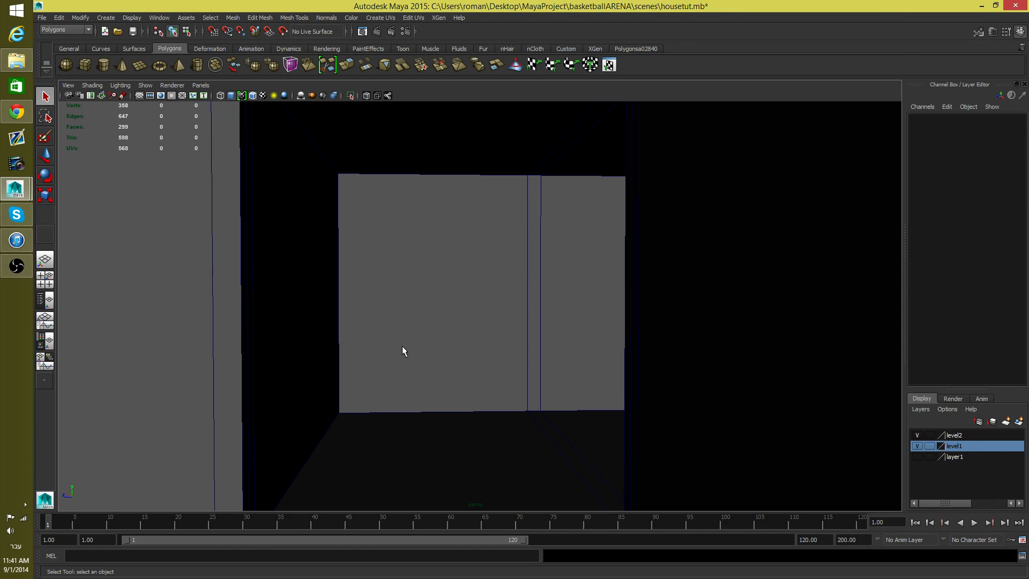
pyautogui.keyDown('alt'); pyautogui.moveTo(402, 351); pyautogui.dragTo(444, 232); pyautogui.keyUp('alt')
pyautogui.keyDown('alt'); pyautogui.moveTo(444, 346); pyautogui.dragTo(476, 348); pyautogui.keyUp('alt')
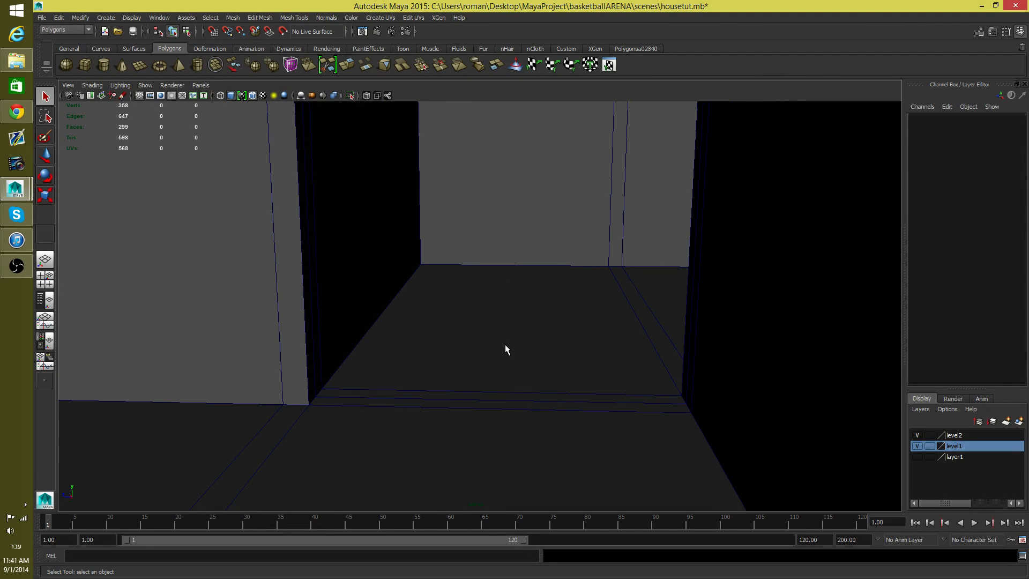
pyautogui.scroll(-8, 505, 345)
pyautogui.keyDown('alt'); pyautogui.moveTo(508, 319); pyautogui.dragTo(499, 302); pyautogui.keyUp('alt')
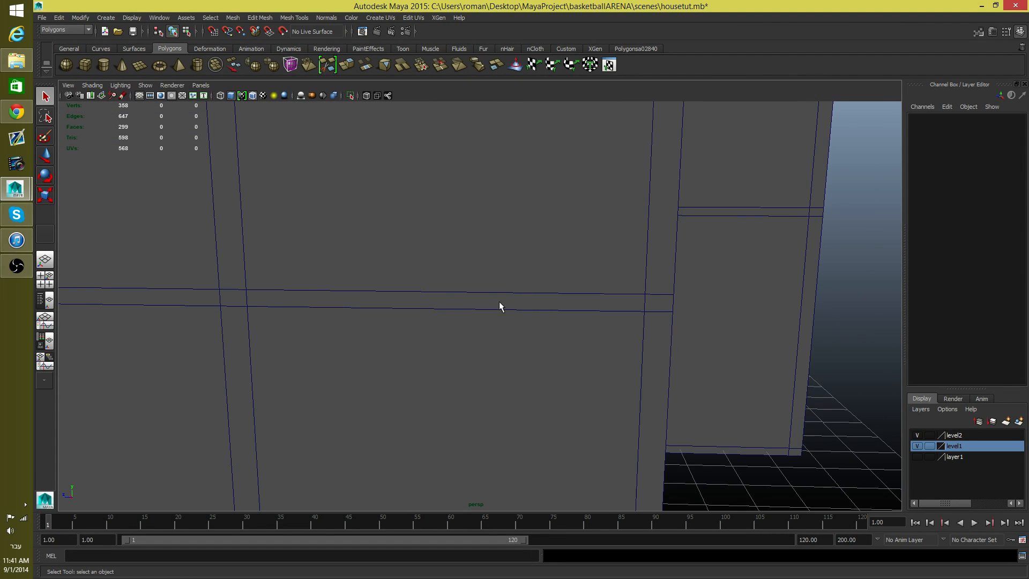
pyautogui.keyDown('alt'); pyautogui.moveTo(499, 301); pyautogui.dragTo(504, 420, button='middle'); pyautogui.keyUp('alt')
pyautogui.keyDown('alt'); pyautogui.moveTo(547, 357); pyautogui.dragTo(385, 365, button='right'); pyautogui.keyUp('alt')
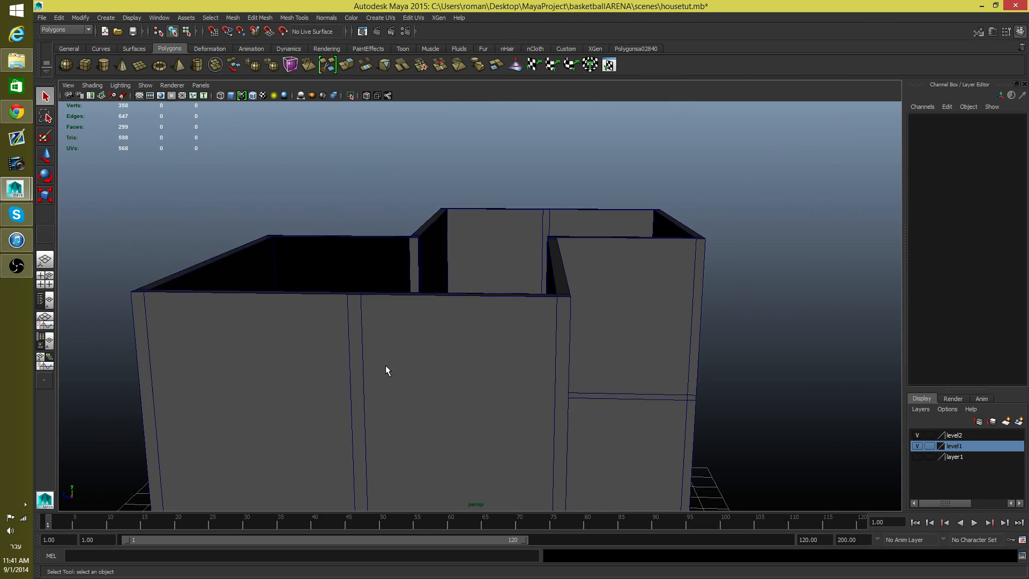
pyautogui.keyDown('alt'); pyautogui.moveTo(385, 366); pyautogui.dragTo(409, 385); pyautogui.keyUp('alt')
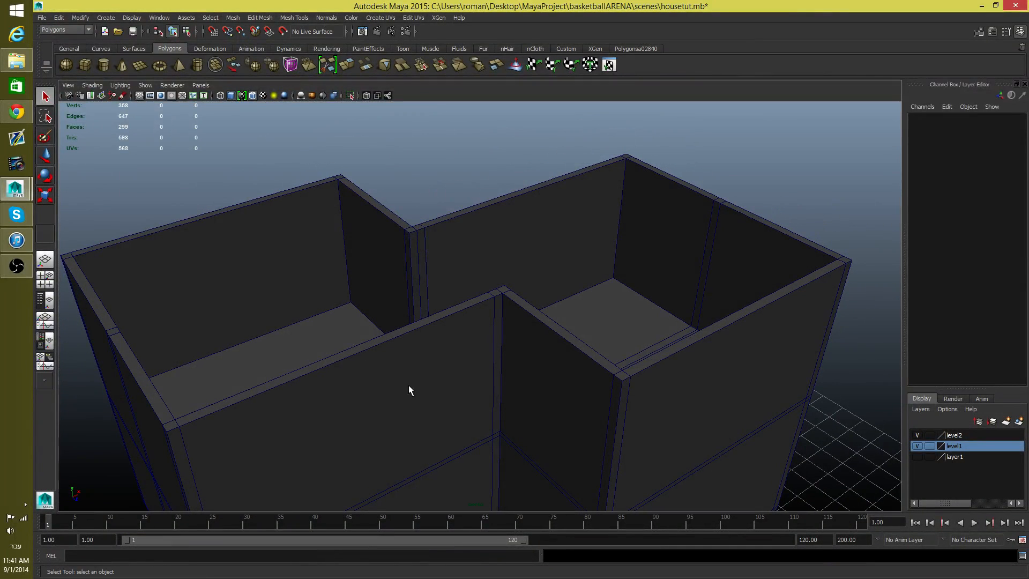
# Step: Select the house mesh, preview it smoothed, and return it to the unsmoothed display
pyautogui.click(410, 377)
pyautogui.press('f')
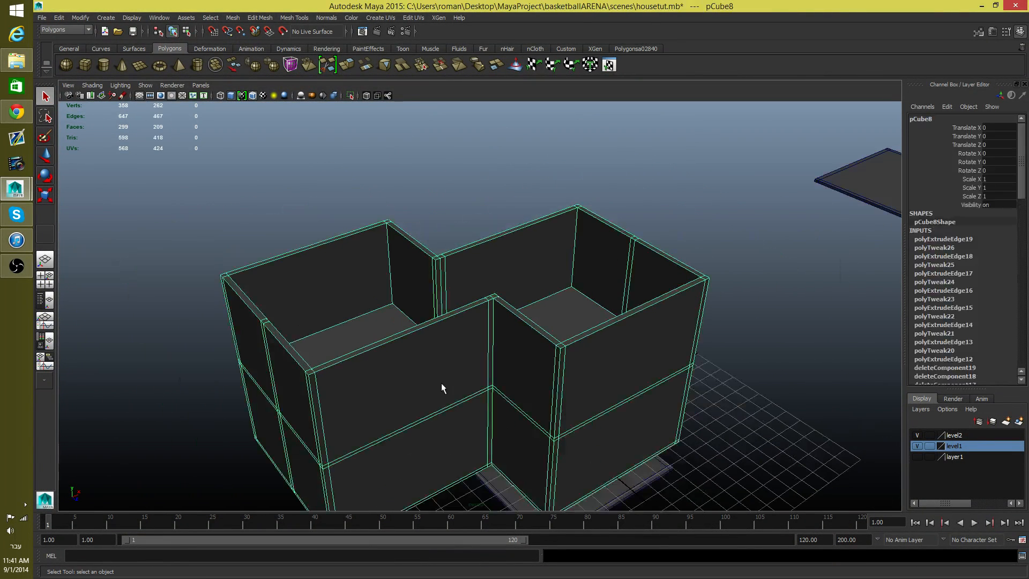
pyautogui.press('3')
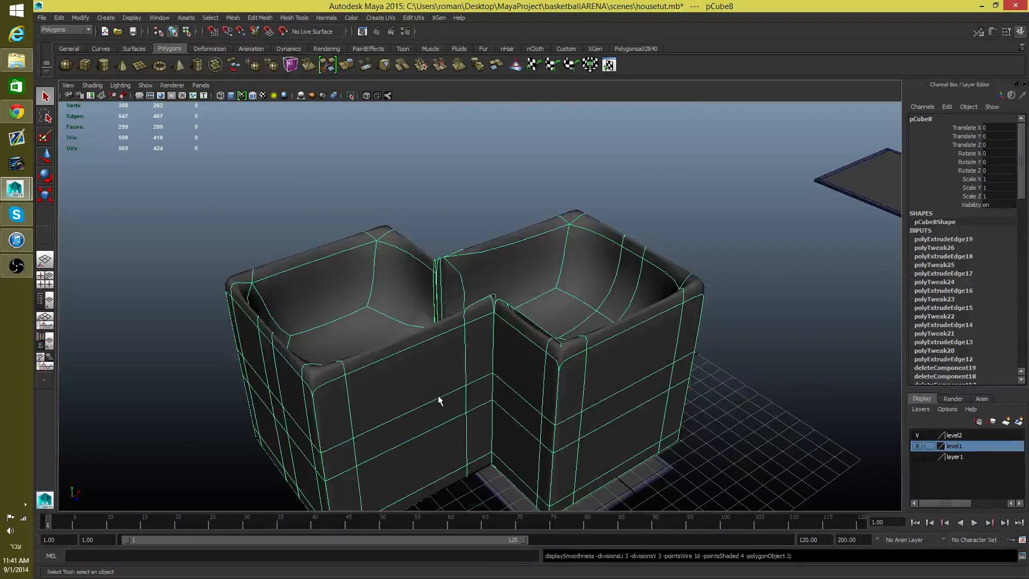
pyautogui.keyDown('alt'); pyautogui.moveTo(471, 379); pyautogui.dragTo(656, 344); pyautogui.keyUp('alt')
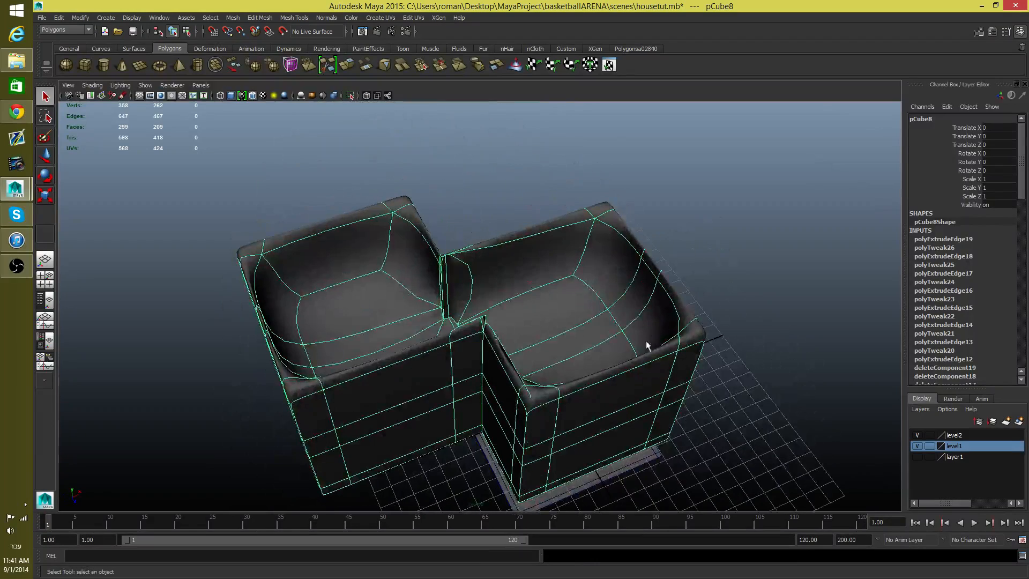
pyautogui.press('1')
# Step: Switch the house mesh to vertex editing and select the vertices at the junction between its two offset blocks
pyautogui.keyDown('alt'); pyautogui.moveTo(558, 331); pyautogui.dragTo(524, 321); pyautogui.keyUp('alt')
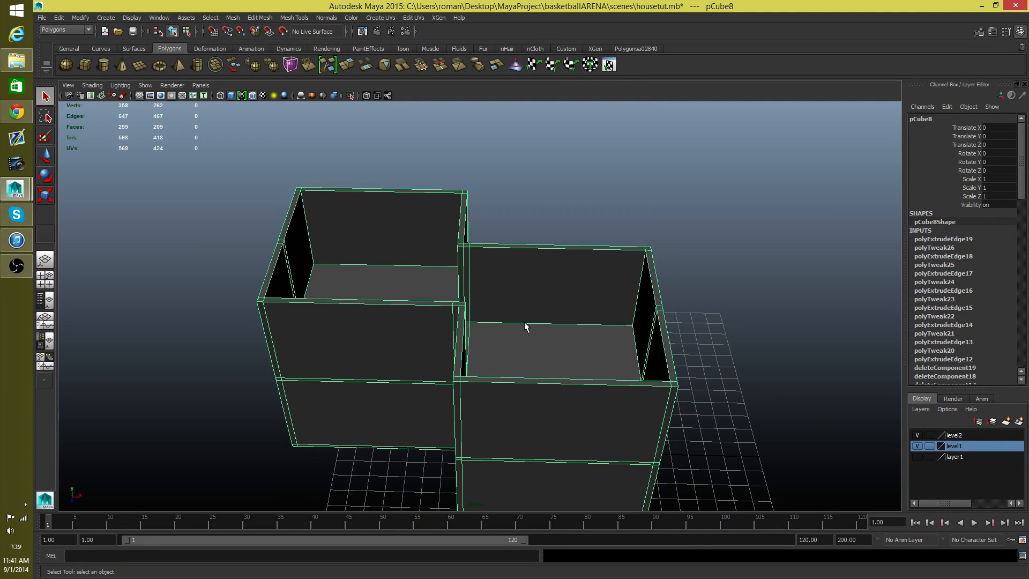
pyautogui.keyDown('alt'); pyautogui.moveTo(525, 326); pyautogui.dragTo(482, 343); pyautogui.keyUp('alt')
pyautogui.keyDown('alt'); pyautogui.moveTo(483, 343); pyautogui.dragTo(540, 366, button='right'); pyautogui.keyUp('alt')
pyautogui.keyDown('alt'); pyautogui.moveTo(540, 366); pyautogui.dragTo(590, 317); pyautogui.keyUp('alt')
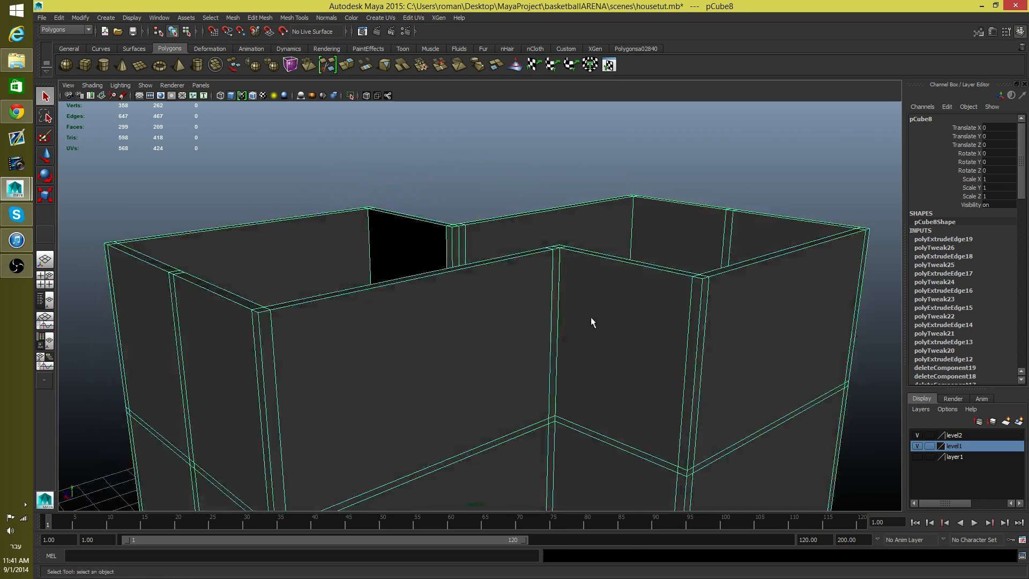
pyautogui.moveTo(590, 317); pyautogui.dragTo(551, 314, button='right')
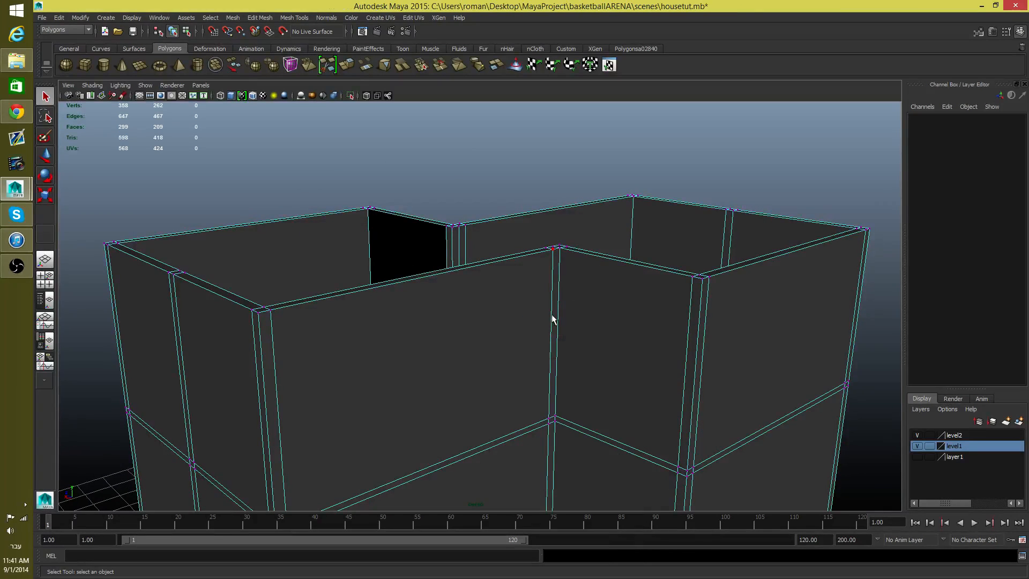
pyautogui.scroll(-5, 552, 320)
pyautogui.keyDown('alt'); pyautogui.moveTo(552, 320); pyautogui.dragTo(492, 337); pyautogui.keyUp('alt')
pyautogui.moveTo(464, 270); pyautogui.dragTo(478, 359)
pyautogui.scroll(8, 467, 298)
pyautogui.keyDown('alt'); pyautogui.moveTo(494, 293); pyautogui.dragTo(637, 225); pyautogui.keyUp('alt')
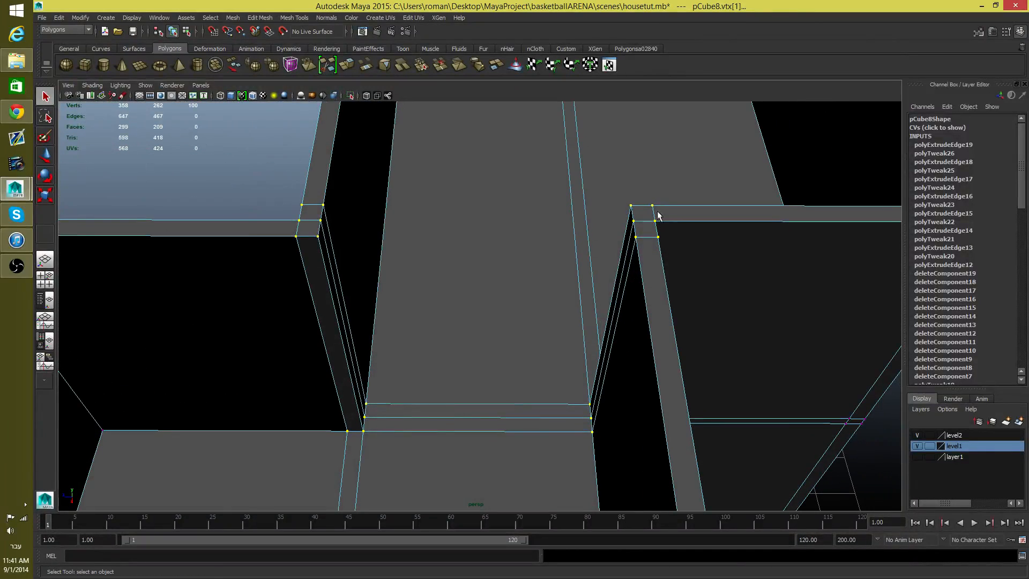
# Step: Try moving the upper inside corner vertex at the wall junction along the X axis, and undo the move
pyautogui.keyDown('alt'); pyautogui.moveTo(532, 298); pyautogui.dragTo(491, 292); pyautogui.keyUp('alt')
pyautogui.keyDown('alt'); pyautogui.moveTo(523, 372); pyautogui.dragTo(674, 393); pyautogui.keyUp('alt')
pyautogui.keyDown('alt'); pyautogui.moveTo(537, 338); pyautogui.dragTo(463, 356, button='right'); pyautogui.keyUp('alt')
pyautogui.keyDown('alt'); pyautogui.moveTo(463, 356); pyautogui.dragTo(394, 269); pyautogui.keyUp('alt')
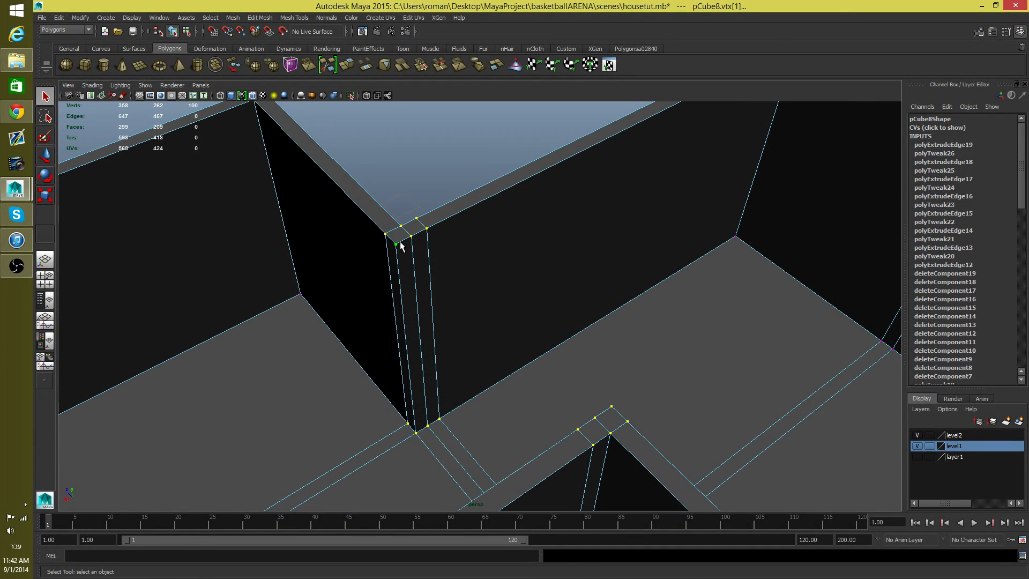
pyautogui.click(395, 244)
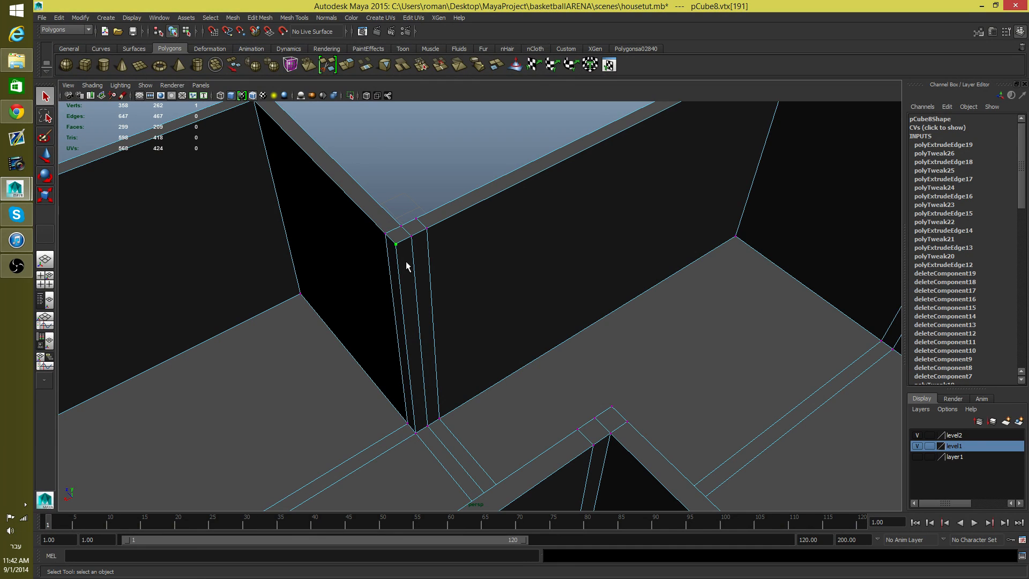
pyautogui.click(45, 155)
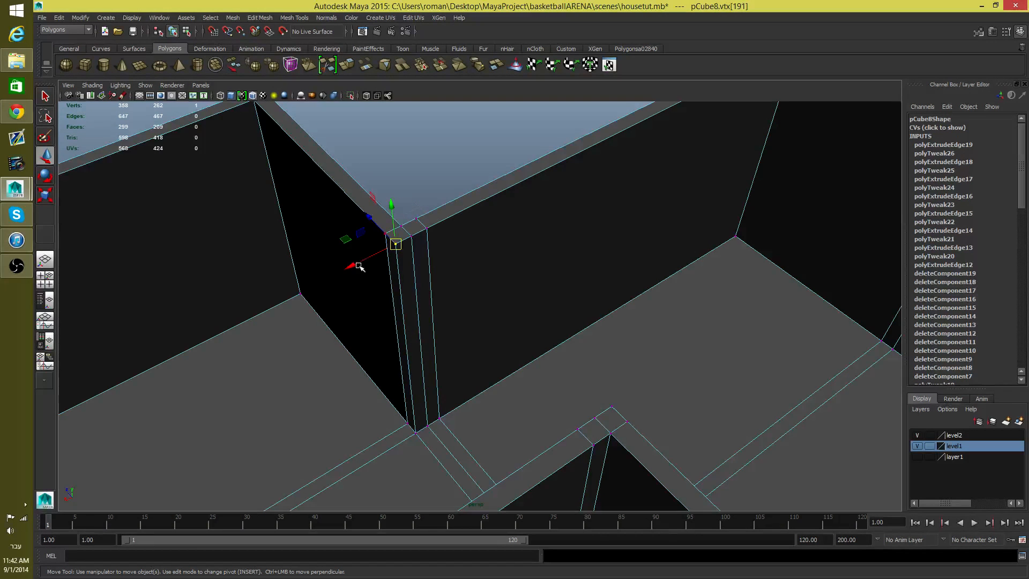
pyautogui.click(358, 266)
pyautogui.click(412, 239)
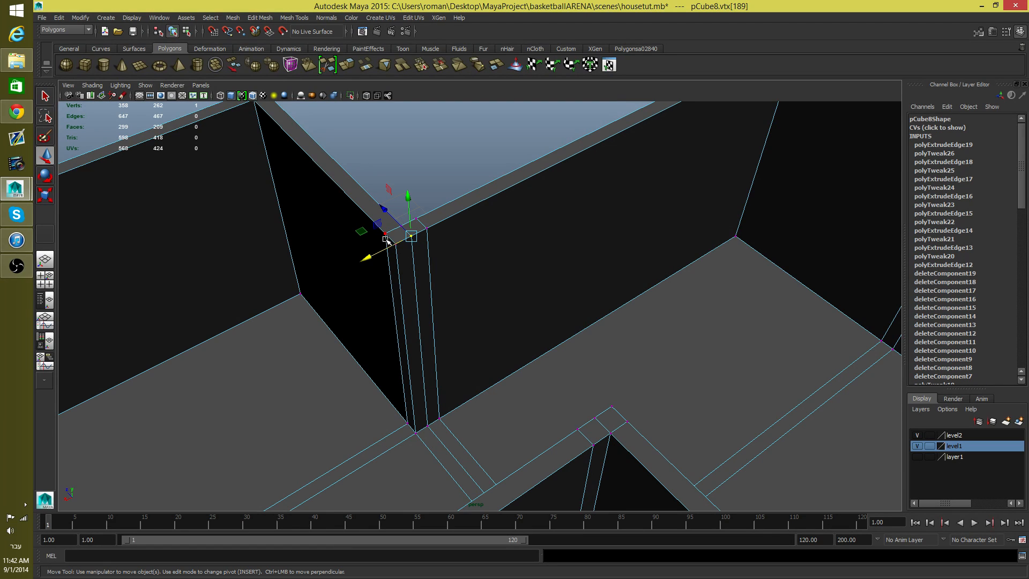
pyautogui.click(401, 250)
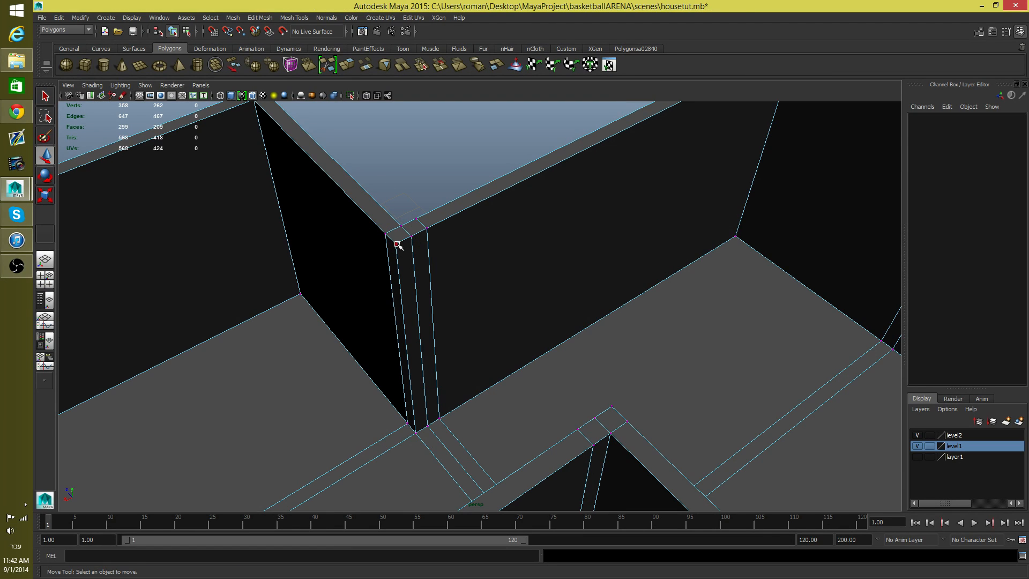
pyautogui.click(397, 245)
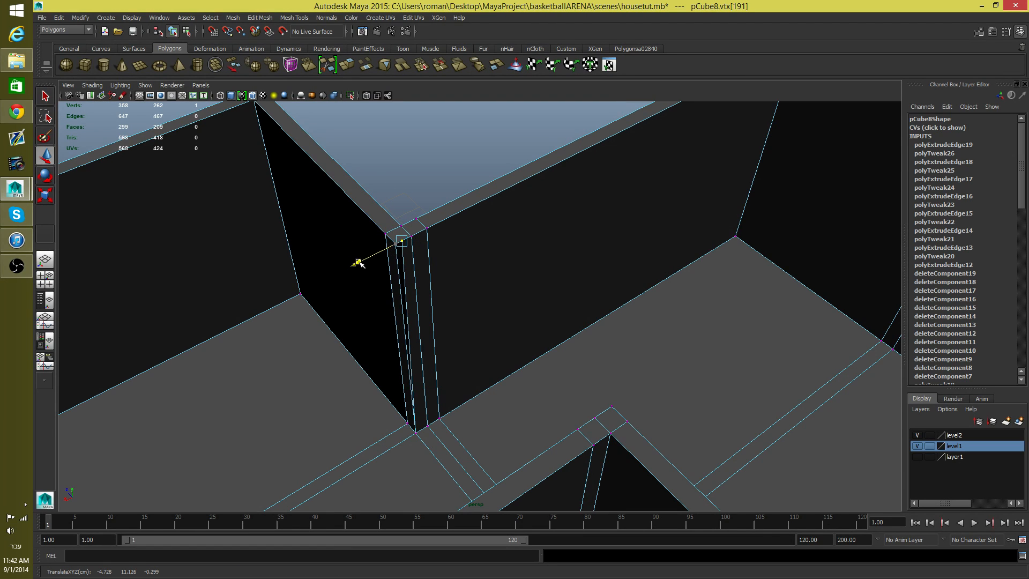
pyautogui.keyDown('alt'); pyautogui.moveTo(363, 262); pyautogui.dragTo(418, 248); pyautogui.keyUp('alt')
pyautogui.keyDown('alt'); pyautogui.moveTo(419, 248); pyautogui.dragTo(652, 329, button='right'); pyautogui.keyUp('alt')
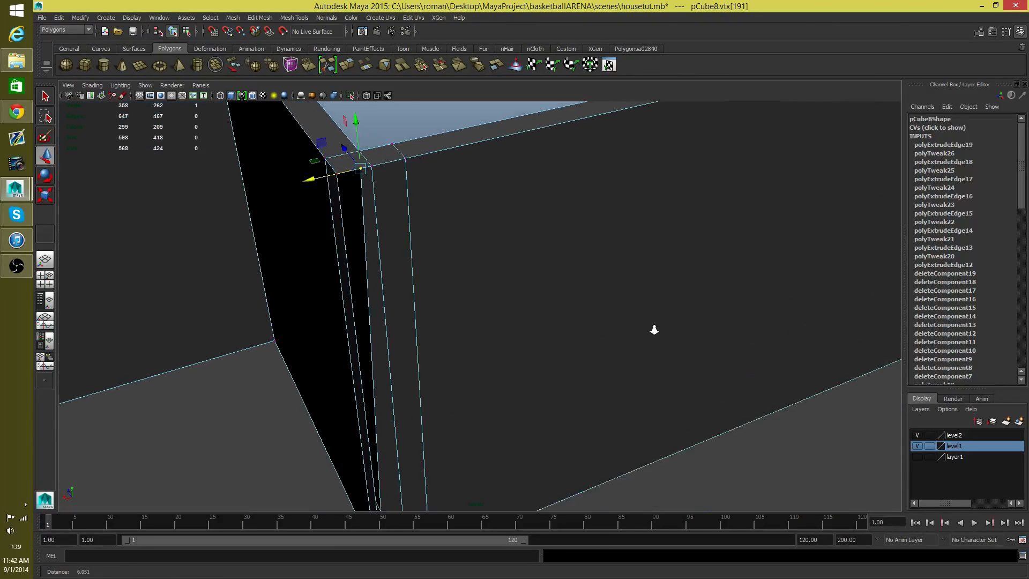
pyautogui.keyDown('alt'); pyautogui.moveTo(496, 279); pyautogui.dragTo(554, 287, button='middle'); pyautogui.keyUp('alt')
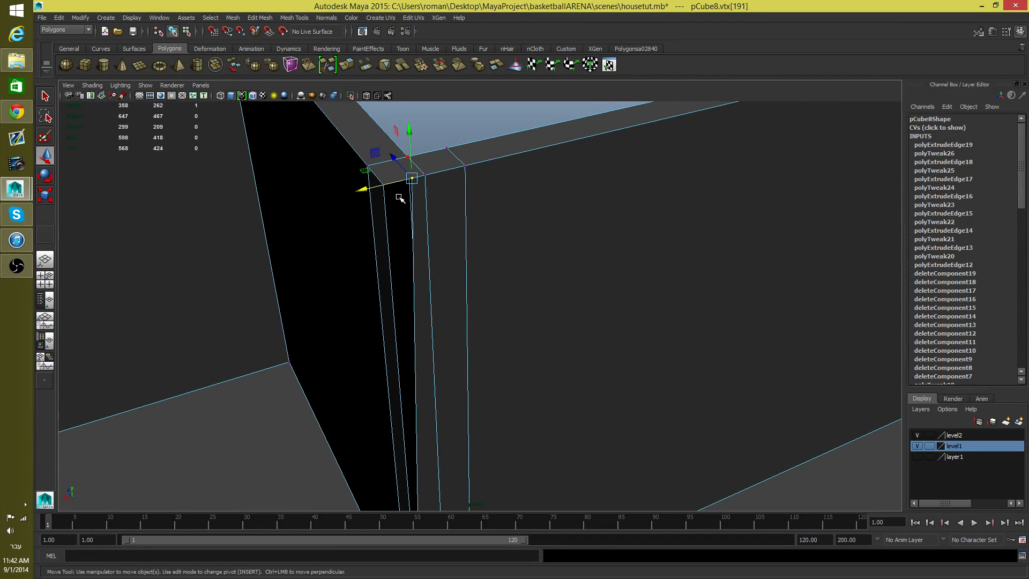
pyautogui.moveTo(400, 197); pyautogui.dragTo(399, 197, button='middle')
pyautogui.scroll(-3, 403, 205)
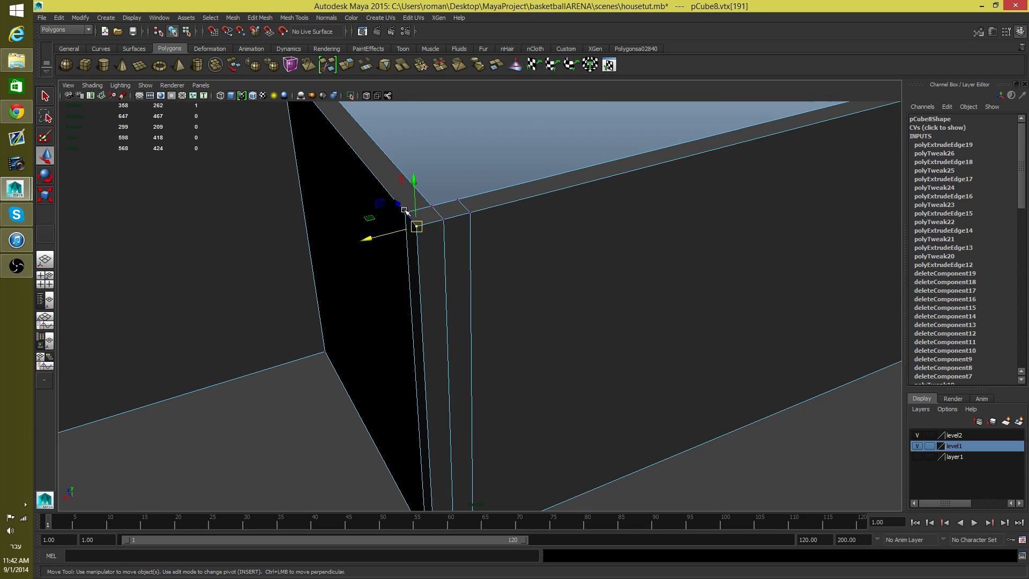
pyautogui.keyDown('alt'); pyautogui.moveTo(420, 230); pyautogui.dragTo(549, 279); pyautogui.keyUp('alt')
pyautogui.keyDown('alt'); pyautogui.moveTo(549, 279); pyautogui.dragTo(269, 331, button='right'); pyautogui.keyUp('alt')
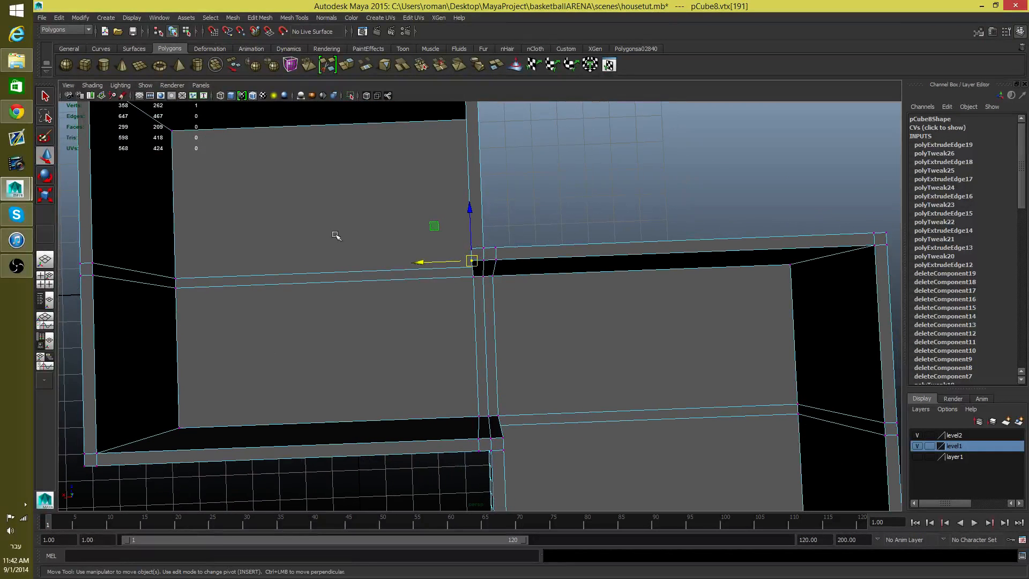
# Step: Select all vertices along the junction of the two blocks and open the Merge Components options, clear of the model
pyautogui.moveTo(358, 222); pyautogui.dragTo(555, 472)
pyautogui.keyDown('alt'); pyautogui.moveTo(486, 271); pyautogui.dragTo(523, 239); pyautogui.keyUp('alt')
pyautogui.click(257, 17)
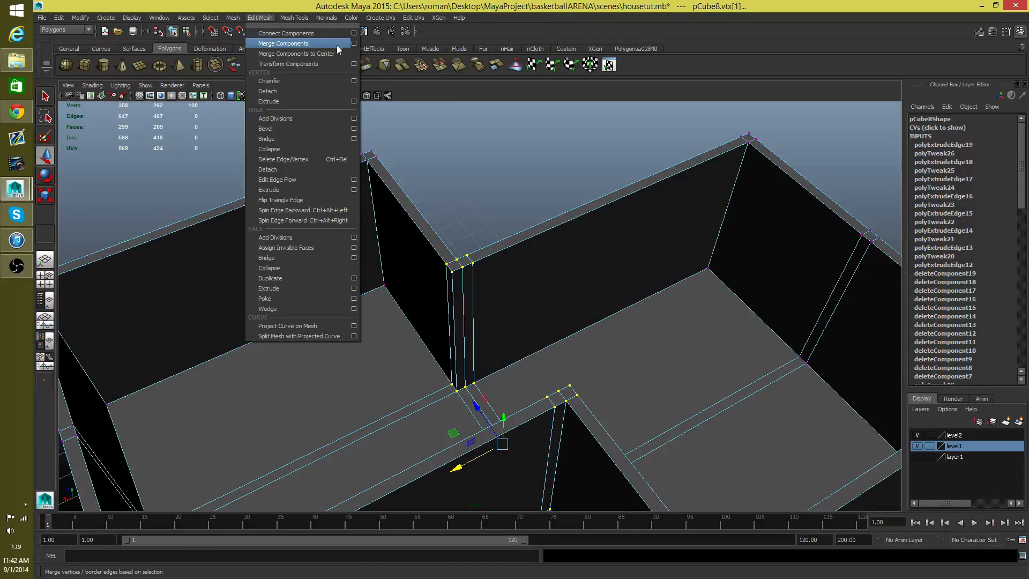
pyautogui.click(354, 44)
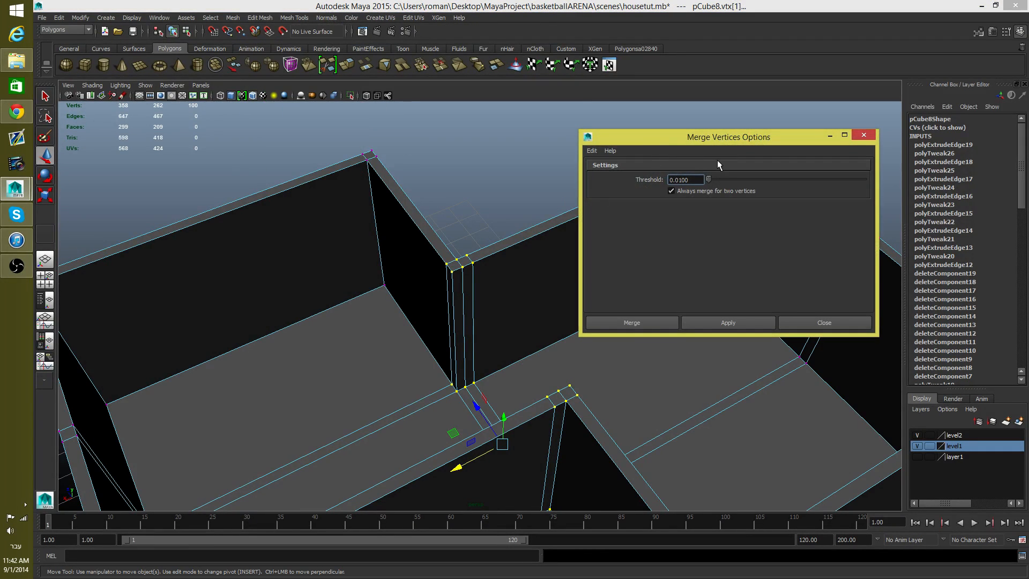
pyautogui.moveTo(690, 137); pyautogui.dragTo(679, 78)
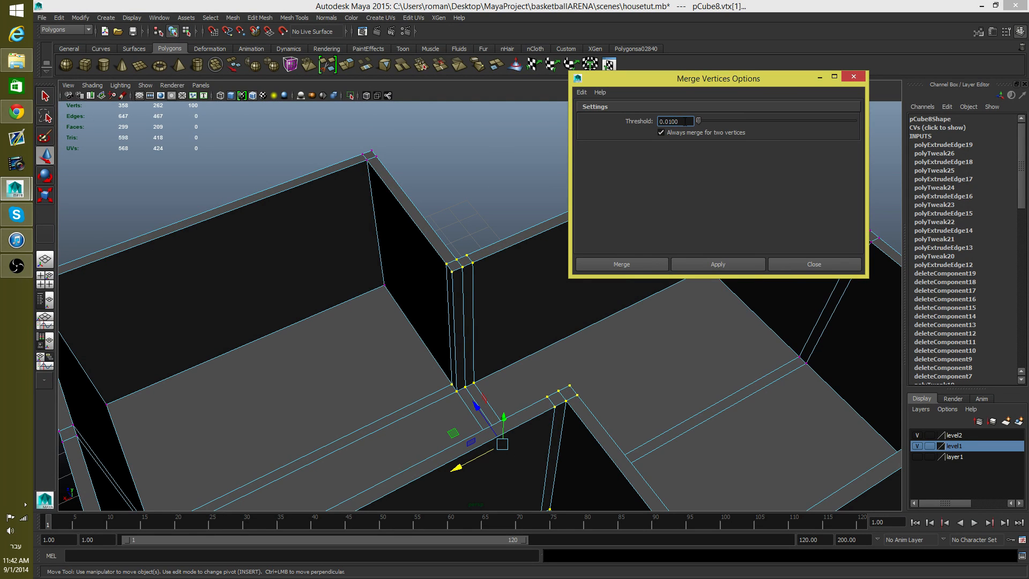
# Step: Examine the selected vertices at the junction of the two blocks and the merge distance threshold
pyautogui.doubleClick(672, 121)
pyautogui.scroll(-3, 534, 261)
pyautogui.keyDown('alt'); pyautogui.moveTo(528, 299); pyautogui.dragTo(491, 312); pyautogui.keyUp('alt')
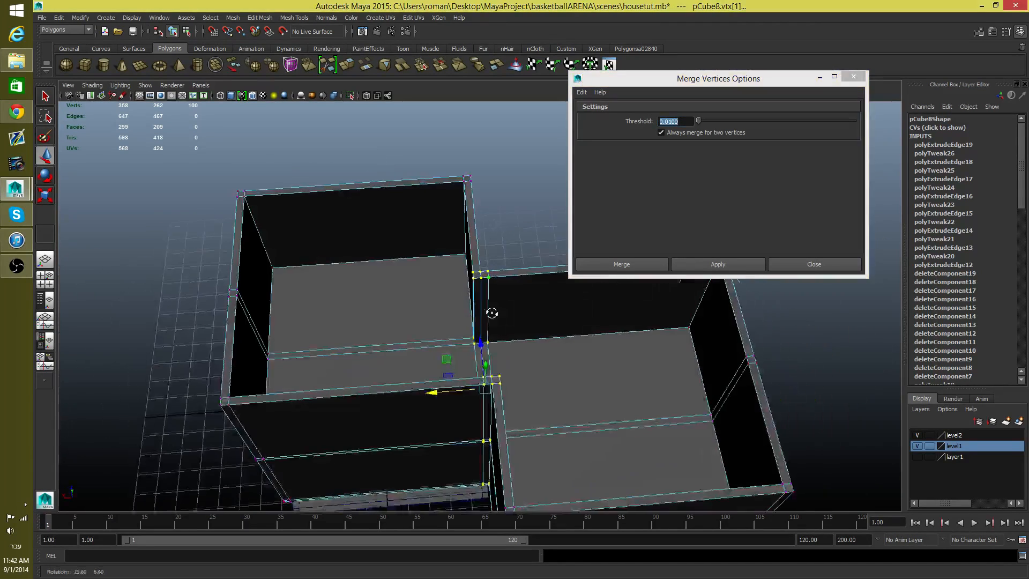
pyautogui.keyDown('alt'); pyautogui.moveTo(491, 314); pyautogui.dragTo(490, 256, button='middle'); pyautogui.keyUp('alt')
pyautogui.keyDown('alt'); pyautogui.moveTo(490, 256); pyautogui.dragTo(516, 236); pyautogui.keyUp('alt')
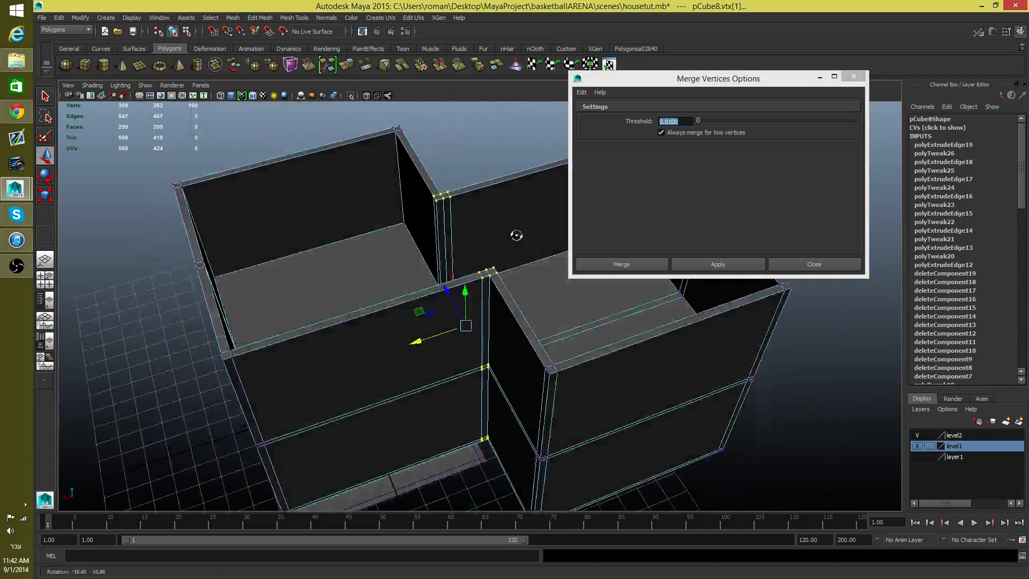
pyautogui.scroll(1, 478, 262)
pyautogui.keyDown('alt'); pyautogui.moveTo(474, 247); pyautogui.dragTo(454, 296, button='middle'); pyautogui.keyUp('alt')
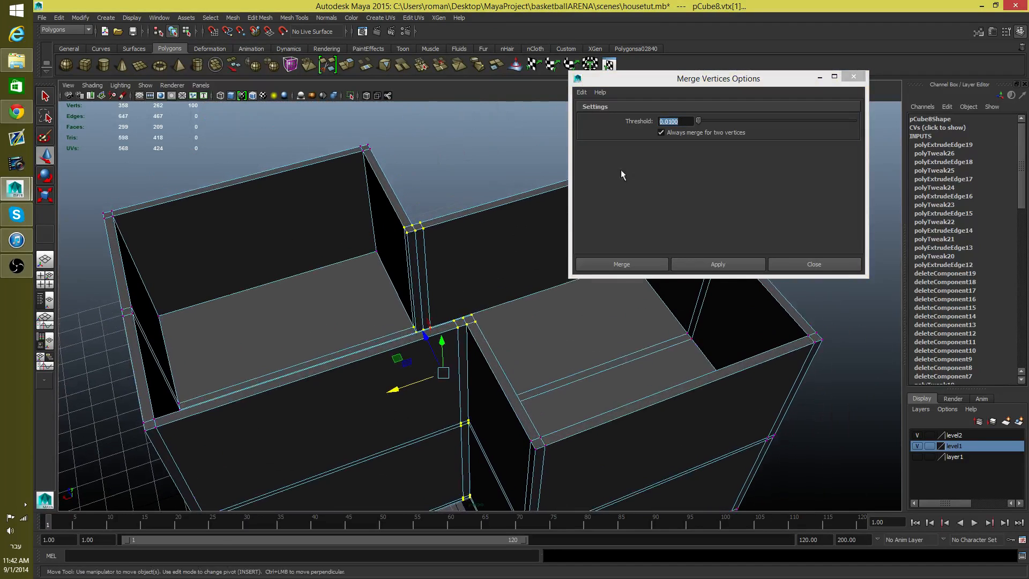
pyautogui.click(660, 122)
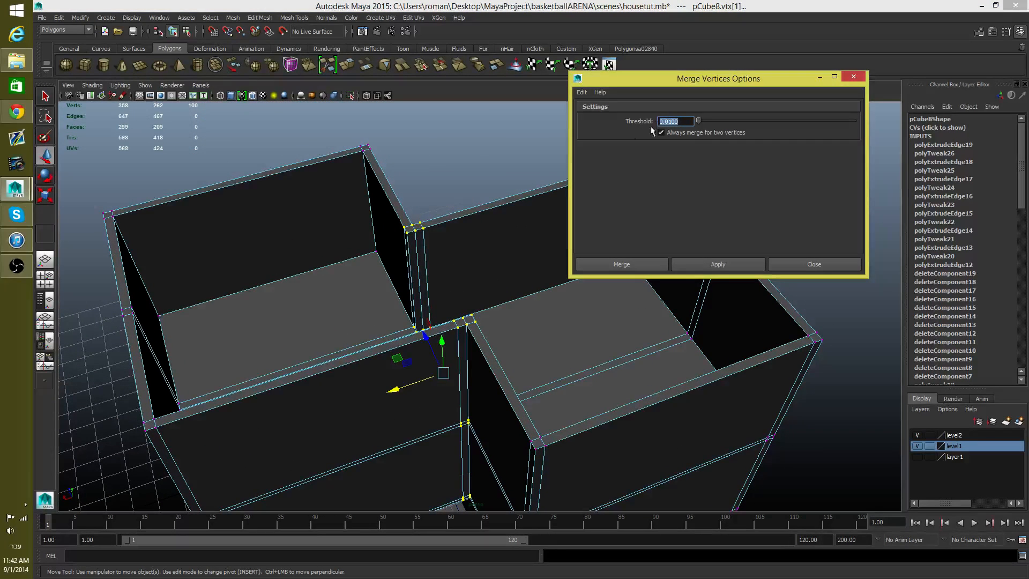
pyautogui.scroll(4, 473, 219)
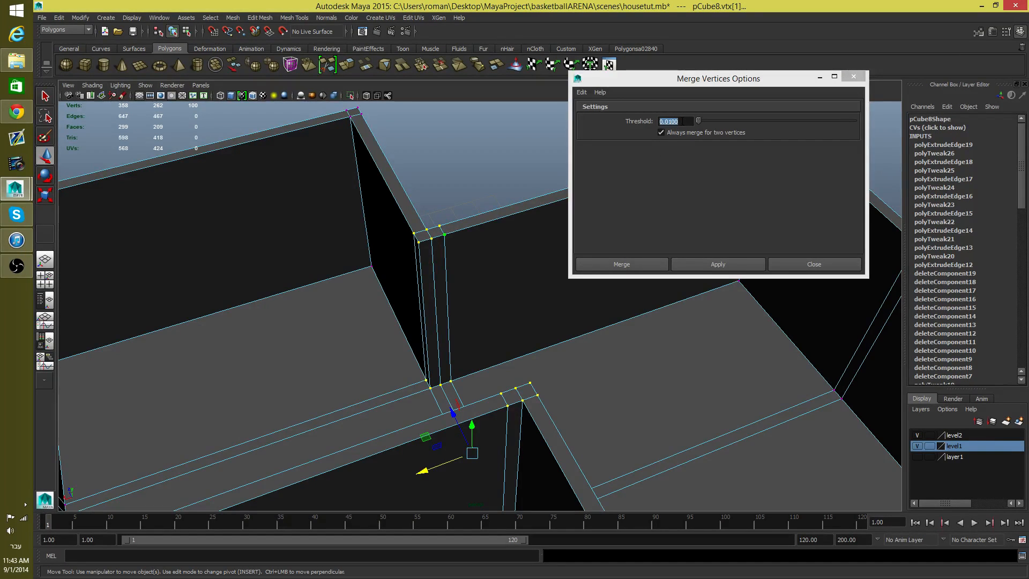
pyautogui.click(654, 122)
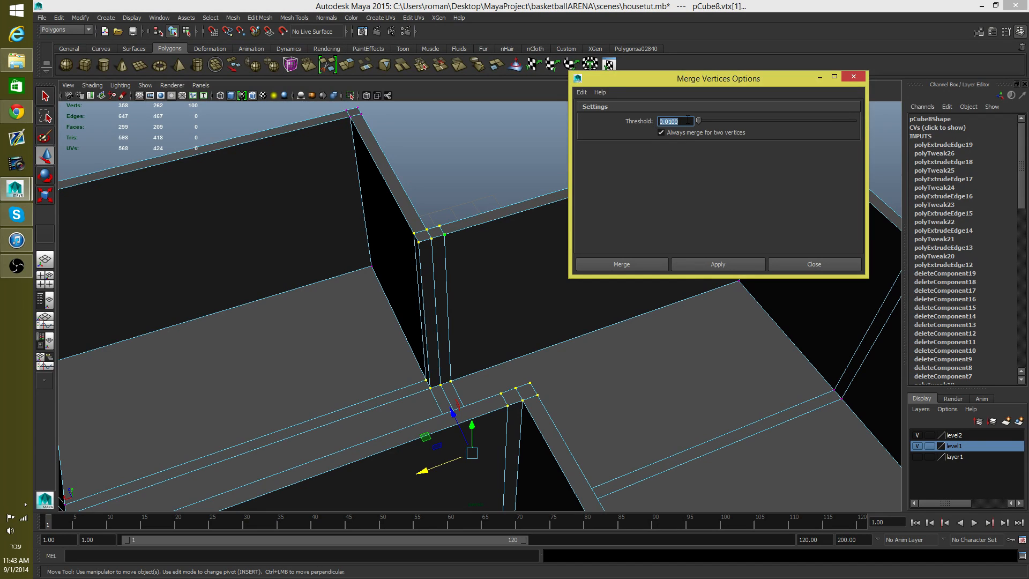
pyautogui.scroll(6, 464, 250)
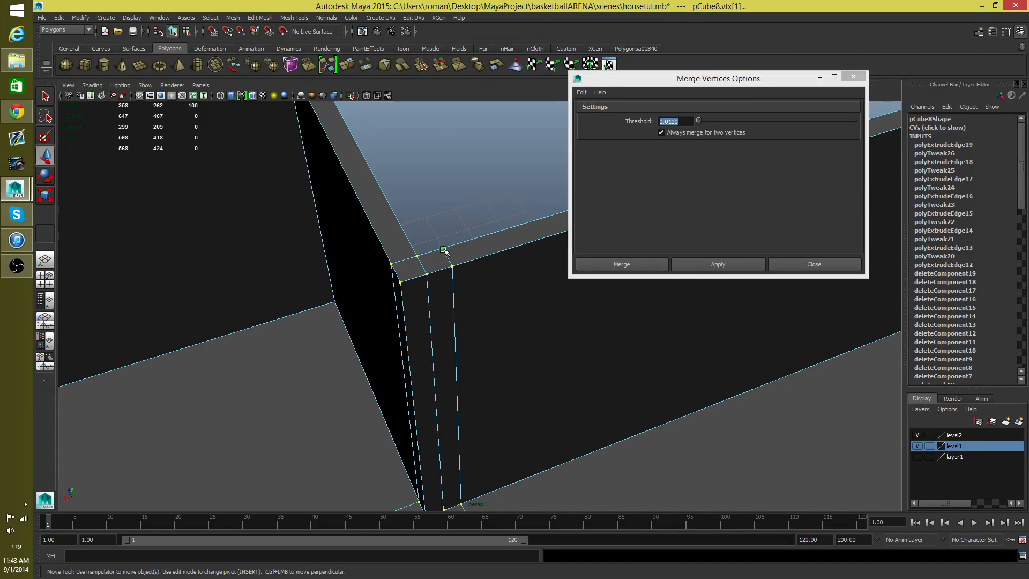
# Step: Try shifting the front vertex of the wall junction's upper corner slightly along X, then undo back to the full junction selection
pyautogui.click(402, 284)
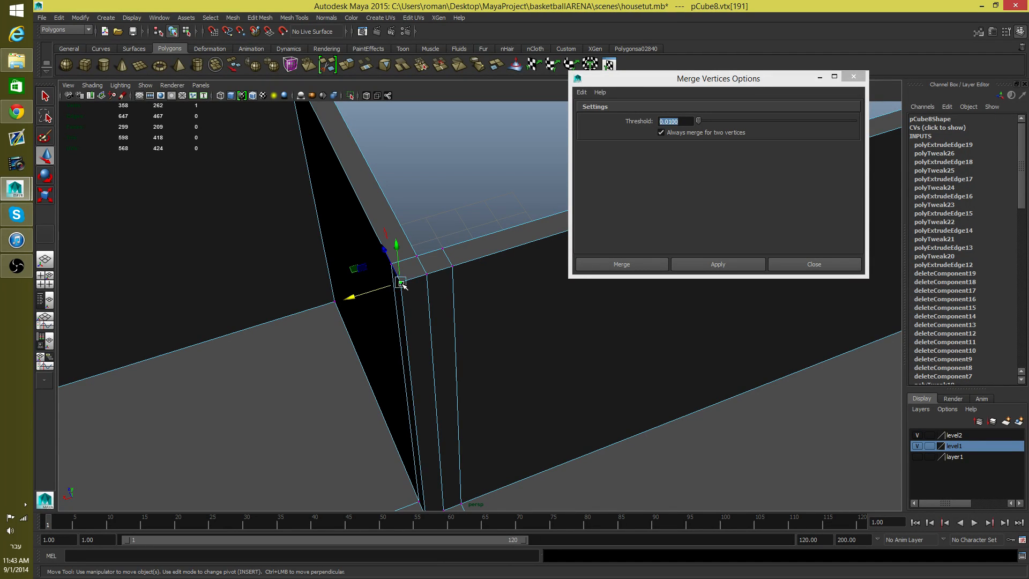
pyautogui.moveTo(354, 297); pyautogui.dragTo(374, 297)
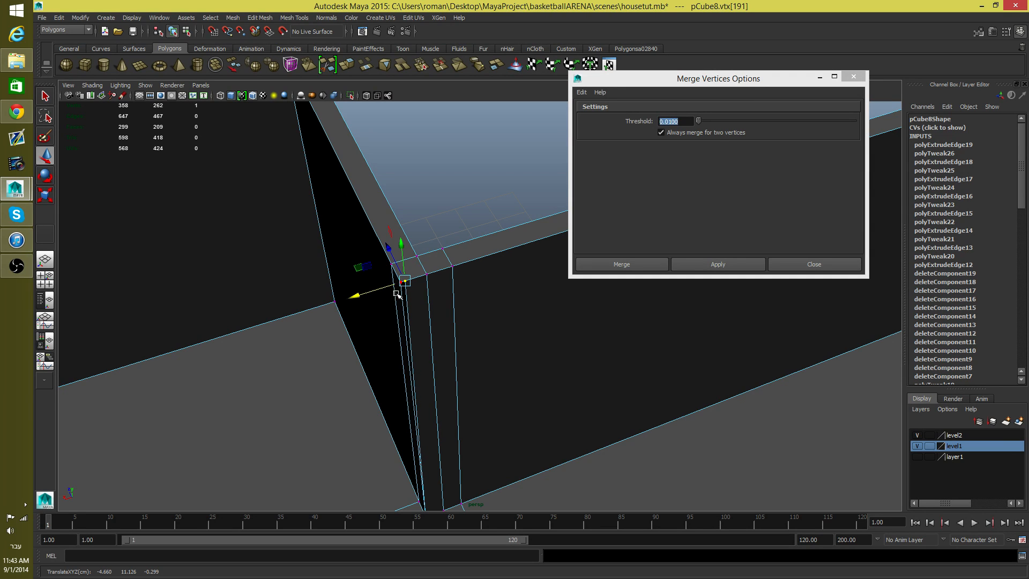
pyautogui.click(396, 307)
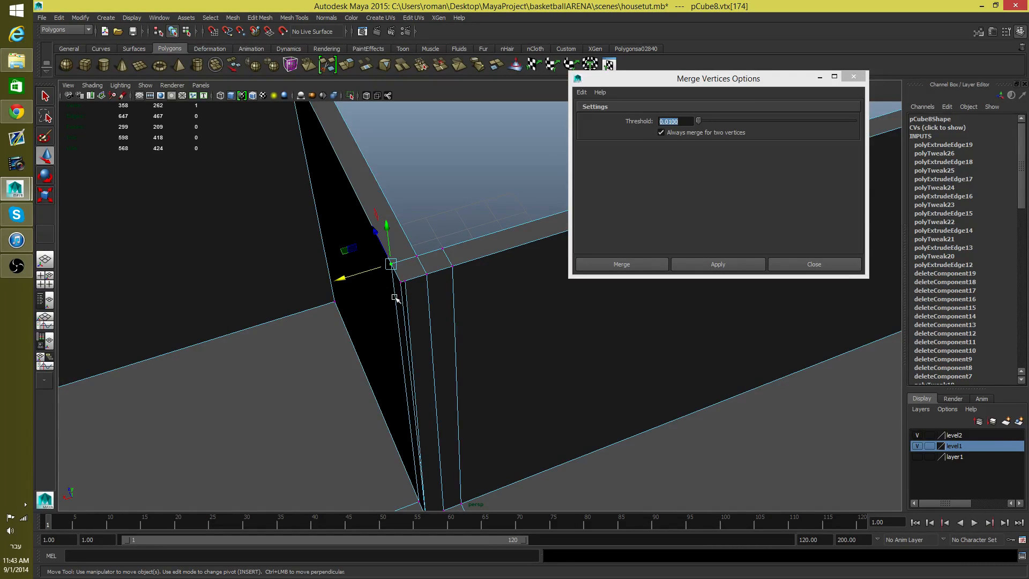
pyautogui.hotkey('ctrl', 'z')
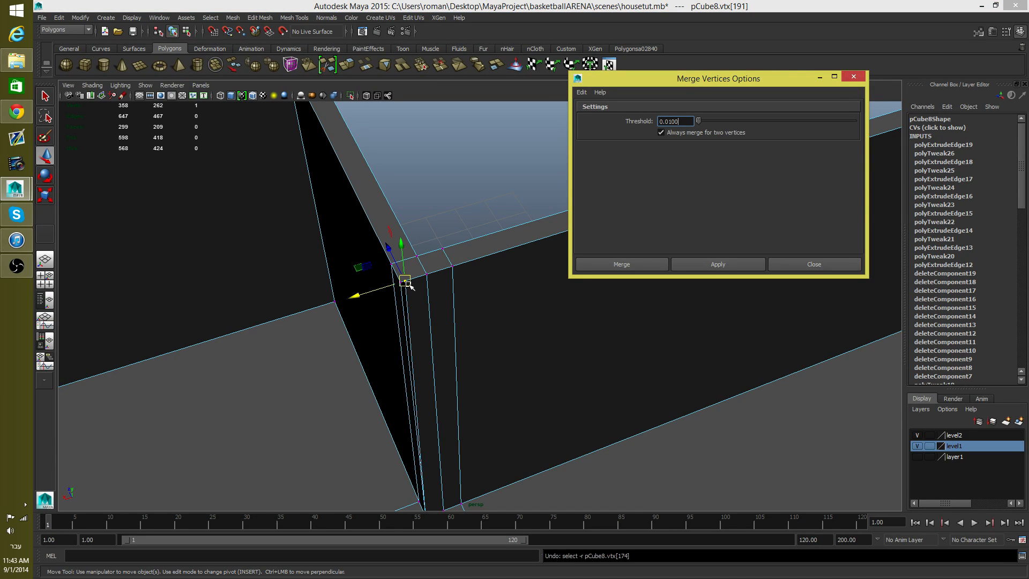
pyautogui.click(409, 286)
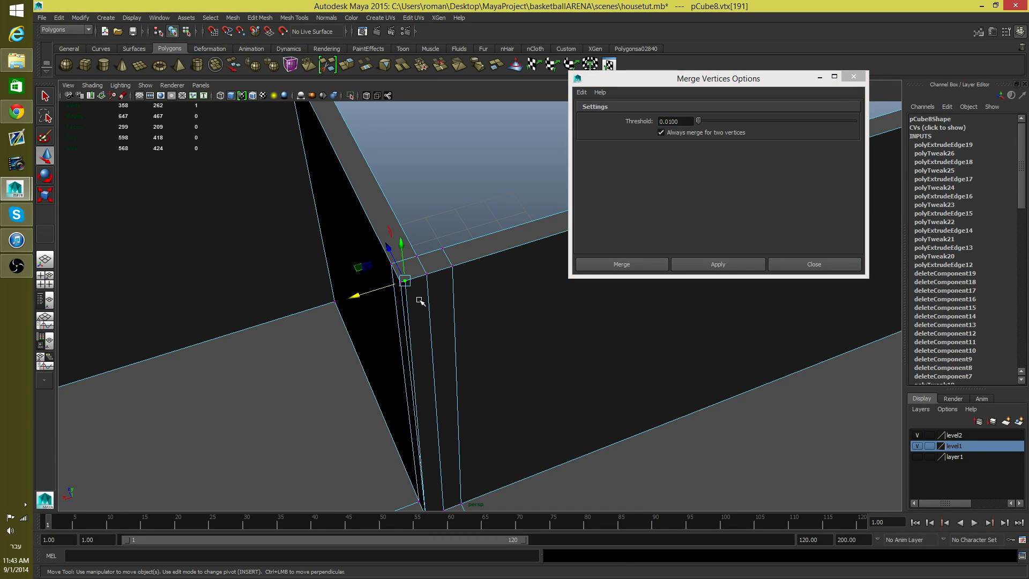
pyautogui.keyDown('ctrl'); pyautogui.click(411, 285); pyautogui.keyUp('ctrl')
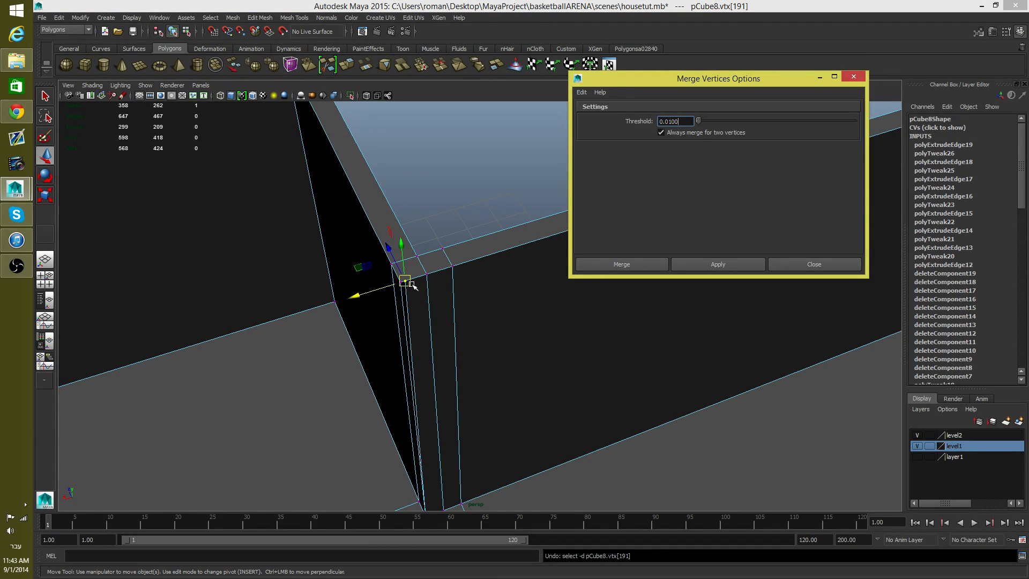
pyautogui.moveTo(370, 293); pyautogui.dragTo(438, 305)
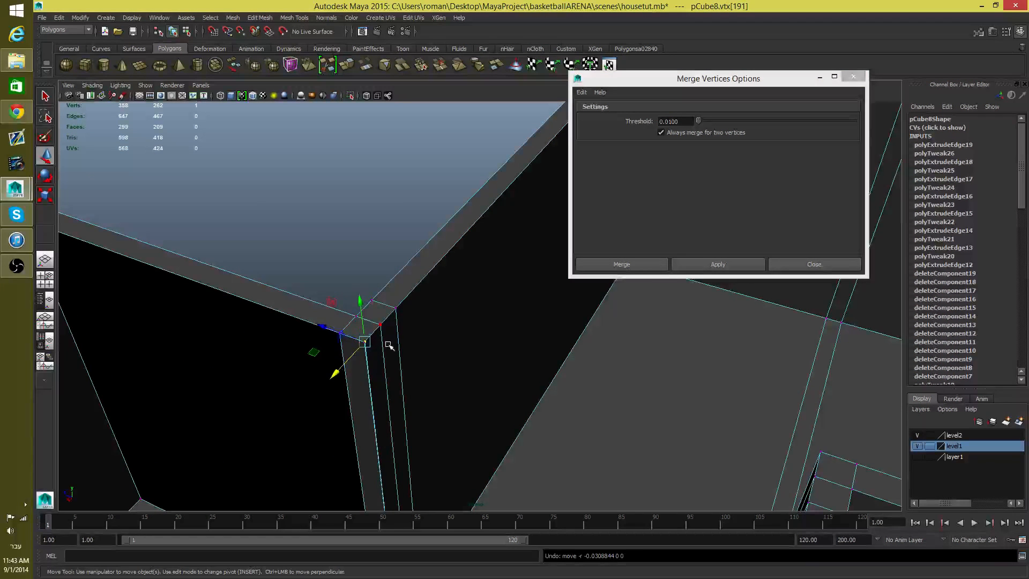
pyautogui.hotkey('ctrl', 'z')
pyautogui.hotkey('ctrl', 'z')
pyautogui.hotkey('ctrl', 'z')
# Step: Reset the merge settings to their defaults and merge the selected junction vertices with a threshold of 0.01
pyautogui.keyDown('alt'); pyautogui.moveTo(414, 337); pyautogui.dragTo(484, 333); pyautogui.keyUp('alt')
pyautogui.keyDown('alt'); pyautogui.moveTo(484, 333); pyautogui.dragTo(205, 359, button='right'); pyautogui.keyUp('alt')
pyautogui.keyDown('alt'); pyautogui.moveTo(428, 369); pyautogui.dragTo(424, 306, button='right'); pyautogui.keyUp('alt')
pyautogui.keyDown('alt'); pyautogui.moveTo(424, 306); pyautogui.dragTo(389, 265, button='middle'); pyautogui.keyUp('alt')
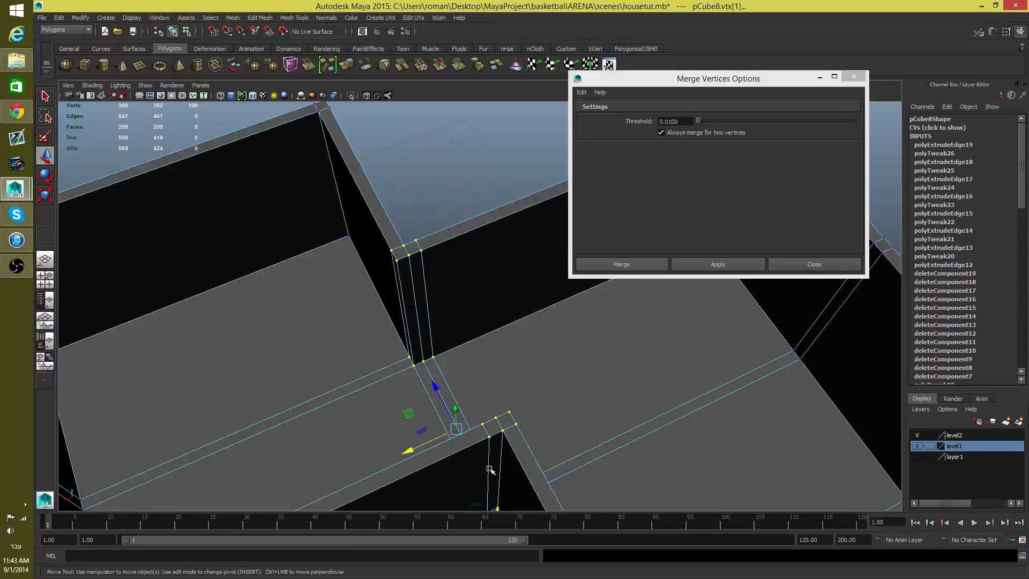
pyautogui.keyDown('alt'); pyautogui.moveTo(489, 469); pyautogui.dragTo(587, 482); pyautogui.keyUp('alt')
pyautogui.keyDown('alt'); pyautogui.moveTo(571, 421); pyautogui.dragTo(501, 418); pyautogui.keyUp('alt')
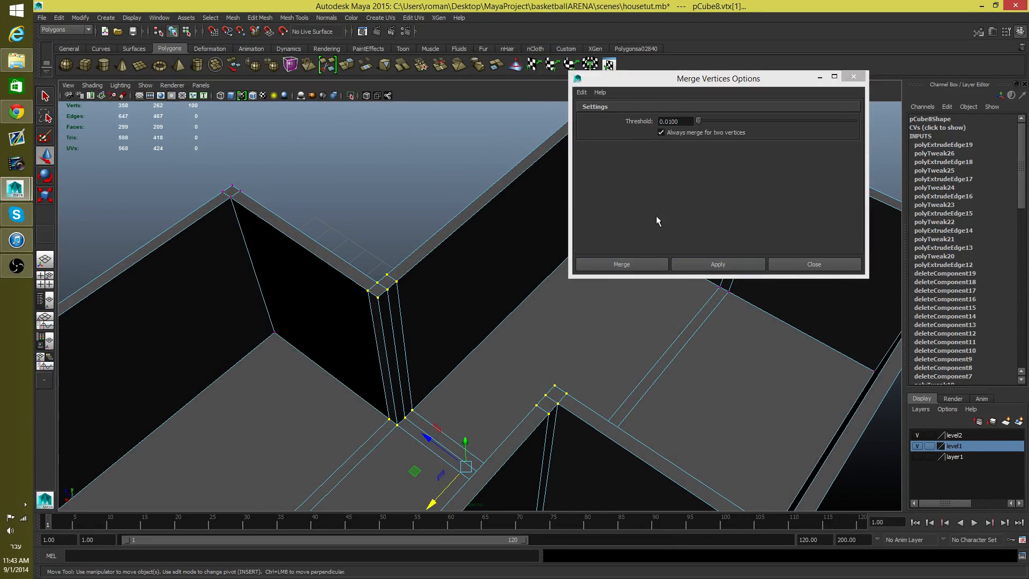
pyautogui.click(582, 92)
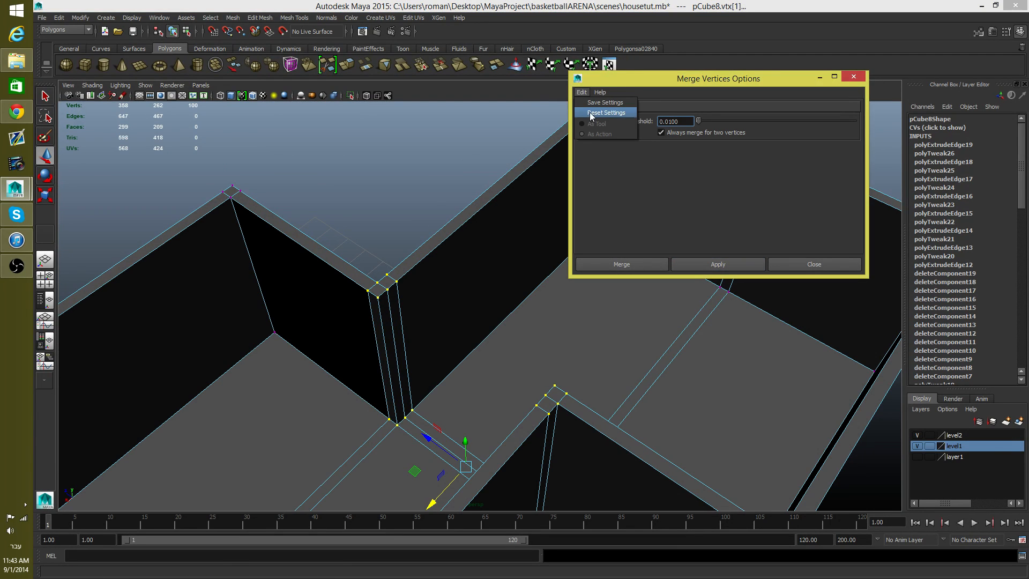
pyautogui.click(592, 113)
pyautogui.click(716, 265)
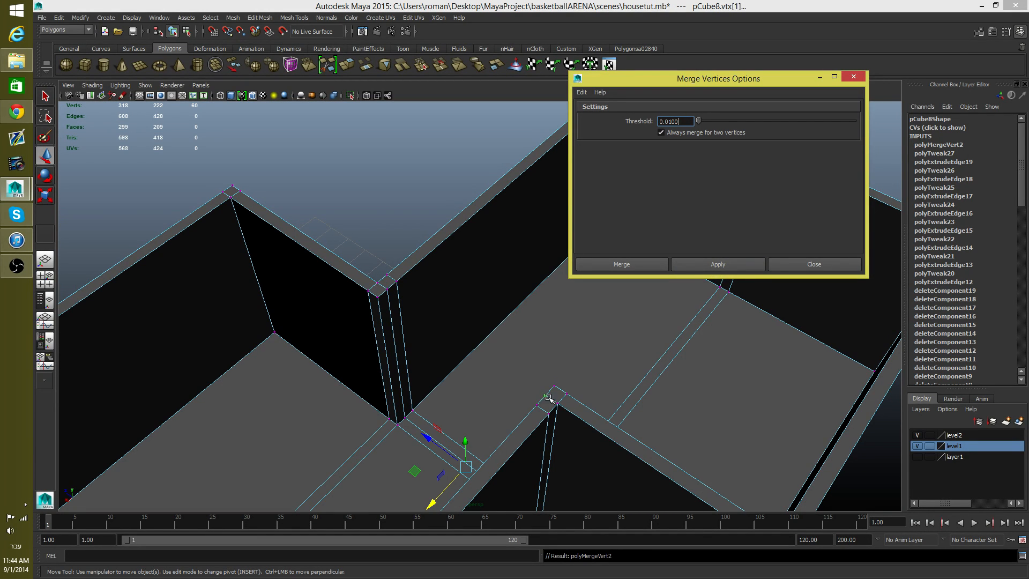
# Step: Test the merge at the opening's lower corner by shifting its inner vertex along X and back
pyautogui.keyDown('alt'); pyautogui.moveTo(549, 397); pyautogui.dragTo(503, 252, button='middle'); pyautogui.keyUp('alt')
pyautogui.keyDown('alt'); pyautogui.moveTo(503, 253); pyautogui.dragTo(455, 362); pyautogui.keyUp('alt')
pyautogui.keyDown('alt'); pyautogui.moveTo(455, 363); pyautogui.dragTo(393, 344, button='middle'); pyautogui.keyUp('alt')
pyautogui.keyDown('alt'); pyautogui.moveTo(393, 344); pyautogui.dragTo(438, 370); pyautogui.keyUp('alt')
pyautogui.keyDown('alt'); pyautogui.moveTo(364, 322); pyautogui.dragTo(403, 291, button='middle'); pyautogui.keyUp('alt')
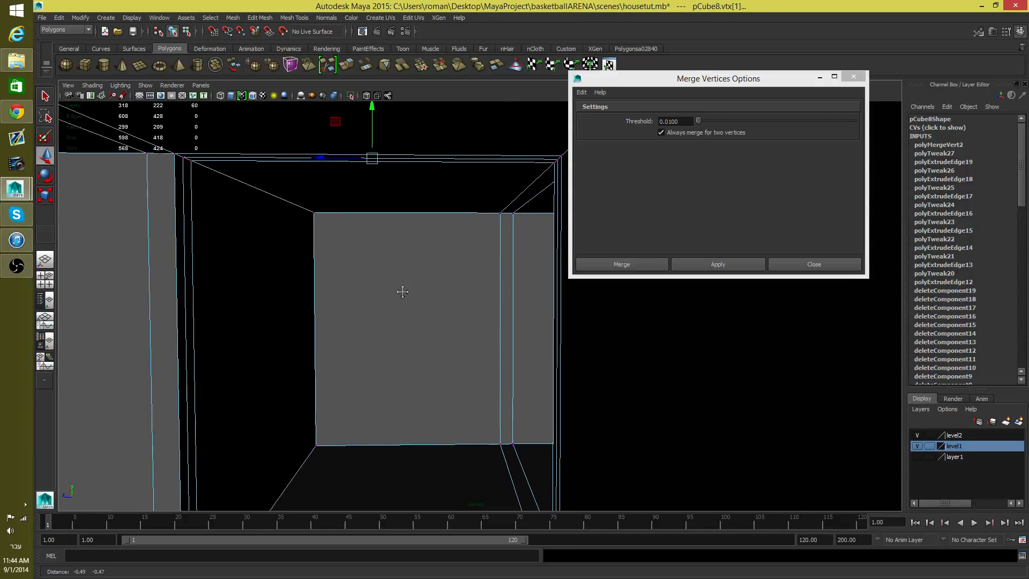
pyautogui.keyDown('alt'); pyautogui.moveTo(402, 292); pyautogui.dragTo(471, 448); pyautogui.keyUp('alt')
pyautogui.keyDown('alt'); pyautogui.moveTo(471, 448); pyautogui.dragTo(415, 327, button='middle'); pyautogui.keyUp('alt')
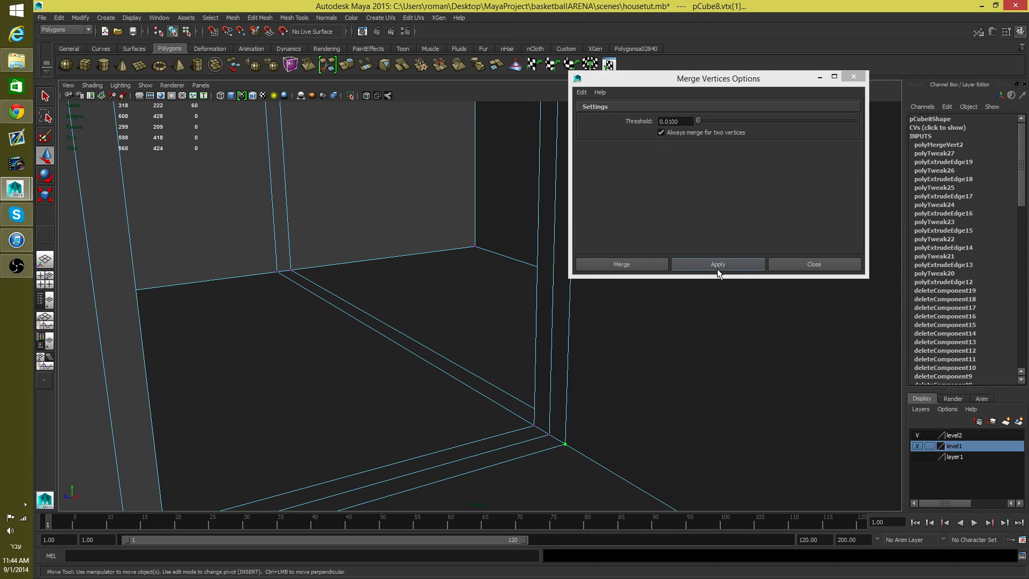
pyautogui.click(563, 442)
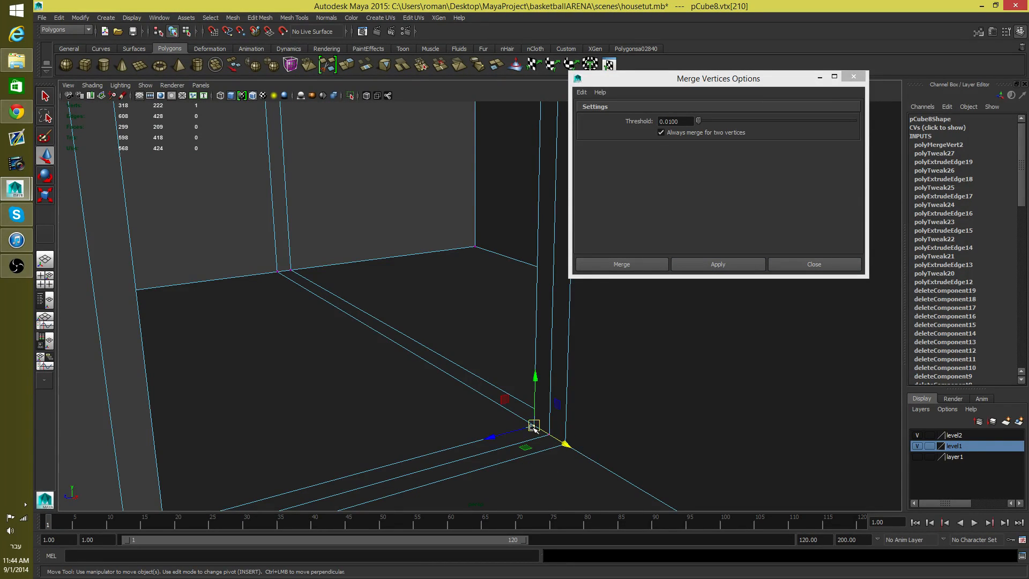
pyautogui.moveTo(569, 444); pyautogui.dragTo(562, 445, button='middle')
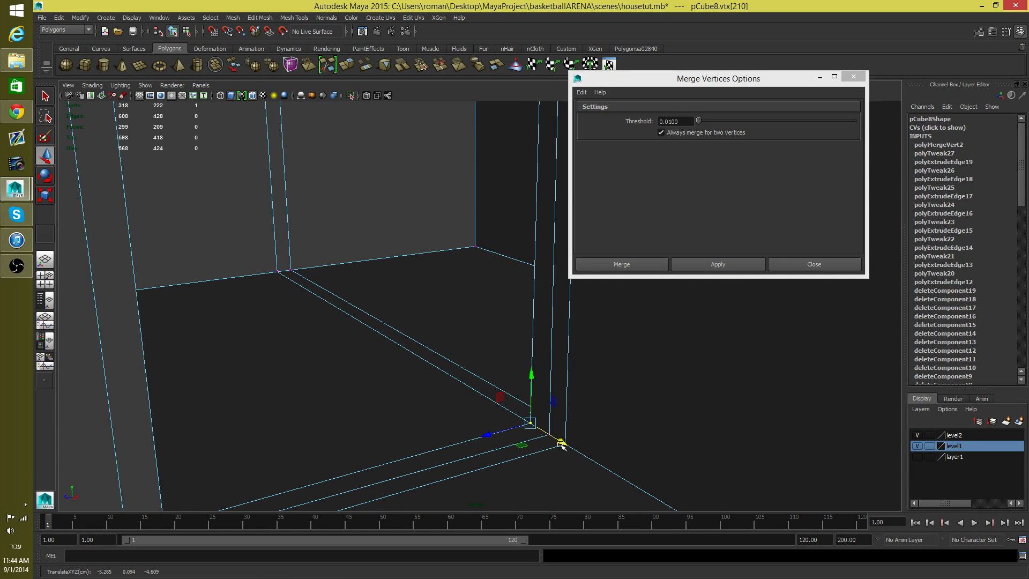
pyautogui.moveTo(560, 443); pyautogui.dragTo(565, 446)
# Step: Try moving the opposite lower corner vertex and the opening's outer lower vertex along X, undoing each move
pyautogui.keyDown('alt'); pyautogui.moveTo(505, 461); pyautogui.dragTo(419, 465); pyautogui.keyUp('alt')
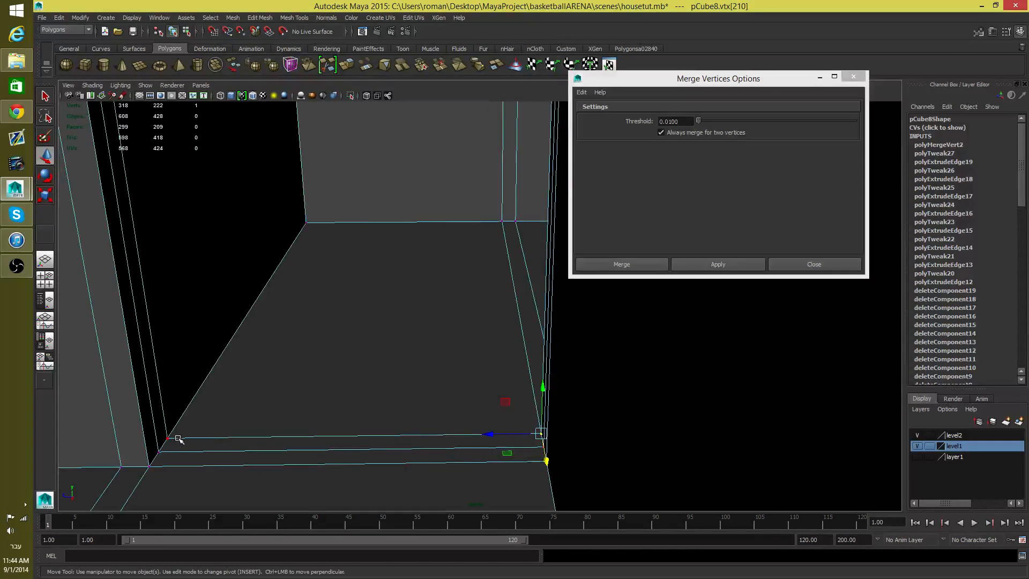
pyautogui.click(167, 442)
pyautogui.hotkey('ctrl', 'z')
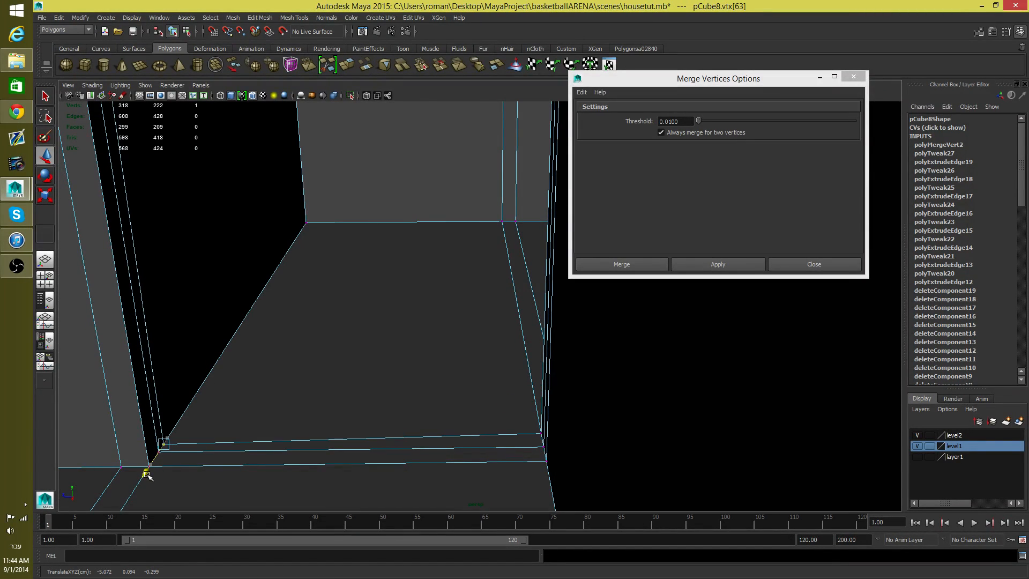
pyautogui.click(546, 462)
pyautogui.keyDown('alt'); pyautogui.moveTo(533, 466); pyautogui.dragTo(595, 461); pyautogui.keyUp('alt')
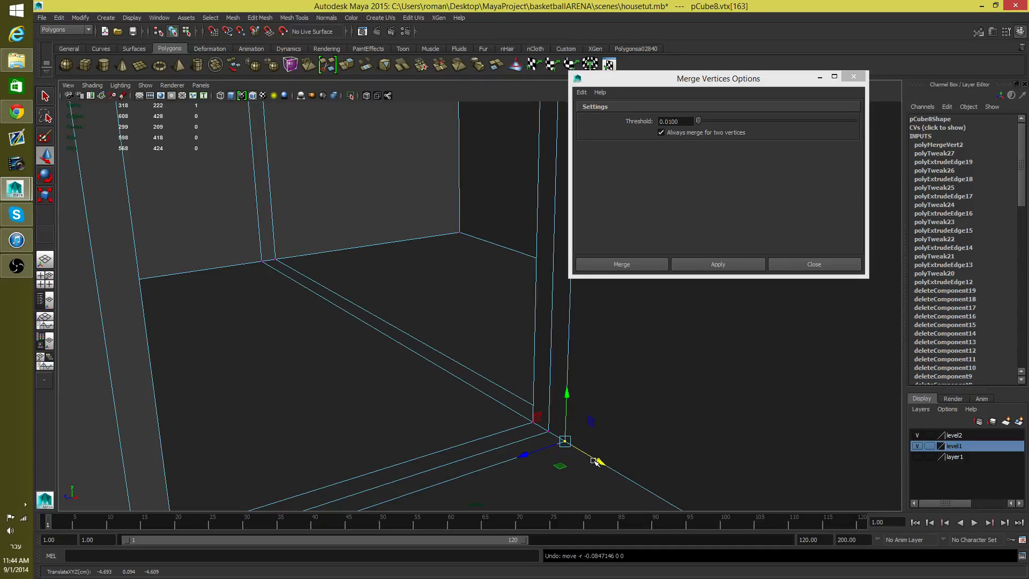
# Step: Test the merged upper inside corner of the wall junction by moving its vertex along X, and undo the move
pyautogui.scroll(4, 543, 378)
pyautogui.keyDown('alt'); pyautogui.moveTo(530, 346); pyautogui.dragTo(457, 416); pyautogui.keyUp('alt')
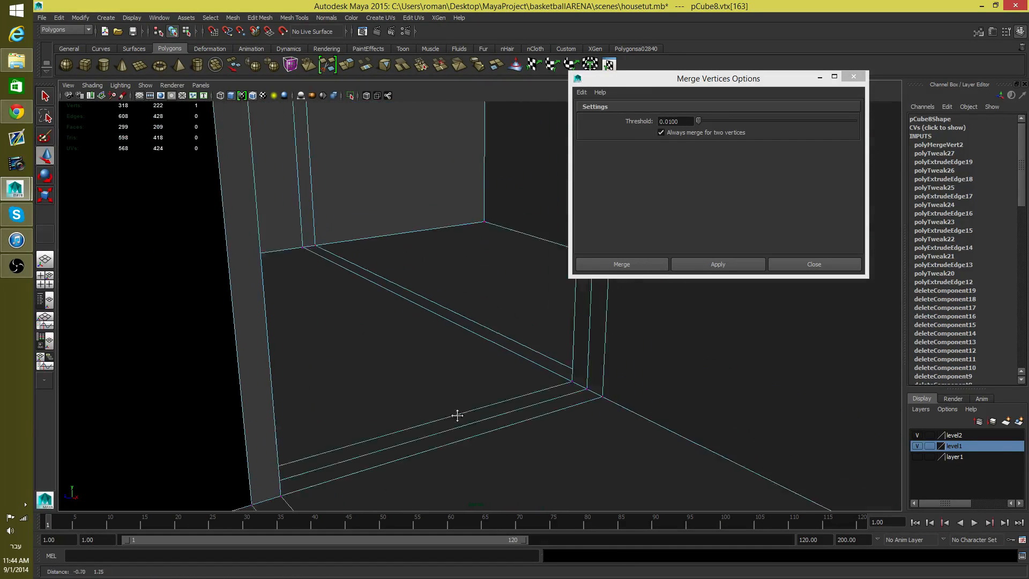
pyautogui.keyDown('alt'); pyautogui.moveTo(458, 416); pyautogui.dragTo(504, 486, button='middle'); pyautogui.keyUp('alt')
pyautogui.keyDown('alt'); pyautogui.moveTo(503, 486); pyautogui.dragTo(261, 432); pyautogui.keyUp('alt')
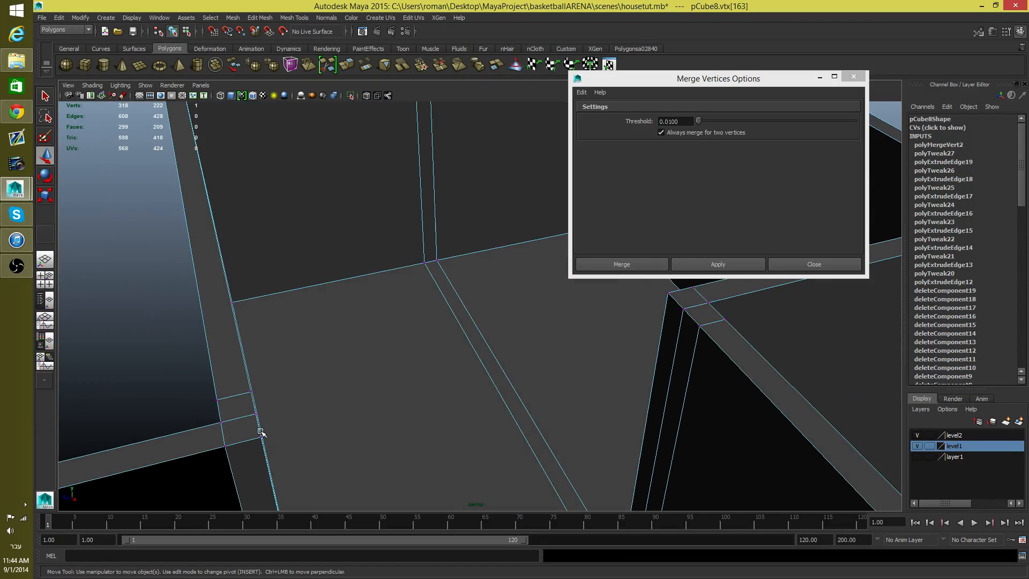
pyautogui.keyDown('alt'); pyautogui.moveTo(316, 447); pyautogui.dragTo(249, 278); pyautogui.keyUp('alt')
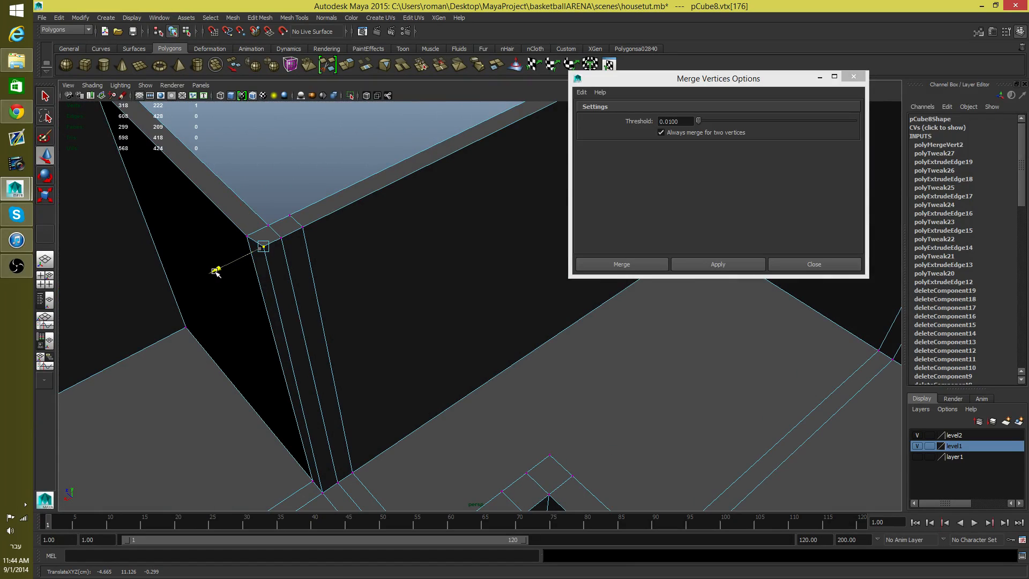
pyautogui.hotkey('ctrl', 'z')
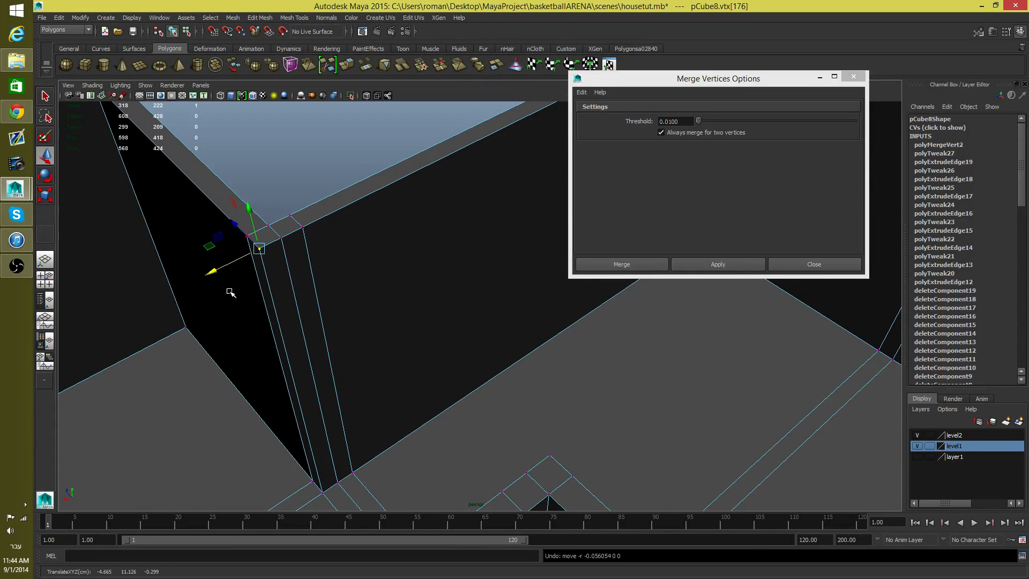
# Step: Close the Merge Vertices options and return the house mesh to object selection
pyautogui.scroll(-3, 396, 403)
pyautogui.scroll(-5, 376, 297)
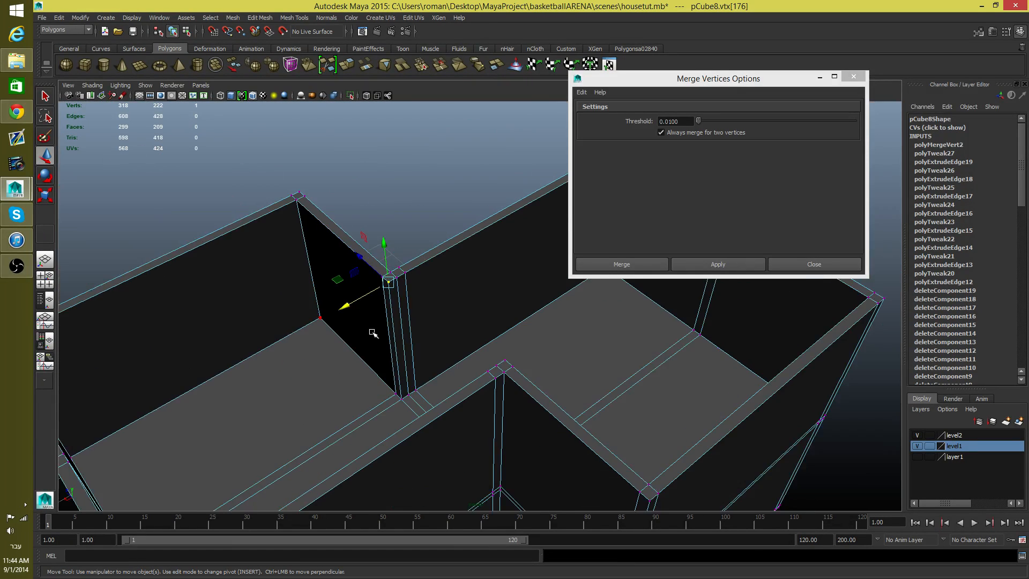
pyautogui.keyDown('alt'); pyautogui.moveTo(620, 357); pyautogui.dragTo(433, 433); pyautogui.keyUp('alt')
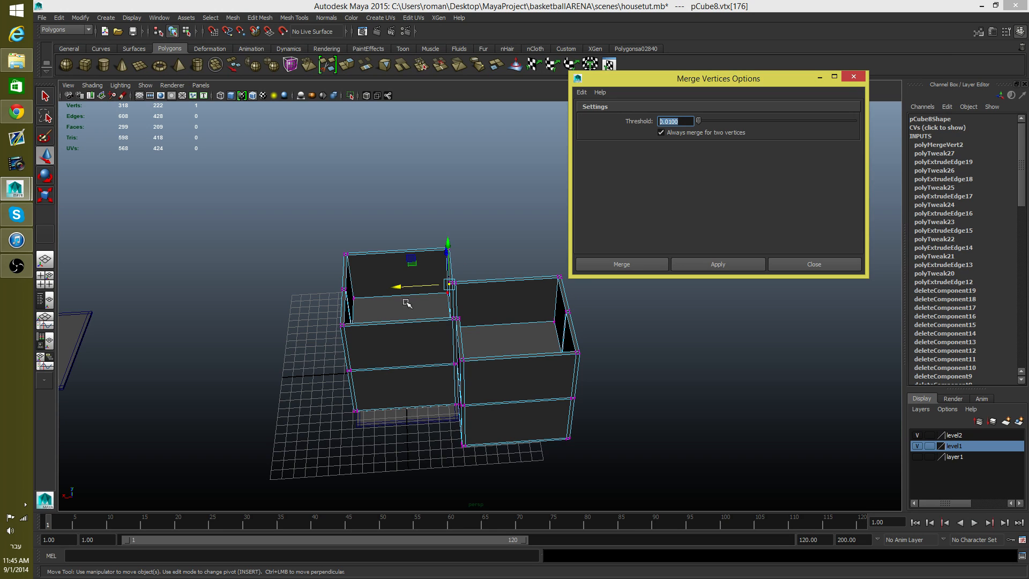
pyautogui.click(815, 264)
pyautogui.press('F8')
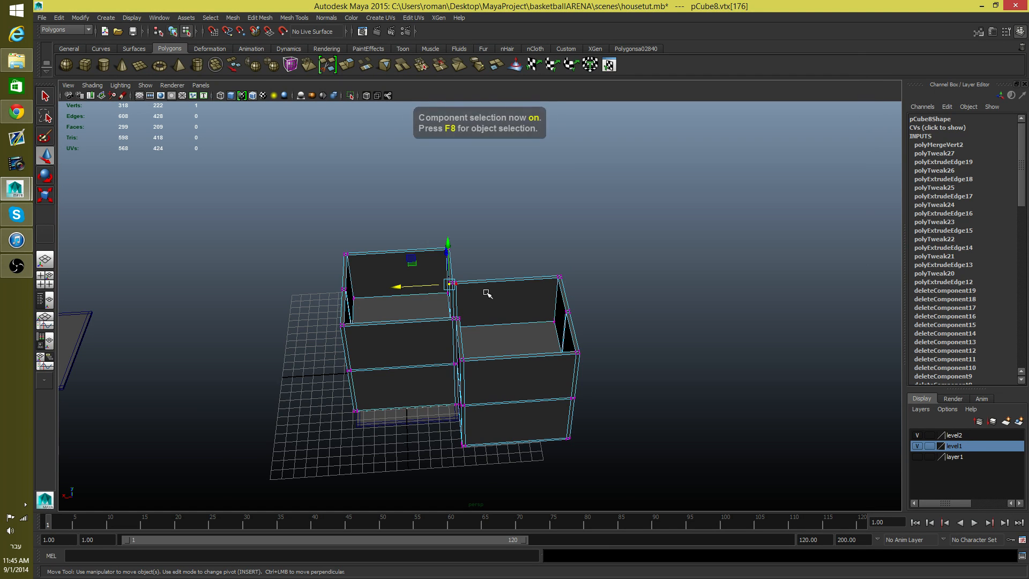
pyautogui.press('F8')
# Step: Preview the merged house mesh smoothed and restore its unsmoothed display
pyautogui.scroll(4, 480, 308)
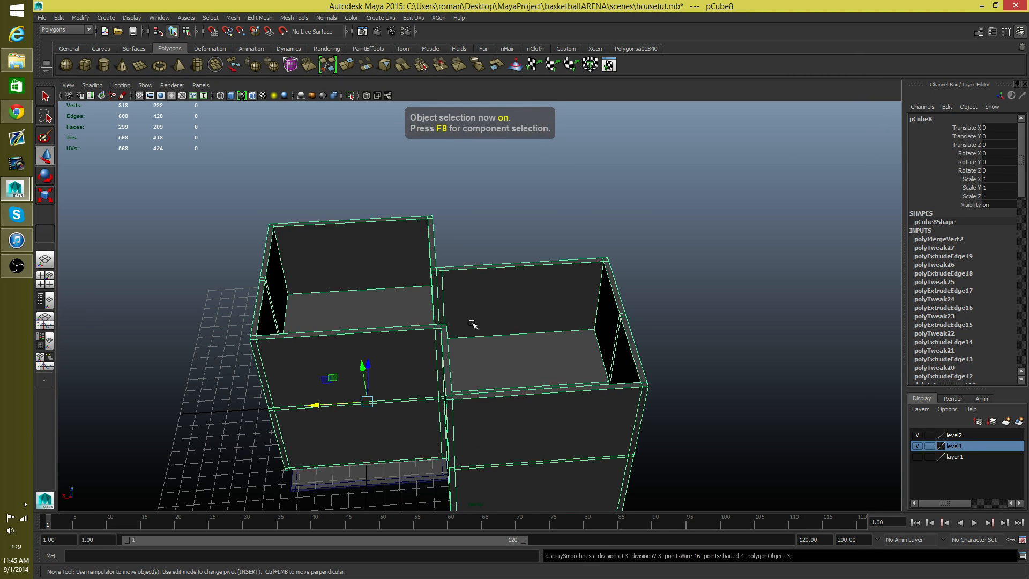
pyautogui.keyDown('alt'); pyautogui.moveTo(471, 321); pyautogui.dragTo(402, 358); pyautogui.keyUp('alt')
pyautogui.press('1')
# Step: Show the scene in X-Ray shading to examine the house walls around the junction of the two blocks
pyautogui.keyDown('alt'); pyautogui.moveTo(402, 359); pyautogui.dragTo(607, 387, button='right'); pyautogui.keyUp('alt')
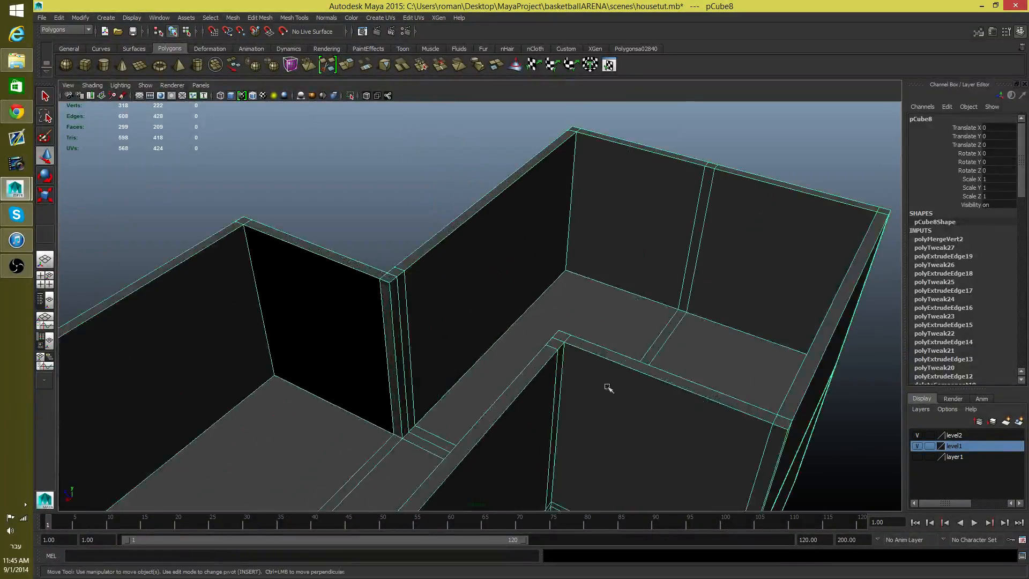
pyautogui.keyDown('alt'); pyautogui.moveTo(426, 386); pyautogui.dragTo(480, 228, button='middle'); pyautogui.keyUp('alt')
pyautogui.click(91, 85)
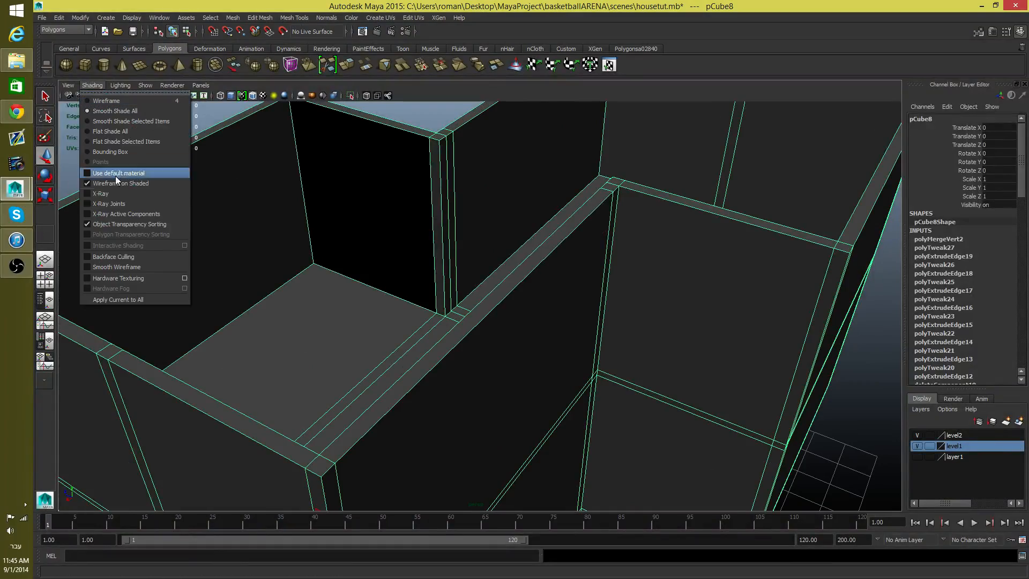
pyautogui.click(117, 195)
pyautogui.moveTo(335, 306)
pyautogui.keyDown('alt'); pyautogui.mouseDown()
pyautogui.moveTo(384, 243)
pyautogui.moveTo(380, 268)
pyautogui.moveTo(379, 258)
pyautogui.moveTo(583, 344)
pyautogui.moveTo(503, 361)
pyautogui.moveTo(503, 413)
pyautogui.moveTo(489, 420)
pyautogui.moveTo(375, 427)
pyautogui.moveTo(294, 405)
pyautogui.moveTo(262, 381)
pyautogui.mouseUp(); pyautogui.keyUp('alt')
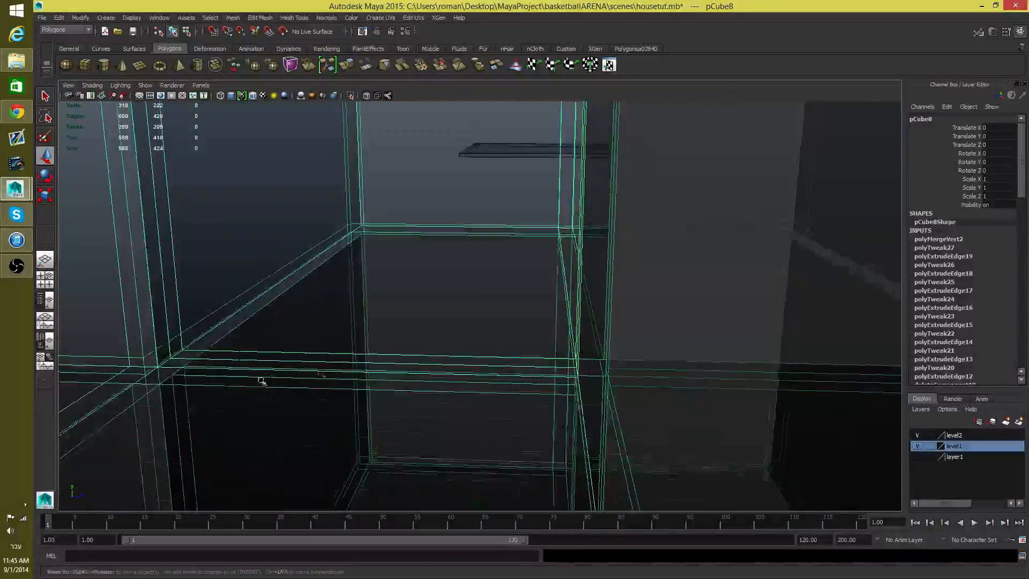
pyautogui.keyDown('alt'); pyautogui.moveTo(262, 381); pyautogui.dragTo(374, 329, button='middle'); pyautogui.keyUp('alt')
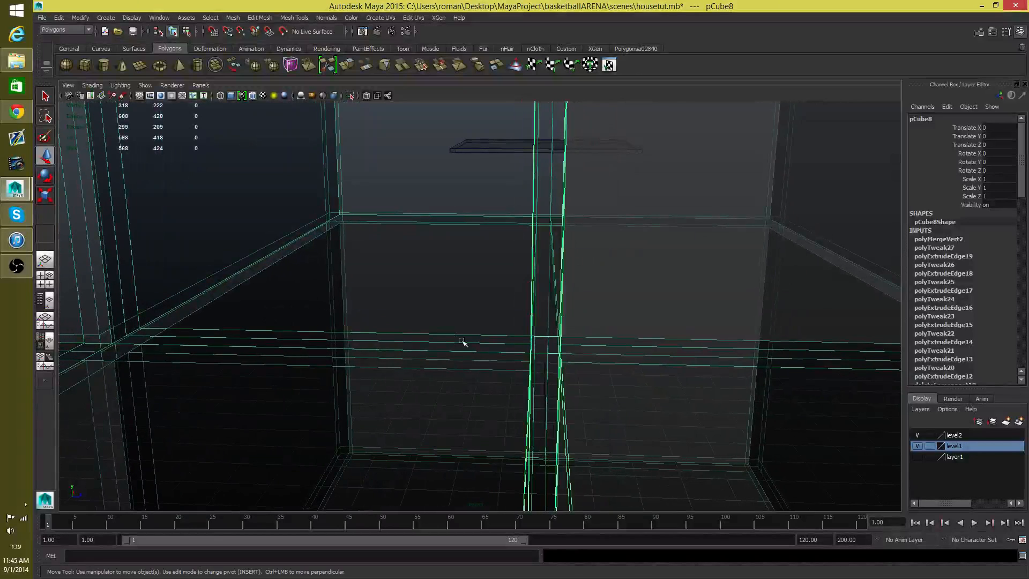
pyautogui.keyDown('alt'); pyautogui.moveTo(462, 342); pyautogui.dragTo(495, 346, button='middle'); pyautogui.keyUp('alt')
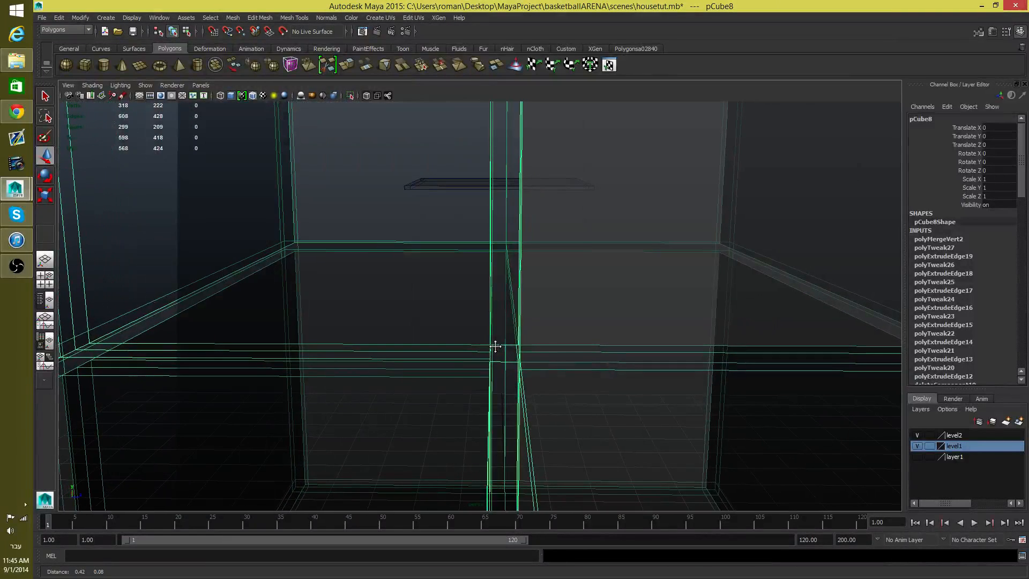
# Step: Inspect the individual faces inside the walls where the two blocks meet, checking for stray or overlapping geometry
pyautogui.moveTo(503, 323); pyautogui.dragTo(506, 349, button='right')
pyautogui.click(503, 319)
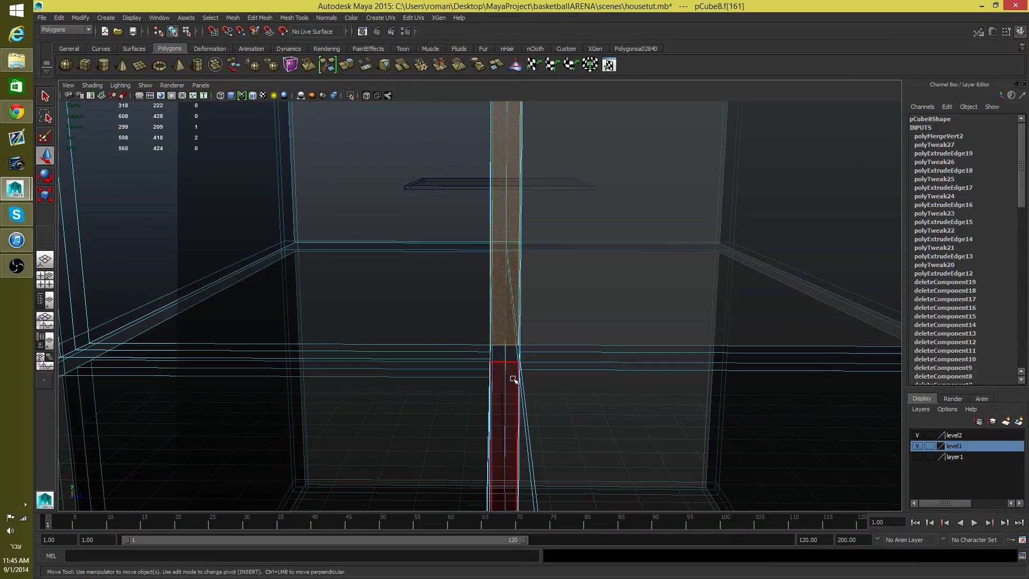
pyautogui.keyDown('alt'); pyautogui.moveTo(510, 375); pyautogui.dragTo(726, 414); pyautogui.keyUp('alt')
pyautogui.moveTo(450, 291)
pyautogui.keyDown('alt'); pyautogui.mouseDown()
pyautogui.moveTo(420, 304)
pyautogui.moveTo(239, 264)
pyautogui.moveTo(462, 310)
pyautogui.moveTo(494, 305)
pyautogui.moveTo(402, 292)
pyautogui.moveTo(471, 306)
pyautogui.moveTo(440, 297)
pyautogui.mouseUp(); pyautogui.keyUp('alt')
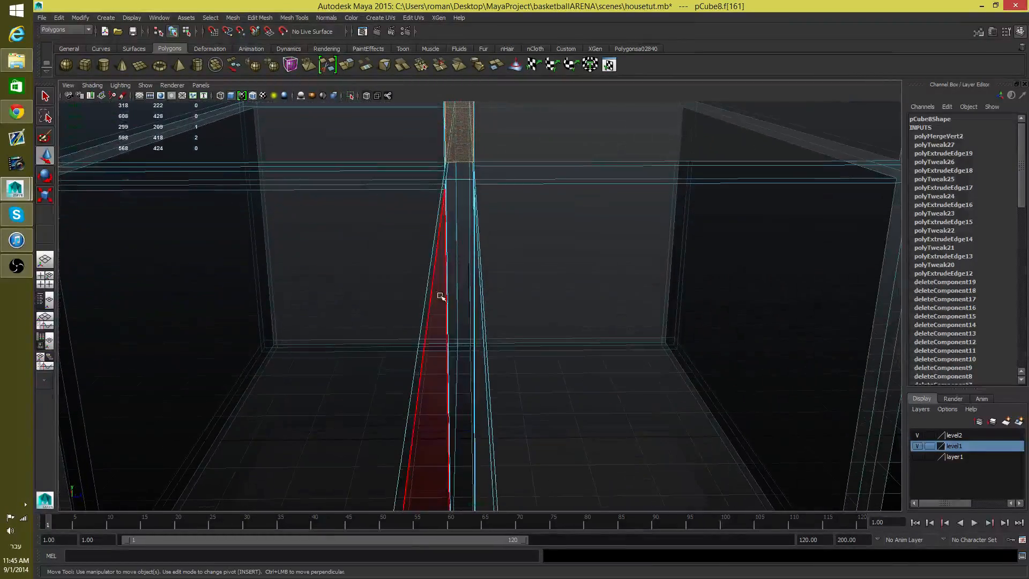
pyautogui.keyDown('alt'); pyautogui.moveTo(394, 336); pyautogui.dragTo(451, 310); pyautogui.keyUp('alt')
pyautogui.keyDown('alt'); pyautogui.moveTo(340, 324); pyautogui.dragTo(300, 329); pyautogui.keyUp('alt')
pyautogui.keyDown('alt'); pyautogui.moveTo(501, 363); pyautogui.dragTo(463, 368, button='middle'); pyautogui.keyUp('alt')
pyautogui.keyDown('alt'); pyautogui.moveTo(463, 367); pyautogui.dragTo(491, 319); pyautogui.keyUp('alt')
pyautogui.keyDown('alt'); pyautogui.moveTo(376, 273); pyautogui.dragTo(496, 315, button='right'); pyautogui.keyUp('alt')
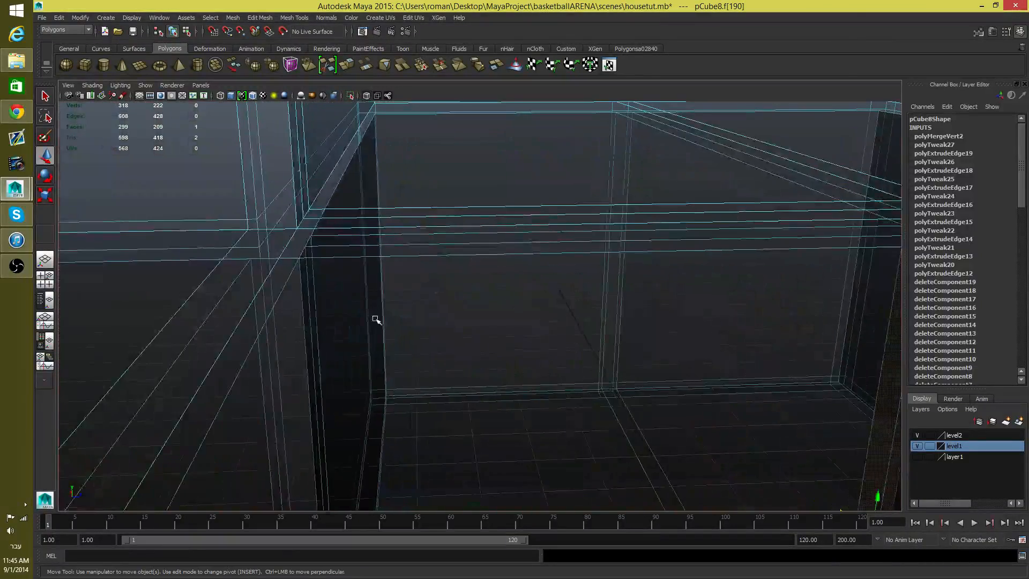
pyautogui.keyDown('alt'); pyautogui.moveTo(377, 319); pyautogui.dragTo(485, 229, button='middle'); pyautogui.keyUp('alt')
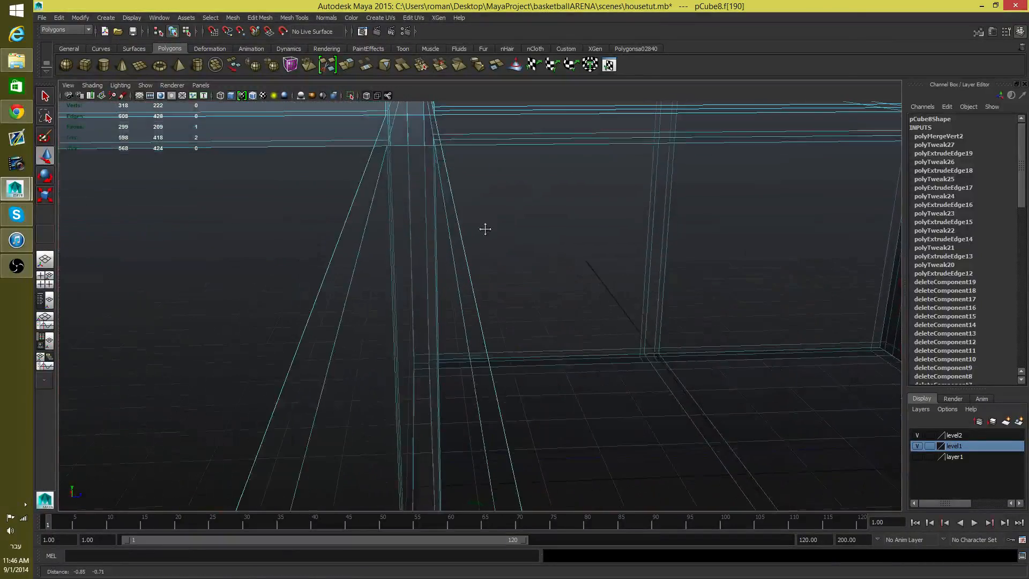
pyautogui.moveTo(403, 214)
pyautogui.keyDown('alt'); pyautogui.mouseDown(button='right')
pyautogui.moveTo(404, 202)
pyautogui.moveTo(395, 296)
pyautogui.moveTo(403, 218)
pyautogui.mouseUp(button='right'); pyautogui.keyUp('alt')
pyautogui.click(404, 199)
pyautogui.keyDown('alt'); pyautogui.moveTo(395, 236); pyautogui.dragTo(381, 281); pyautogui.keyUp('alt')
# Step: Return the house mesh to object selection, frame it in the view and turn off X-Ray shading
pyautogui.press('F8')
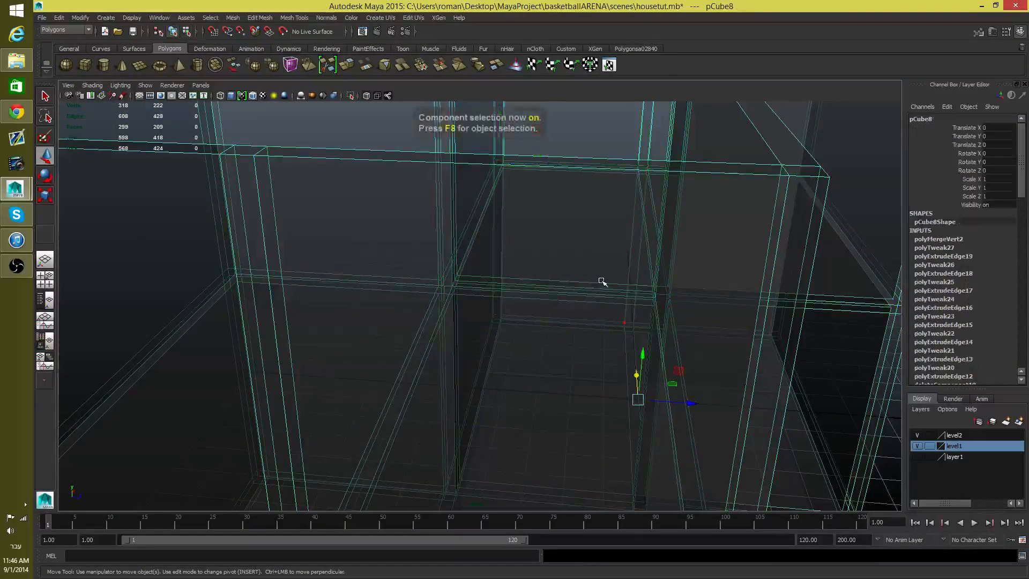
pyautogui.press('f')
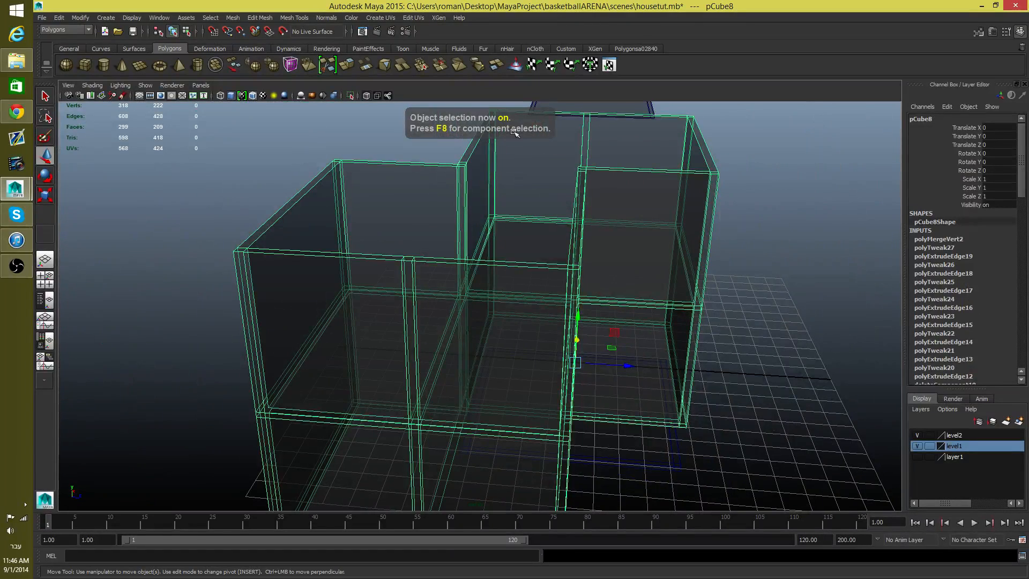
pyautogui.click(92, 85)
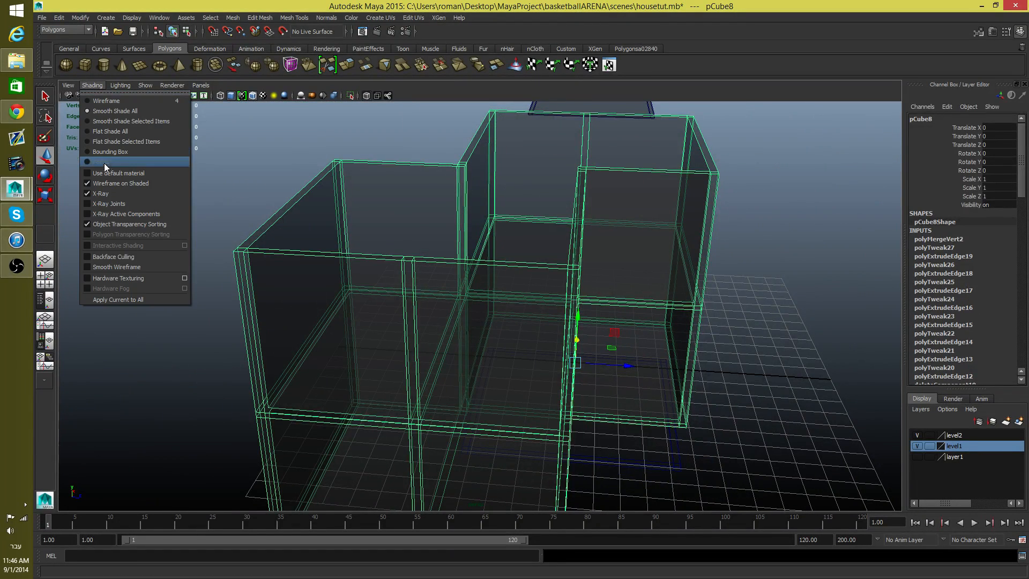
pyautogui.click(107, 194)
# Step: Select the thin base slab under the house and raise it to a Translate Y of 11.318, onto the wall tops
pyautogui.moveTo(429, 258)
pyautogui.keyDown('alt'); pyautogui.mouseDown()
pyautogui.moveTo(509, 267)
pyautogui.moveTo(652, 260)
pyautogui.moveTo(427, 339)
pyautogui.moveTo(395, 294)
pyautogui.moveTo(486, 290)
pyautogui.moveTo(484, 271)
pyautogui.mouseUp(); pyautogui.keyUp('alt')
pyautogui.click(504, 428)
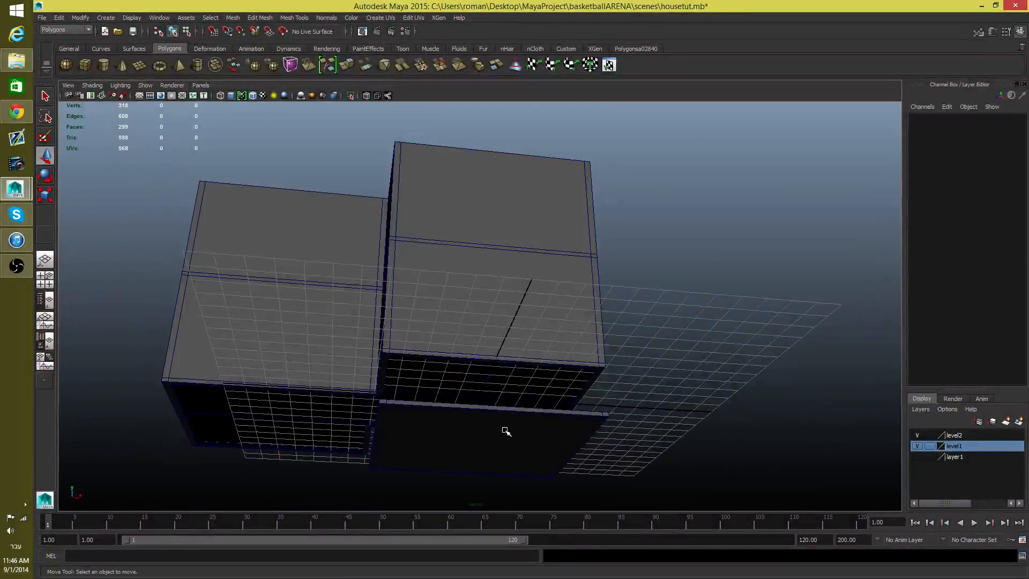
pyautogui.keyDown('alt'); pyautogui.moveTo(503, 429); pyautogui.dragTo(414, 423); pyautogui.keyUp('alt')
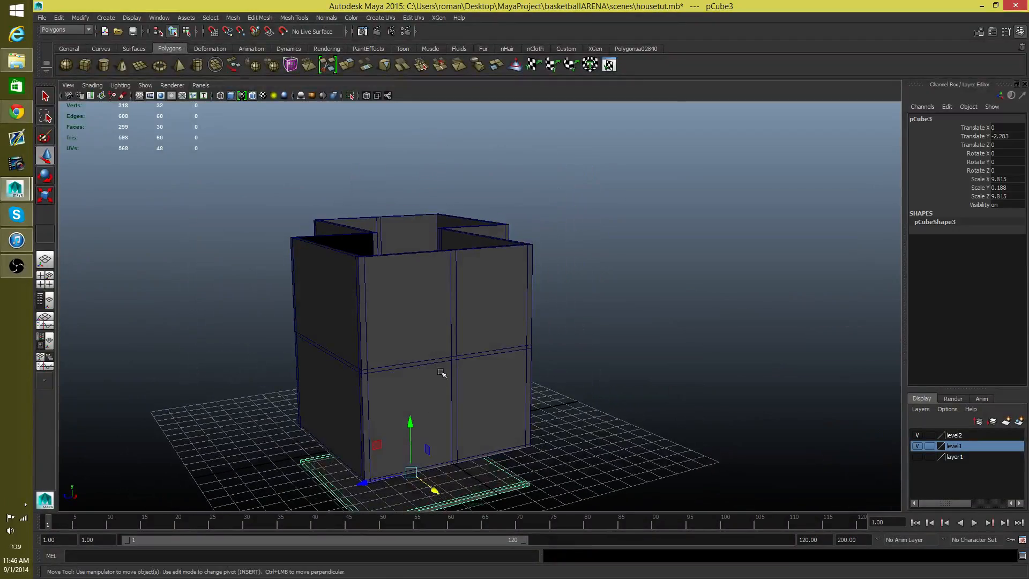
pyautogui.keyDown('alt'); pyautogui.moveTo(442, 373); pyautogui.dragTo(477, 344); pyautogui.keyUp('alt')
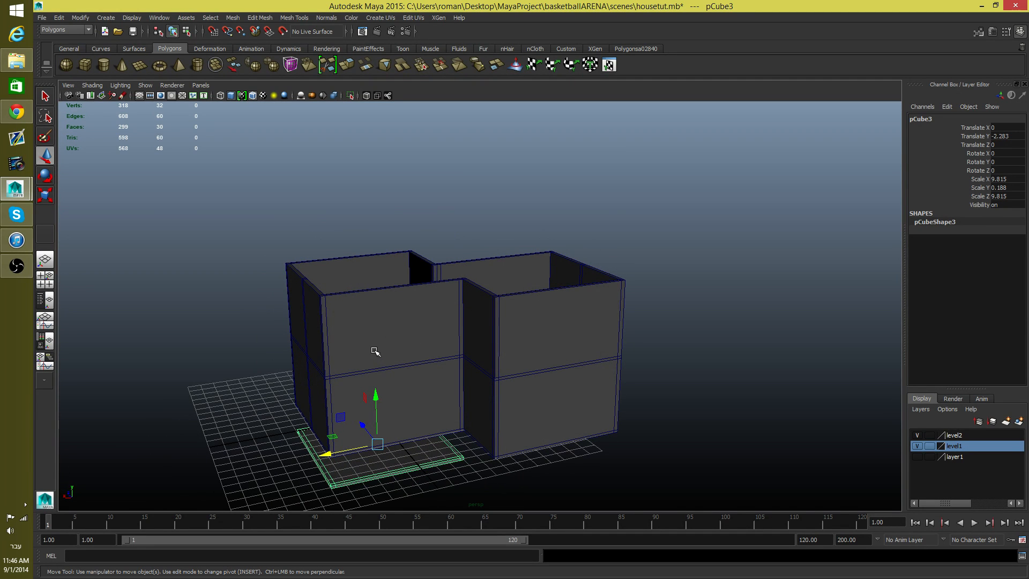
pyautogui.keyDown('alt'); pyautogui.moveTo(474, 354); pyautogui.dragTo(491, 338); pyautogui.keyUp('alt')
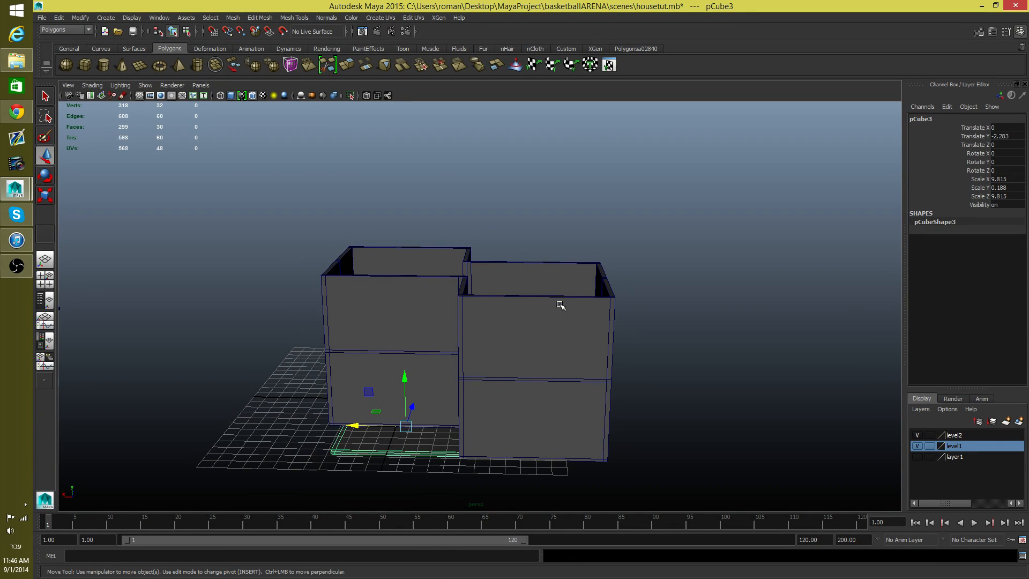
pyautogui.keyDown('alt'); pyautogui.moveTo(486, 466); pyautogui.dragTo(430, 445); pyautogui.keyUp('alt')
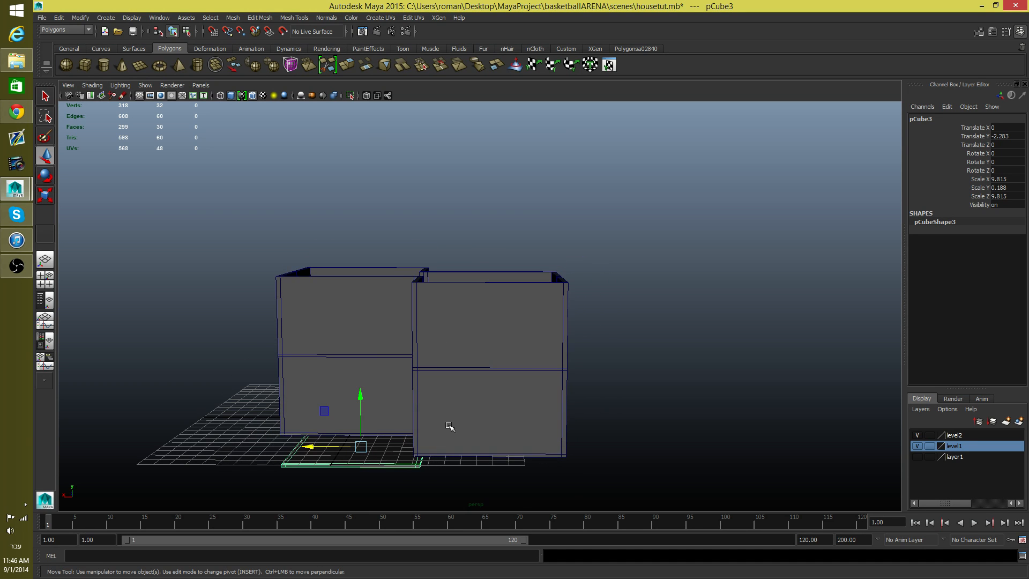
pyautogui.moveTo(449, 426)
pyautogui.keyDown('alt'); pyautogui.mouseDown(button='middle')
pyautogui.moveTo(427, 402)
pyautogui.moveTo(454, 437)
pyautogui.mouseUp(button='middle'); pyautogui.keyUp('alt')
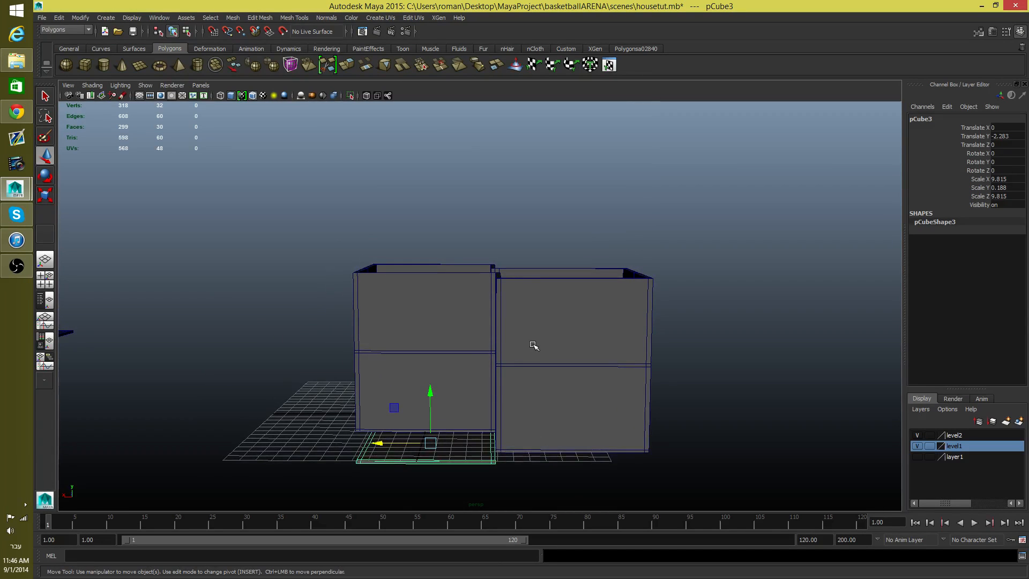
pyautogui.moveTo(428, 216); pyautogui.dragTo(428, 212)
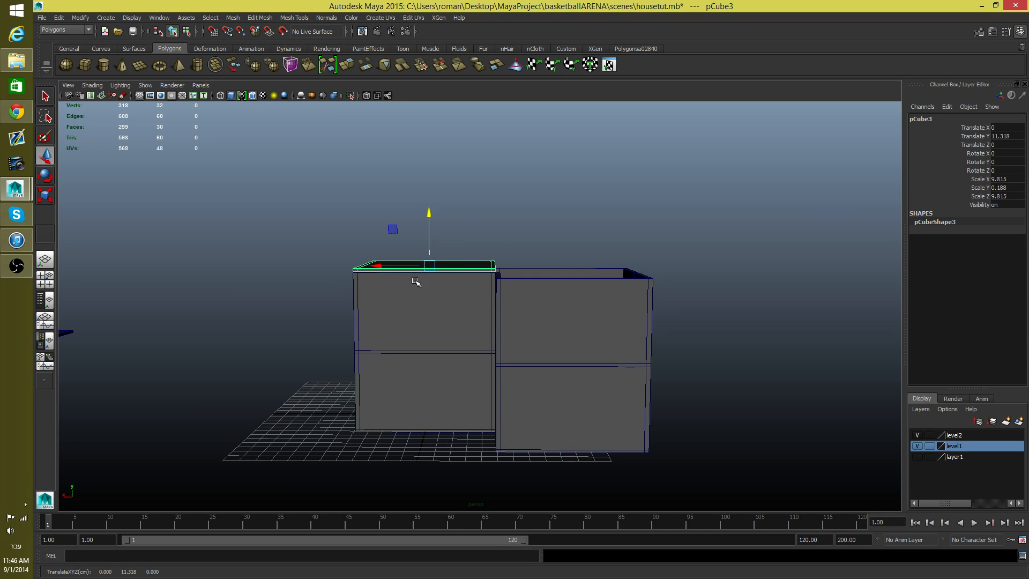
# Step: Examine from several angles how the raised slab sits on the wall tops and which part of the house remains open
pyautogui.keyDown('alt'); pyautogui.moveTo(457, 275); pyautogui.dragTo(432, 296); pyautogui.keyUp('alt')
pyautogui.keyDown('alt'); pyautogui.moveTo(432, 296); pyautogui.dragTo(498, 360, button='right'); pyautogui.keyUp('alt')
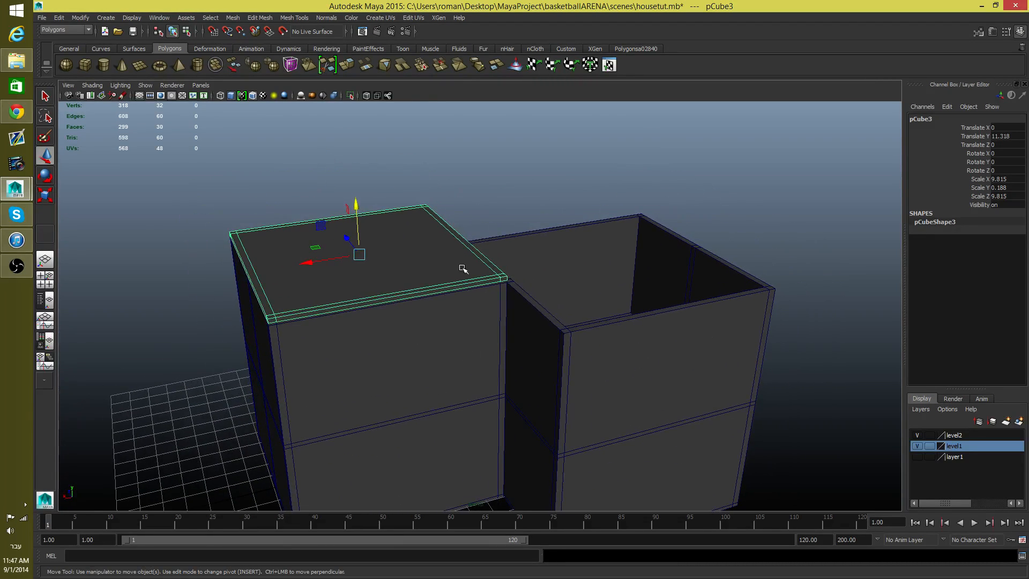
pyautogui.keyDown('alt'); pyautogui.moveTo(471, 284); pyautogui.dragTo(409, 272); pyautogui.keyUp('alt')
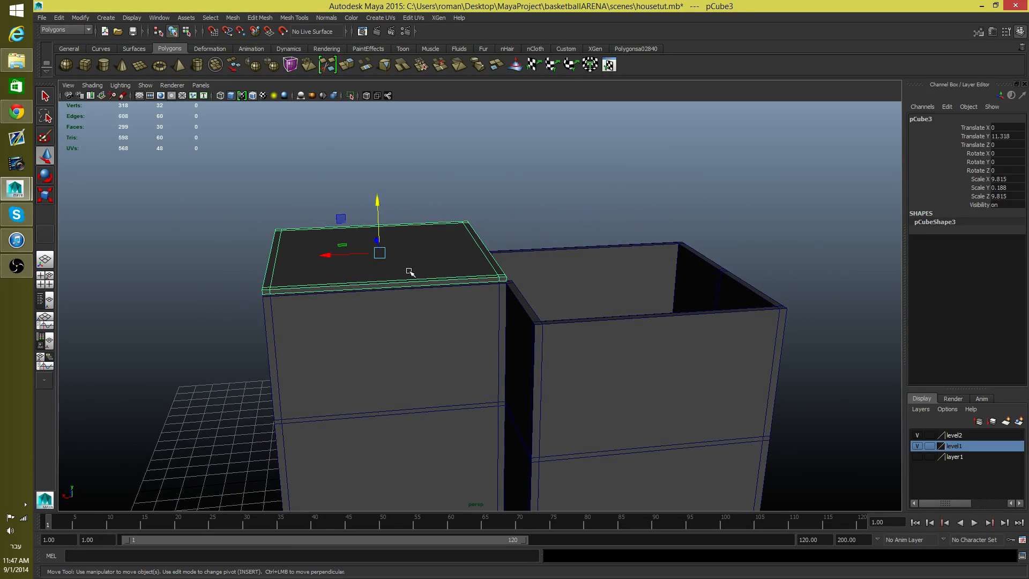
pyautogui.keyDown('alt'); pyautogui.moveTo(402, 356); pyautogui.dragTo(407, 365); pyautogui.keyUp('alt')
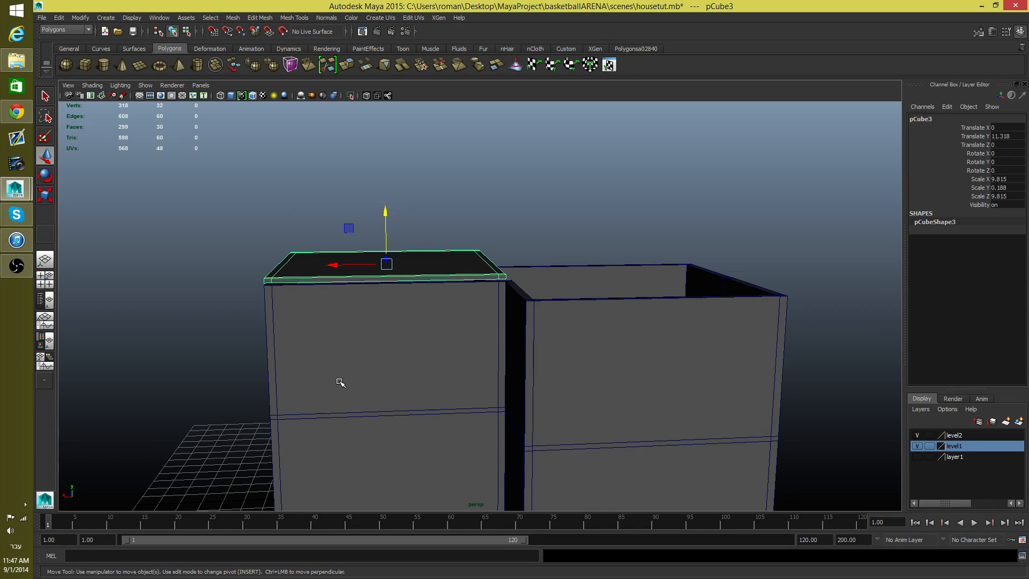
pyautogui.keyDown('alt'); pyautogui.moveTo(335, 441); pyautogui.dragTo(344, 452); pyautogui.keyUp('alt')
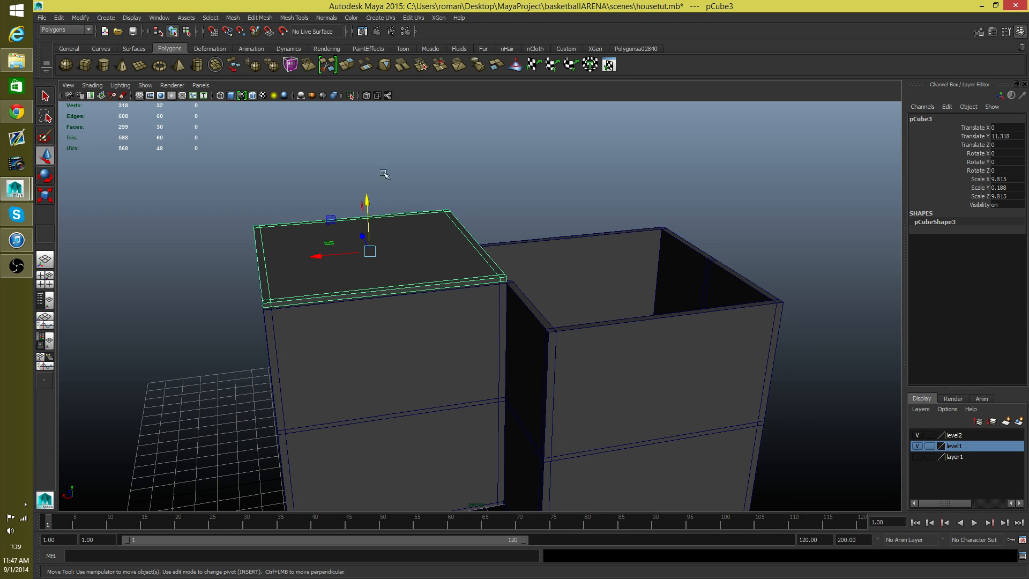
pyautogui.keyDown('alt'); pyautogui.moveTo(338, 259); pyautogui.dragTo(232, 356, button='right'); pyautogui.keyUp('alt')
pyautogui.keyDown('alt'); pyautogui.moveTo(232, 355); pyautogui.dragTo(391, 319); pyautogui.keyUp('alt')
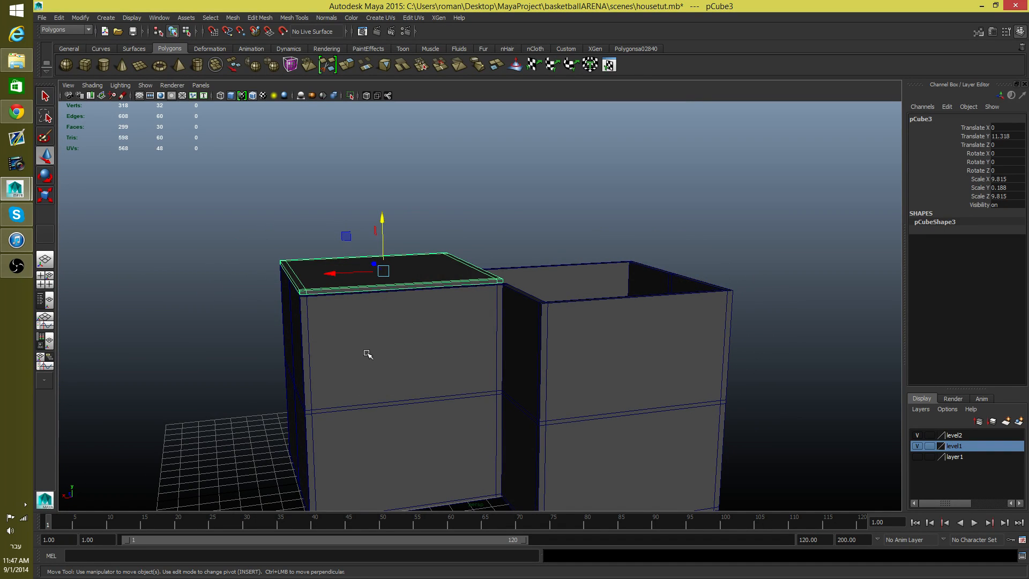
pyautogui.keyDown('alt'); pyautogui.moveTo(413, 370); pyautogui.dragTo(365, 261); pyautogui.keyUp('alt')
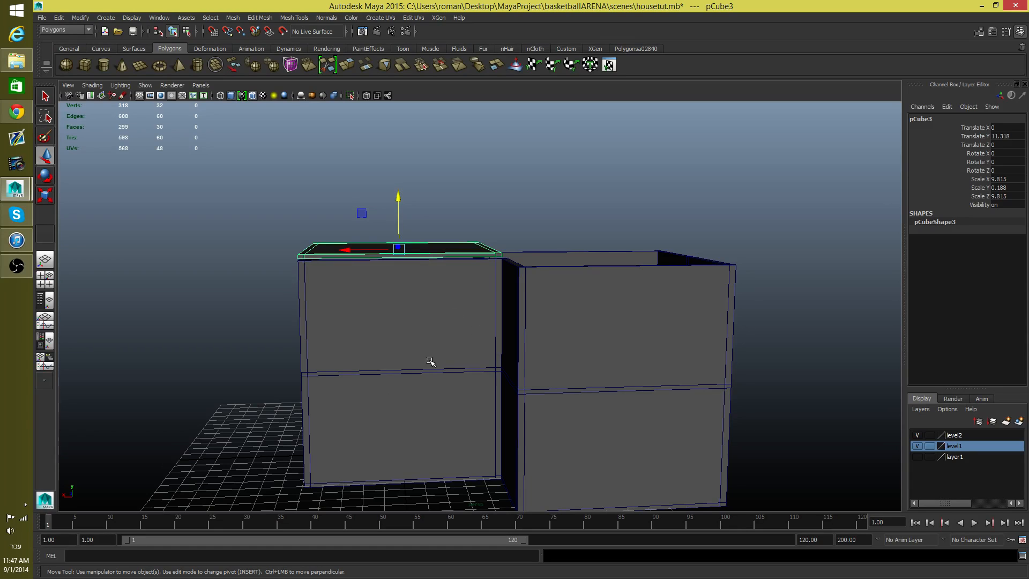
pyautogui.keyDown('alt'); pyautogui.moveTo(413, 334); pyautogui.dragTo(452, 323); pyautogui.keyUp('alt')
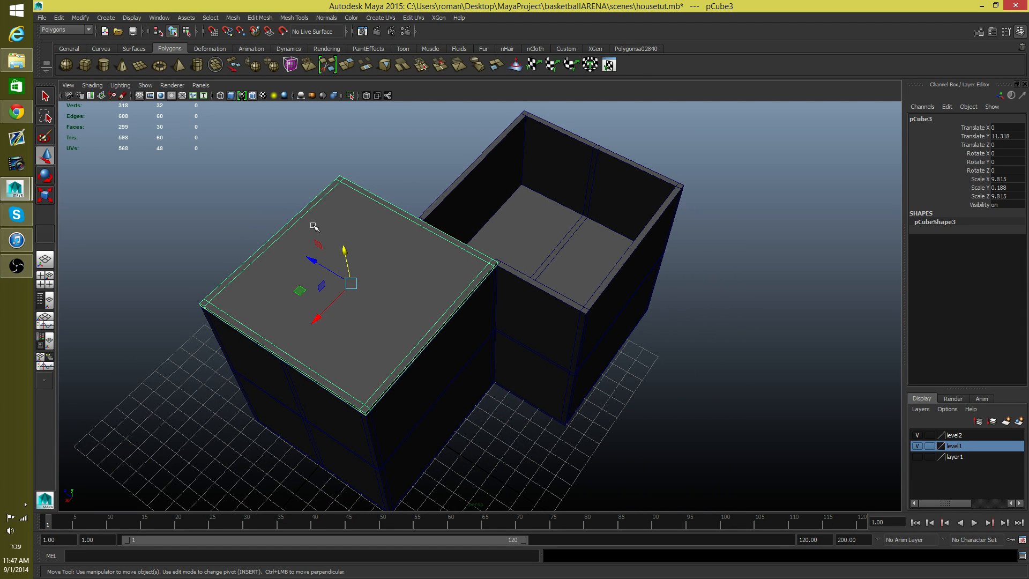
pyautogui.keyDown('alt'); pyautogui.moveTo(393, 324); pyautogui.dragTo(390, 294); pyautogui.keyUp('alt')
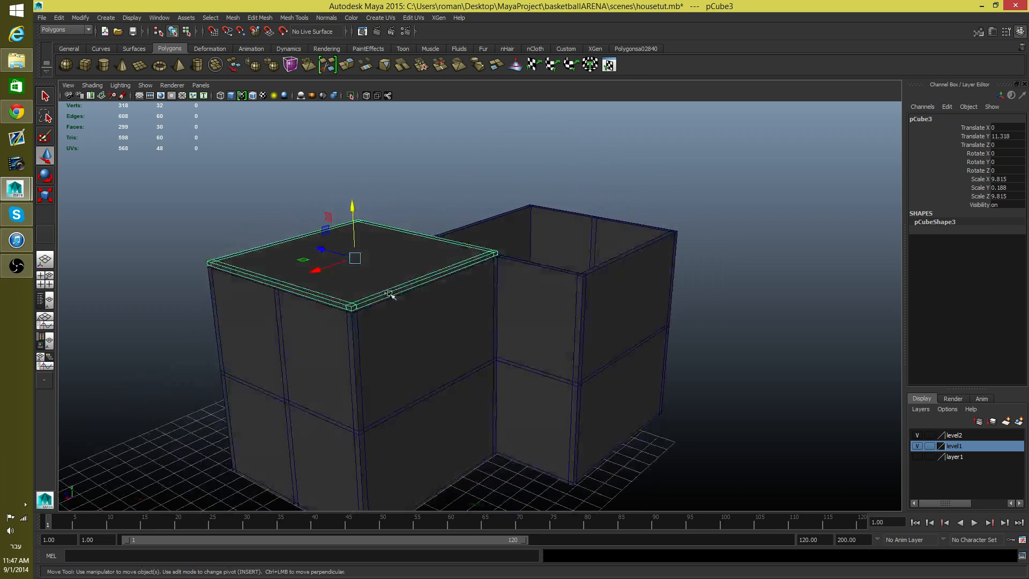
pyautogui.keyDown('alt'); pyautogui.moveTo(378, 259); pyautogui.dragTo(330, 305); pyautogui.keyUp('alt')
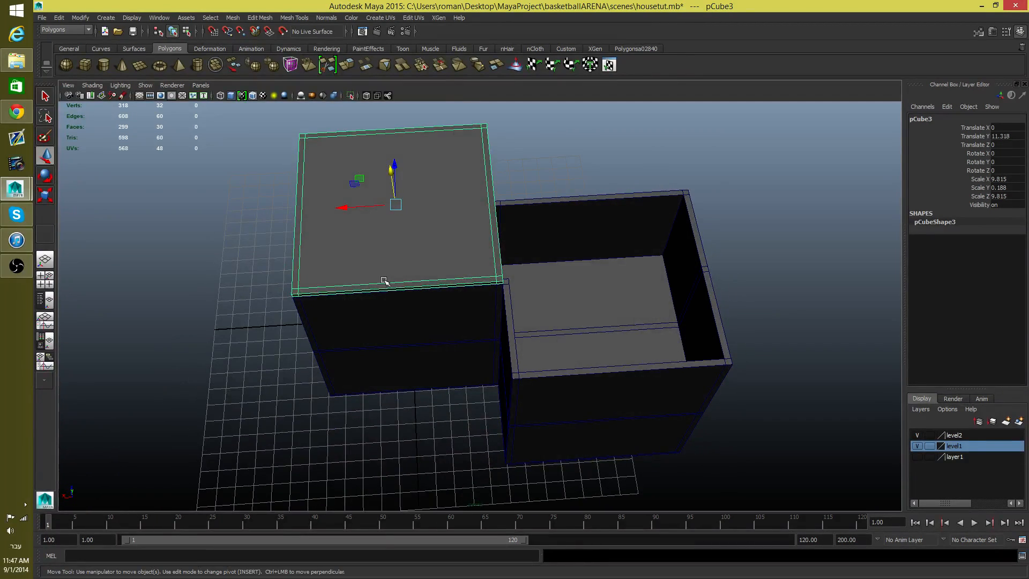
# Step: Duplicate the roof slab and move the copy along X to about -9.894, edge to edge with the original
pyautogui.hotkey('ctrl', 'd')
pyautogui.moveTo(343, 208); pyautogui.dragTo(641, 207)
pyautogui.keyDown('alt'); pyautogui.moveTo(524, 333); pyautogui.dragTo(638, 289, button='middle'); pyautogui.keyUp('alt')
# Step: Insert an edge loop across the original roof slab, running toward the copy in line with the wall's vertical division
pyautogui.click(437, 321)
pyautogui.keyDown('alt'); pyautogui.moveTo(449, 343); pyautogui.dragTo(487, 276); pyautogui.keyUp('alt')
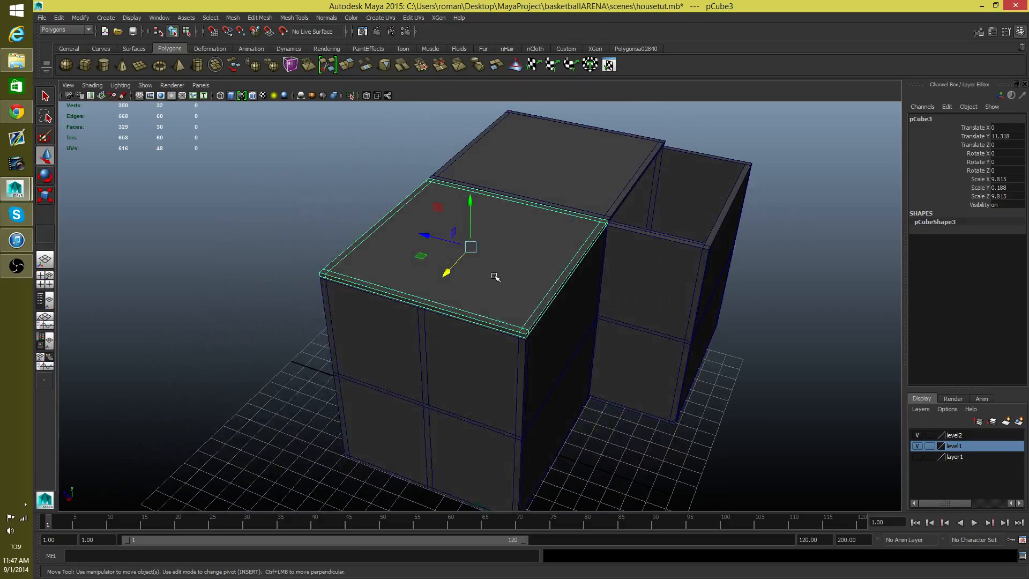
pyautogui.moveTo(494, 276); pyautogui.dragTo(498, 253, button='right')
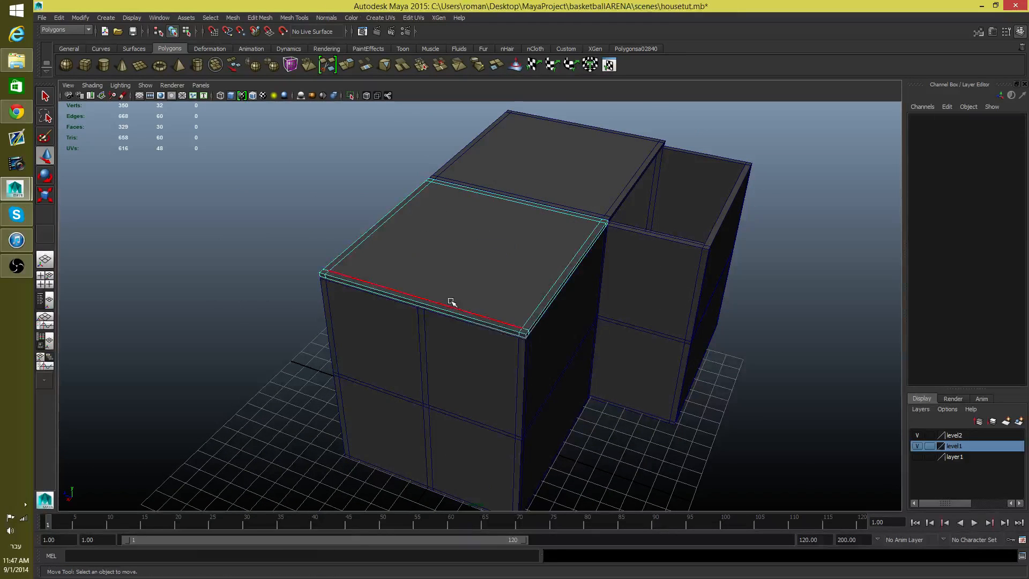
pyautogui.click(440, 308)
pyautogui.keyDown('alt'); pyautogui.moveTo(451, 349); pyautogui.dragTo(475, 336); pyautogui.keyUp('alt')
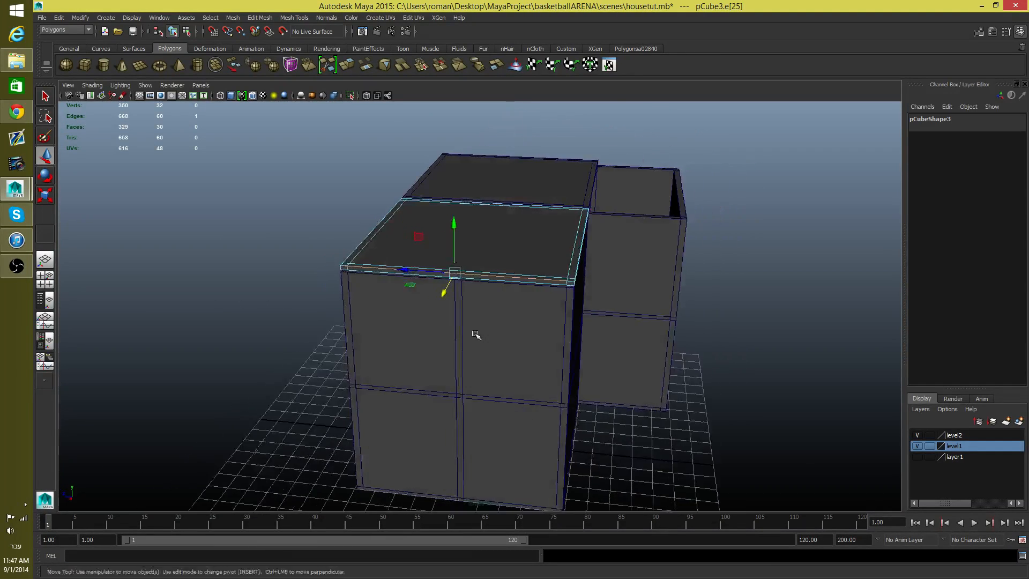
pyautogui.keyDown('alt'); pyautogui.moveTo(476, 336); pyautogui.dragTo(595, 346, button='right'); pyautogui.keyUp('alt')
pyautogui.keyDown('alt'); pyautogui.moveTo(541, 279); pyautogui.dragTo(515, 347, button='middle'); pyautogui.keyUp('alt')
pyautogui.keyDown('shift'); pyautogui.moveTo(463, 321); pyautogui.dragTo(454, 358, button='right'); pyautogui.keyUp('shift')
pyautogui.keyDown('alt'); pyautogui.moveTo(462, 370); pyautogui.dragTo(433, 403); pyautogui.keyUp('alt')
pyautogui.keyDown('alt'); pyautogui.moveTo(493, 236); pyautogui.dragTo(447, 353, button='middle'); pyautogui.keyUp('alt')
# Step: Snap the duplicated slab's pivot to its upper corner vertex where it meets the original slab and the inner wall junction
pyautogui.click(509, 234)
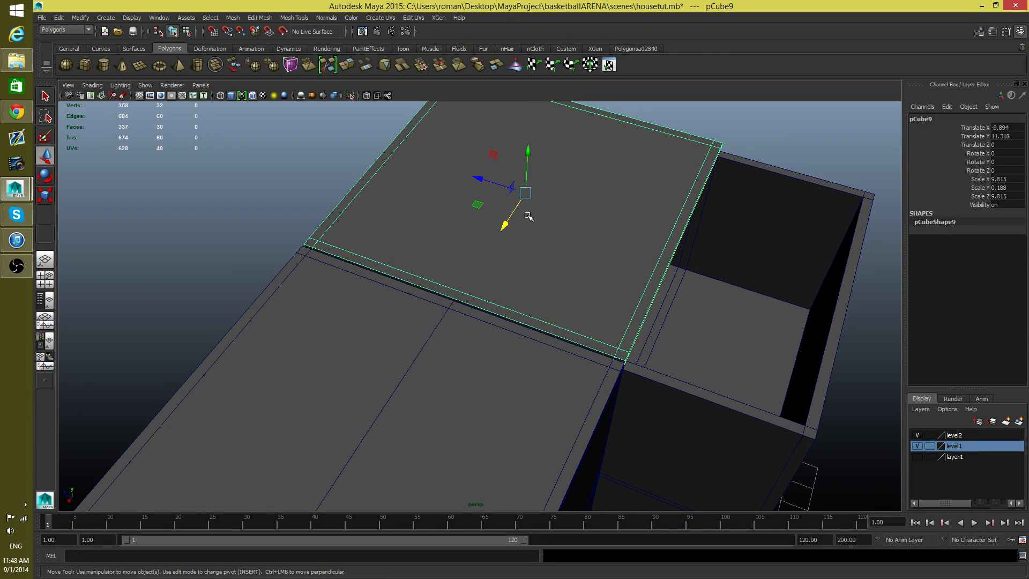
pyautogui.press('Insert')
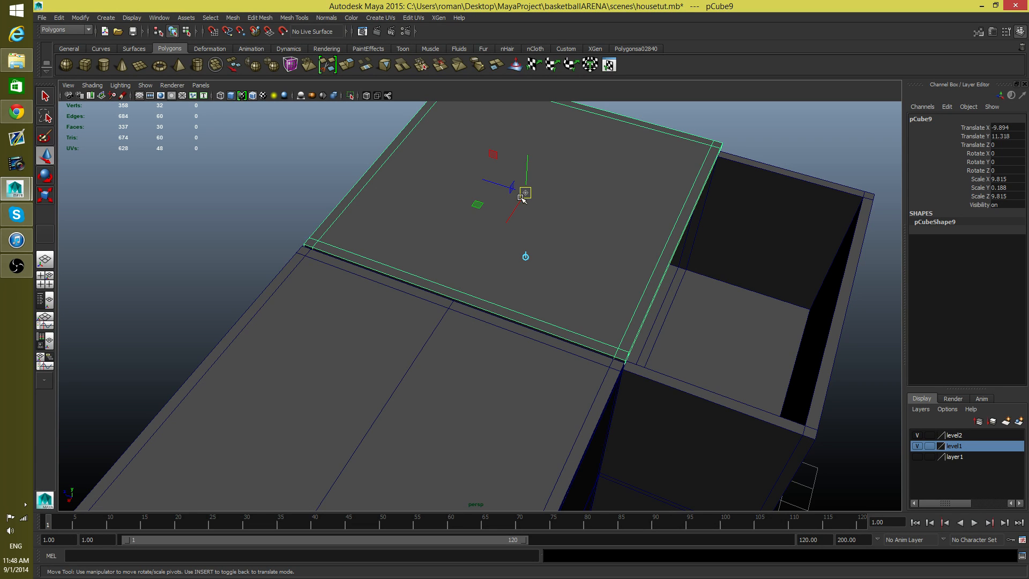
pyautogui.press('v')
pyautogui.moveTo(526, 192); pyautogui.dragTo(625, 360)
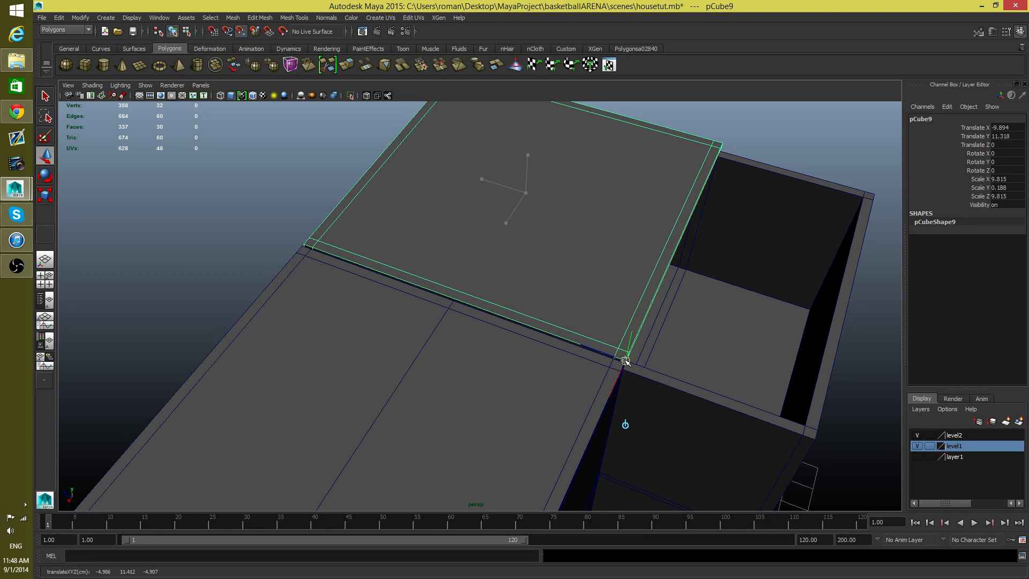
pyautogui.press('Insert')
pyautogui.keyDown('alt'); pyautogui.moveTo(647, 402); pyautogui.dragTo(581, 365); pyautogui.keyUp('alt')
pyautogui.keyDown('alt'); pyautogui.moveTo(581, 365); pyautogui.dragTo(698, 410, button='right'); pyautogui.keyUp('alt')
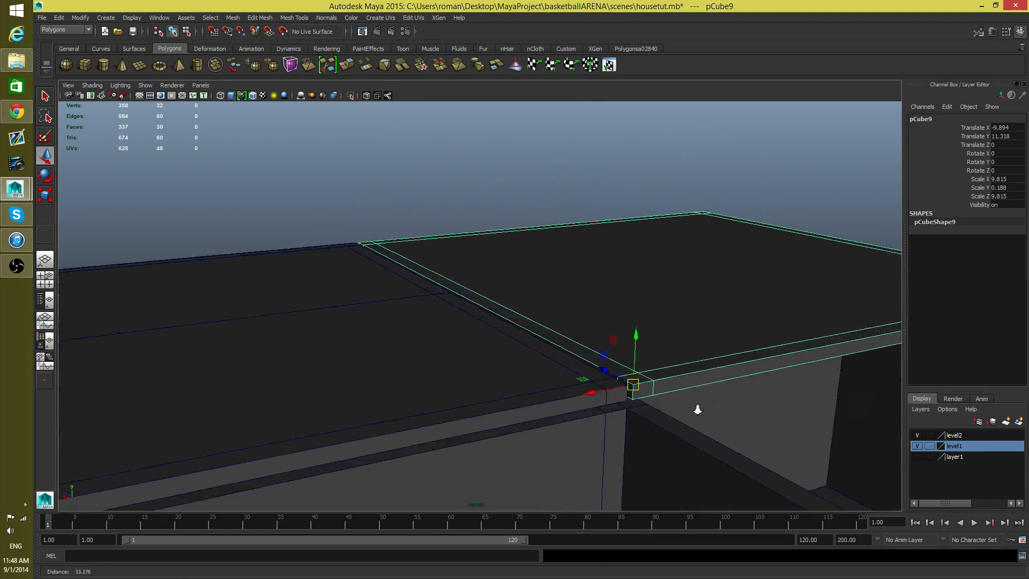
# Step: Snap the duplicated roof slab along Z to the outer wall corner, at Translate Z -4.907
pyautogui.keyDown('alt'); pyautogui.moveTo(698, 410); pyautogui.dragTo(750, 422); pyautogui.keyUp('alt')
pyautogui.keyDown('alt'); pyautogui.moveTo(751, 423); pyautogui.dragTo(542, 427, button='middle'); pyautogui.keyUp('alt')
pyautogui.keyDown('alt'); pyautogui.moveTo(536, 427); pyautogui.dragTo(472, 416, button='right'); pyautogui.keyUp('alt')
pyautogui.keyDown('alt'); pyautogui.moveTo(471, 416); pyautogui.dragTo(523, 432); pyautogui.keyUp('alt')
pyautogui.keyDown('alt'); pyautogui.moveTo(524, 432); pyautogui.dragTo(436, 436, button='middle'); pyautogui.keyUp('alt')
pyautogui.keyDown('alt'); pyautogui.moveTo(436, 436); pyautogui.dragTo(427, 455); pyautogui.keyUp('alt')
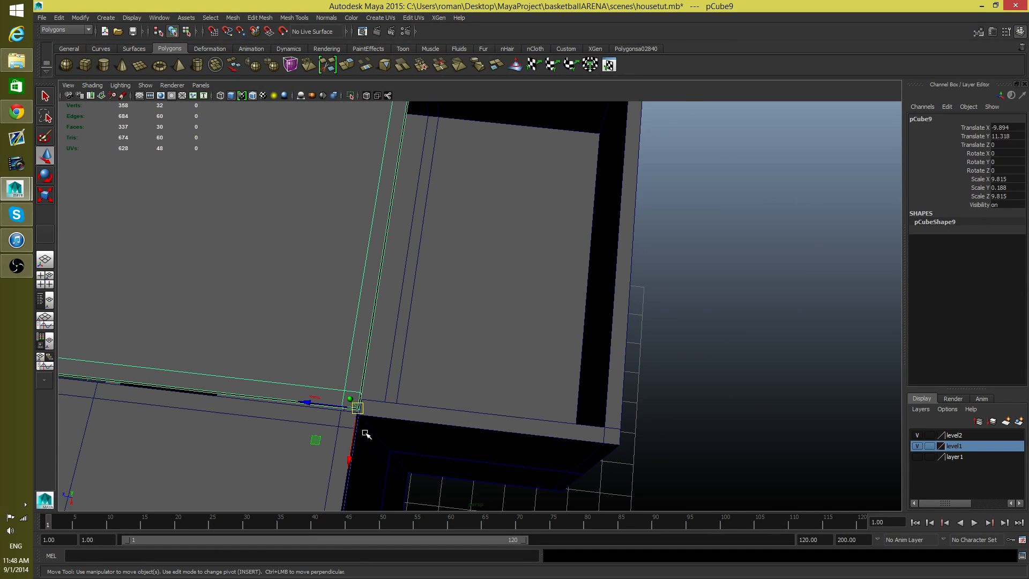
pyautogui.press('v')
pyautogui.moveTo(306, 403); pyautogui.dragTo(536, 432)
pyautogui.press('v')
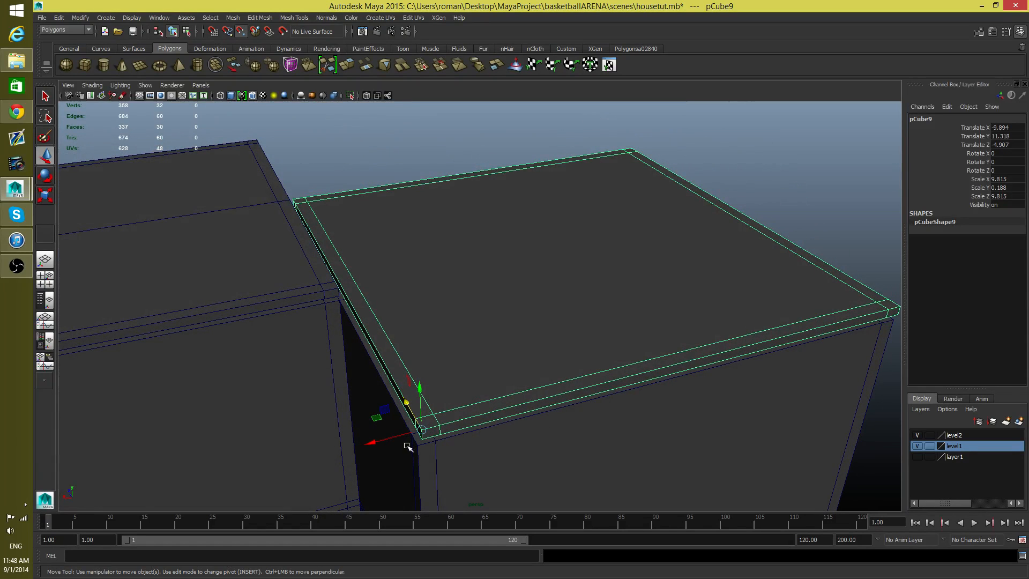
# Step: Snap the duplicated slab along X to the wall corner at -9.815, and raise it clear of the walls to Y 11.696
pyautogui.moveTo(419, 431); pyautogui.dragTo(419, 441)
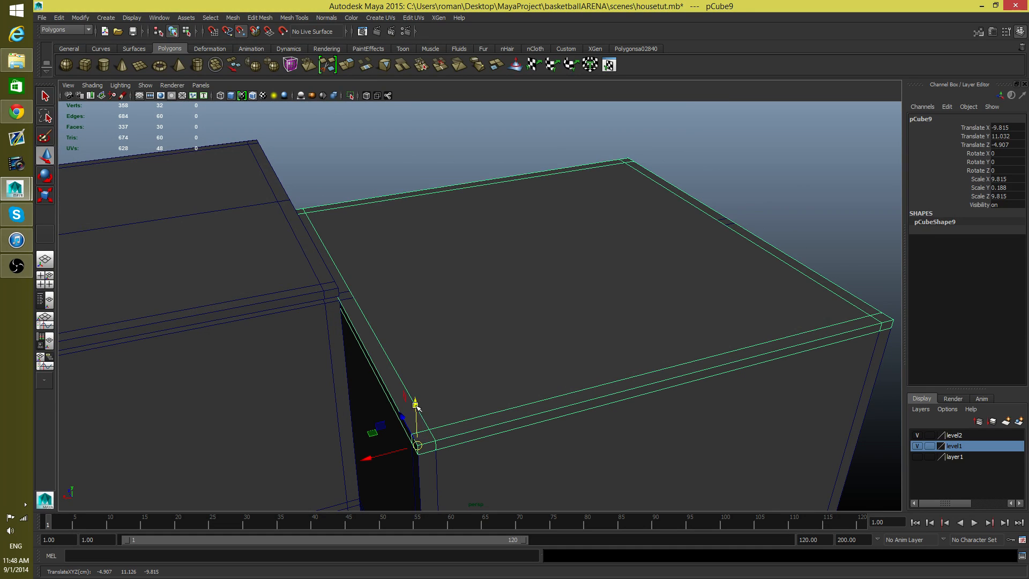
pyautogui.moveTo(415, 404); pyautogui.dragTo(414, 403)
pyautogui.moveTo(403, 323); pyautogui.dragTo(404, 324)
pyautogui.moveTo(415, 401); pyautogui.dragTo(414, 366)
pyautogui.keyDown('alt'); pyautogui.moveTo(406, 431); pyautogui.dragTo(426, 382); pyautogui.keyUp('alt')
pyautogui.keyDown('alt'); pyautogui.moveTo(427, 382); pyautogui.dragTo(464, 333, button='right'); pyautogui.keyUp('alt')
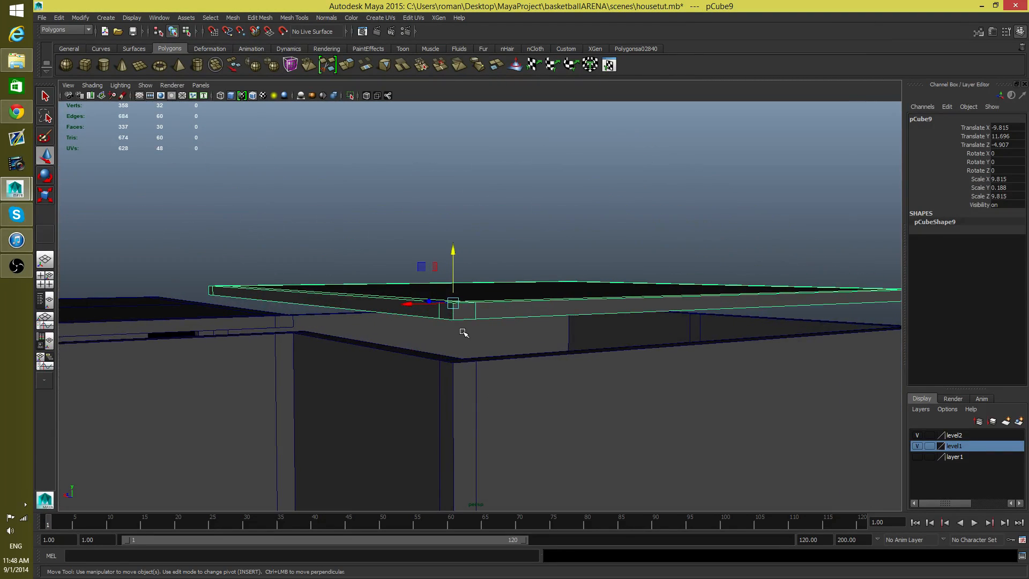
# Step: Snap the duplicated slab's pivot to its lower corner vertex and lower the slab onto the wall top at Y 11.22
pyautogui.press('Insert')
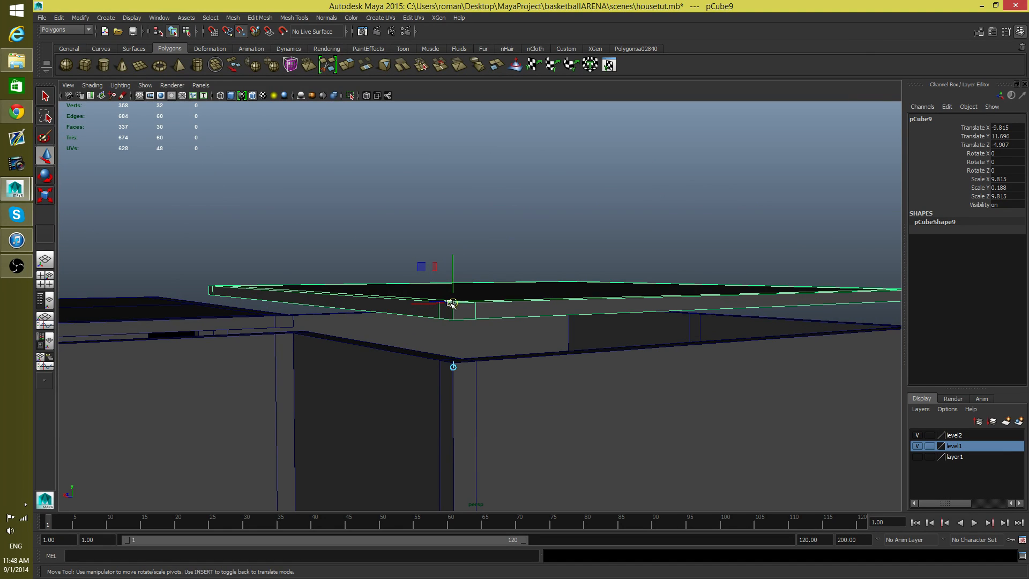
pyautogui.moveTo(453, 301); pyautogui.dragTo(457, 320)
pyautogui.press('Insert')
pyautogui.press('v')
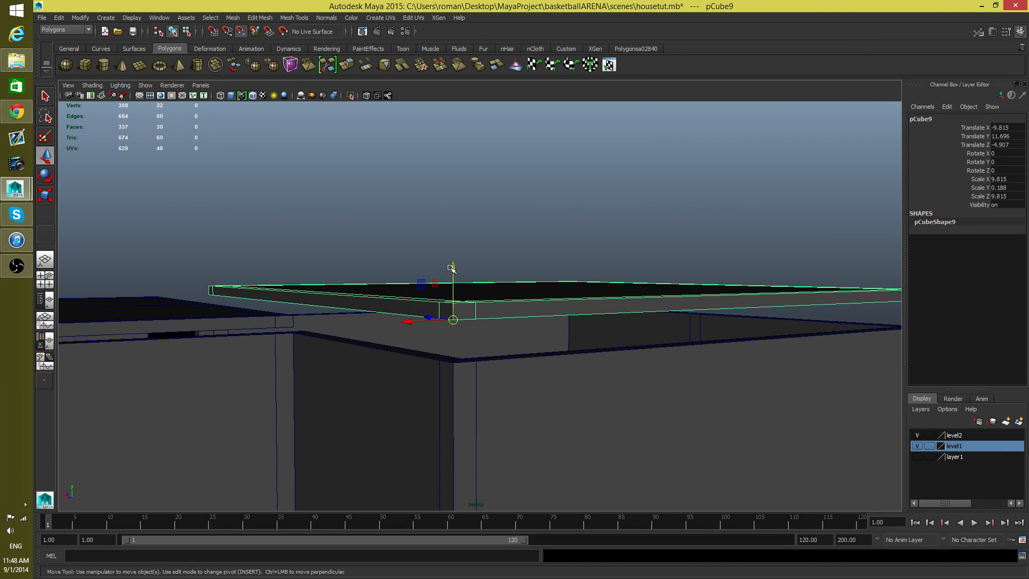
pyautogui.moveTo(453, 268); pyautogui.dragTo(449, 289)
pyautogui.keyDown('alt'); pyautogui.moveTo(451, 370); pyautogui.dragTo(409, 369); pyautogui.keyUp('alt')
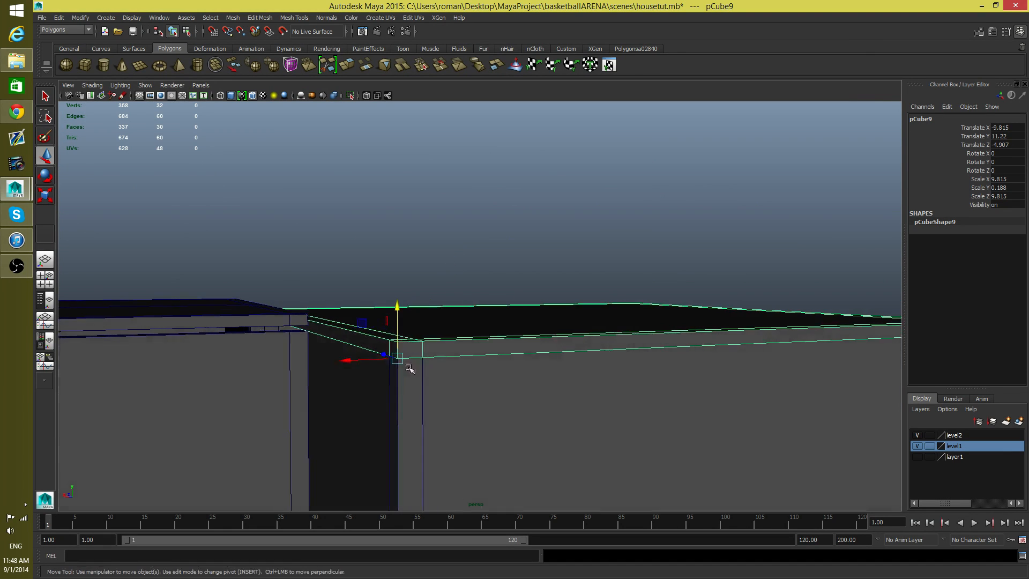
# Step: Snap the original roof slab's pivot to its lower corner vertex nearest the duplicated slab
pyautogui.click(284, 319)
pyautogui.keyDown('alt'); pyautogui.moveTo(299, 345); pyautogui.dragTo(391, 384); pyautogui.keyUp('alt')
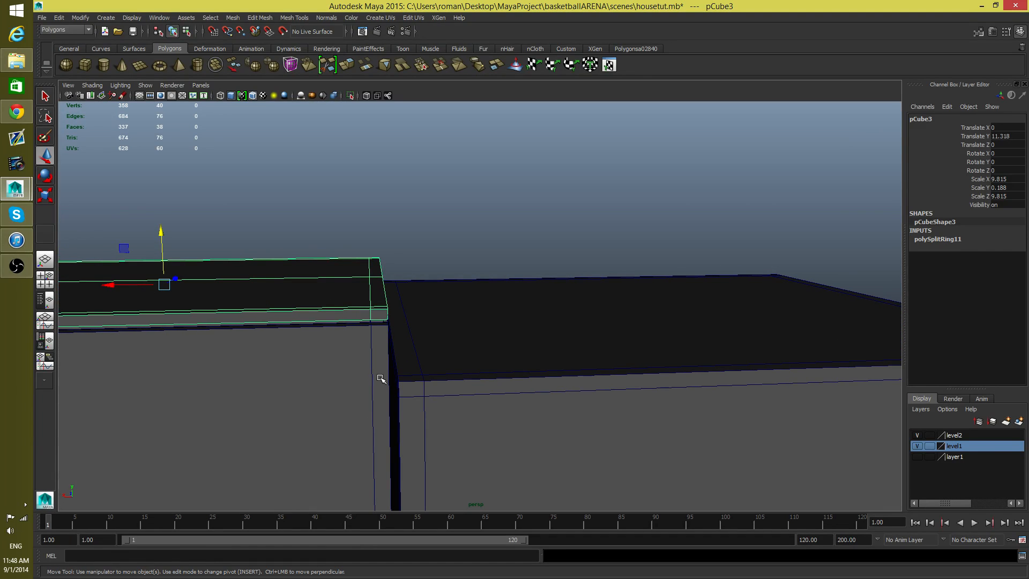
pyautogui.press('Insert')
pyautogui.press('v')
pyautogui.moveTo(365, 319); pyautogui.dragTo(380, 322, button='middle')
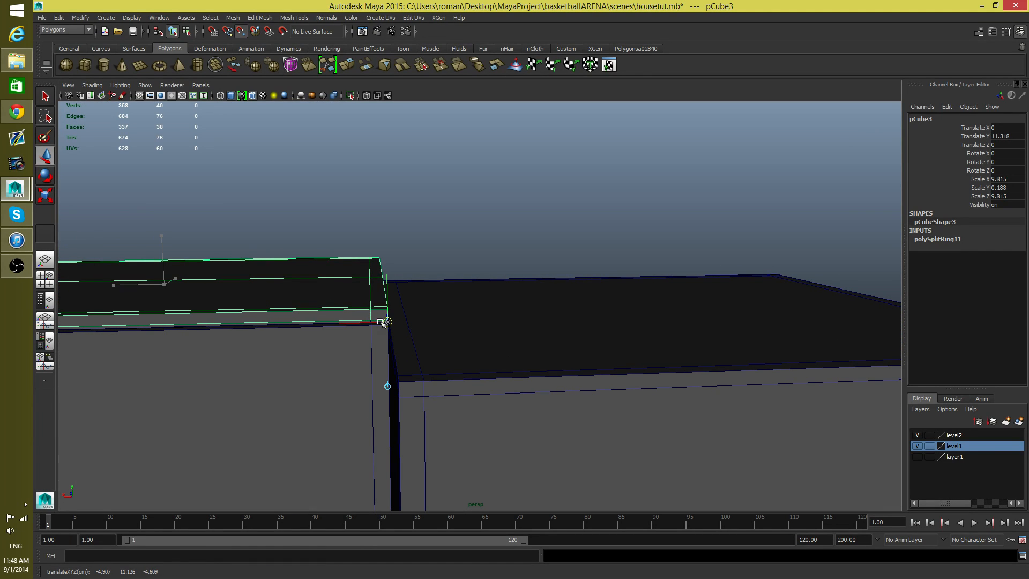
pyautogui.keyDown('alt'); pyautogui.moveTo(400, 337); pyautogui.dragTo(417, 338); pyautogui.keyUp('alt')
pyautogui.press('Insert')
pyautogui.press('v')
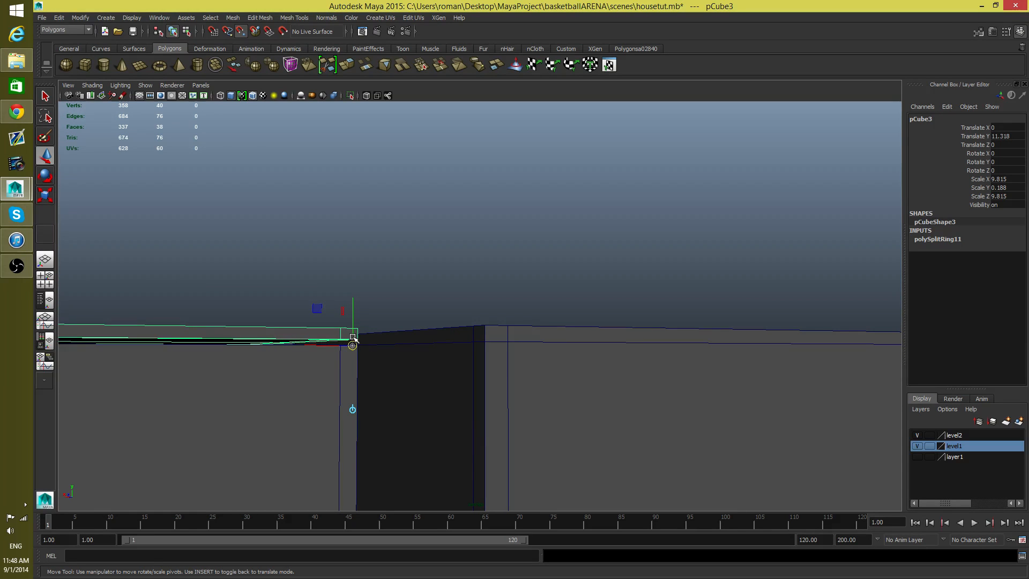
pyautogui.click(353, 346)
pyautogui.press('Insert')
pyautogui.keyDown('alt'); pyautogui.moveTo(352, 379); pyautogui.dragTo(336, 421); pyautogui.keyUp('alt')
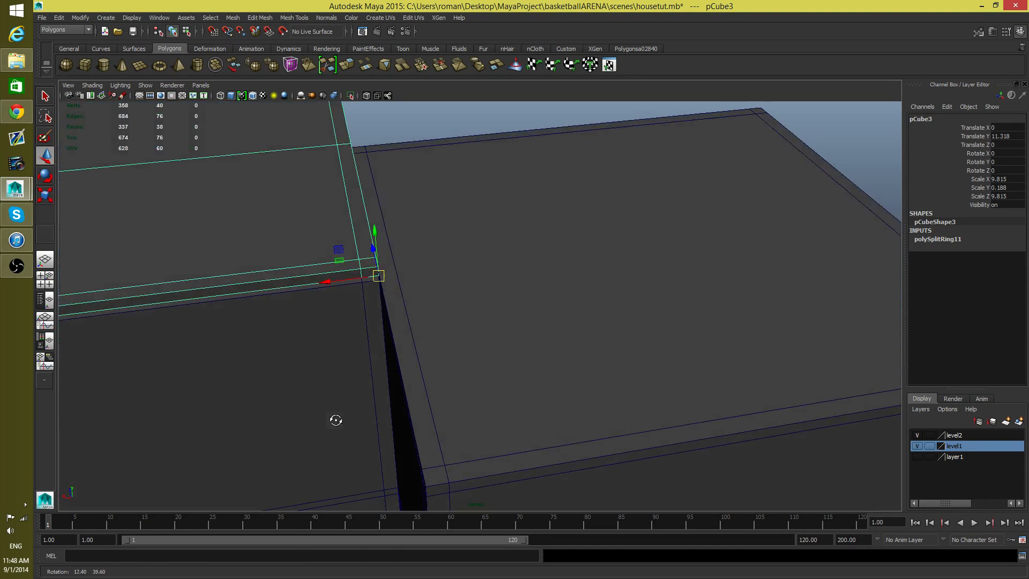
# Step: Snap the original slab down onto the wall top at Translate Y 11.22 and check its joint with the duplicate
pyautogui.moveTo(375, 233); pyautogui.dragTo(411, 358)
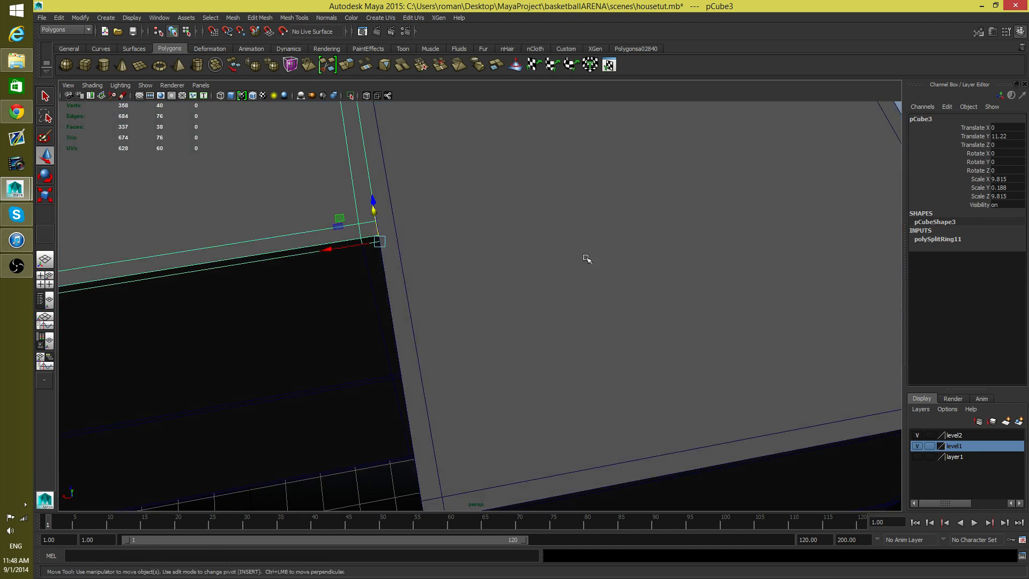
pyautogui.keyDown('alt'); pyautogui.moveTo(586, 260); pyautogui.dragTo(539, 274, button='right'); pyautogui.keyUp('alt')
pyautogui.keyDown('alt'); pyautogui.moveTo(539, 275); pyautogui.dragTo(648, 365, button='middle'); pyautogui.keyUp('alt')
pyautogui.keyDown('alt'); pyautogui.moveTo(648, 365); pyautogui.dragTo(461, 327); pyautogui.keyUp('alt')
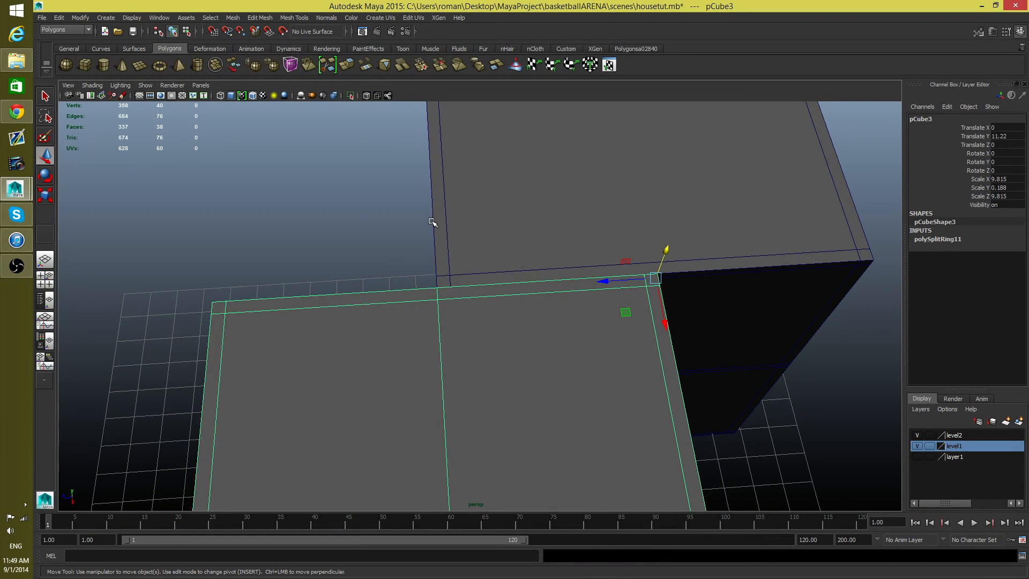
pyautogui.keyDown('alt'); pyautogui.moveTo(432, 222); pyautogui.dragTo(403, 327); pyautogui.keyUp('alt')
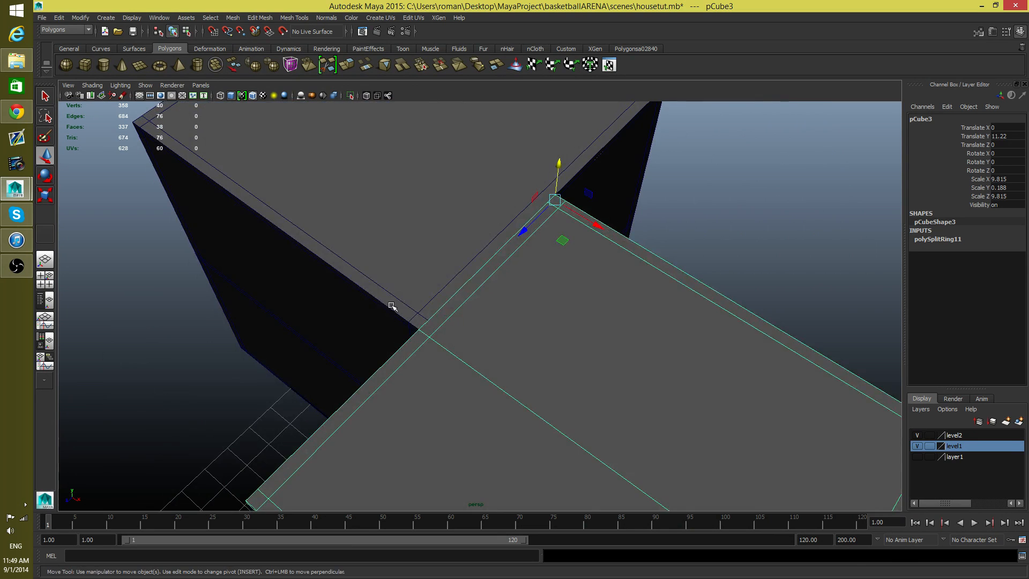
# Step: Select both roof slabs and isolate them in the viewport
pyautogui.keyDown('alt'); pyautogui.moveTo(374, 294); pyautogui.dragTo(505, 275); pyautogui.keyUp('alt')
pyautogui.keyDown('shift'); pyautogui.click(569, 322); pyautogui.keyUp('shift')
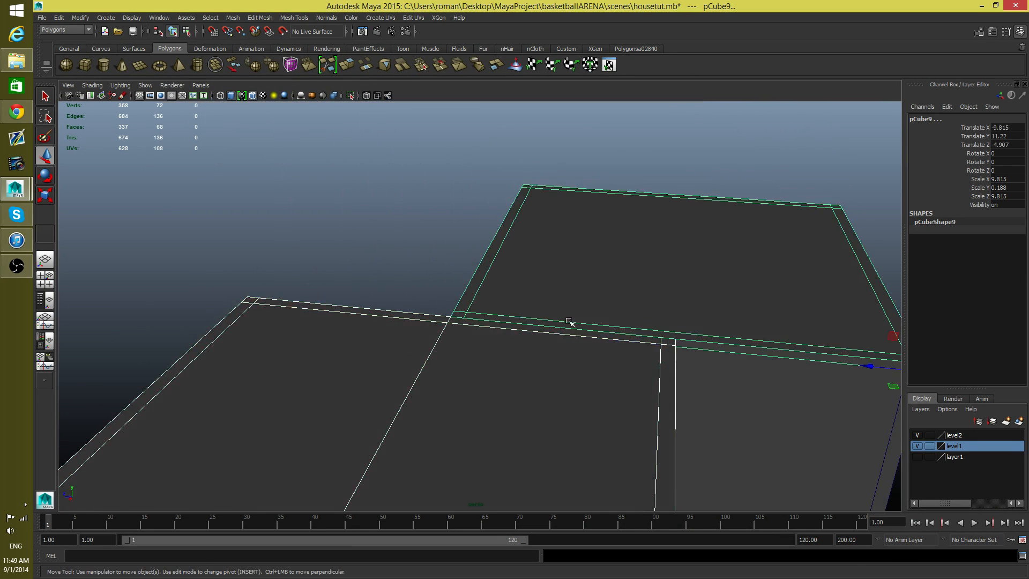
pyautogui.keyDown('alt'); pyautogui.moveTo(602, 393); pyautogui.dragTo(506, 401, button='right'); pyautogui.keyUp('alt')
pyautogui.keyDown('alt'); pyautogui.moveTo(506, 402); pyautogui.dragTo(437, 384, button='middle'); pyautogui.keyUp('alt')
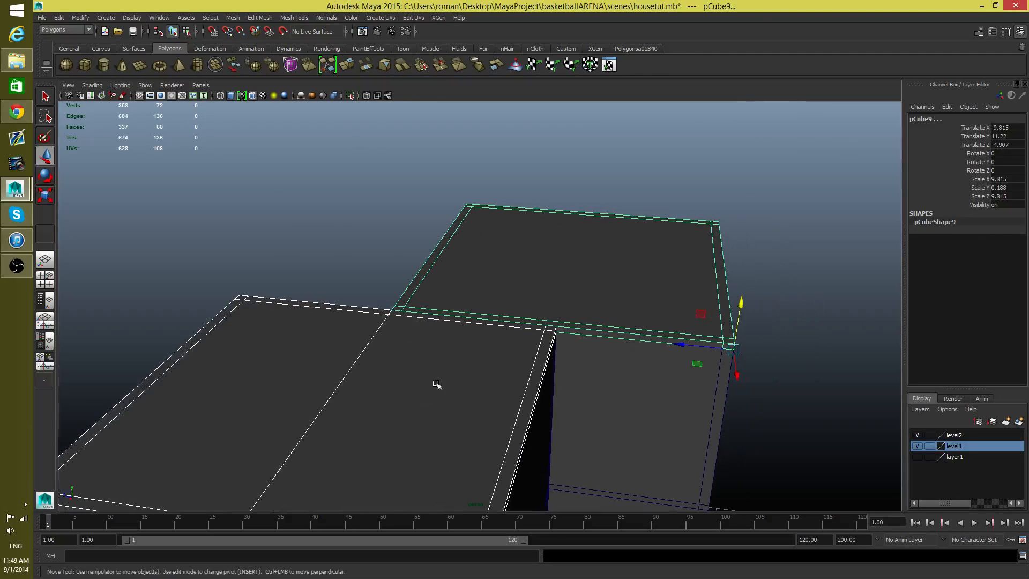
pyautogui.click(351, 95)
pyautogui.keyDown('alt'); pyautogui.moveTo(500, 342); pyautogui.dragTo(556, 433, button='middle'); pyautogui.keyUp('alt')
pyautogui.keyDown('alt'); pyautogui.moveTo(556, 433); pyautogui.dragTo(508, 441); pyautogui.keyUp('alt')
# Step: Insert an edge loop through the duplicated slab and align it along Z at -4.609 with the original slab's inner border loop
pyautogui.click(471, 231)
pyautogui.keyDown('alt'); pyautogui.moveTo(487, 272); pyautogui.dragTo(512, 337, button='middle'); pyautogui.keyUp('alt')
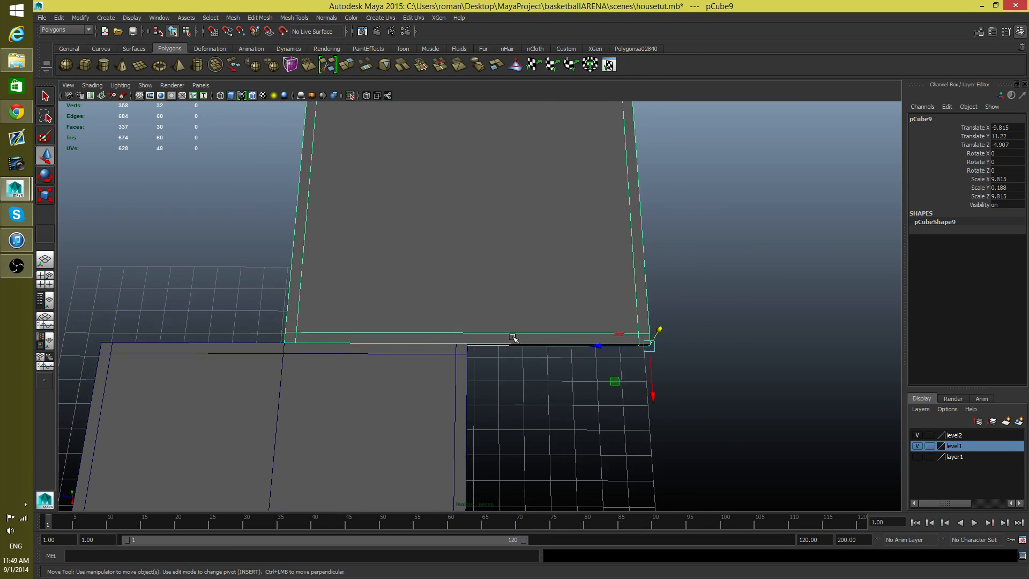
pyautogui.keyDown('shift'); pyautogui.rightClick(513, 337); pyautogui.keyUp('shift')
pyautogui.keyDown('shift'); pyautogui.moveTo(512, 338); pyautogui.dragTo(473, 341, button='right'); pyautogui.keyUp('shift')
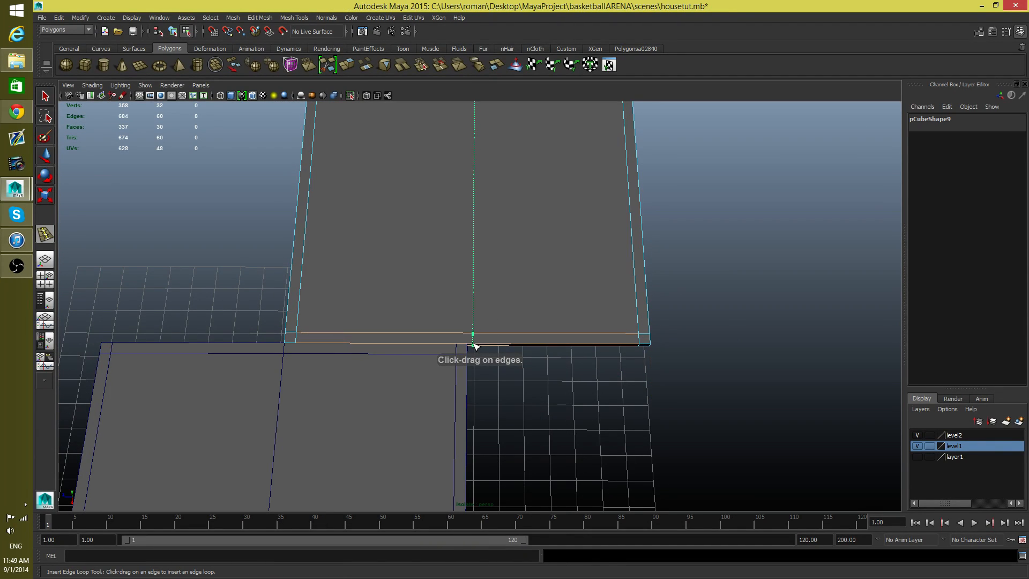
pyautogui.click(474, 345)
pyautogui.press('w')
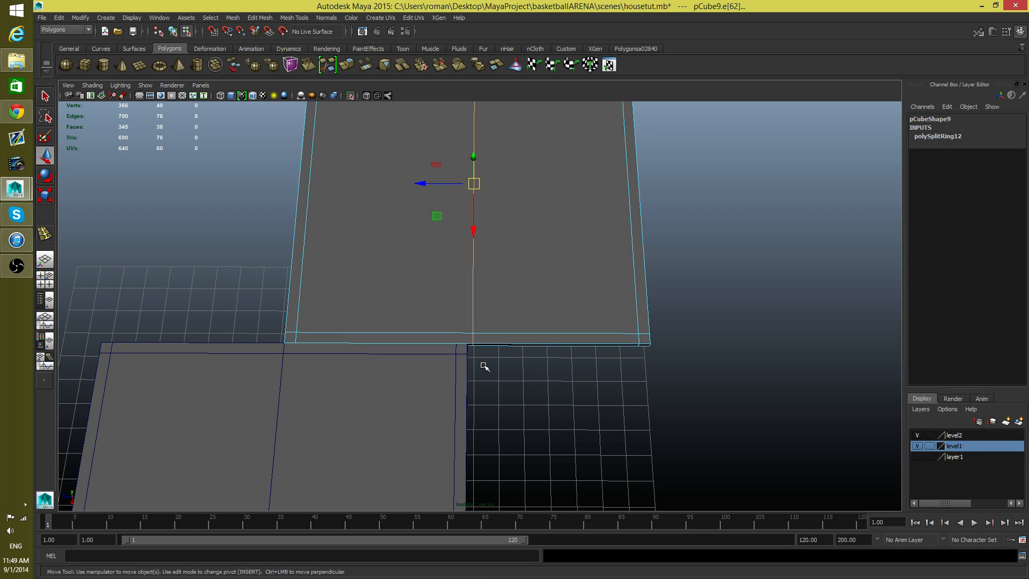
pyautogui.moveTo(426, 183); pyautogui.dragTo(440, 214)
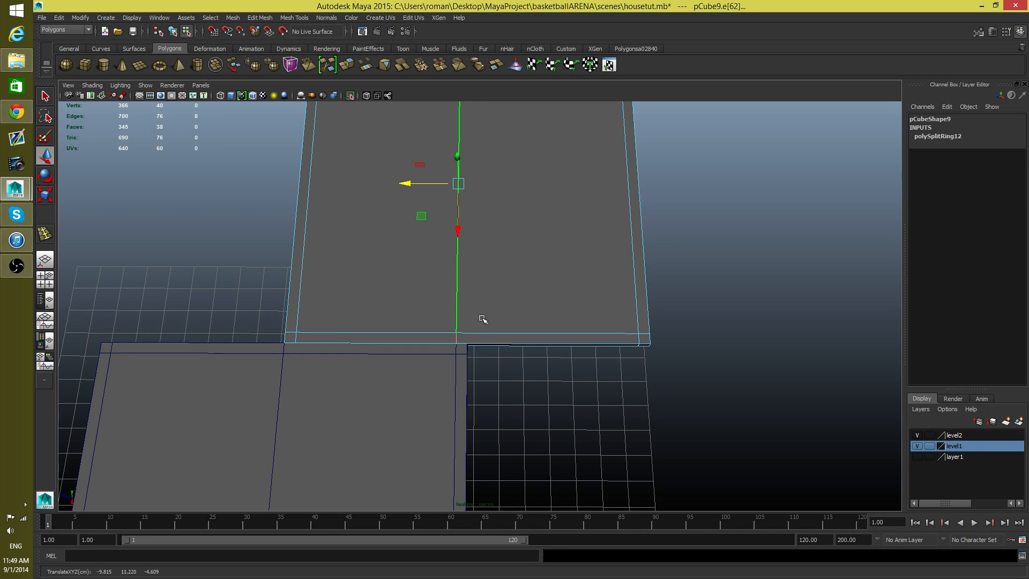
pyautogui.click(494, 335)
pyautogui.press('F8')
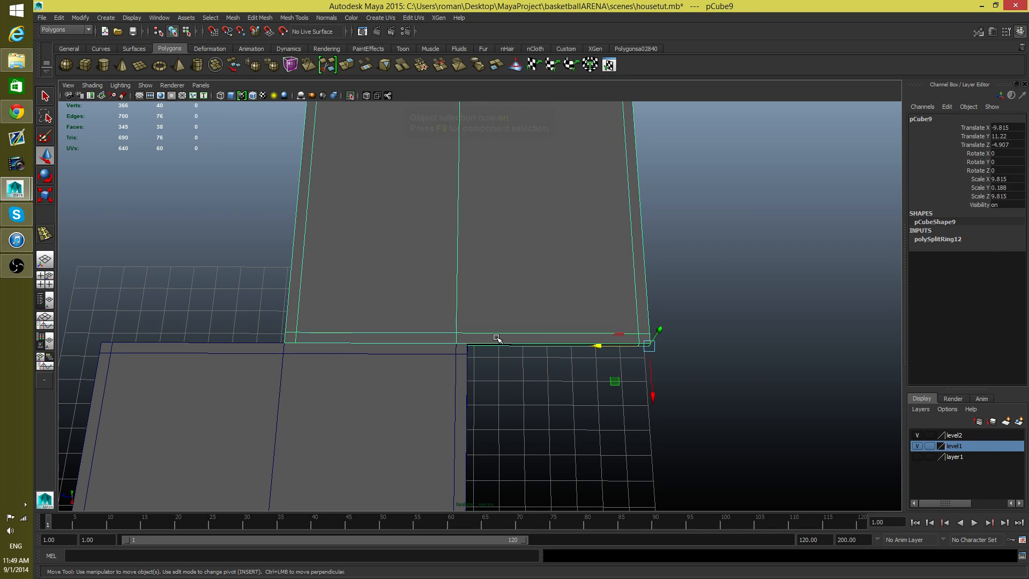
# Step: Insert a second edge loop in the duplicated slab and snap it along Z at -4.907 to the original slab's outer edge
pyautogui.keyDown('shift'); pyautogui.moveTo(505, 328); pyautogui.dragTo(478, 336, button='right'); pyautogui.keyUp('shift')
pyautogui.moveTo(478, 335); pyautogui.dragTo(483, 352)
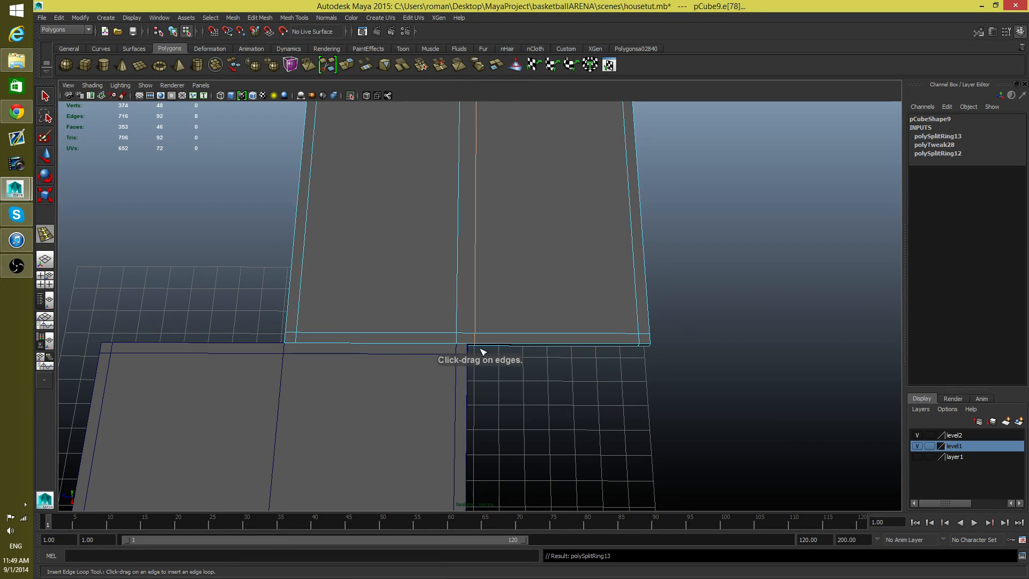
pyautogui.press('w')
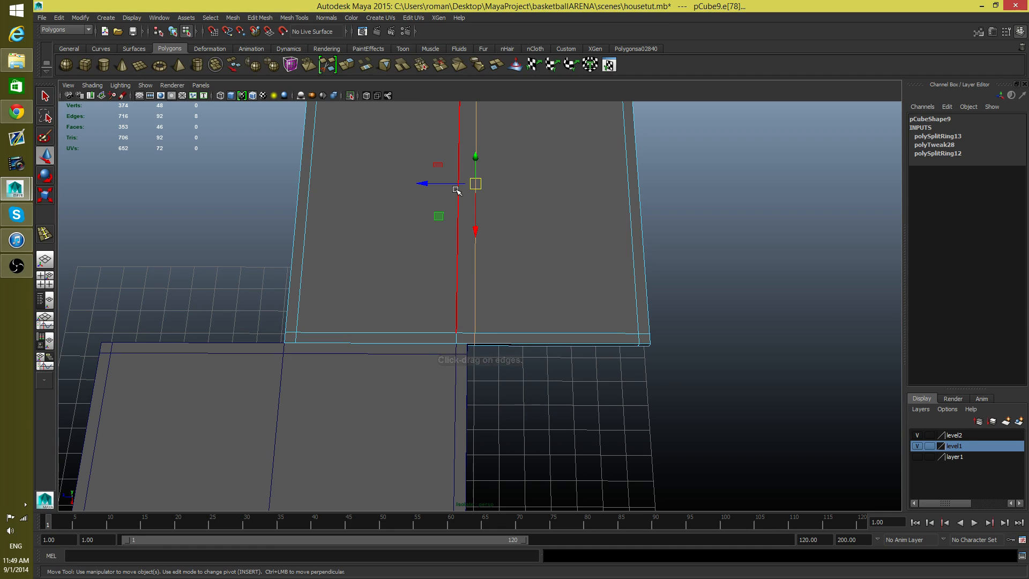
pyautogui.press('v')
pyautogui.moveTo(441, 184); pyautogui.dragTo(435, 188)
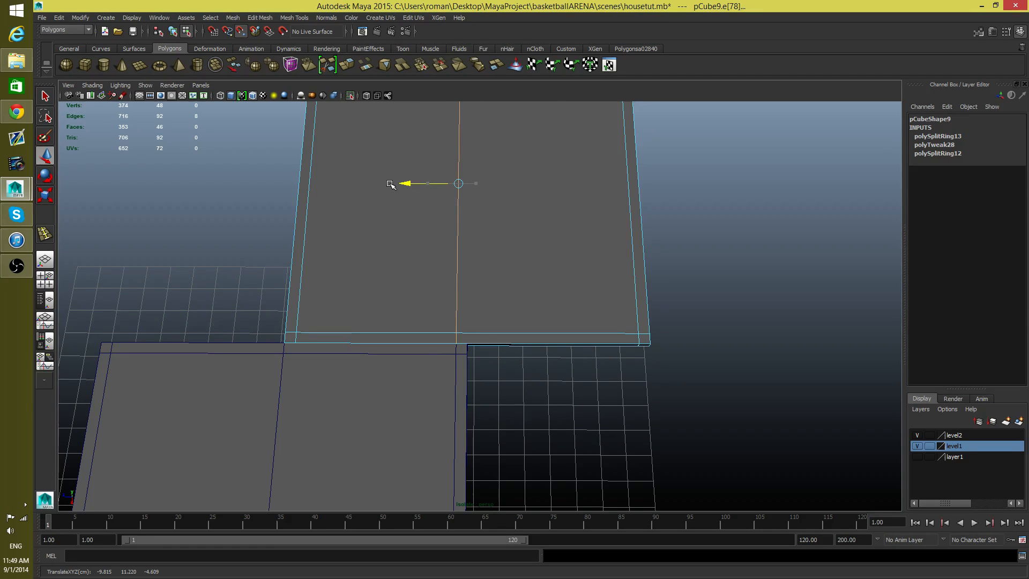
pyautogui.moveTo(460, 317); pyautogui.dragTo(470, 337, button='middle')
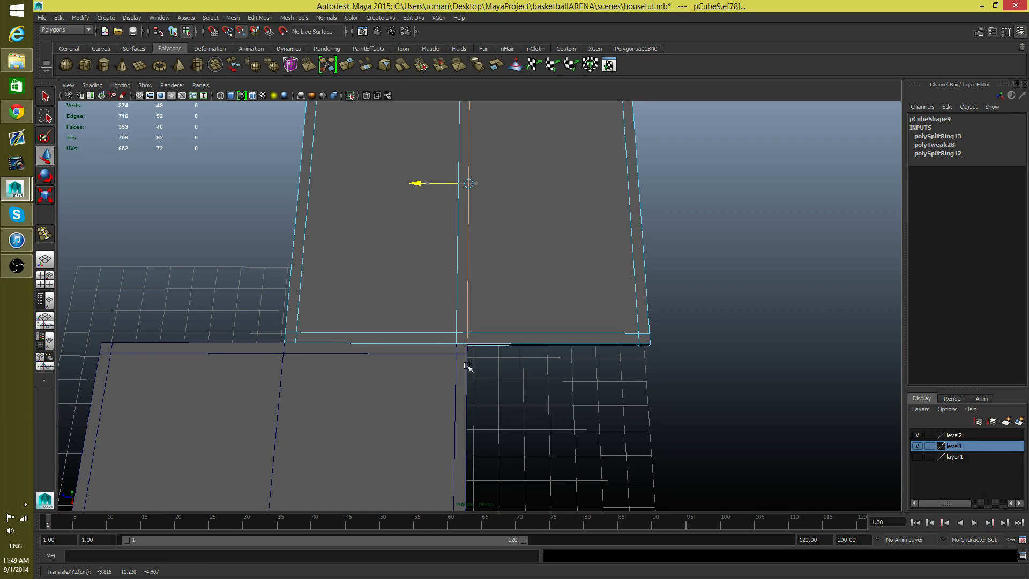
pyautogui.moveTo(469, 385); pyautogui.dragTo(469, 375, button='middle')
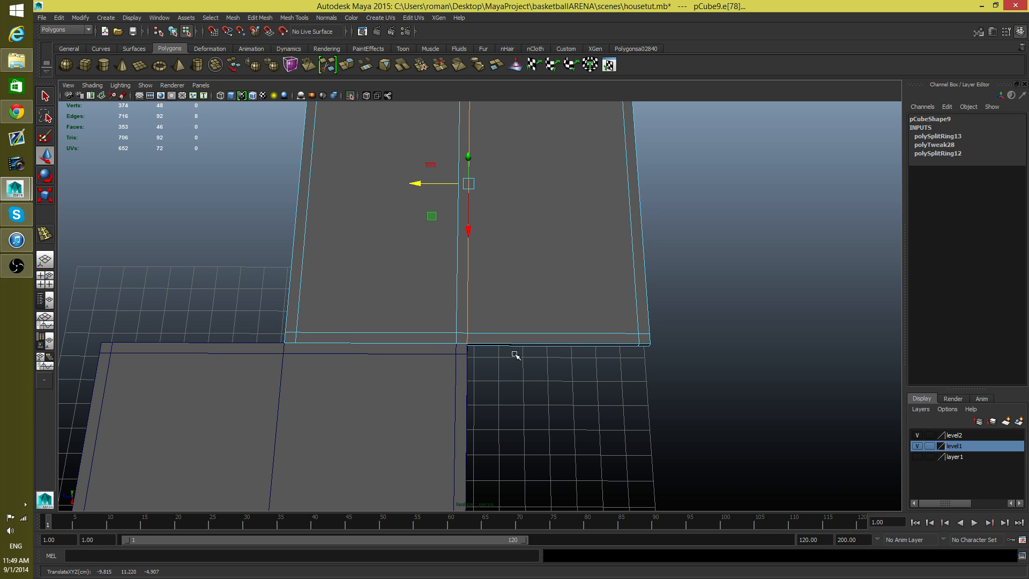
# Step: Insert an edge loop beside the original slab's middle loop and snap it along Z at -0.299 to the duplicate's inner border loop
pyautogui.keyDown('alt'); pyautogui.moveTo(477, 356); pyautogui.dragTo(514, 158); pyautogui.keyUp('alt')
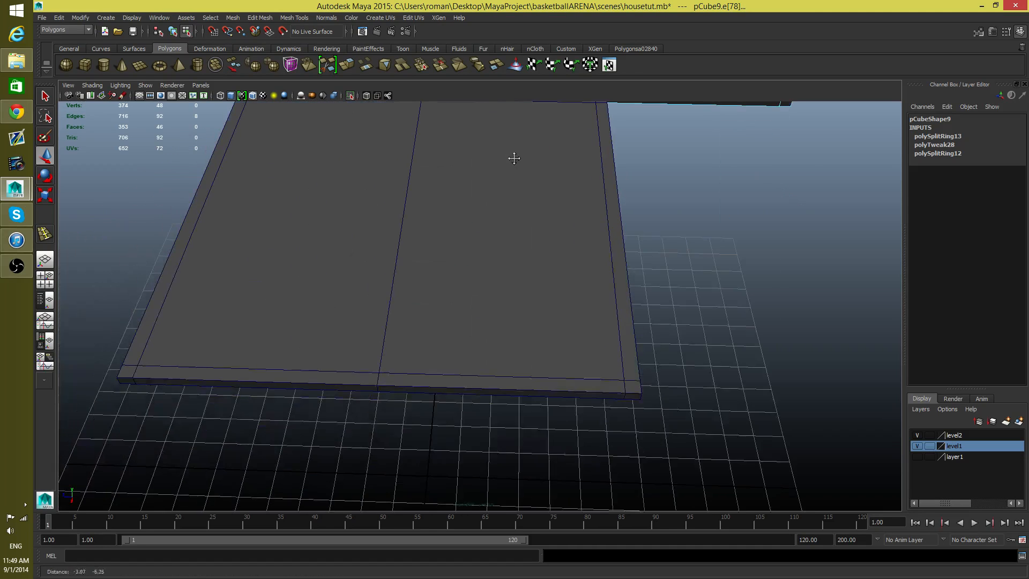
pyautogui.keyDown('alt'); pyautogui.moveTo(514, 158); pyautogui.dragTo(514, 151, button='middle'); pyautogui.keyUp('alt')
pyautogui.scroll(-3, 448, 220)
pyautogui.keyDown('alt'); pyautogui.moveTo(448, 221); pyautogui.dragTo(446, 281, button='middle'); pyautogui.keyUp('alt')
pyautogui.keyDown('alt'); pyautogui.moveTo(446, 281); pyautogui.dragTo(462, 290); pyautogui.keyUp('alt')
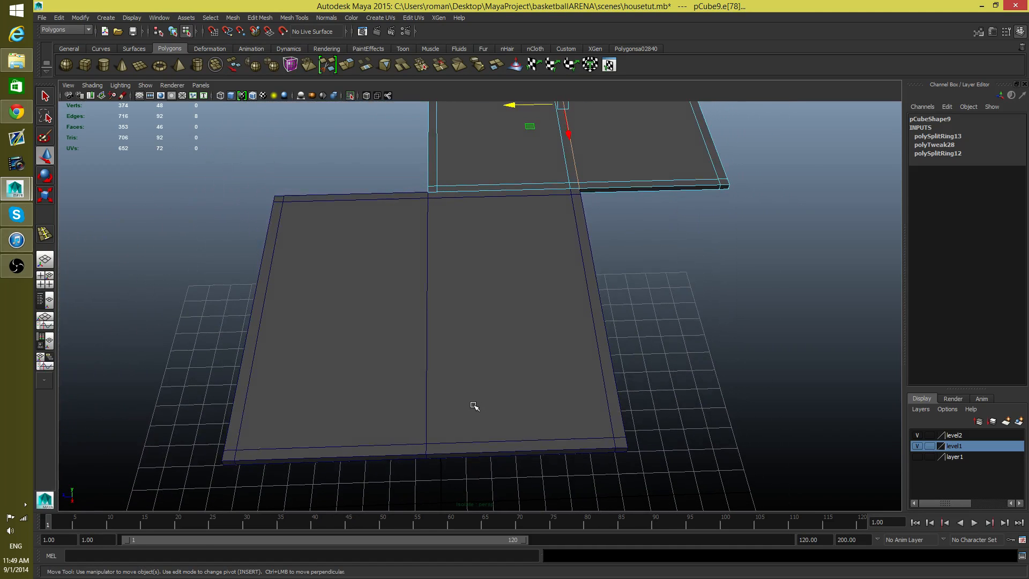
pyautogui.press('F8')
pyautogui.click(466, 433)
pyautogui.keyDown('shift'); pyautogui.moveTo(470, 433); pyautogui.dragTo(418, 335, button='right'); pyautogui.keyUp('shift')
pyautogui.moveTo(462, 443); pyautogui.dragTo(510, 451)
pyautogui.press('w')
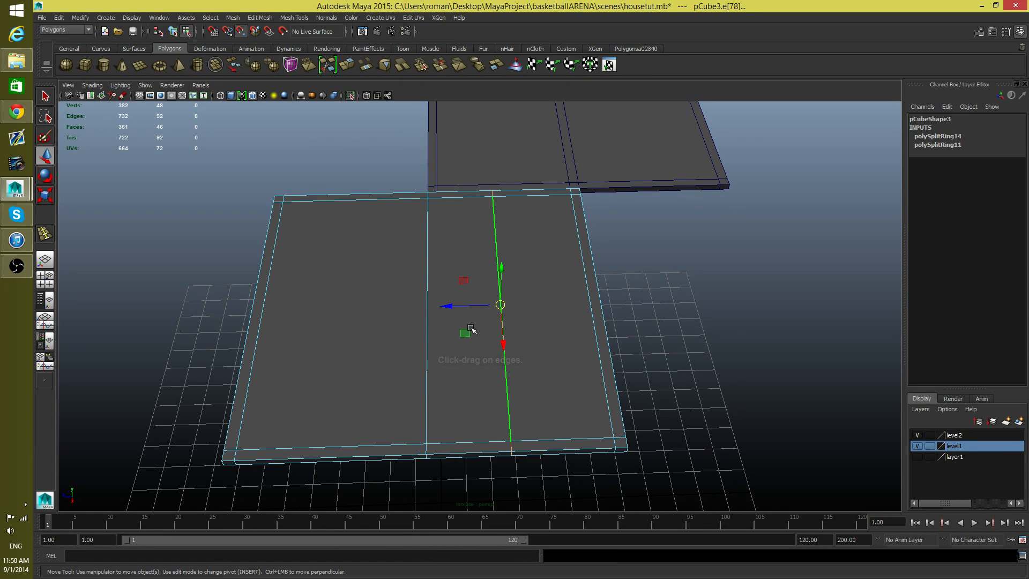
pyautogui.moveTo(465, 305); pyautogui.dragTo(452, 306)
pyautogui.moveTo(431, 229); pyautogui.dragTo(435, 188)
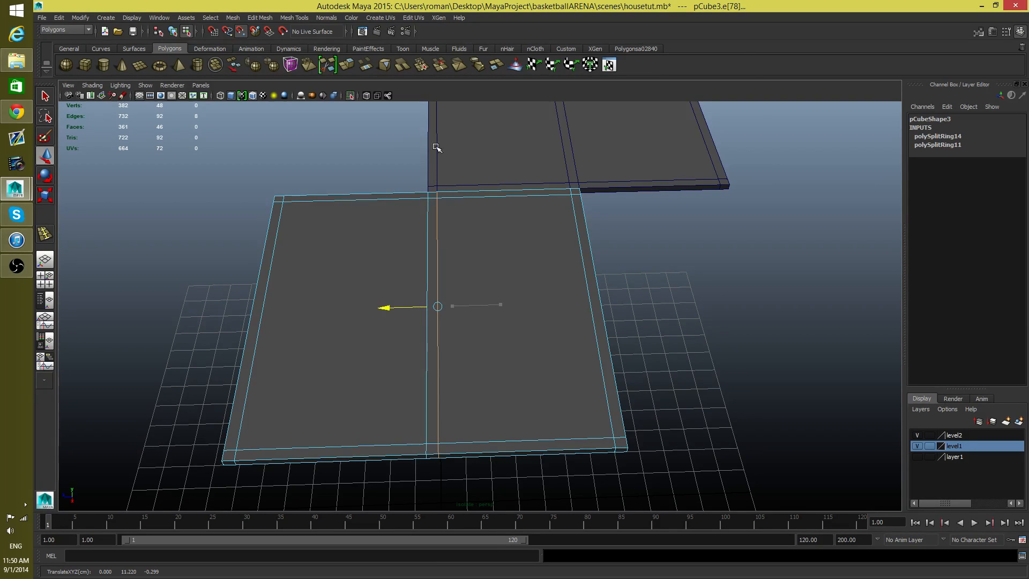
pyautogui.moveTo(438, 137); pyautogui.dragTo(425, 154)
# Step: Check the matching edge loops of both slabs, return to object selection and isolate only the original slab
pyautogui.keyDown('alt'); pyautogui.moveTo(491, 253); pyautogui.dragTo(444, 252); pyautogui.keyUp('alt')
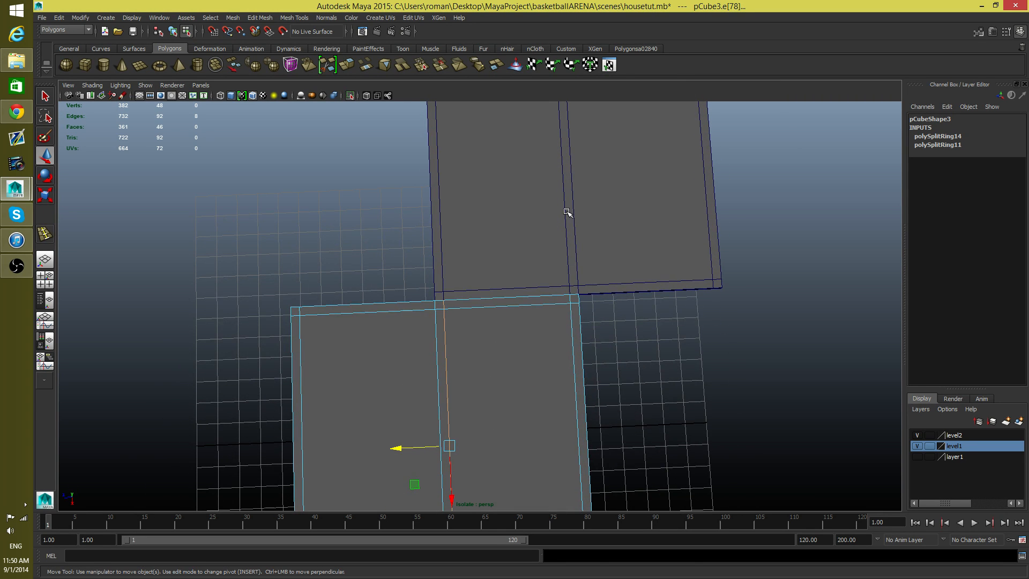
pyautogui.keyDown('alt'); pyautogui.moveTo(642, 296); pyautogui.dragTo(650, 280, button='middle'); pyautogui.keyUp('alt')
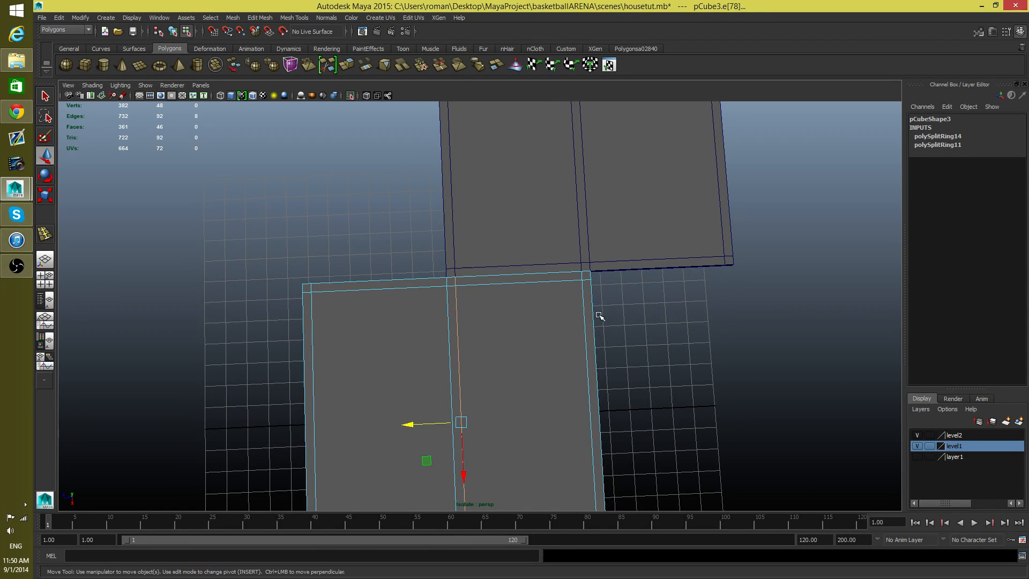
pyautogui.keyDown('alt'); pyautogui.moveTo(600, 317); pyautogui.dragTo(502, 298); pyautogui.keyUp('alt')
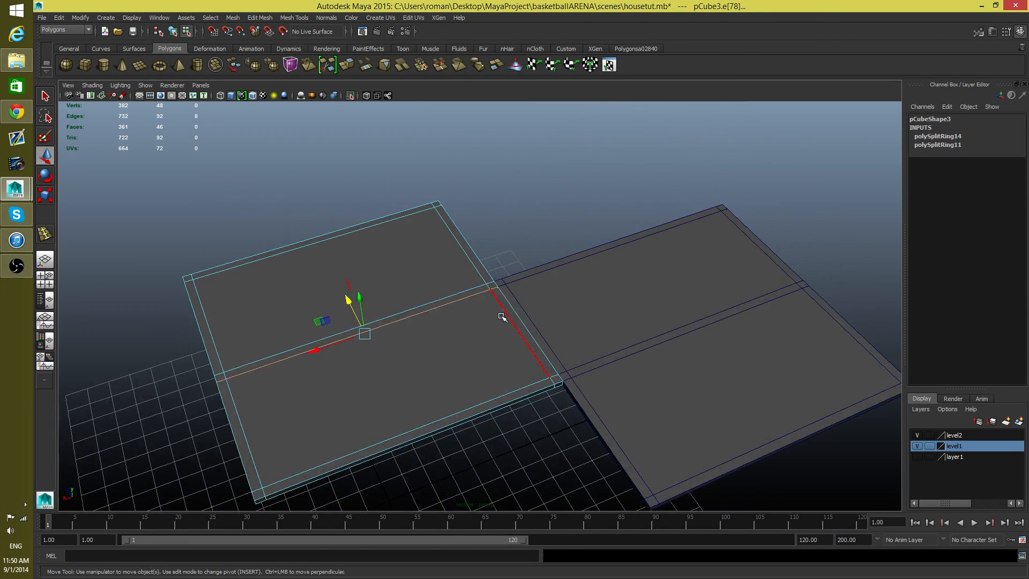
pyautogui.press('F8')
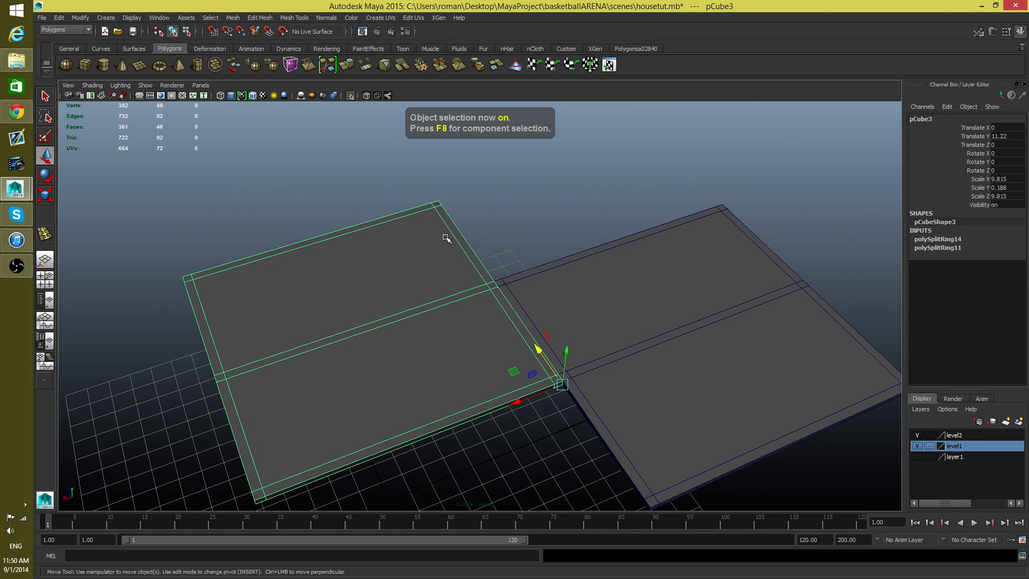
pyautogui.click(351, 95)
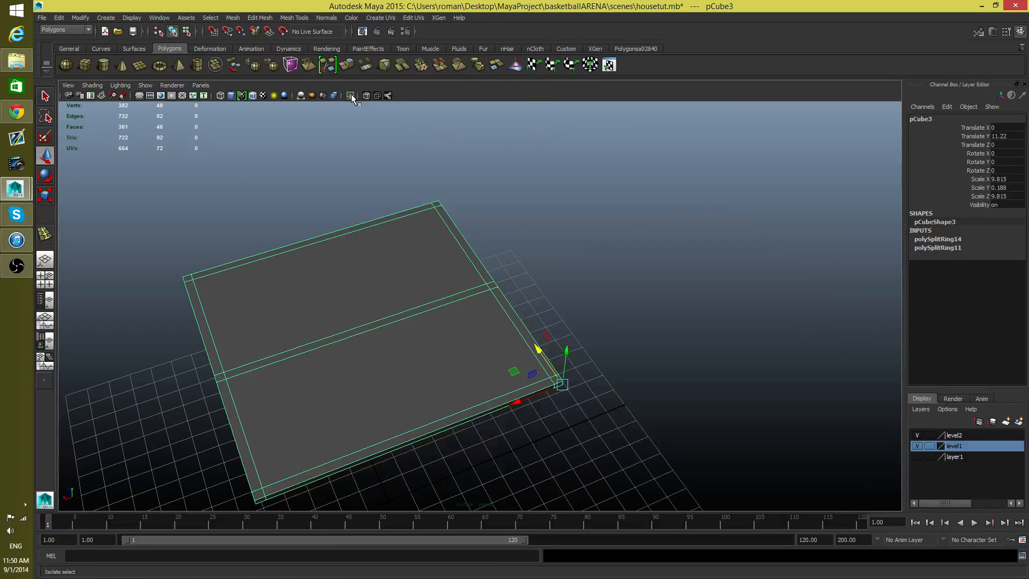
# Step: Delete the original slab's three side faces along the stretch shared with the duplicate slab, and show the whole house again
pyautogui.keyDown('alt'); pyautogui.moveTo(516, 364); pyautogui.dragTo(394, 353); pyautogui.keyUp('alt')
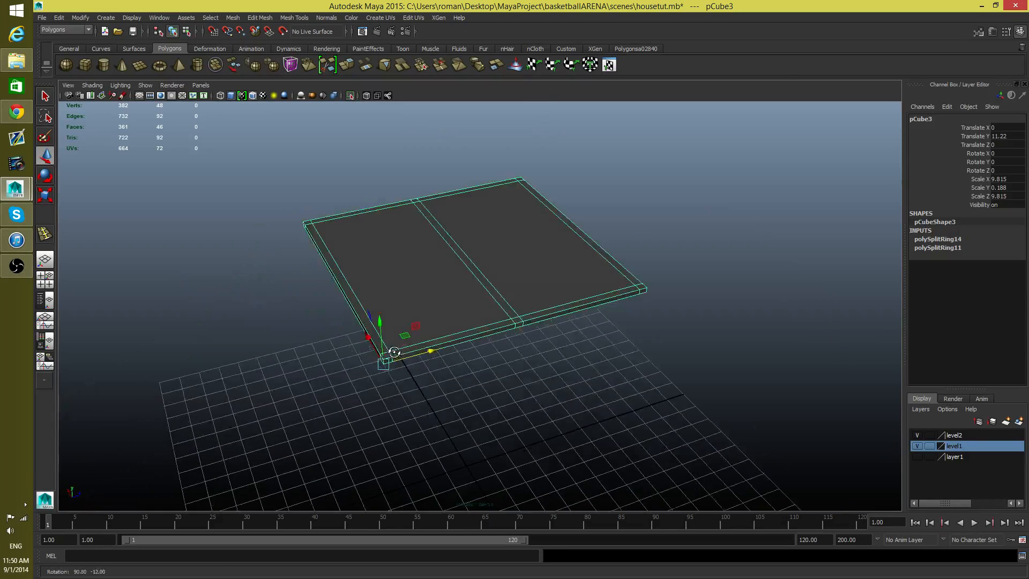
pyautogui.scroll(3, 556, 378)
pyautogui.moveTo(496, 309); pyautogui.dragTo(546, 337, button='right')
pyautogui.click(540, 335)
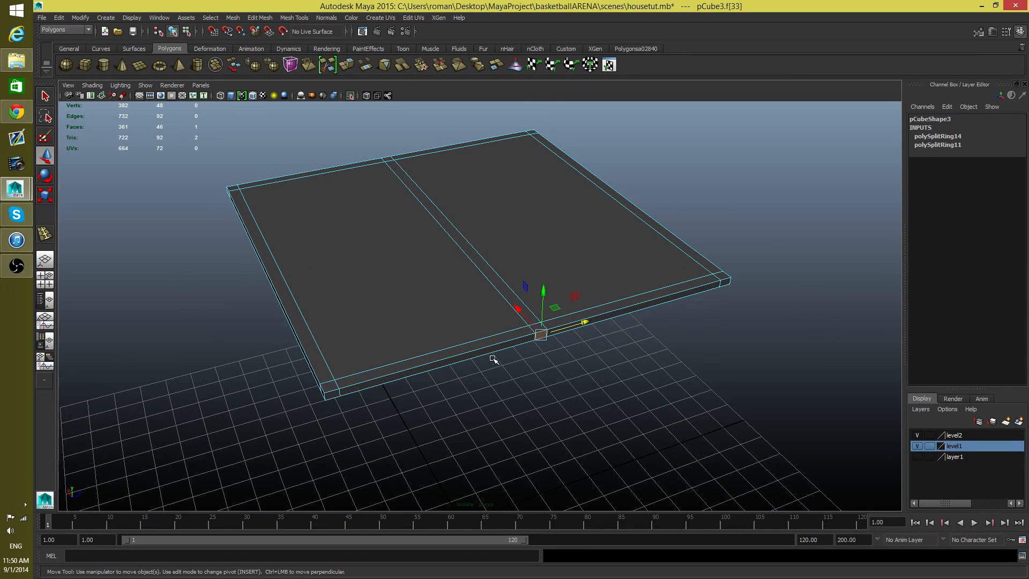
pyautogui.keyDown('shift'); pyautogui.click(379, 379); pyautogui.keyUp('shift')
pyautogui.keyDown('shift'); pyautogui.click(334, 395); pyautogui.keyUp('shift')
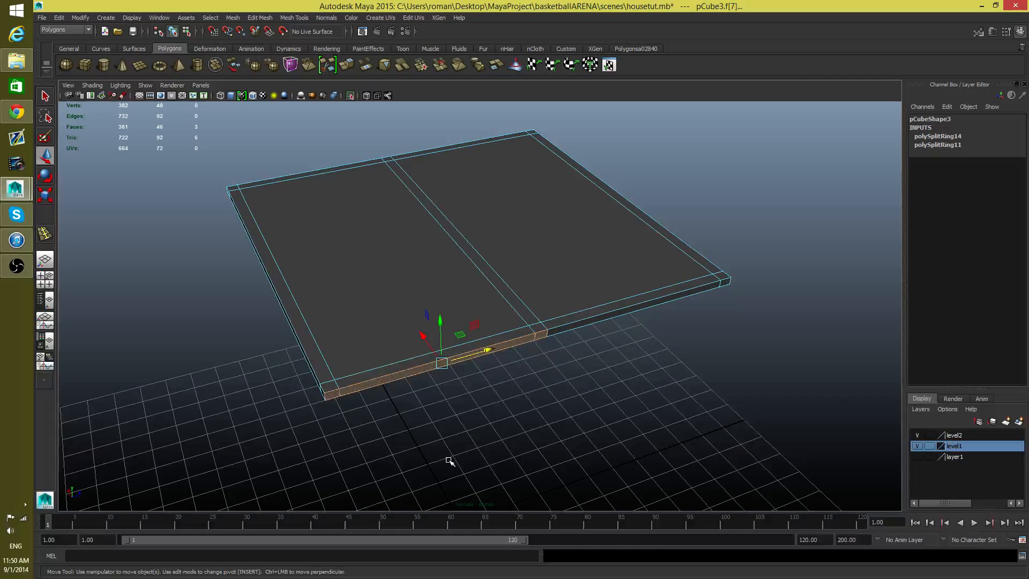
pyautogui.press('Delete')
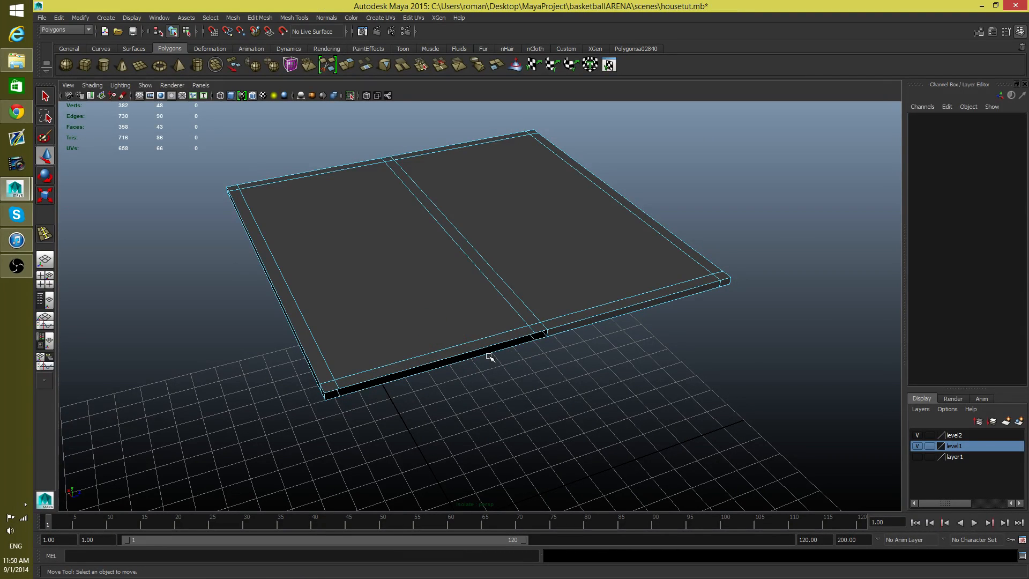
pyautogui.click(350, 96)
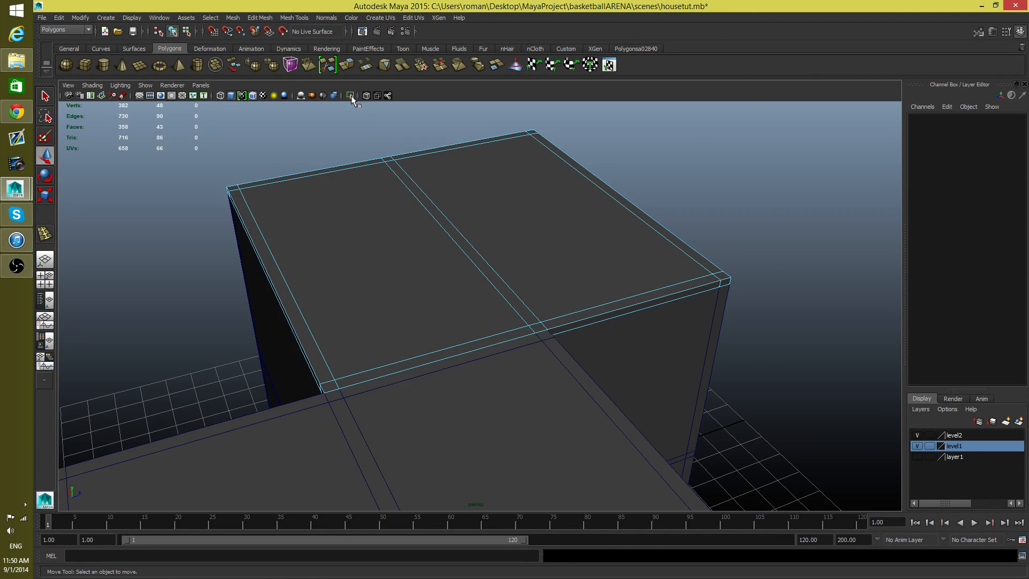
# Step: Isolate the duplicated slab, delete its three side faces along the stretch shared with the original slab, and end the isolation
pyautogui.keyDown('alt'); pyautogui.moveTo(457, 325); pyautogui.dragTo(529, 342); pyautogui.keyUp('alt')
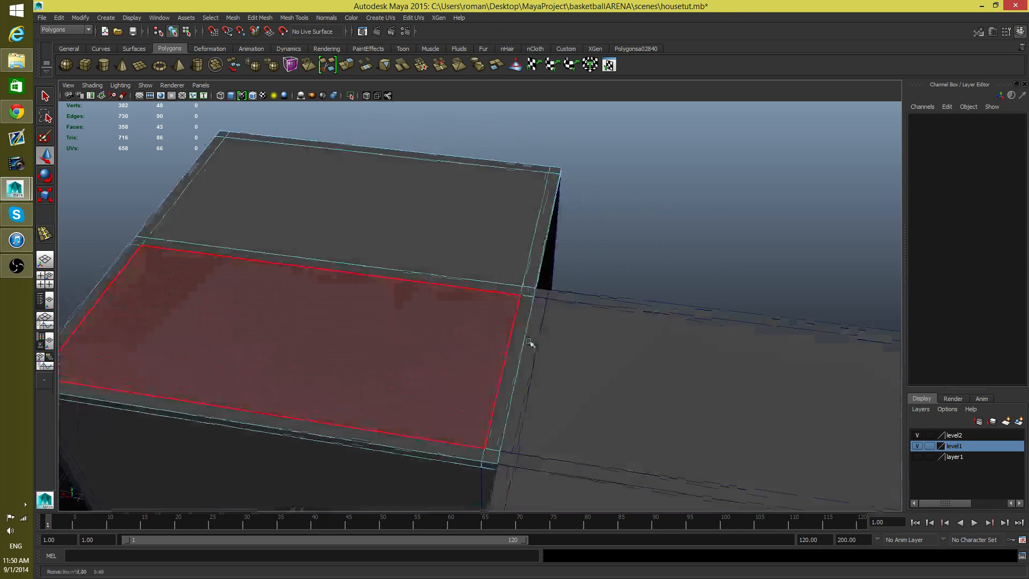
pyautogui.click(634, 386)
pyautogui.click(349, 95)
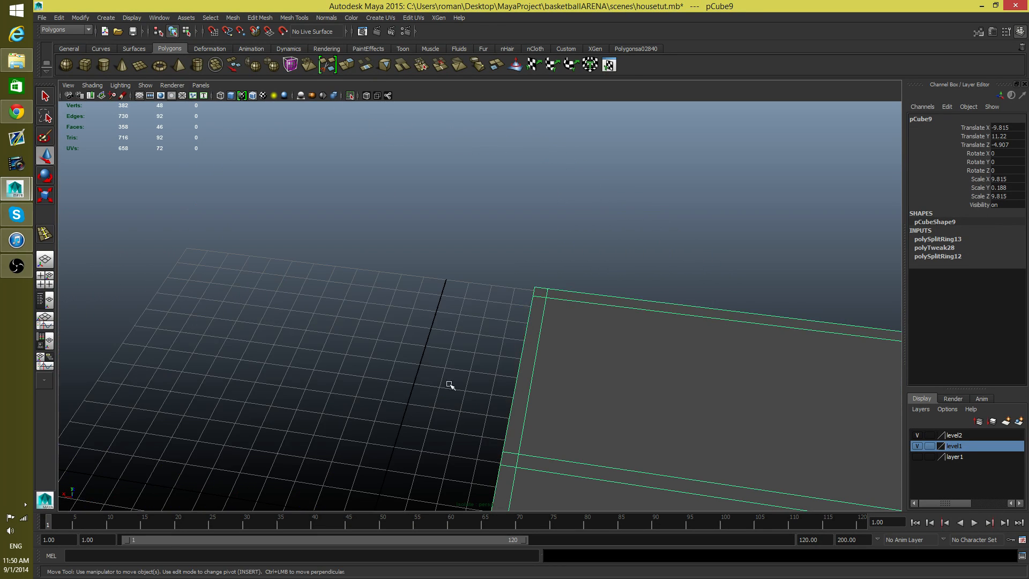
pyautogui.keyDown('alt'); pyautogui.moveTo(500, 459); pyautogui.dragTo(643, 319); pyautogui.keyUp('alt')
pyautogui.keyDown('alt'); pyautogui.moveTo(643, 320); pyautogui.dragTo(619, 360, button='middle'); pyautogui.keyUp('alt')
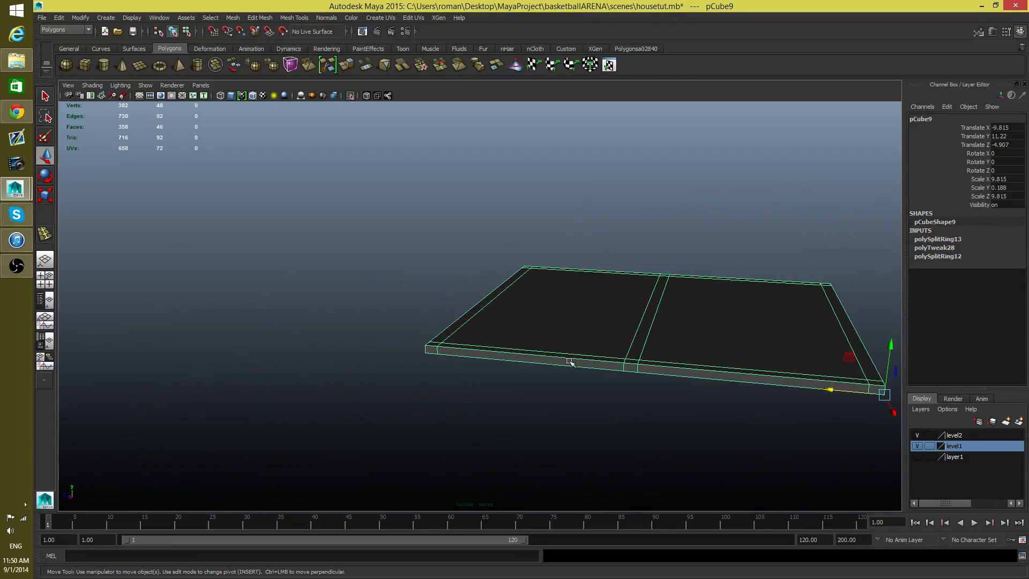
pyautogui.moveTo(566, 357); pyautogui.dragTo(563, 372, button='right')
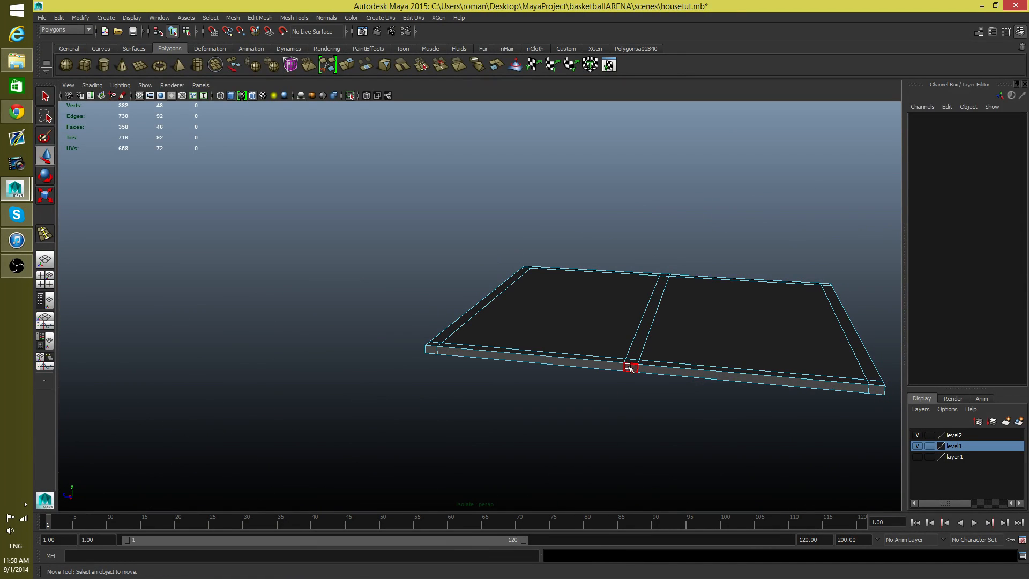
pyautogui.click(629, 366)
pyautogui.keyDown('shift'); pyautogui.click(447, 352); pyautogui.keyUp('shift')
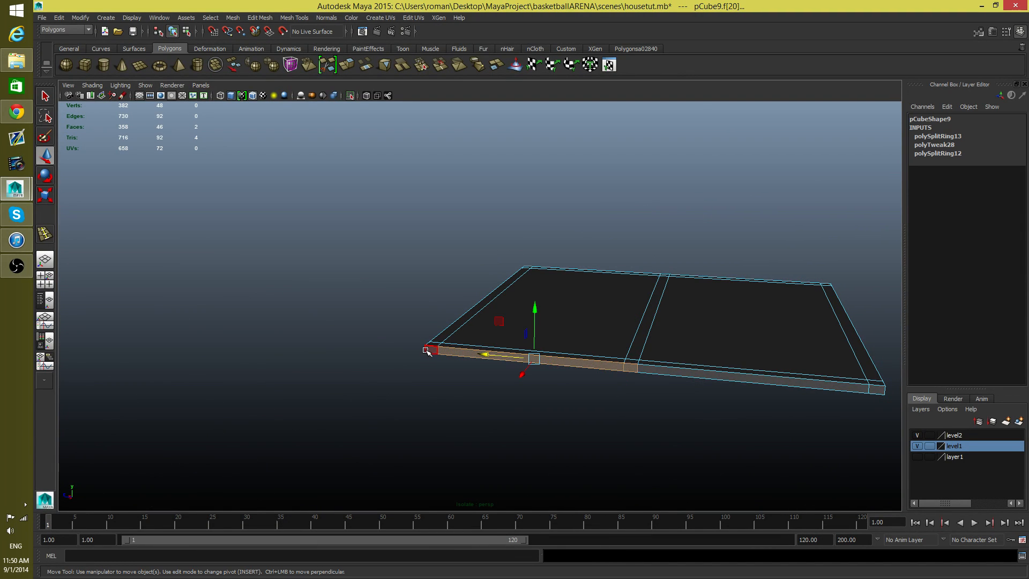
pyautogui.keyDown('shift'); pyautogui.click(427, 350); pyautogui.keyUp('shift')
pyautogui.press('Delete')
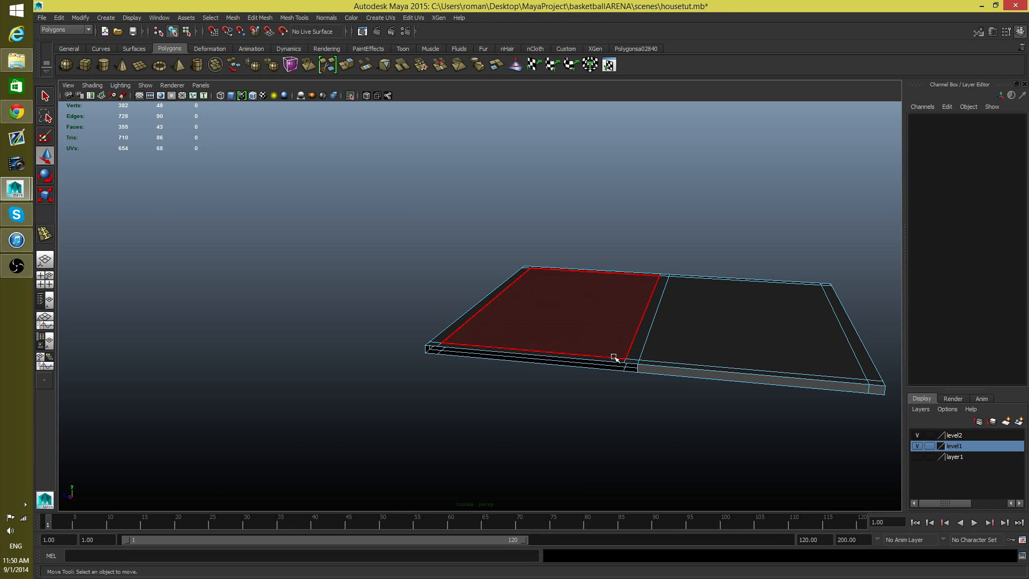
pyautogui.keyDown('alt'); pyautogui.moveTo(615, 356); pyautogui.dragTo(451, 340); pyautogui.keyUp('alt')
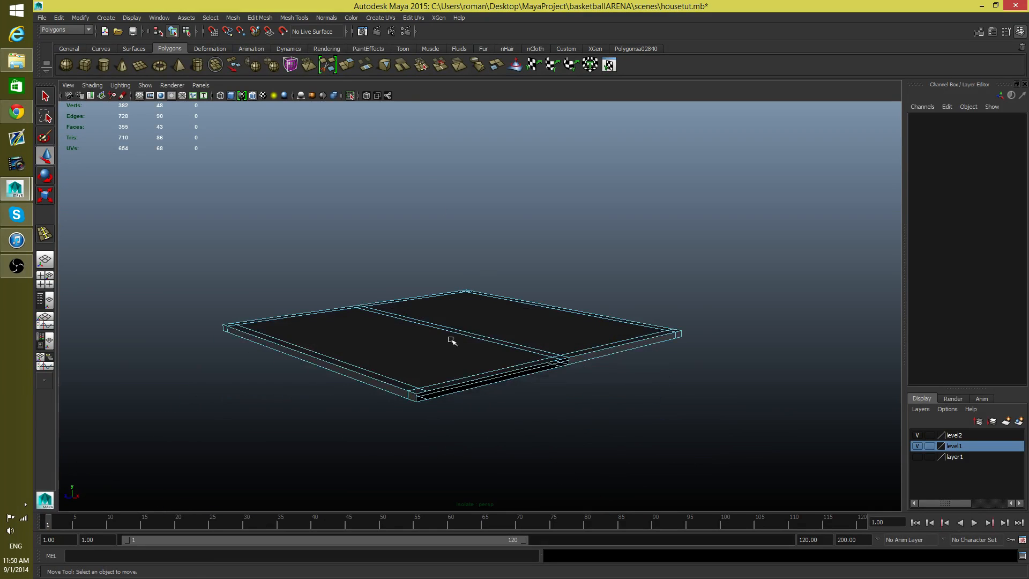
pyautogui.click(352, 96)
# Step: Examine from inside the house how the undersides of the roof slabs meet the wall tops and each other
pyautogui.keyDown('alt'); pyautogui.moveTo(562, 432); pyautogui.dragTo(680, 391); pyautogui.keyUp('alt')
pyautogui.keyDown('alt'); pyautogui.moveTo(510, 404); pyautogui.dragTo(750, 289, button='middle'); pyautogui.keyUp('alt')
pyautogui.keyDown('alt'); pyautogui.moveTo(561, 374); pyautogui.dragTo(723, 250, button='middle'); pyautogui.keyUp('alt')
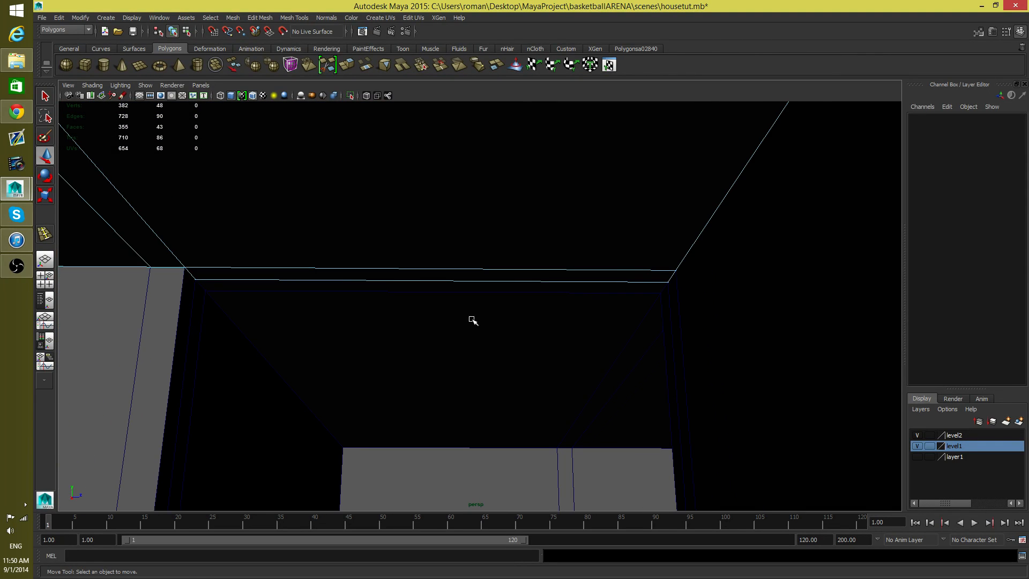
pyautogui.keyDown('alt'); pyautogui.moveTo(474, 319); pyautogui.dragTo(703, 298, button='middle'); pyautogui.keyUp('alt')
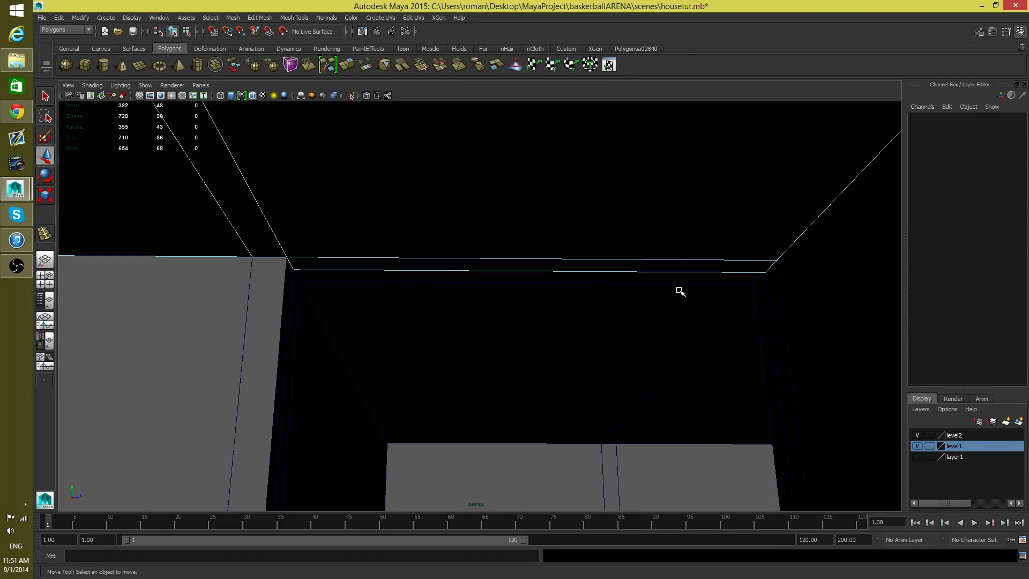
pyautogui.keyDown('alt'); pyautogui.moveTo(679, 291); pyautogui.dragTo(592, 288); pyautogui.keyUp('alt')
pyautogui.keyDown('alt'); pyautogui.moveTo(747, 307); pyautogui.dragTo(356, 277, button='middle'); pyautogui.keyUp('alt')
pyautogui.keyDown('alt'); pyautogui.moveTo(407, 287); pyautogui.dragTo(611, 290); pyautogui.keyUp('alt')
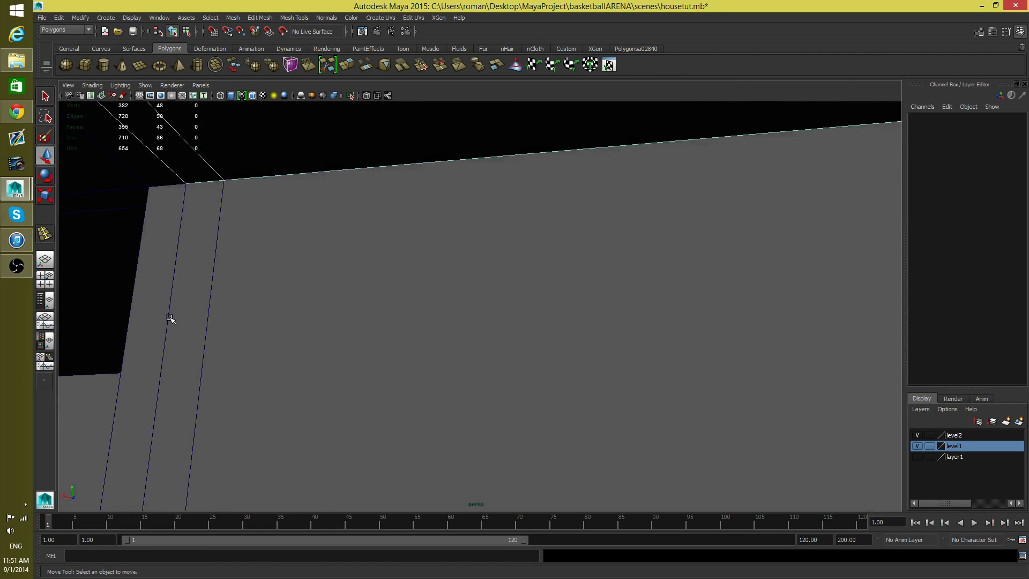
pyautogui.keyDown('alt'); pyautogui.moveTo(170, 319); pyautogui.dragTo(317, 334); pyautogui.keyUp('alt')
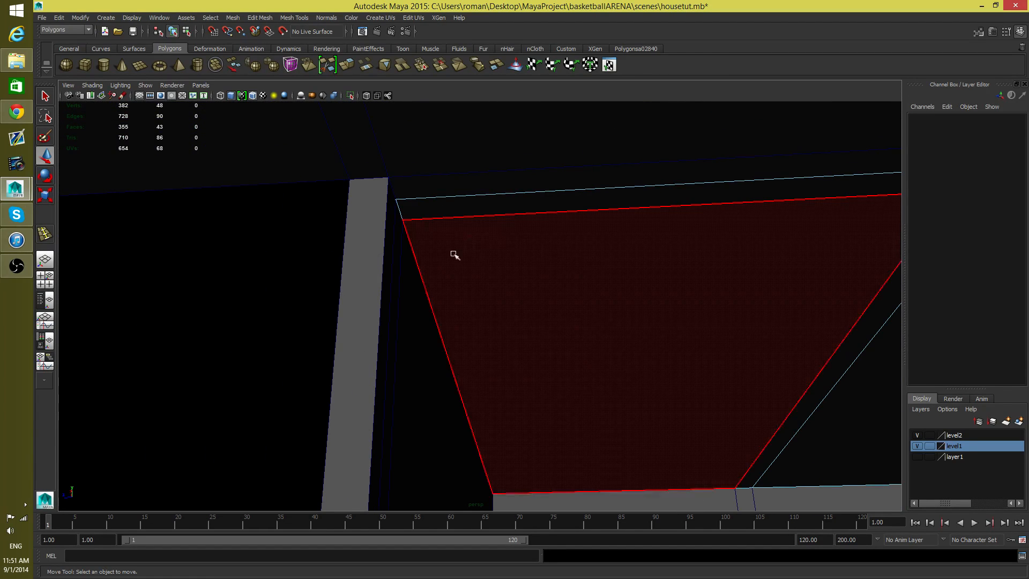
pyautogui.keyDown('alt'); pyautogui.moveTo(454, 254); pyautogui.dragTo(418, 235); pyautogui.keyUp('alt')
# Step: Select both roof slabs in object mode and isolate them together
pyautogui.click(412, 191)
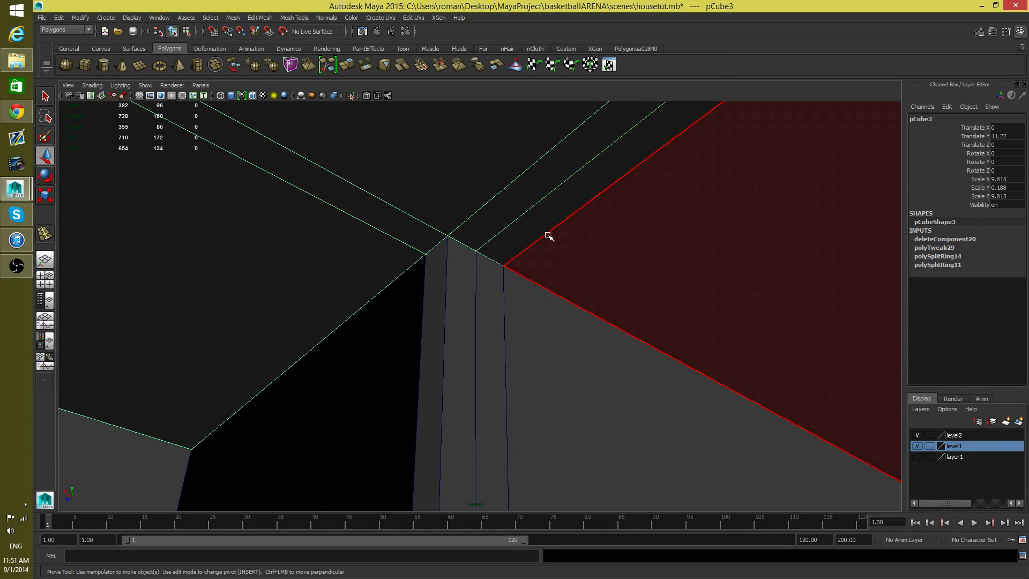
pyautogui.click(350, 95)
pyautogui.click(350, 96)
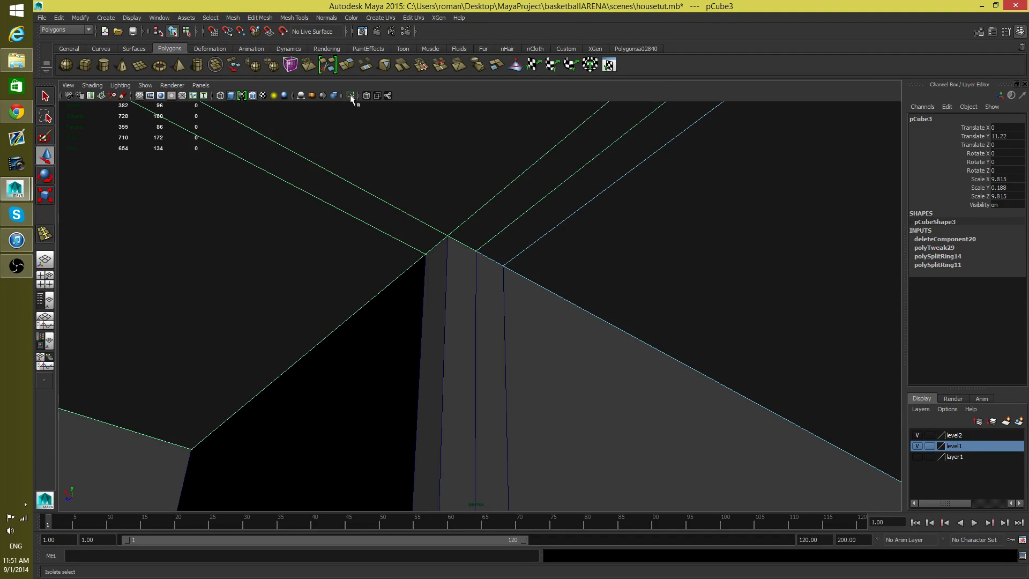
pyautogui.press('F10')
pyautogui.click(606, 316)
pyautogui.press('F8')
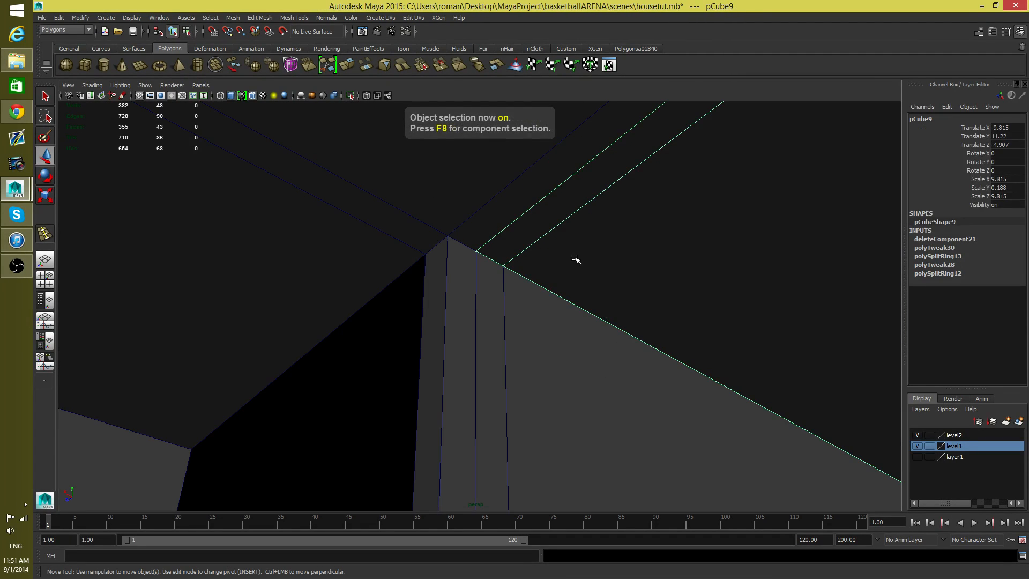
pyautogui.keyDown('shift'); pyautogui.click(362, 201); pyautogui.keyUp('shift')
pyautogui.keyDown('alt'); pyautogui.moveTo(530, 210); pyautogui.dragTo(586, 244); pyautogui.keyUp('alt')
pyautogui.keyDown('alt'); pyautogui.moveTo(585, 244); pyautogui.dragTo(492, 247, button='right'); pyautogui.keyUp('alt')
pyautogui.keyDown('alt'); pyautogui.moveTo(491, 246); pyautogui.dragTo(583, 309); pyautogui.keyUp('alt')
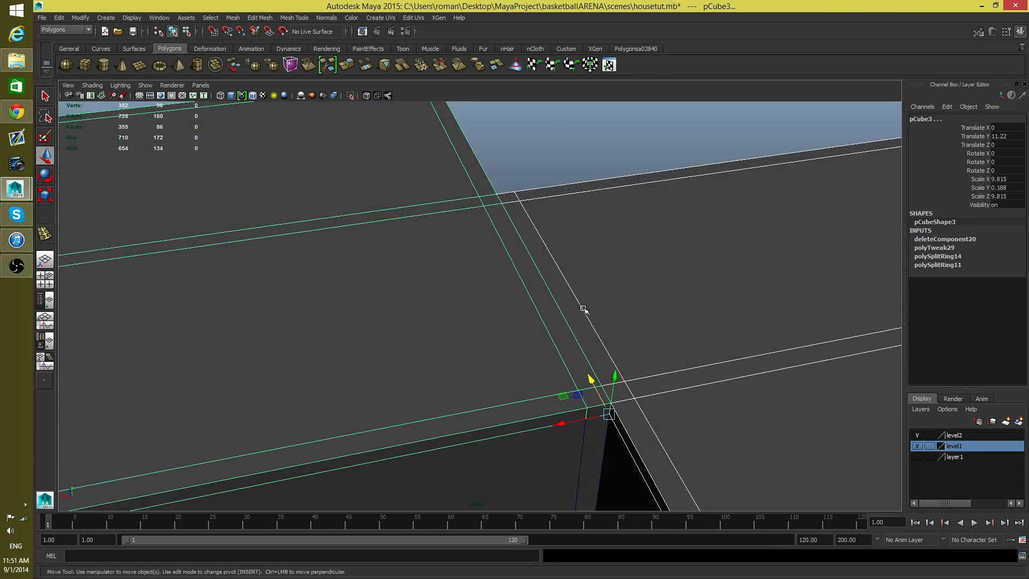
pyautogui.click(352, 96)
# Step: Delete the original slab's underside border faces that rest on the walls, keeping the strip shared with the duplicate slab
pyautogui.keyDown('alt'); pyautogui.moveTo(407, 177); pyautogui.dragTo(449, 173); pyautogui.keyUp('alt')
pyautogui.rightClick(515, 280)
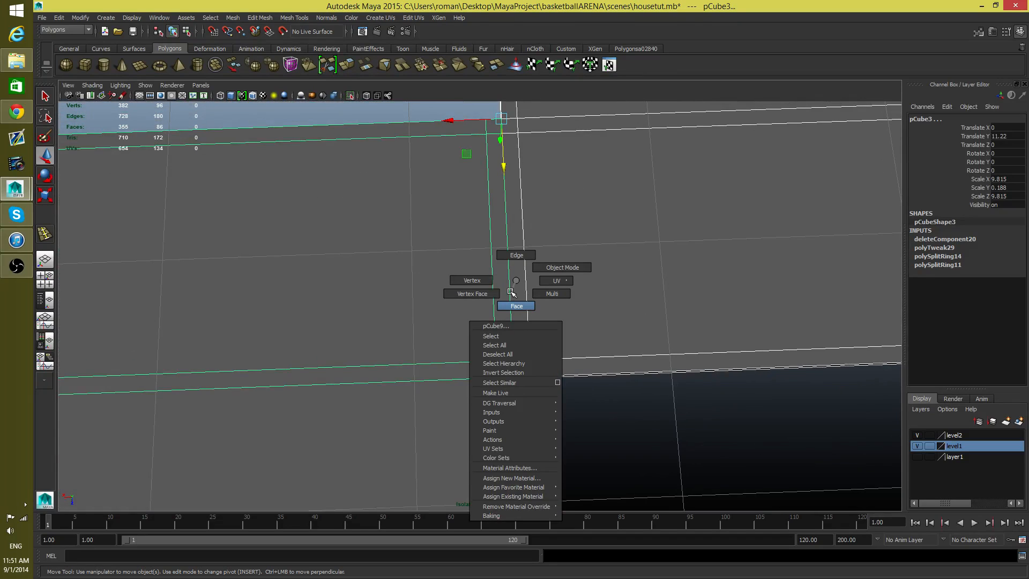
pyautogui.click(517, 306)
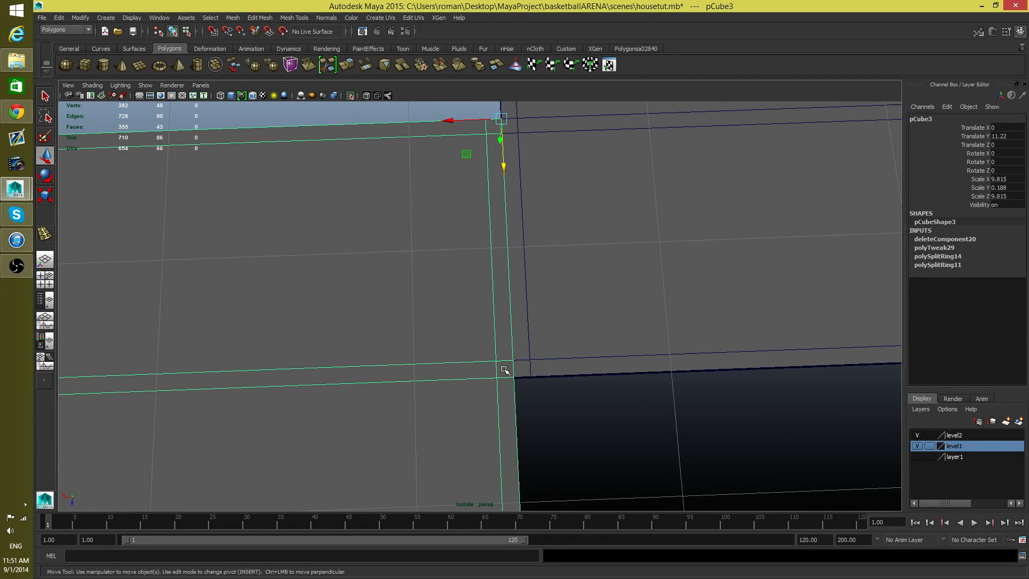
pyautogui.rightClick(505, 370)
pyautogui.click(504, 359)
pyautogui.click(511, 399)
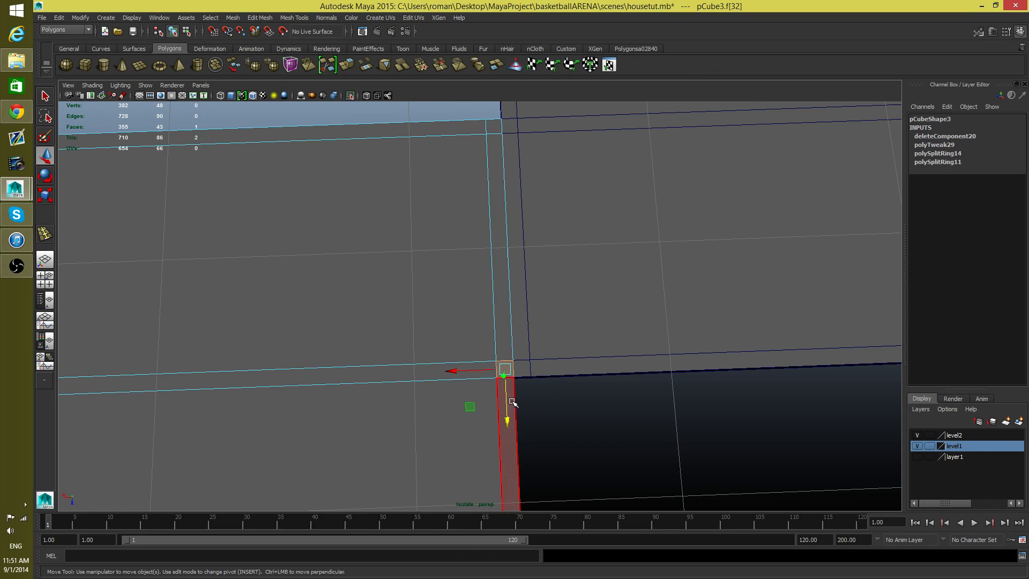
pyautogui.keyDown('shift'); pyautogui.click(490, 125); pyautogui.keyUp('shift')
pyautogui.keyDown('shift'); pyautogui.click(462, 128); pyautogui.keyUp('shift')
pyautogui.keyDown('alt'); pyautogui.moveTo(609, 205); pyautogui.dragTo(213, 274, button='right'); pyautogui.keyUp('alt')
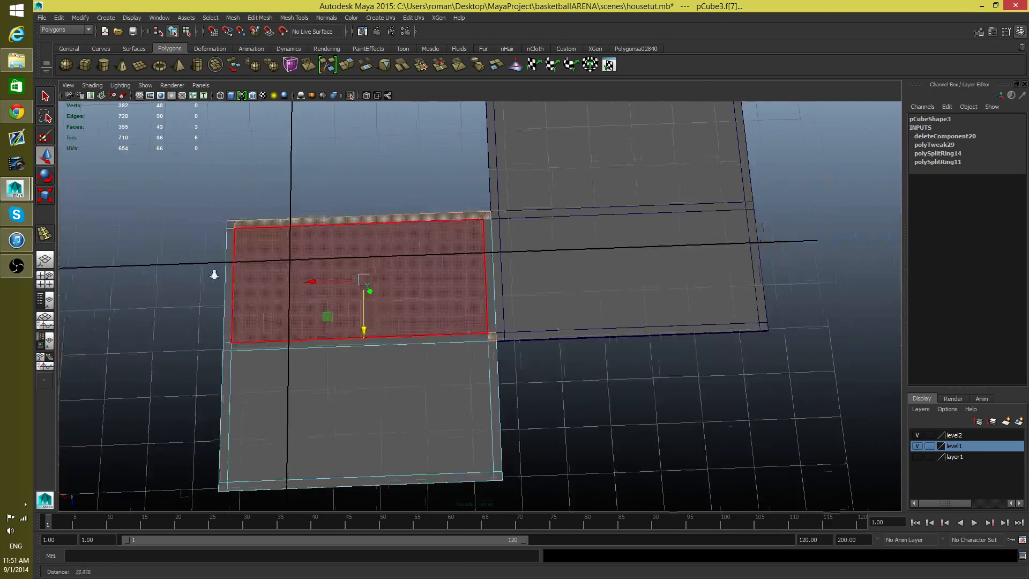
pyautogui.keyDown('alt'); pyautogui.moveTo(328, 268); pyautogui.dragTo(434, 235, button='middle'); pyautogui.keyUp('alt')
pyautogui.keyDown('shift'); pyautogui.click(333, 204); pyautogui.keyUp('shift')
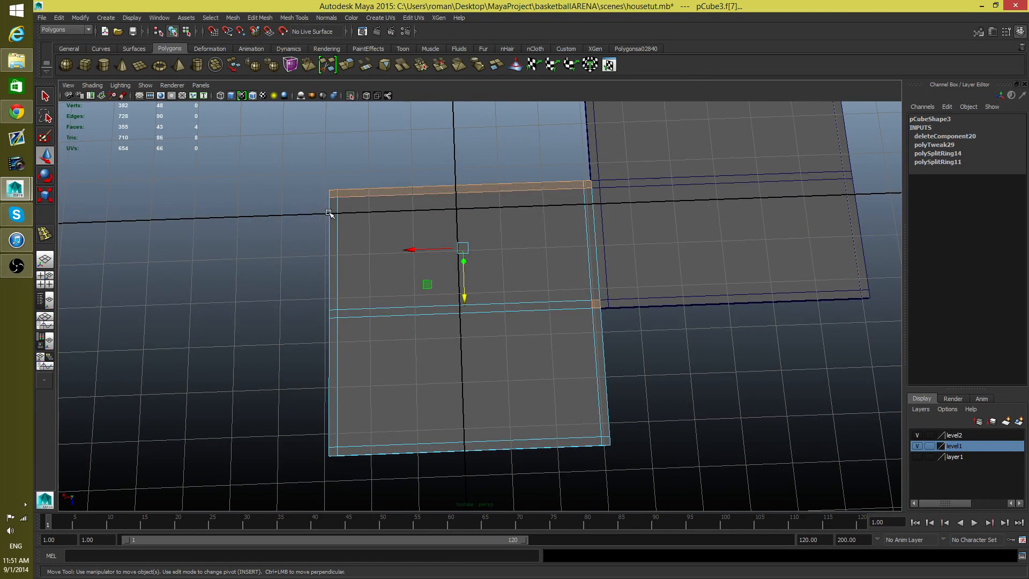
pyautogui.keyDown('shift'); pyautogui.click(334, 308); pyautogui.keyUp('shift')
pyautogui.keyDown('shift'); pyautogui.click(333, 315); pyautogui.keyUp('shift')
pyautogui.keyDown('shift'); pyautogui.click(333, 348); pyautogui.keyUp('shift')
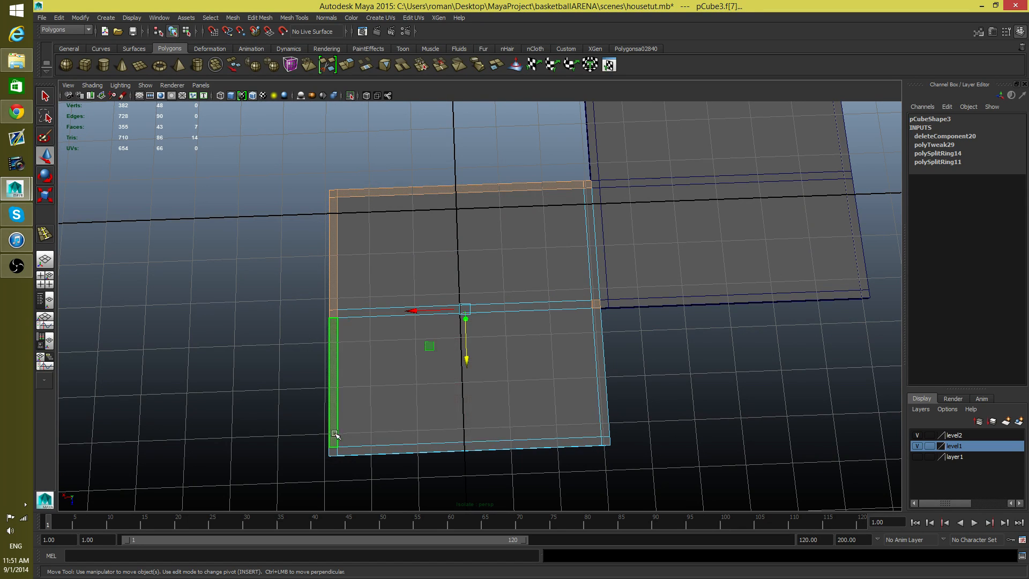
pyautogui.keyDown('shift'); pyautogui.click(334, 451); pyautogui.keyUp('shift')
pyautogui.keyDown('shift'); pyautogui.click(399, 447); pyautogui.keyUp('shift')
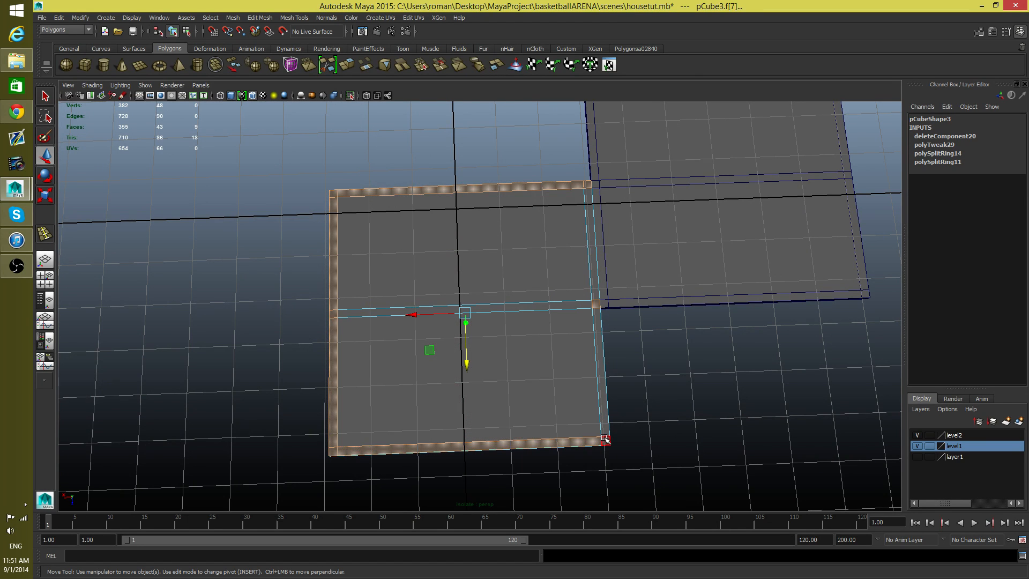
pyautogui.keyDown('shift'); pyautogui.click(610, 419); pyautogui.keyUp('shift')
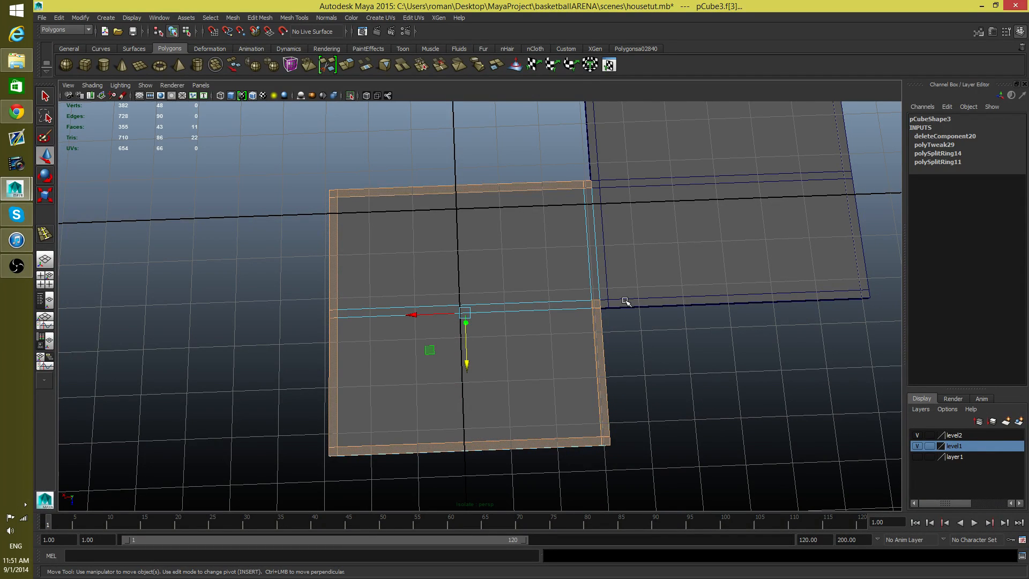
pyautogui.press('Delete')
# Step: Delete the duplicated slab's underside border faces that rest on the walls, keeping the strip shared with the original slab
pyautogui.click(639, 280)
pyautogui.moveTo(639, 281); pyautogui.dragTo(648, 305, button='right')
pyautogui.click(604, 309)
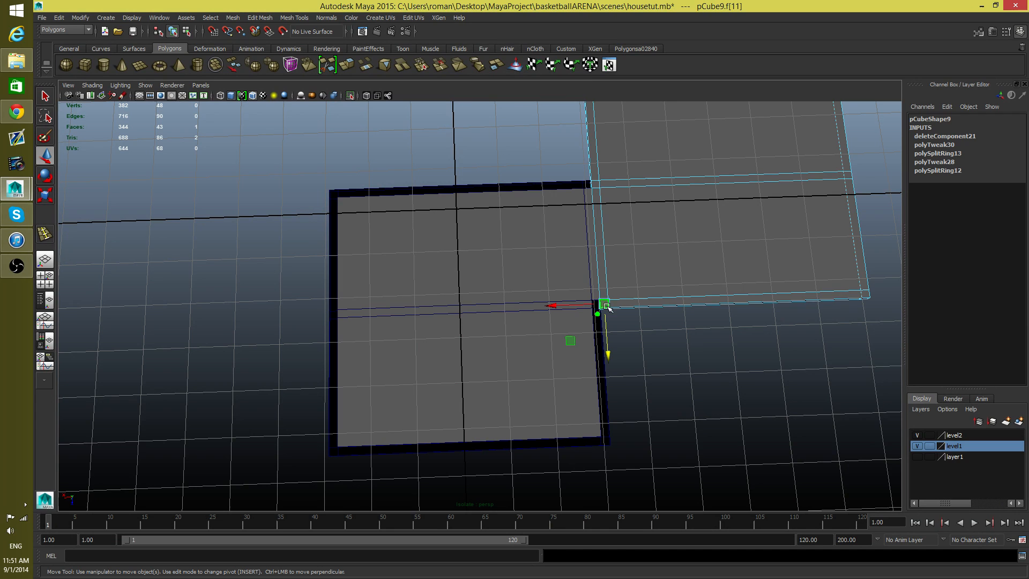
pyautogui.click(654, 303)
pyautogui.keyDown('shift'); pyautogui.moveTo(867, 293); pyautogui.dragTo(847, 172); pyautogui.keyUp('shift')
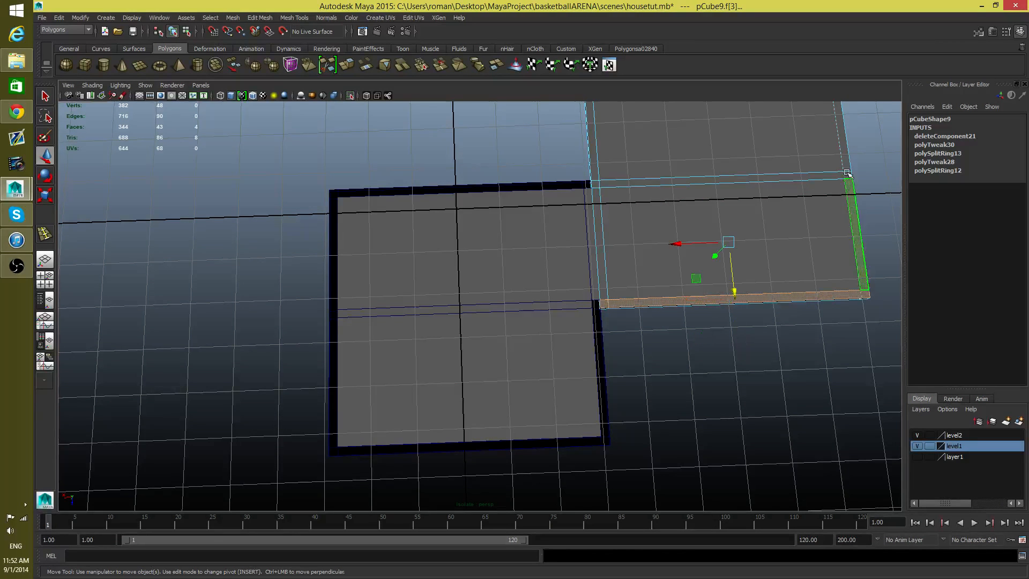
pyautogui.keyDown('shift'); pyautogui.click(849, 175); pyautogui.keyUp('shift')
pyautogui.keyDown('shift'); pyautogui.click(845, 158); pyautogui.keyUp('shift')
pyautogui.keyDown('alt'); pyautogui.moveTo(776, 167); pyautogui.dragTo(711, 296, button='middle'); pyautogui.keyUp('alt')
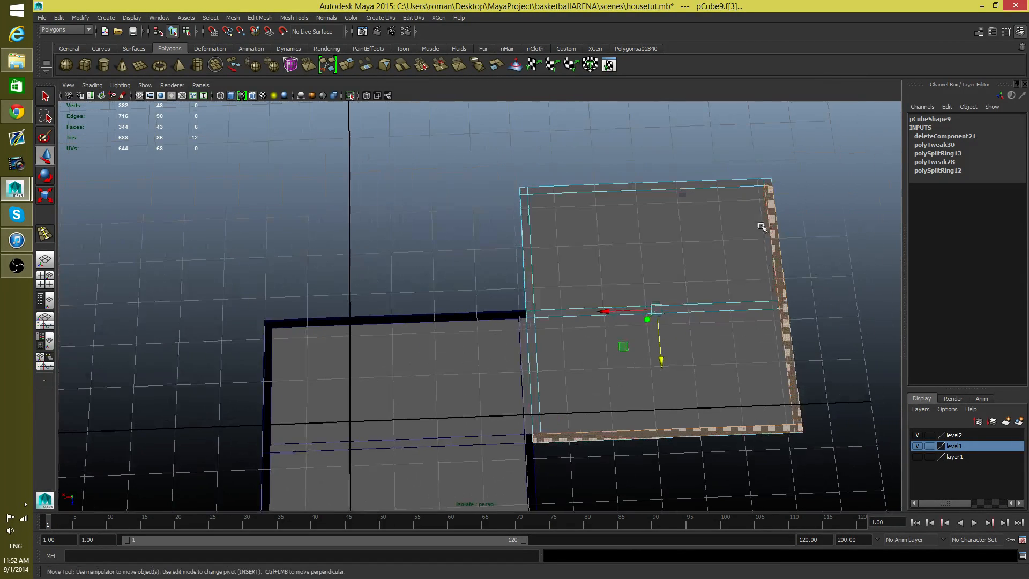
pyautogui.keyDown('shift'); pyautogui.click(770, 181); pyautogui.keyUp('shift')
pyautogui.keyDown('shift'); pyautogui.click(753, 182); pyautogui.keyUp('shift')
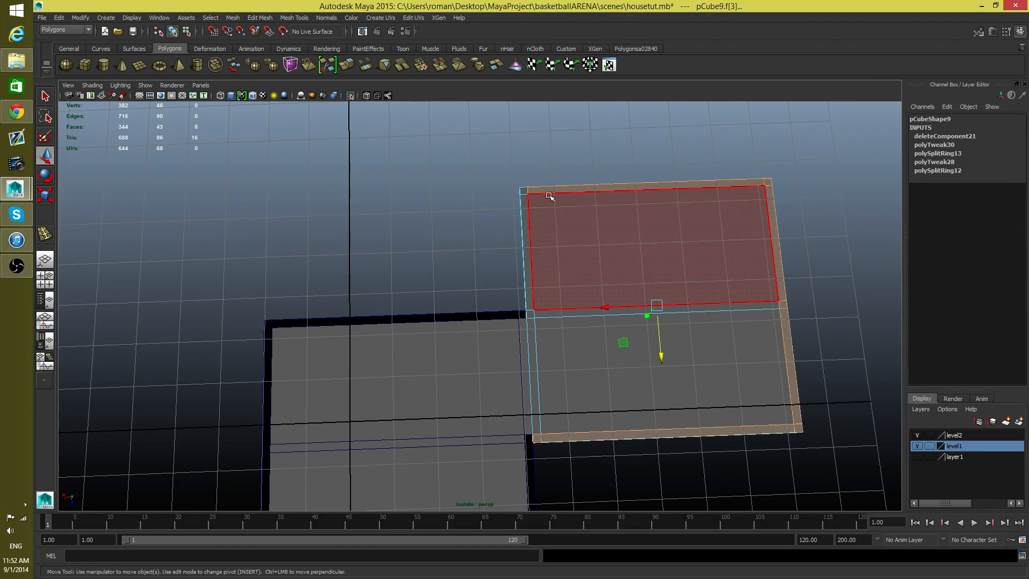
pyautogui.keyDown('shift'); pyautogui.click(527, 291); pyautogui.keyUp('shift')
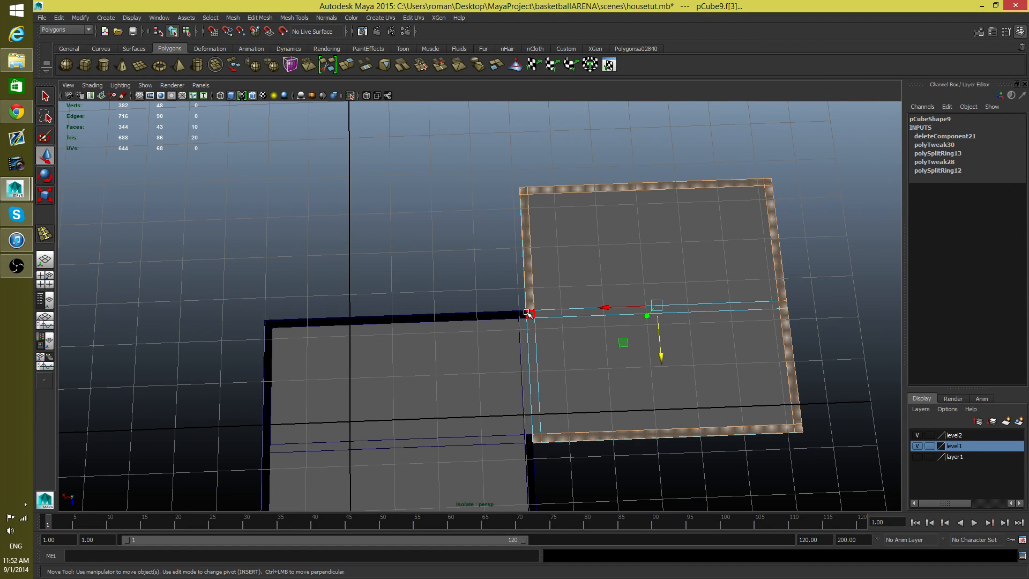
pyautogui.keyDown('shift'); pyautogui.click(528, 313); pyautogui.keyUp('shift')
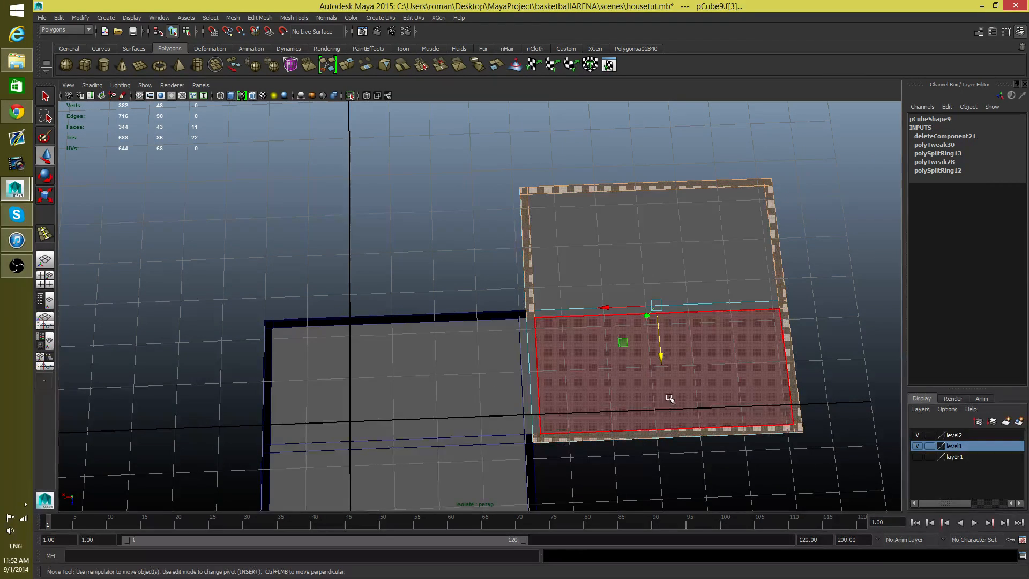
pyautogui.press('Delete')
pyautogui.keyDown('alt'); pyautogui.moveTo(670, 399); pyautogui.dragTo(691, 369); pyautogui.keyUp('alt')
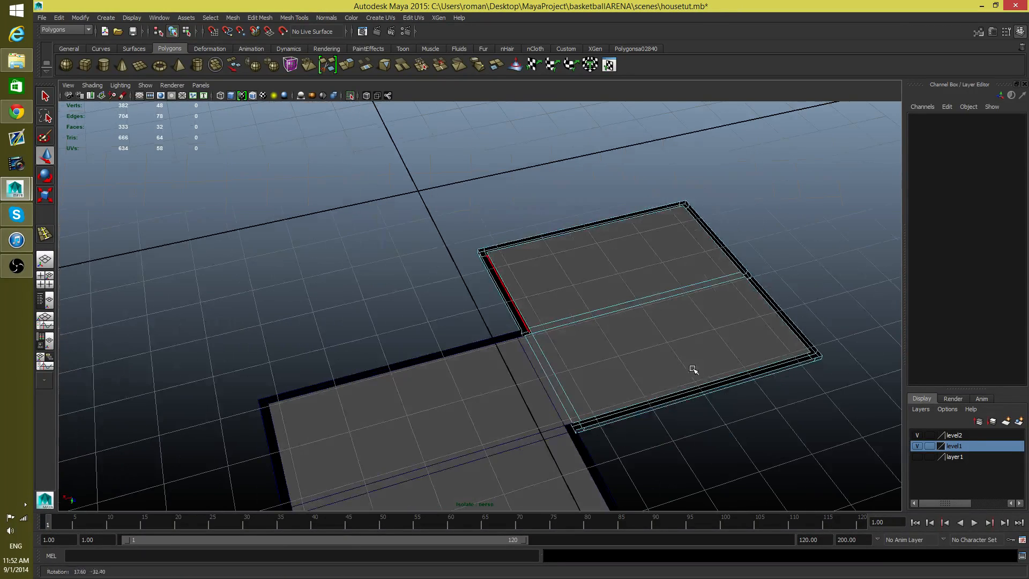
# Step: Bring the house walls back into view and examine how the roof slabs sit on top of them
pyautogui.click(485, 392)
pyautogui.keyDown('alt'); pyautogui.moveTo(627, 359); pyautogui.dragTo(547, 305); pyautogui.keyUp('alt')
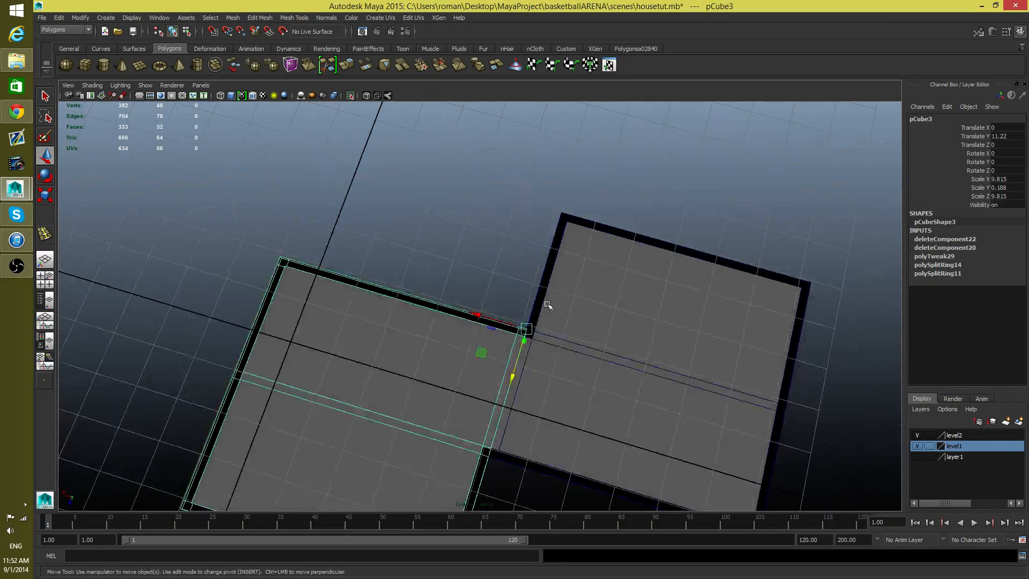
pyautogui.keyDown('alt'); pyautogui.moveTo(699, 245); pyautogui.dragTo(540, 201); pyautogui.keyUp('alt')
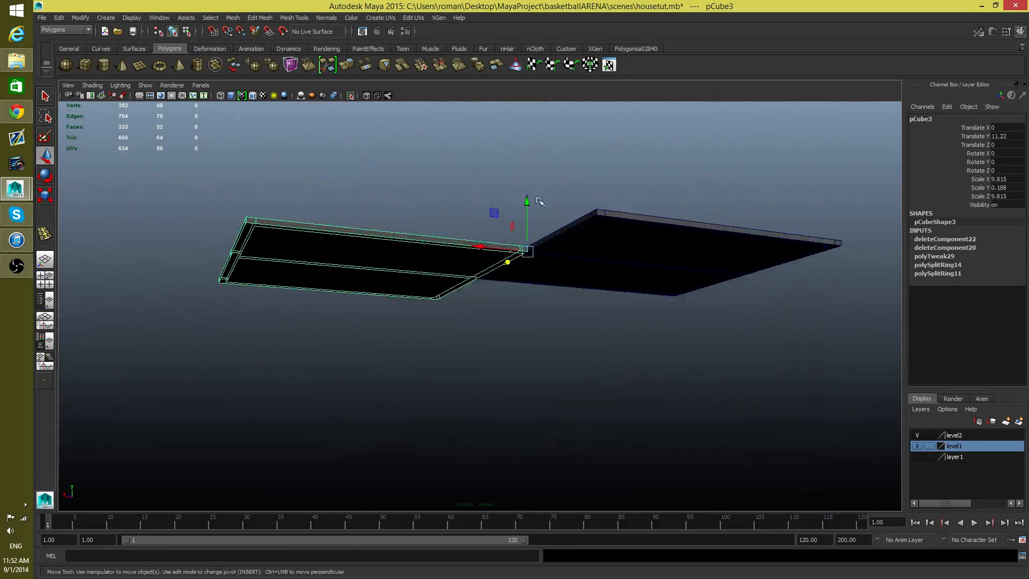
pyautogui.click(349, 95)
pyautogui.moveTo(557, 273)
pyautogui.keyDown('alt'); pyautogui.mouseDown()
pyautogui.moveTo(563, 324)
pyautogui.moveTo(558, 295)
pyautogui.moveTo(539, 281)
pyautogui.mouseUp(); pyautogui.keyUp('alt')
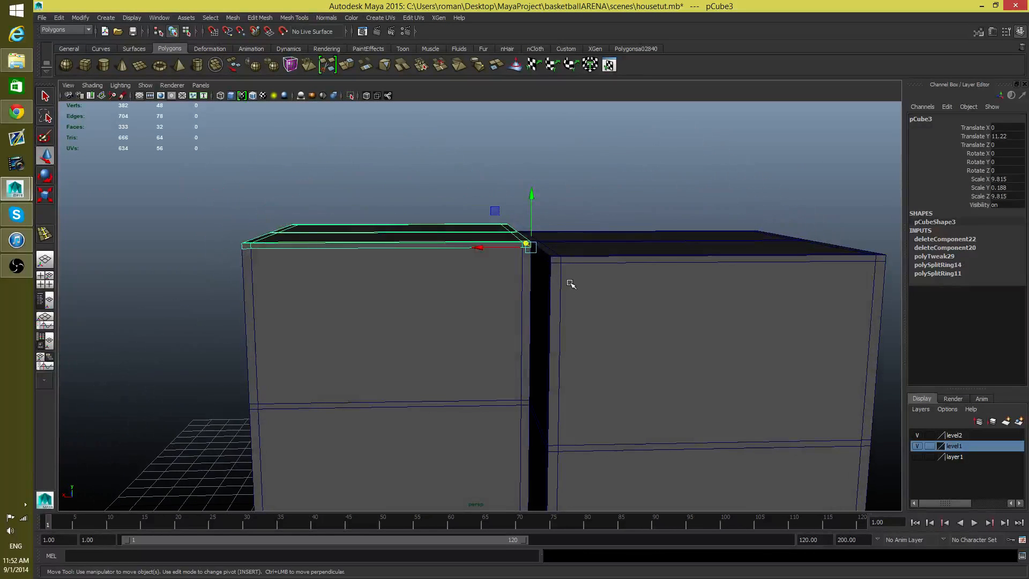
# Step: Select both roof slabs together and isolate them from the walls
pyautogui.click(574, 298)
pyautogui.click(584, 247)
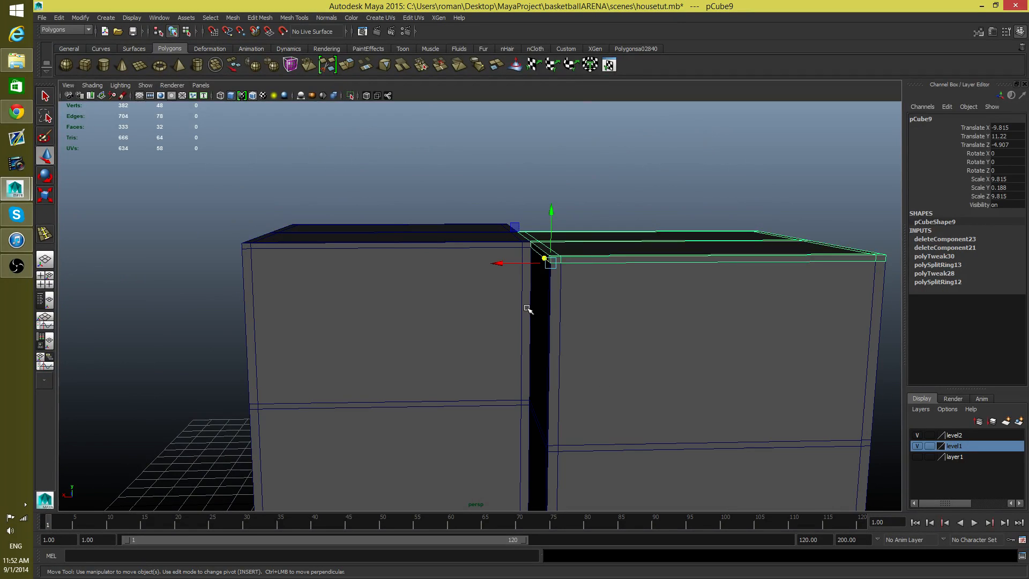
pyautogui.keyDown('alt'); pyautogui.moveTo(527, 309); pyautogui.dragTo(483, 202); pyautogui.keyUp('alt')
pyautogui.keyDown('shift'); pyautogui.click(482, 202); pyautogui.keyUp('shift')
pyautogui.keyDown('alt'); pyautogui.moveTo(532, 305); pyautogui.dragTo(455, 188); pyautogui.keyUp('alt')
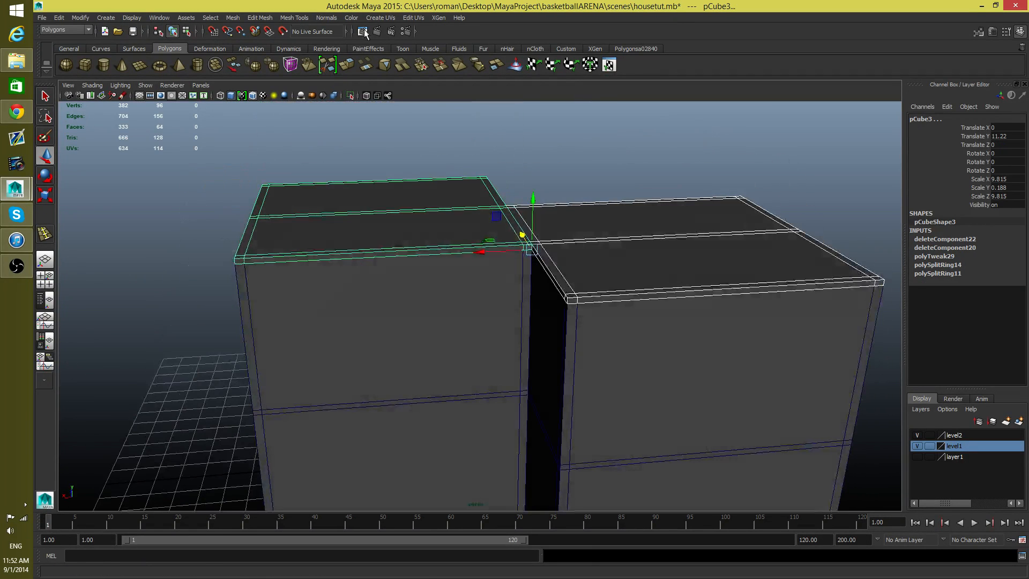
pyautogui.click(350, 96)
pyautogui.keyDown('alt'); pyautogui.moveTo(505, 219); pyautogui.dragTo(501, 246); pyautogui.keyUp('alt')
pyautogui.moveTo(519, 207); pyautogui.dragTo(473, 217, button='right')
pyautogui.keyDown('alt'); pyautogui.moveTo(473, 217); pyautogui.dragTo(579, 284); pyautogui.keyUp('alt')
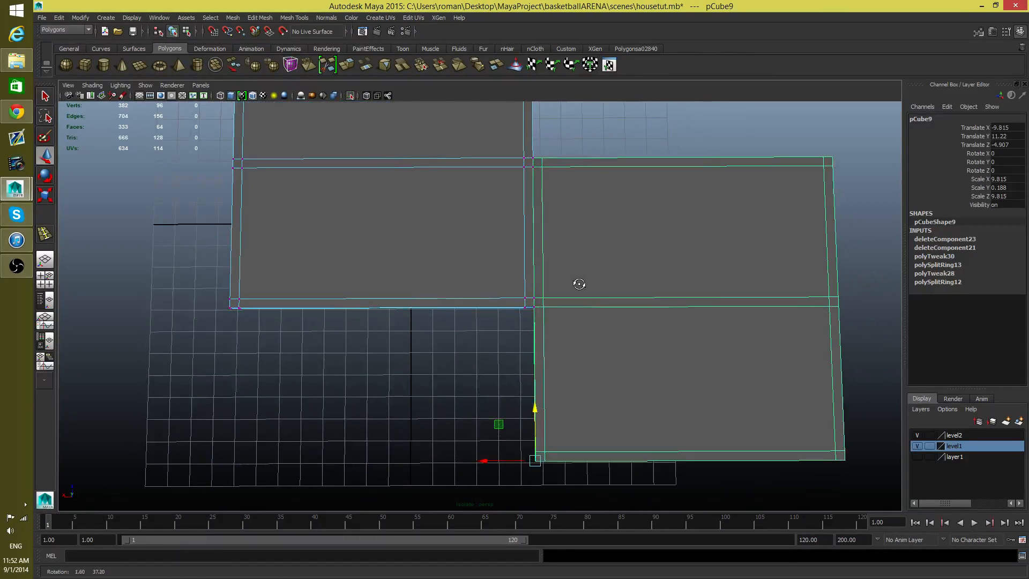
# Step: Combine the two roof slabs into one mesh
pyautogui.press('F10')
pyautogui.click(545, 241)
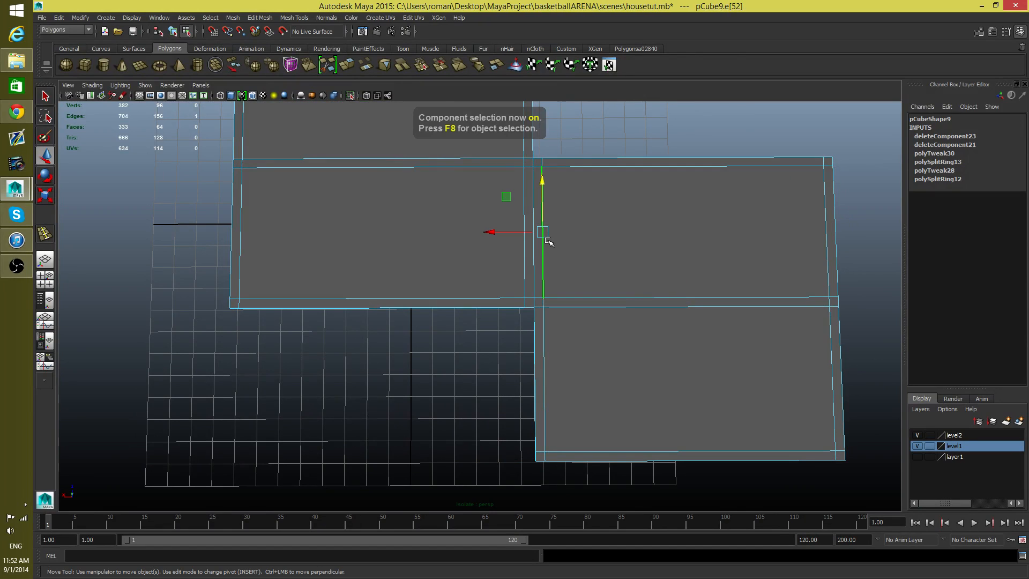
pyautogui.press('F8')
pyautogui.keyDown('alt'); pyautogui.moveTo(556, 217); pyautogui.dragTo(517, 257, button='middle'); pyautogui.keyUp('alt')
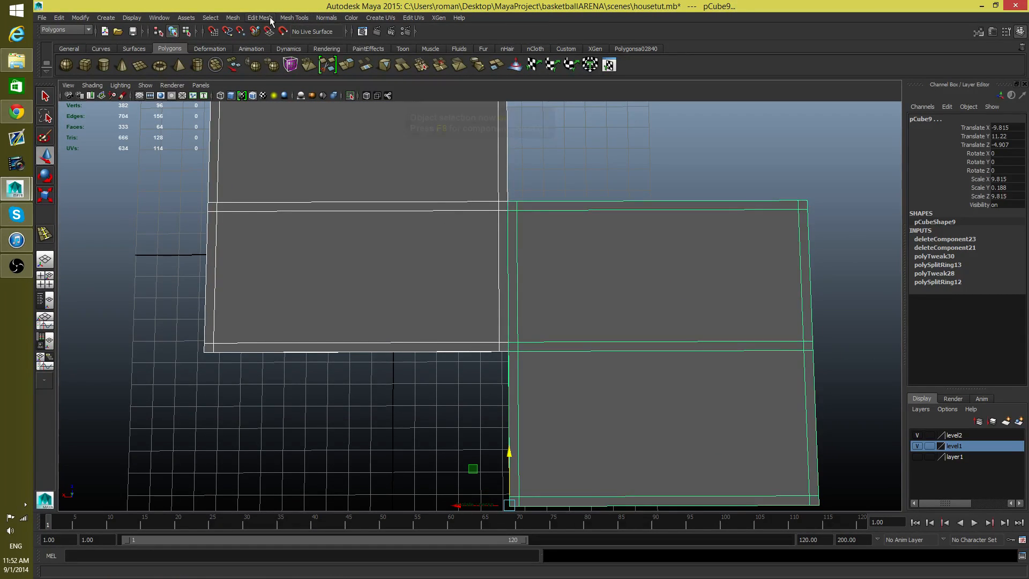
pyautogui.click(232, 16)
pyautogui.click(247, 40)
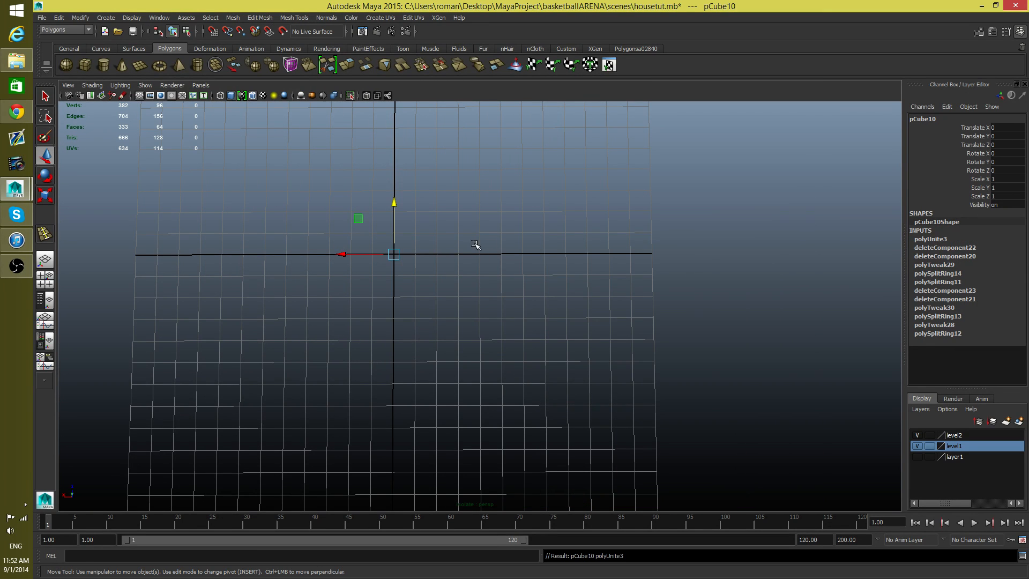
# Step: Isolate the combined roof mesh and switch it to vertex selection
pyautogui.click(352, 95)
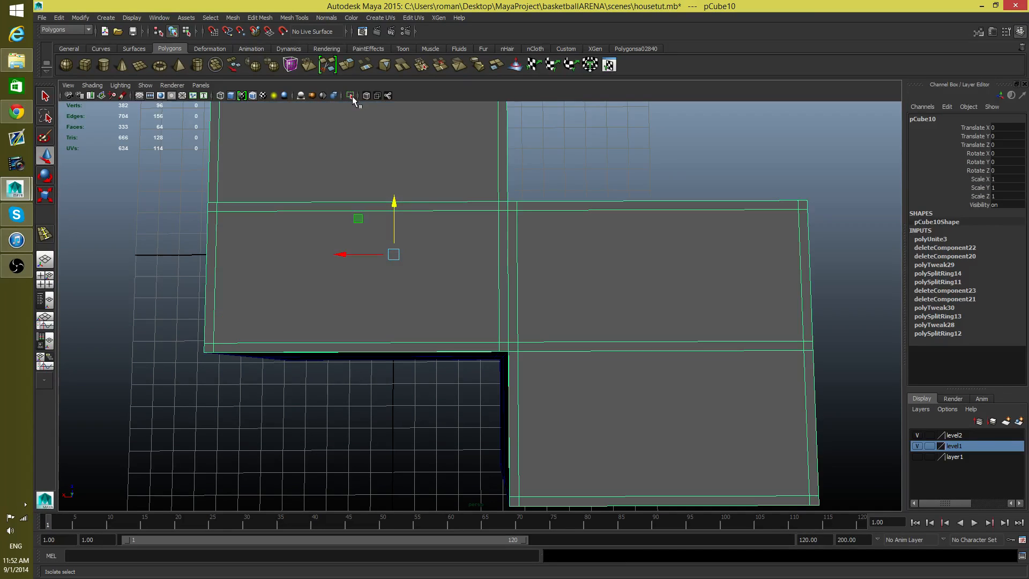
pyautogui.keyDown('alt'); pyautogui.moveTo(496, 316); pyautogui.dragTo(499, 142); pyautogui.keyUp('alt')
pyautogui.rightClick(527, 263)
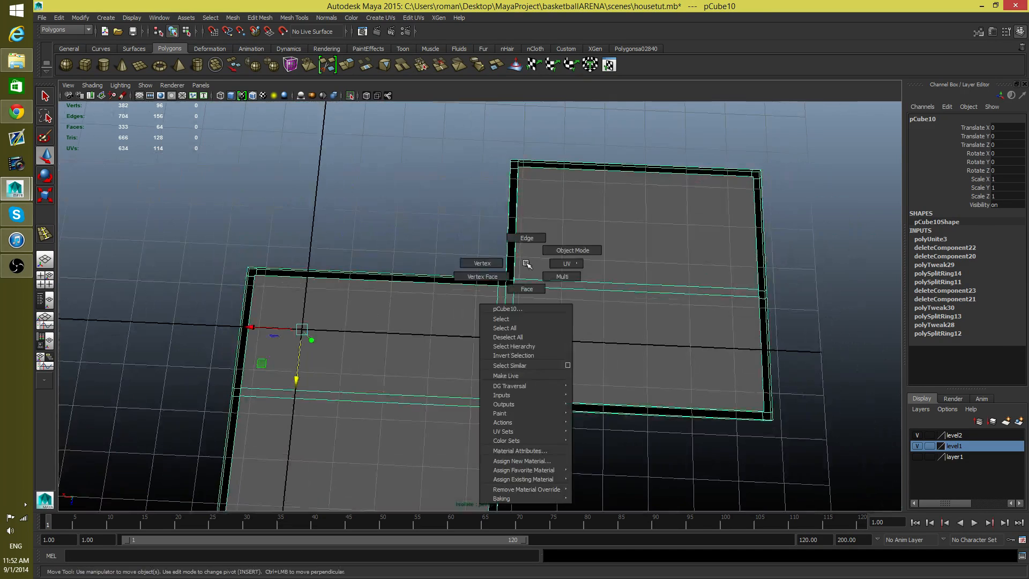
pyautogui.click(482, 263)
pyautogui.keyDown('alt'); pyautogui.moveTo(491, 315); pyautogui.dragTo(497, 322); pyautogui.keyUp('alt')
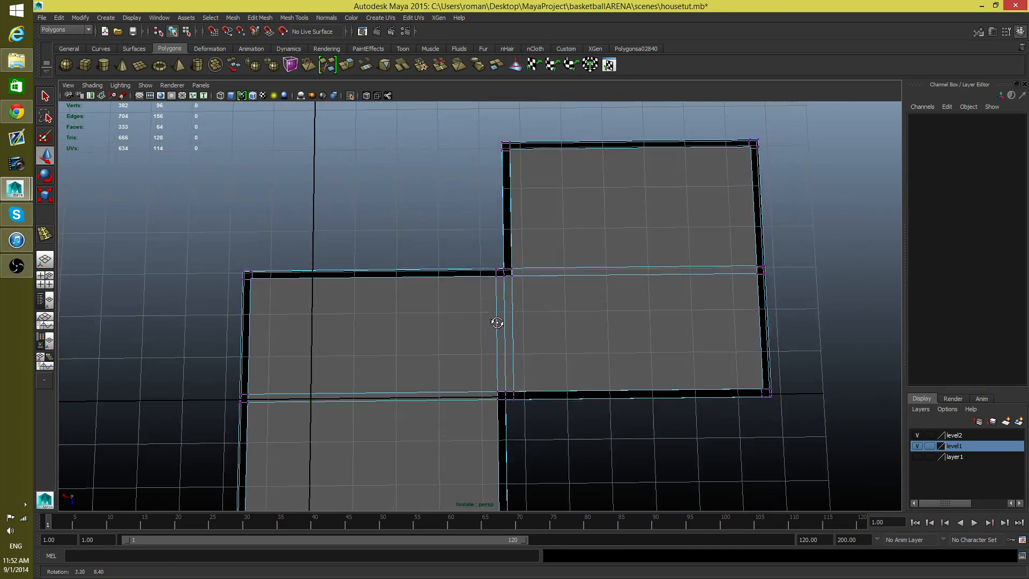
# Step: Merge all the vertices along the seam shared by the two roof slabs
pyautogui.moveTo(453, 251); pyautogui.dragTo(563, 443)
pyautogui.moveTo(561, 385)
pyautogui.keyDown('alt'); pyautogui.mouseDown()
pyautogui.moveTo(565, 367)
pyautogui.moveTo(542, 377)
pyautogui.moveTo(547, 398)
pyautogui.mouseUp(); pyautogui.keyUp('alt')
pyautogui.keyDown('alt'); pyautogui.moveTo(547, 397); pyautogui.dragTo(614, 321, button='right'); pyautogui.keyUp('alt')
pyautogui.keyDown('alt'); pyautogui.moveTo(614, 313); pyautogui.dragTo(538, 328, button='middle'); pyautogui.keyUp('alt')
pyautogui.keyDown('alt'); pyautogui.moveTo(480, 329); pyautogui.dragTo(558, 363, button='right'); pyautogui.keyUp('alt')
pyautogui.keyDown('alt'); pyautogui.moveTo(558, 362); pyautogui.dragTo(462, 284); pyautogui.keyUp('alt')
pyautogui.keyDown('alt'); pyautogui.moveTo(460, 247); pyautogui.dragTo(431, 235, button='right'); pyautogui.keyUp('alt')
pyautogui.keyDown('alt'); pyautogui.moveTo(432, 235); pyautogui.dragTo(435, 267); pyautogui.keyUp('alt')
pyautogui.keyDown('alt'); pyautogui.moveTo(494, 268); pyautogui.dragTo(470, 257, button='right'); pyautogui.keyUp('alt')
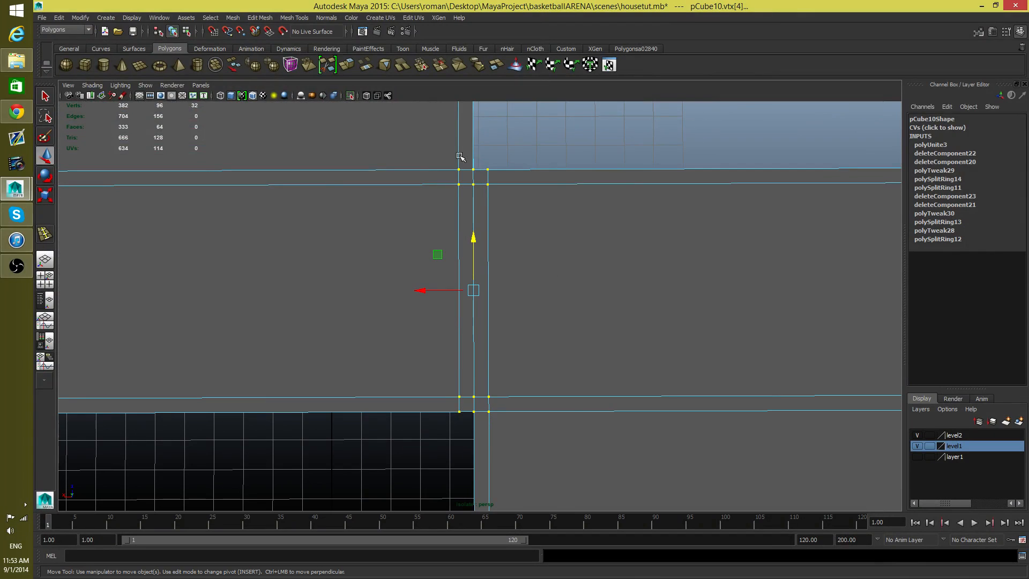
pyautogui.click(238, 17)
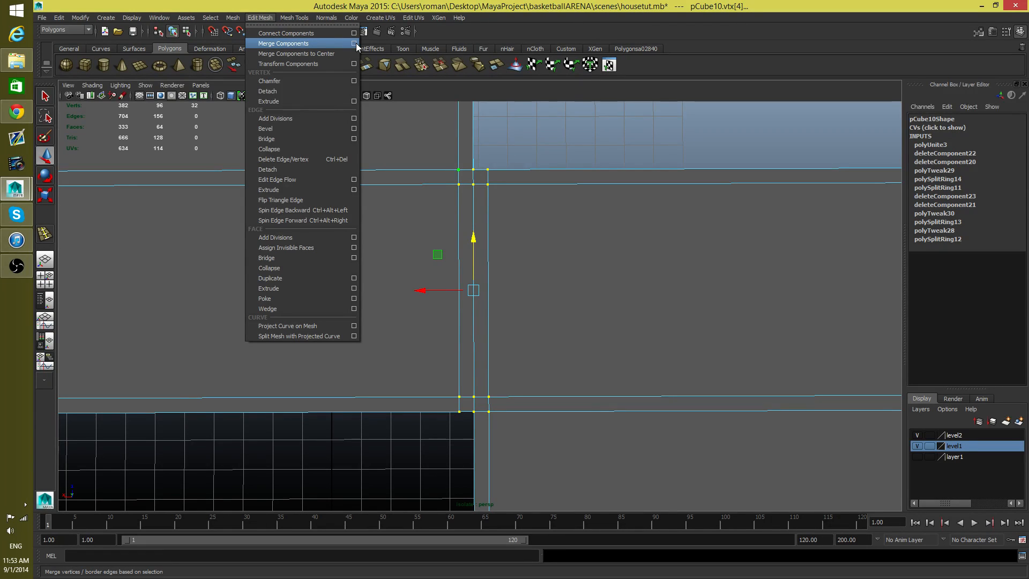
pyautogui.click(289, 44)
# Step: Test-move one vertex on the roof's seam to check that it is welded, and undo the move
pyautogui.keyDown('alt'); pyautogui.moveTo(605, 333); pyautogui.dragTo(487, 290); pyautogui.keyUp('alt')
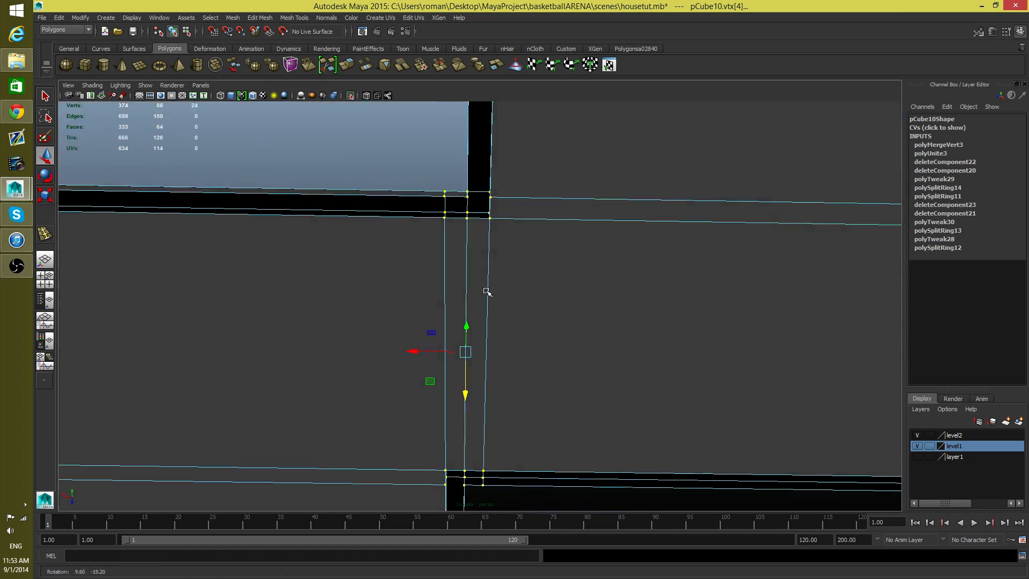
pyautogui.click(467, 215)
pyautogui.keyDown('alt'); pyautogui.moveTo(465, 242); pyautogui.dragTo(480, 343); pyautogui.keyUp('alt')
pyautogui.click(444, 131)
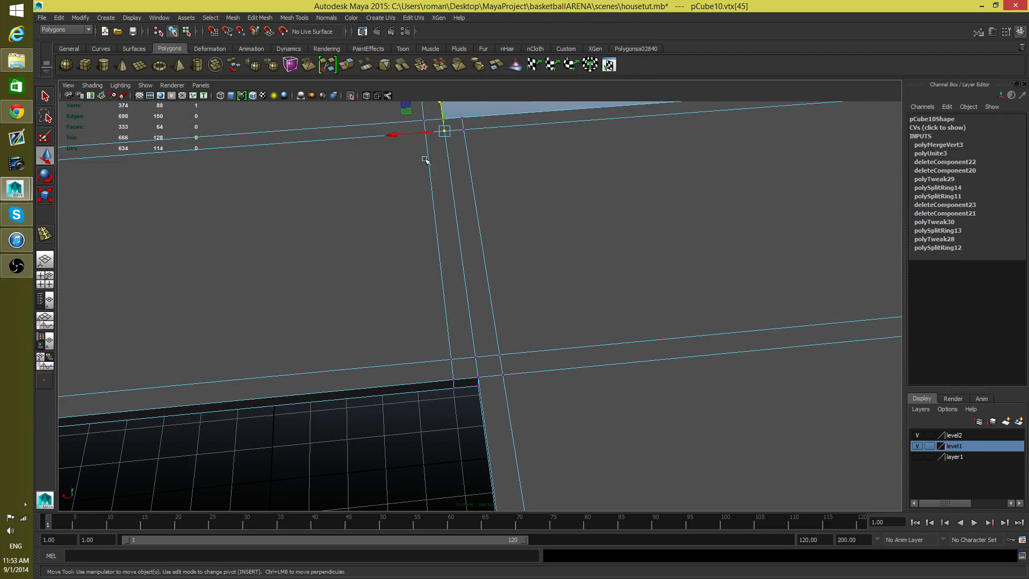
pyautogui.moveTo(396, 133); pyautogui.dragTo(363, 155)
pyautogui.hotkey('ctrl', 'z')
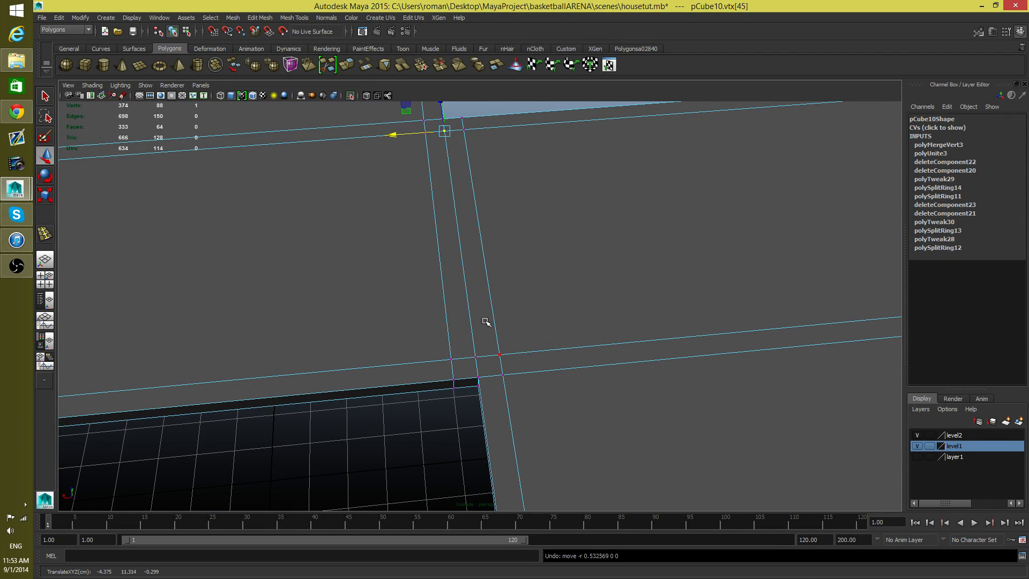
# Step: Test further seam vertices on the top and underside of the roof for welding, without keeping any displacement
pyautogui.click(474, 357)
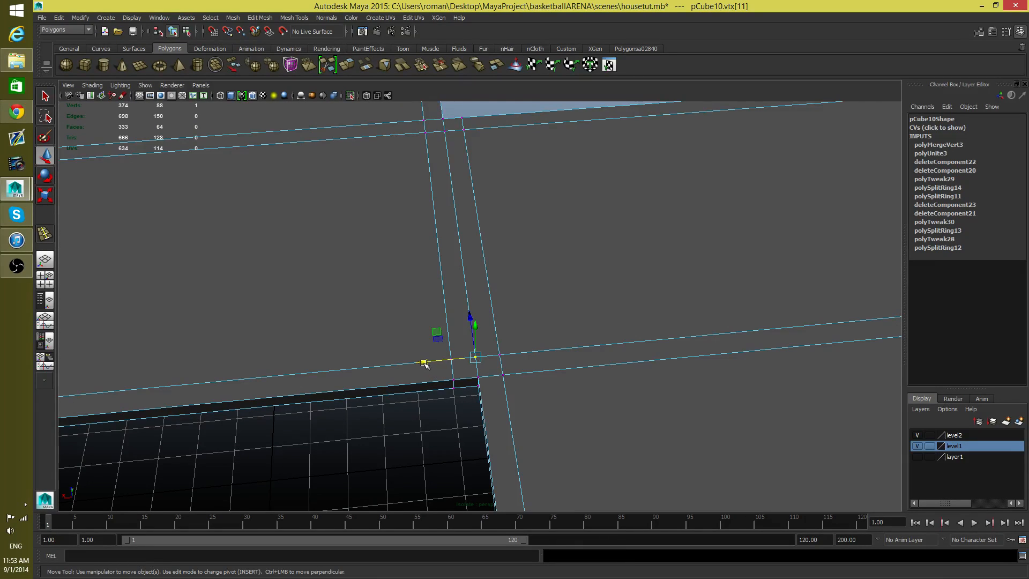
pyautogui.moveTo(423, 364); pyautogui.dragTo(414, 363)
pyautogui.keyDown('alt'); pyautogui.moveTo(470, 395); pyautogui.dragTo(455, 314); pyautogui.keyUp('alt')
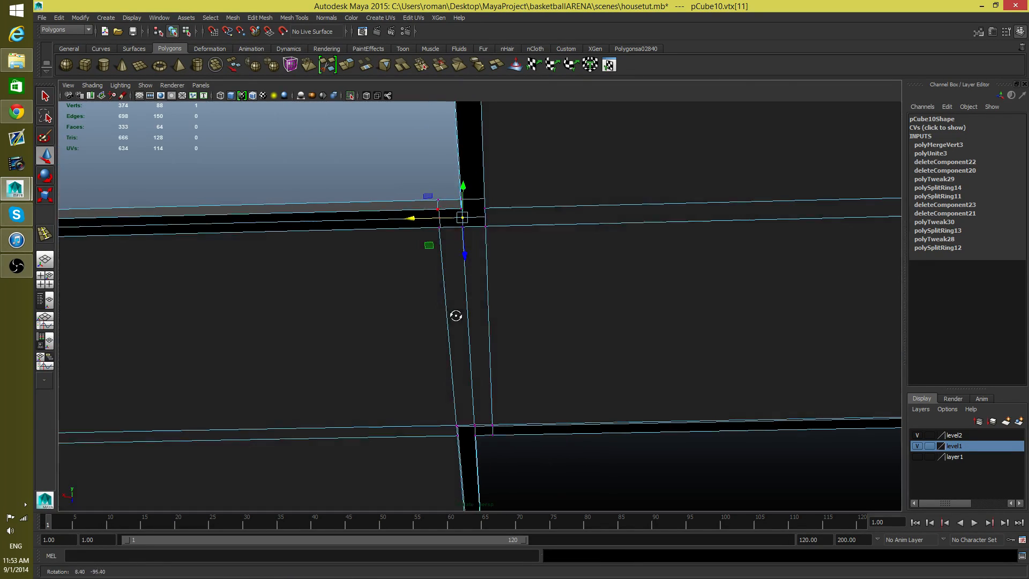
pyautogui.click(474, 426)
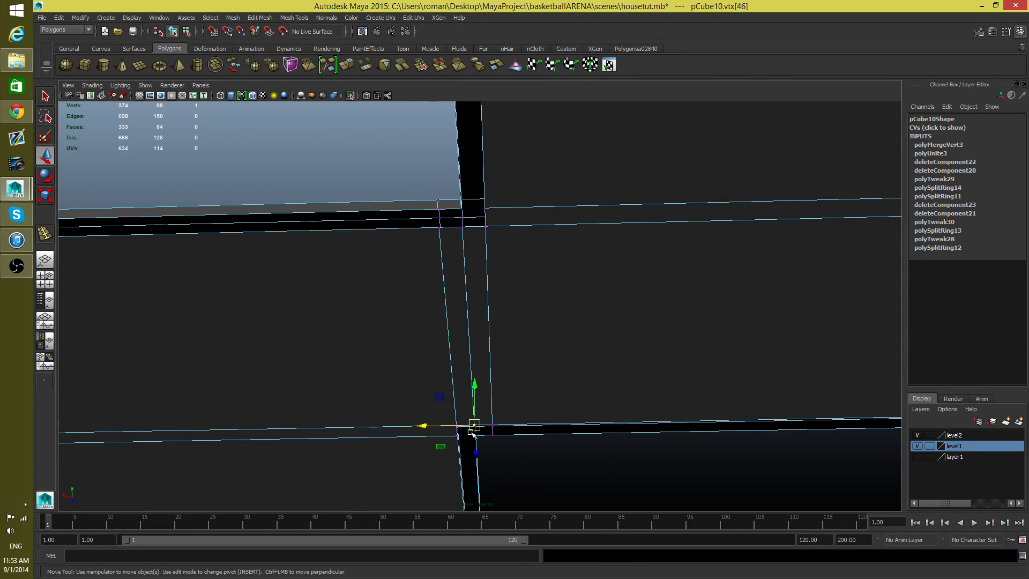
pyautogui.moveTo(423, 426); pyautogui.dragTo(500, 444)
pyautogui.click(459, 431)
pyautogui.keyDown('alt'); pyautogui.moveTo(458, 270); pyautogui.dragTo(486, 390); pyautogui.keyUp('alt')
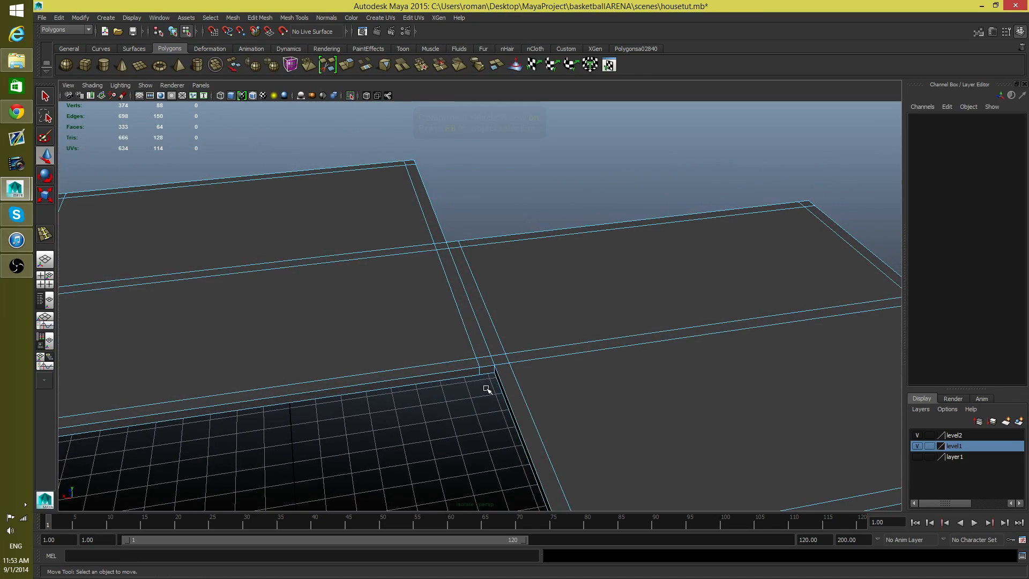
# Step: Show the whole house again and combine the roof with the walls into a single mesh
pyautogui.press('F8')
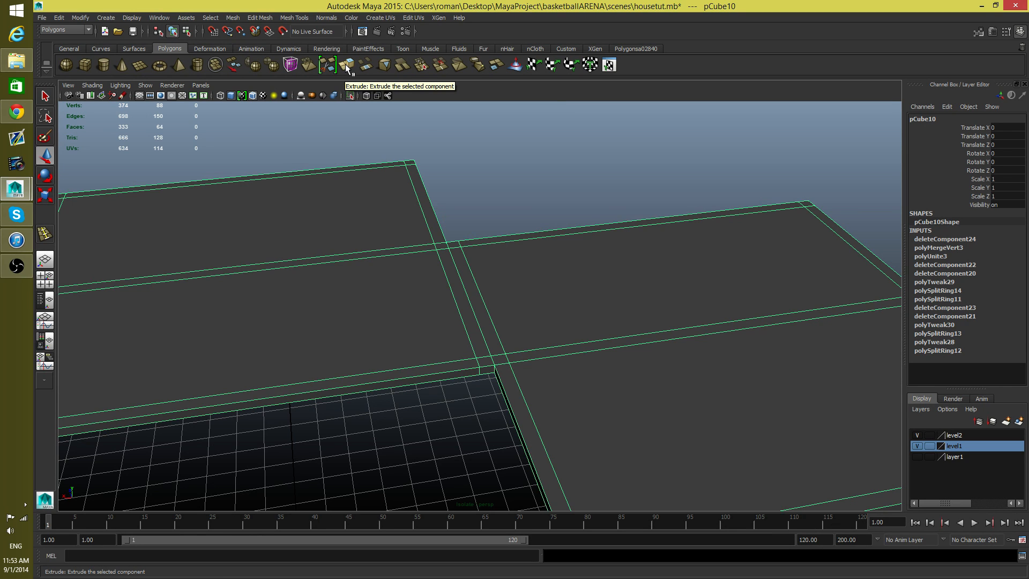
pyautogui.keyDown('alt'); pyautogui.moveTo(425, 287); pyautogui.dragTo(548, 338); pyautogui.keyUp('alt')
pyautogui.keyDown('shift'); pyautogui.click(582, 341); pyautogui.keyUp('shift')
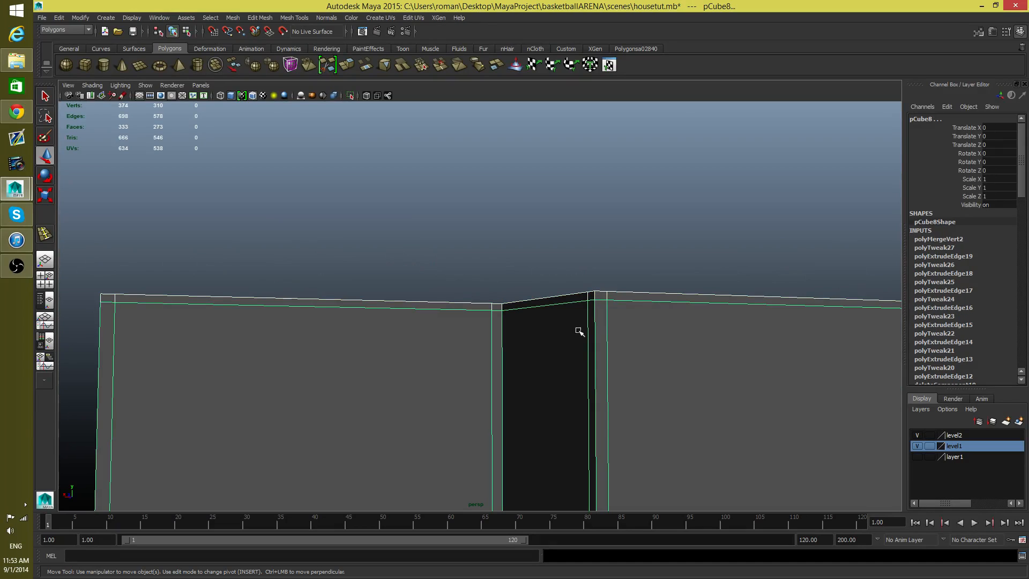
pyautogui.keyDown('alt'); pyautogui.moveTo(497, 305); pyautogui.dragTo(496, 364); pyautogui.keyUp('alt')
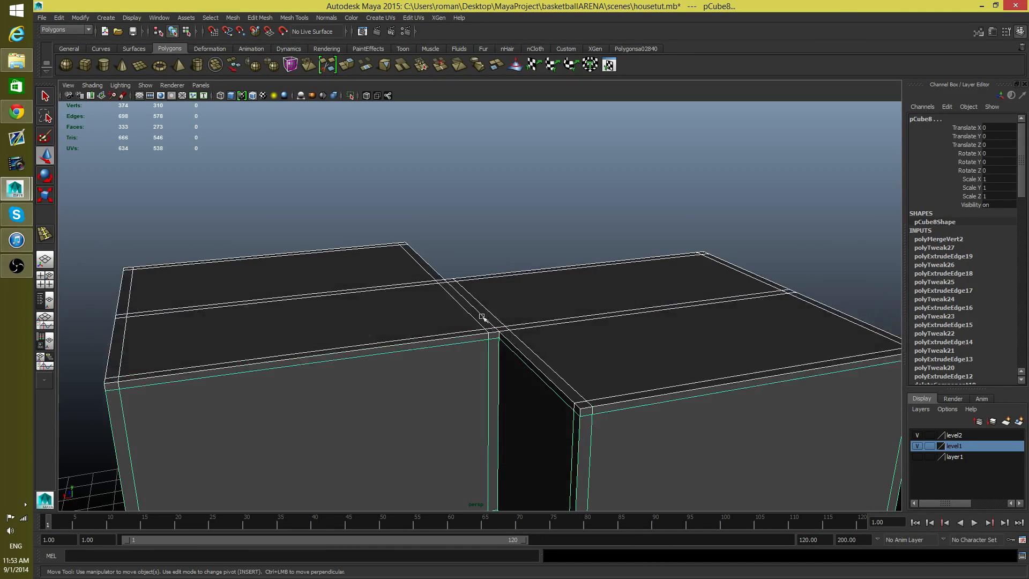
pyautogui.click(234, 18)
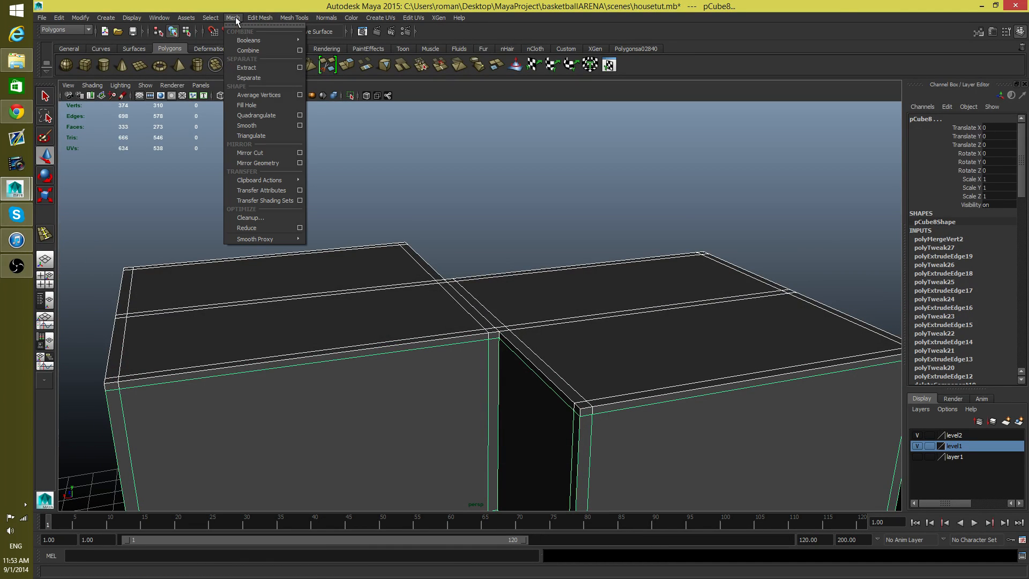
pyautogui.click(250, 52)
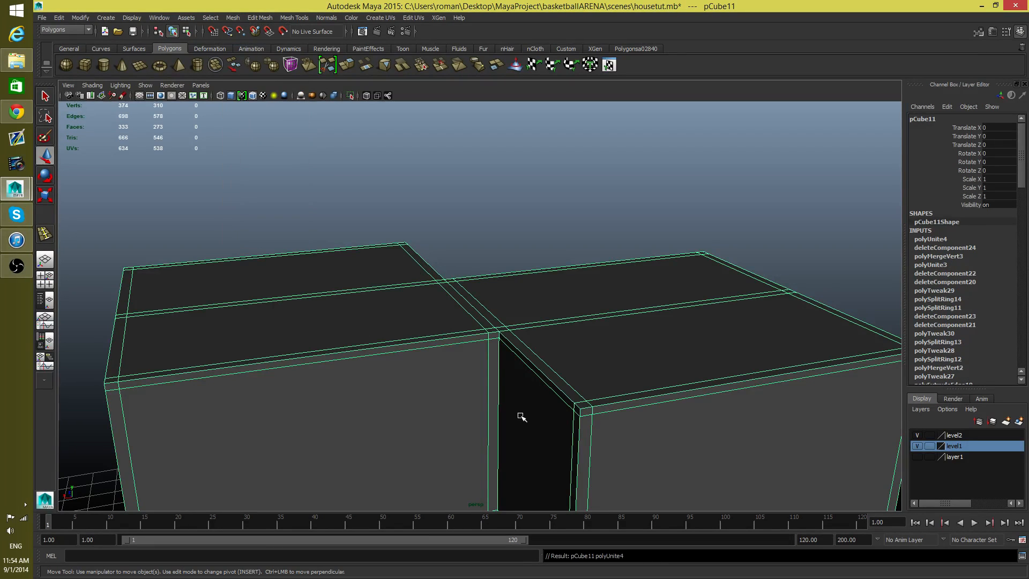
# Step: Merge the vertices of the roof and the wall tops around the upper part of the house
pyautogui.keyDown('alt'); pyautogui.moveTo(518, 416); pyautogui.dragTo(611, 370); pyautogui.keyUp('alt')
pyautogui.moveTo(612, 334); pyautogui.dragTo(572, 332, button='right')
pyautogui.keyDown('alt'); pyautogui.moveTo(562, 344); pyautogui.dragTo(549, 364); pyautogui.keyUp('alt')
pyautogui.moveTo(159, 257); pyautogui.dragTo(316, 51)
pyautogui.click(261, 18)
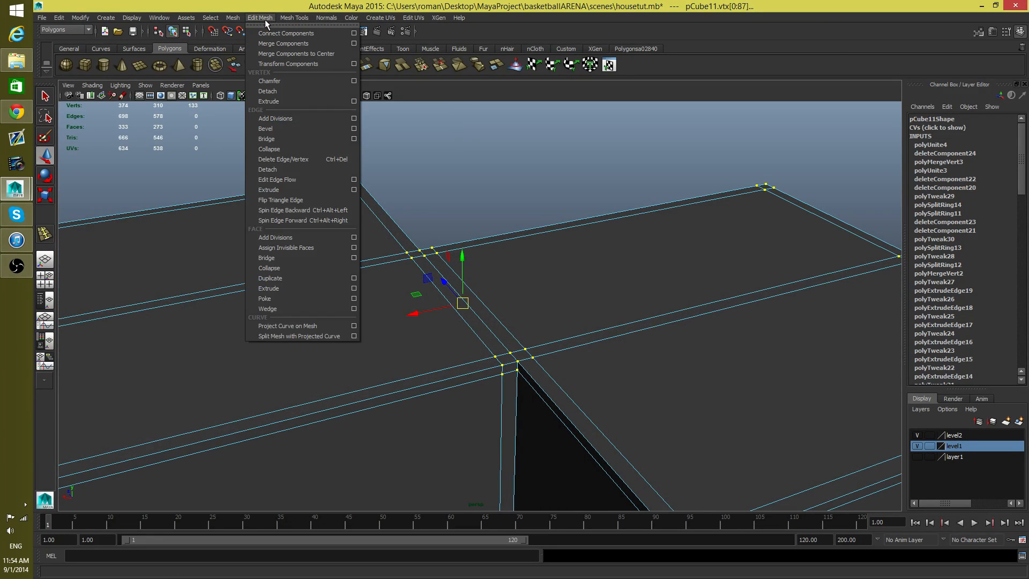
pyautogui.click(290, 45)
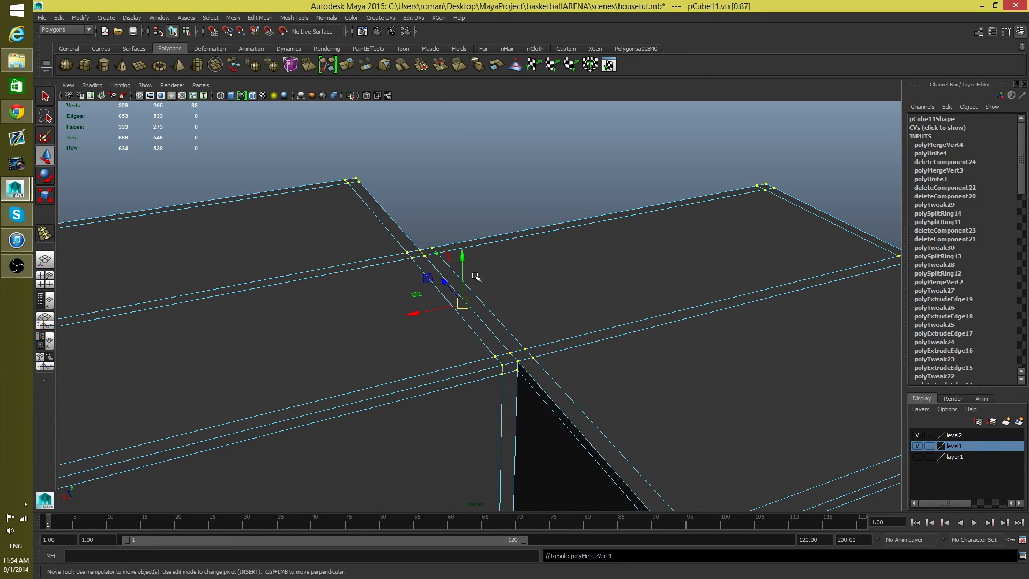
# Step: Examine the joined roof and wall corners from outside and inside the house
pyautogui.scroll(-4, 397, 325)
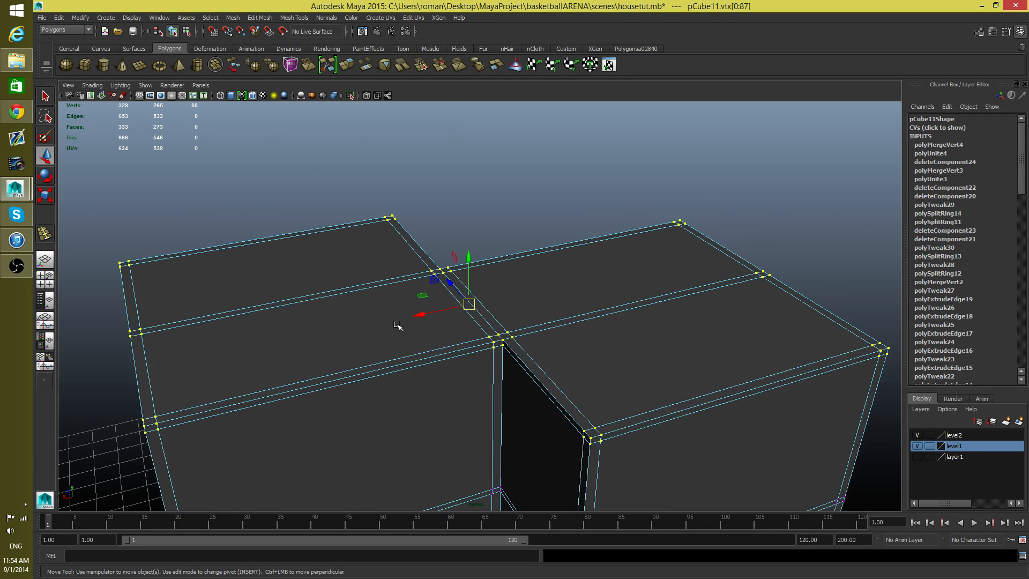
pyautogui.keyDown('alt'); pyautogui.moveTo(547, 349); pyautogui.dragTo(515, 331, button='middle'); pyautogui.keyUp('alt')
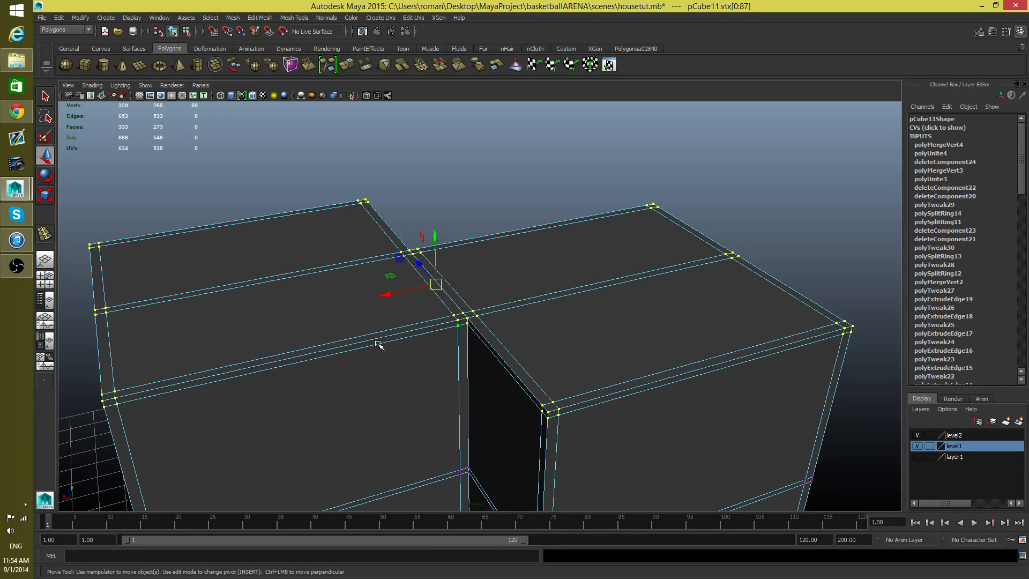
pyautogui.keyDown('alt'); pyautogui.moveTo(646, 309); pyautogui.dragTo(536, 309, button='right'); pyautogui.keyUp('alt')
pyautogui.keyDown('alt'); pyautogui.moveTo(517, 384); pyautogui.dragTo(400, 358); pyautogui.keyUp('alt')
pyautogui.keyDown('alt'); pyautogui.moveTo(400, 357); pyautogui.dragTo(911, 442, button='right'); pyautogui.keyUp('alt')
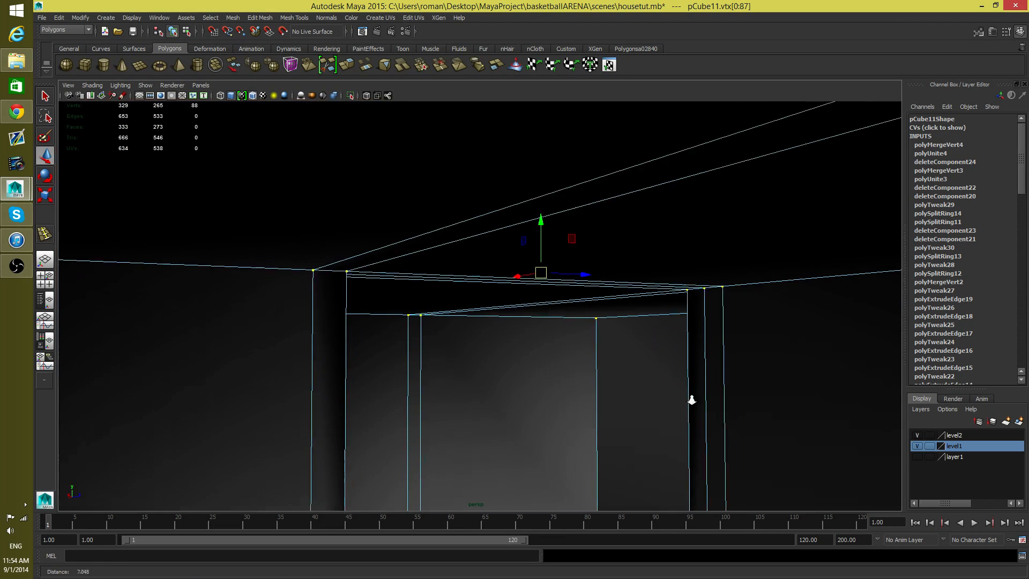
pyautogui.keyDown('alt'); pyautogui.moveTo(689, 395); pyautogui.dragTo(539, 257); pyautogui.keyUp('alt')
# Step: Preview the house smoothed, inspect it inside and out, and return to the unsmoothed display
pyautogui.press('3')
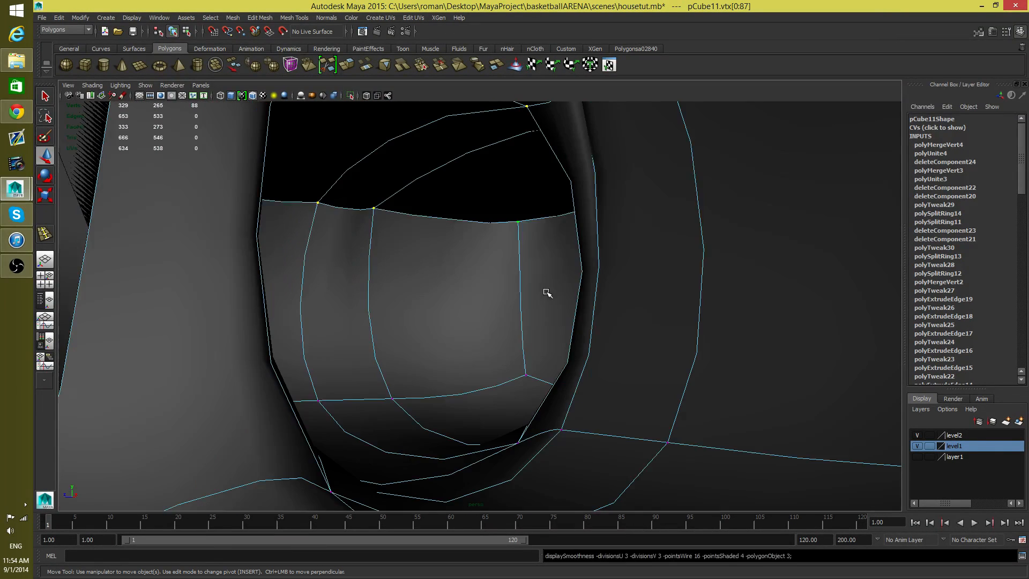
pyautogui.scroll(-12, 543, 301)
pyautogui.keyDown('alt'); pyautogui.moveTo(539, 304); pyautogui.dragTo(409, 318); pyautogui.keyUp('alt')
pyautogui.keyDown('alt'); pyautogui.moveTo(410, 319); pyautogui.dragTo(664, 407, button='right'); pyautogui.keyUp('alt')
pyautogui.keyDown('alt'); pyautogui.moveTo(413, 308); pyautogui.dragTo(447, 382, button='middle'); pyautogui.keyUp('alt')
pyautogui.keyDown('alt'); pyautogui.moveTo(447, 381); pyautogui.dragTo(483, 393); pyautogui.keyUp('alt')
pyautogui.press('1')
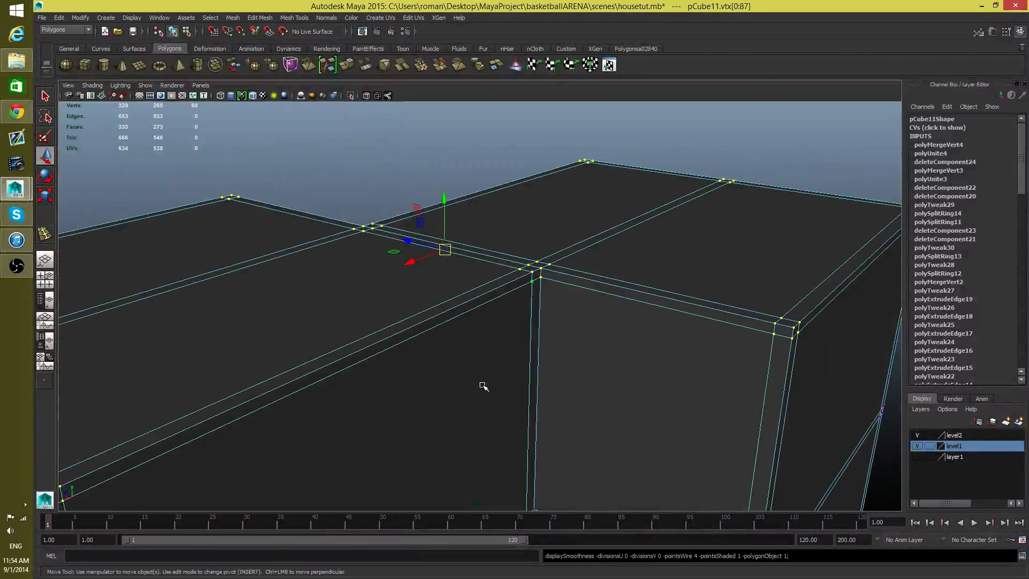
# Step: Compare the smoothed and unsmoothed displays at the inner corner where the roof meets the walls
pyautogui.press('3')
pyautogui.press('1')
pyautogui.press('3')
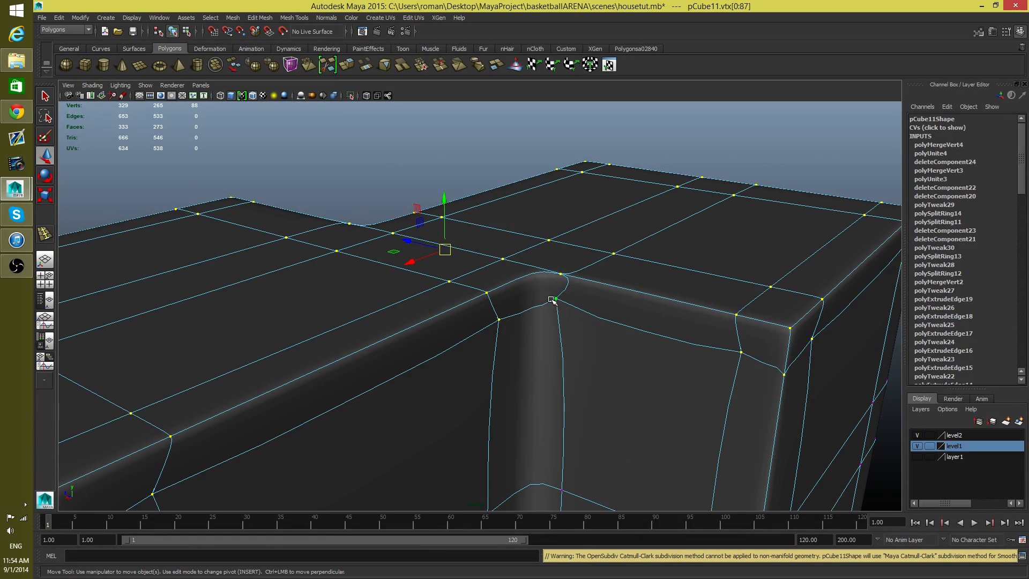
pyautogui.keyDown('alt'); pyautogui.moveTo(552, 300); pyautogui.dragTo(695, 357); pyautogui.keyUp('alt')
pyautogui.press('1')
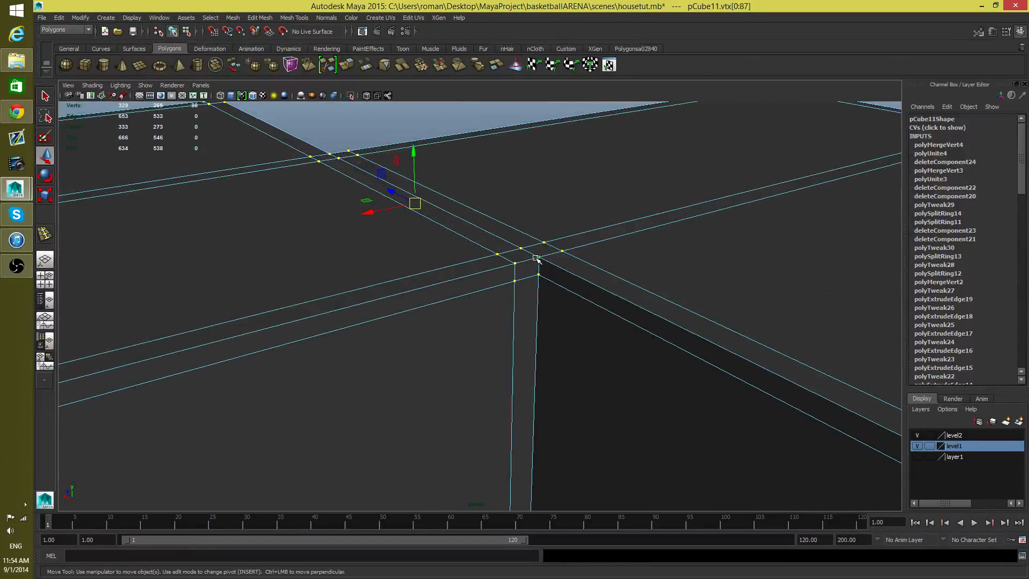
# Step: Merge the selected roof and wall-top vertices again and inspect the smoothed preview of the house from outside
pyautogui.click(235, 19)
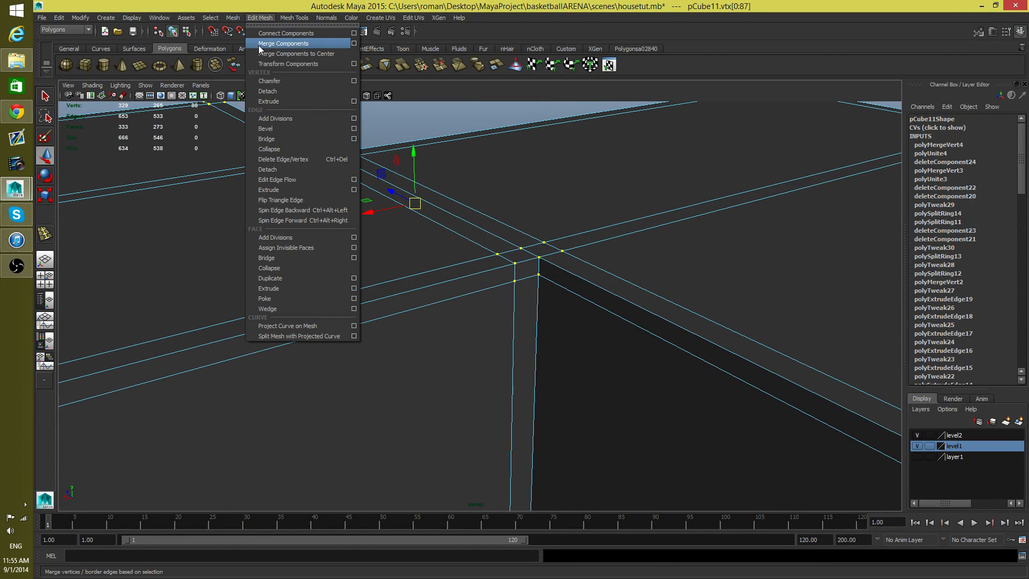
pyautogui.click(260, 46)
pyautogui.press('3')
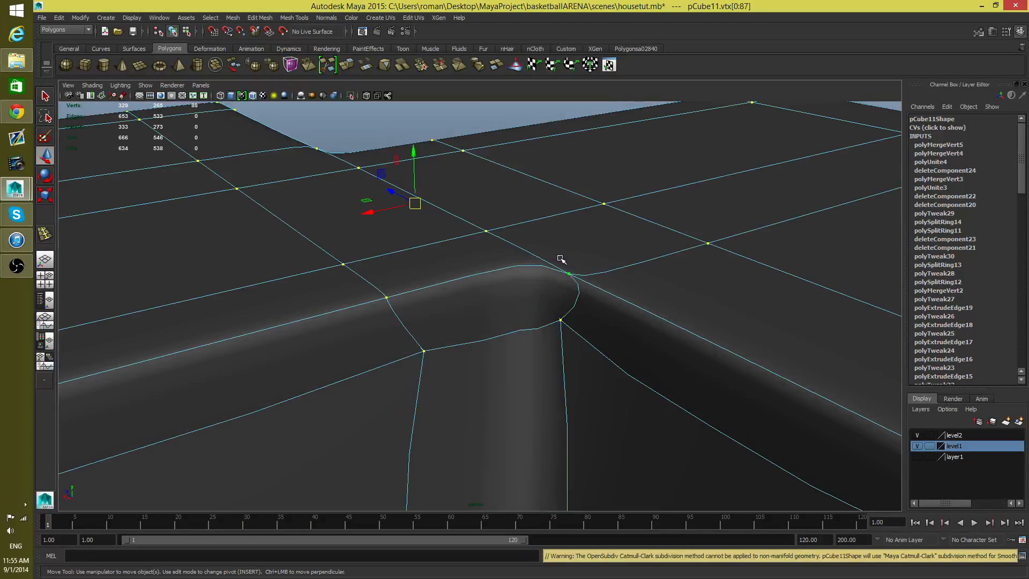
pyautogui.keyDown('alt'); pyautogui.moveTo(555, 289); pyautogui.dragTo(762, 331); pyautogui.keyUp('alt')
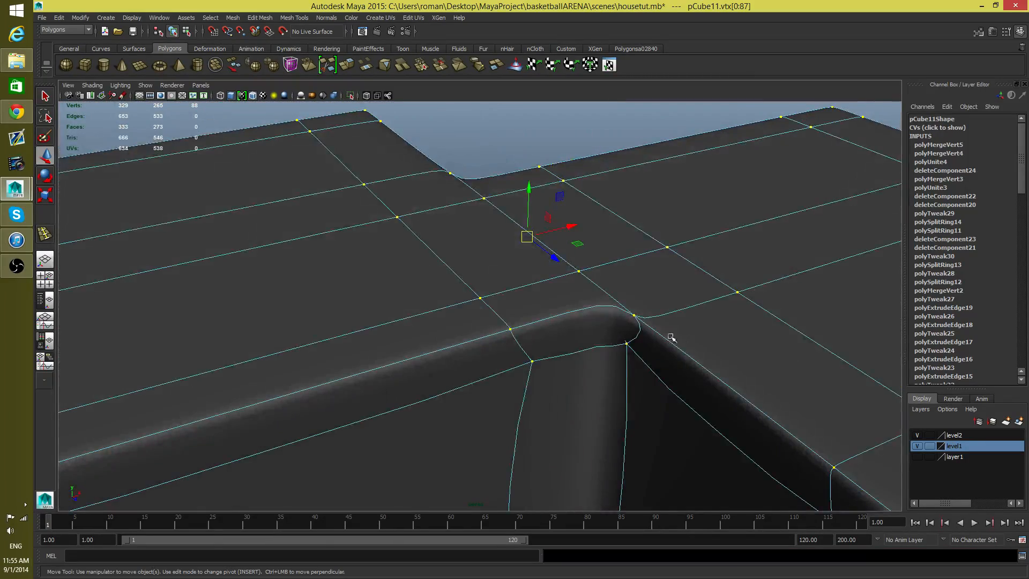
pyautogui.keyDown('alt'); pyautogui.moveTo(672, 338); pyautogui.dragTo(505, 347, button='right'); pyautogui.keyUp('alt')
pyautogui.keyDown('alt'); pyautogui.moveTo(506, 346); pyautogui.dragTo(528, 241, button='middle'); pyautogui.keyUp('alt')
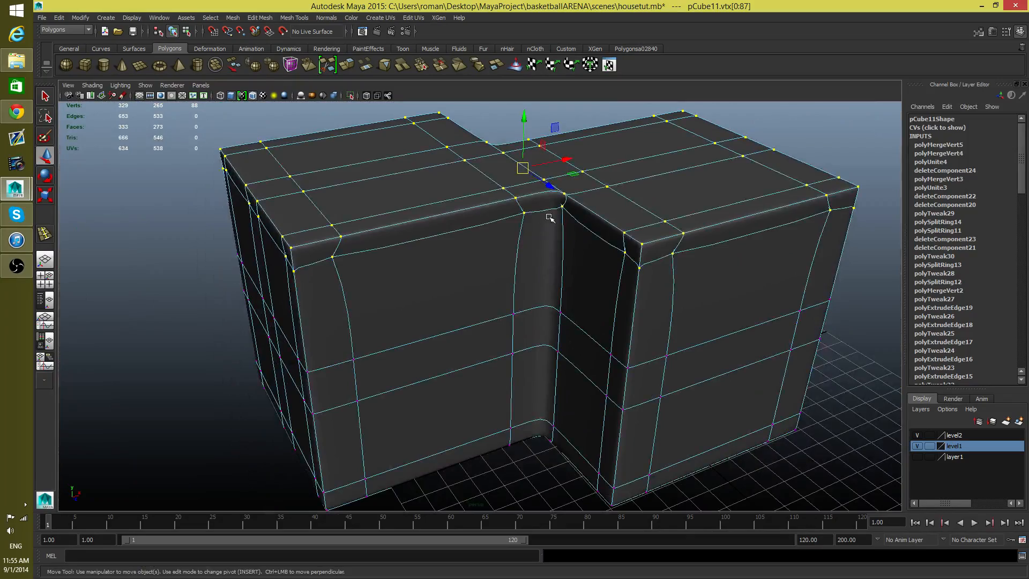
pyautogui.keyDown('alt'); pyautogui.moveTo(549, 217); pyautogui.dragTo(510, 306); pyautogui.keyUp('alt')
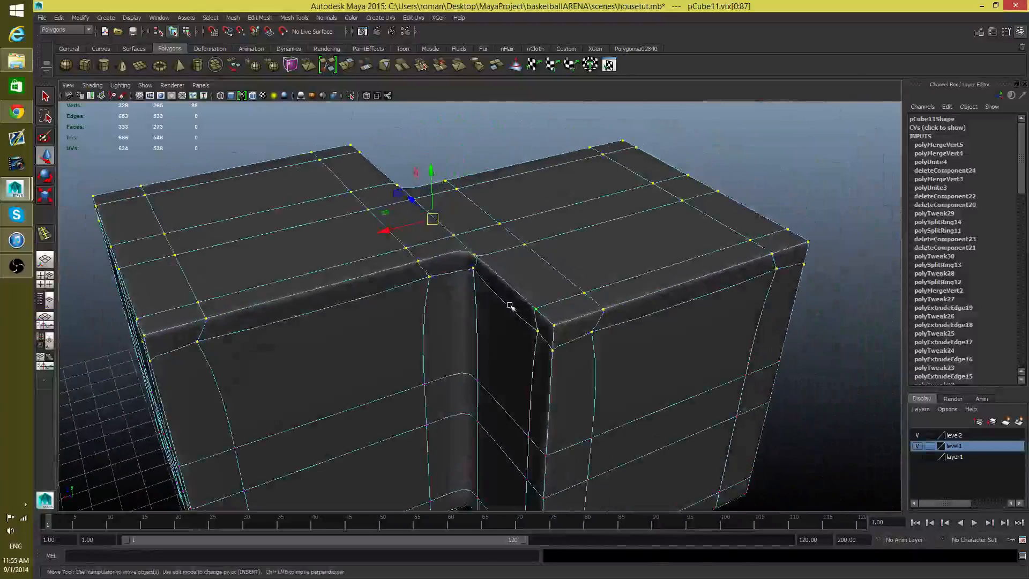
# Step: Compare the unsmoothed and smoothed displays at the inner roof corner and select the corner vertex below the roof edge
pyautogui.press('1')
pyautogui.keyDown('alt'); pyautogui.moveTo(460, 297); pyautogui.dragTo(663, 361, button='right'); pyautogui.keyUp('alt')
pyautogui.keyDown('alt'); pyautogui.moveTo(542, 225); pyautogui.dragTo(574, 367, button='middle'); pyautogui.keyUp('alt')
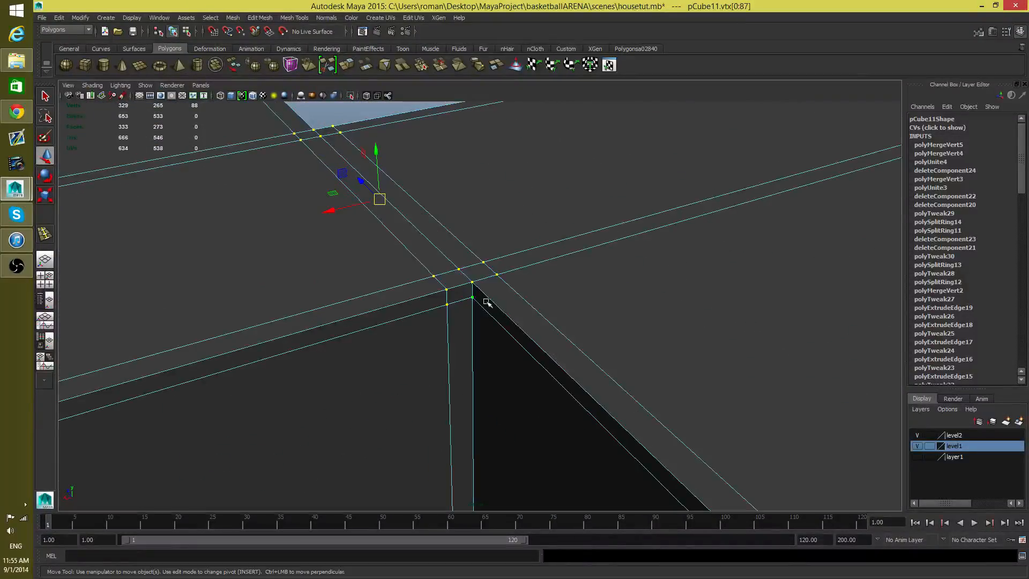
pyautogui.press('3')
pyautogui.click(489, 344)
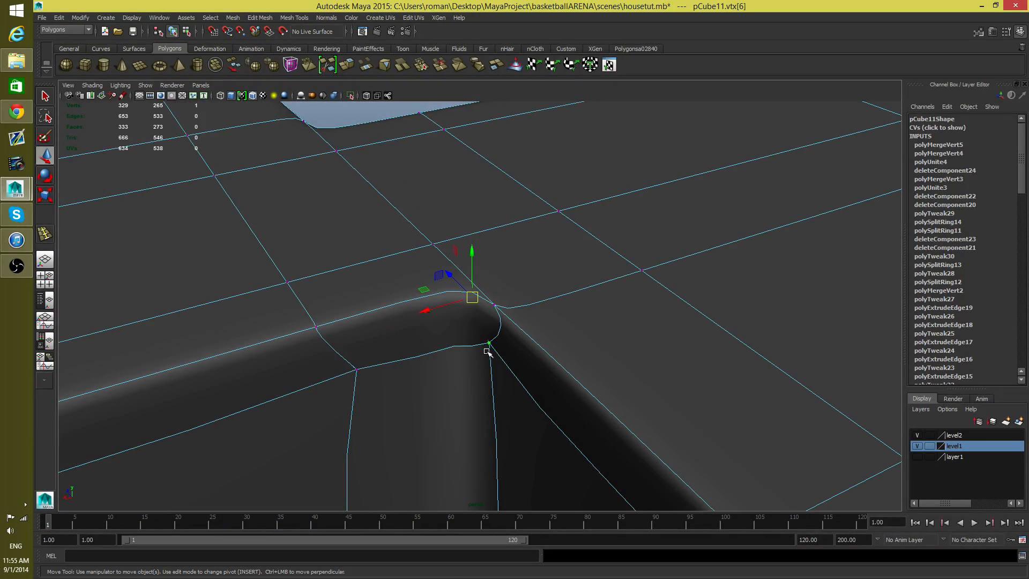
# Step: Test-move the vertices at the inner roof corner in the unsmoothed display and undo the moves
pyautogui.press('1')
pyautogui.keyDown('alt'); pyautogui.moveTo(418, 334); pyautogui.dragTo(552, 351, button='right'); pyautogui.keyUp('alt')
pyautogui.moveTo(382, 270)
pyautogui.mouseDown()
pyautogui.moveTo(356, 275)
pyautogui.moveTo(370, 274)
pyautogui.mouseUp()
pyautogui.hotkey('ctrl', 'z')
pyautogui.click(432, 163)
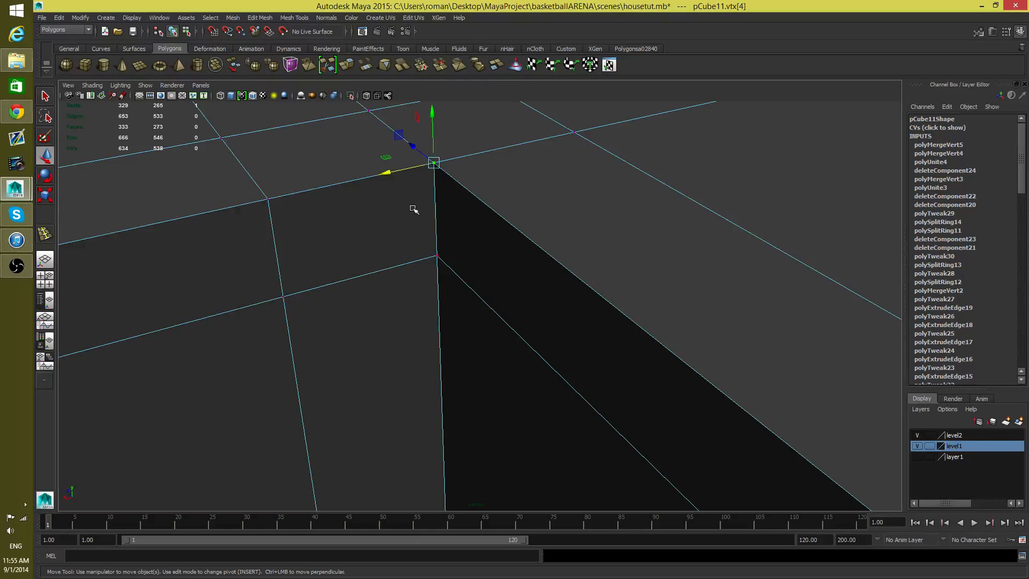
pyautogui.moveTo(385, 171); pyautogui.dragTo(359, 187)
pyautogui.hotkey('ctrl', 'z')
# Step: Test-move the ceiling corner vertices inside the house to check how they are joined, undoing the moves
pyautogui.keyDown('alt'); pyautogui.moveTo(325, 251); pyautogui.dragTo(322, 402); pyautogui.keyUp('alt')
pyautogui.click(659, 182)
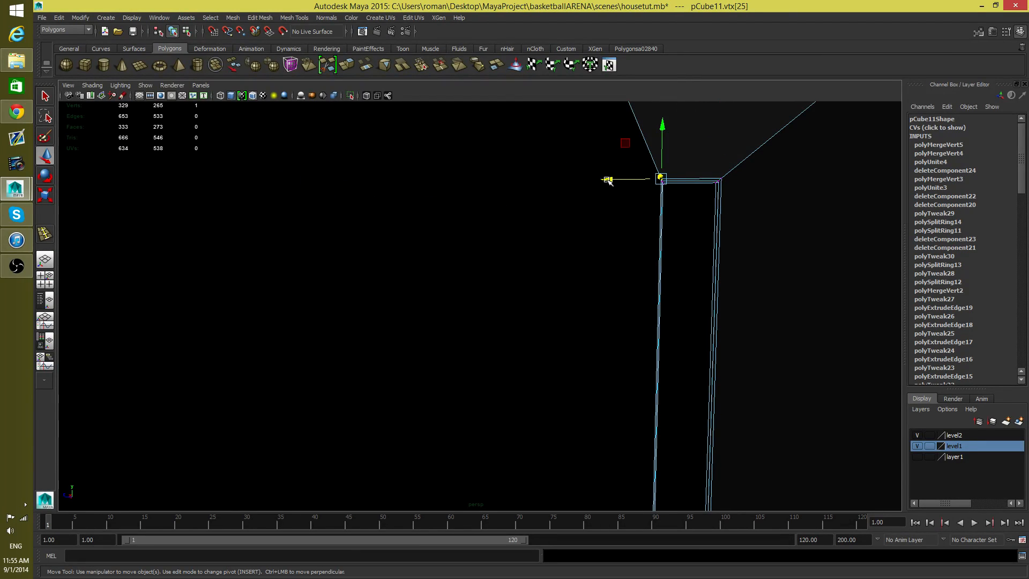
pyautogui.moveTo(610, 179); pyautogui.dragTo(602, 178)
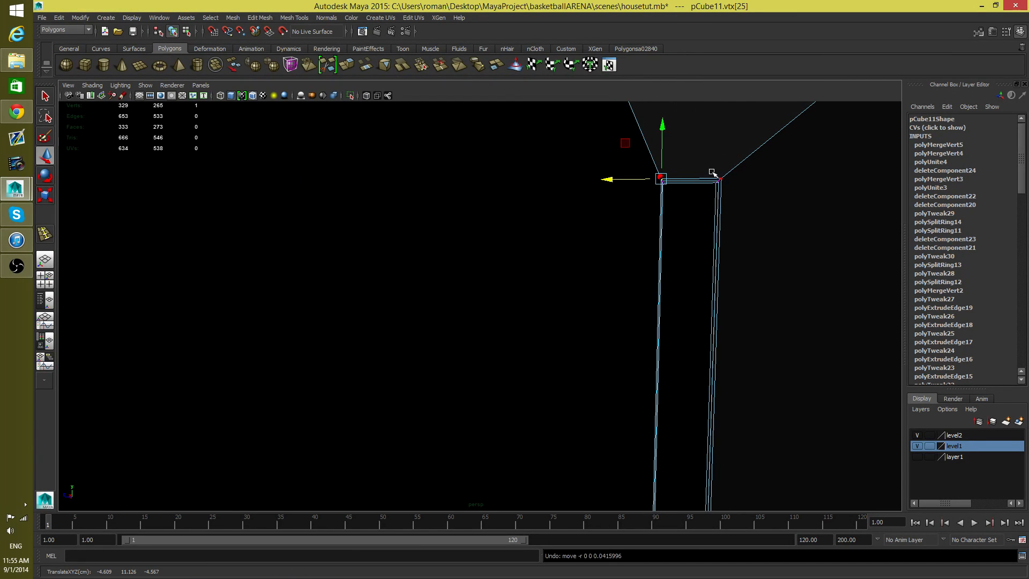
pyautogui.click(720, 178)
pyautogui.moveTo(695, 180)
pyautogui.mouseDown()
pyautogui.moveTo(666, 177)
pyautogui.moveTo(680, 183)
pyautogui.mouseUp()
pyautogui.keyDown('alt'); pyautogui.moveTo(530, 235); pyautogui.dragTo(421, 254); pyautogui.keyUp('alt')
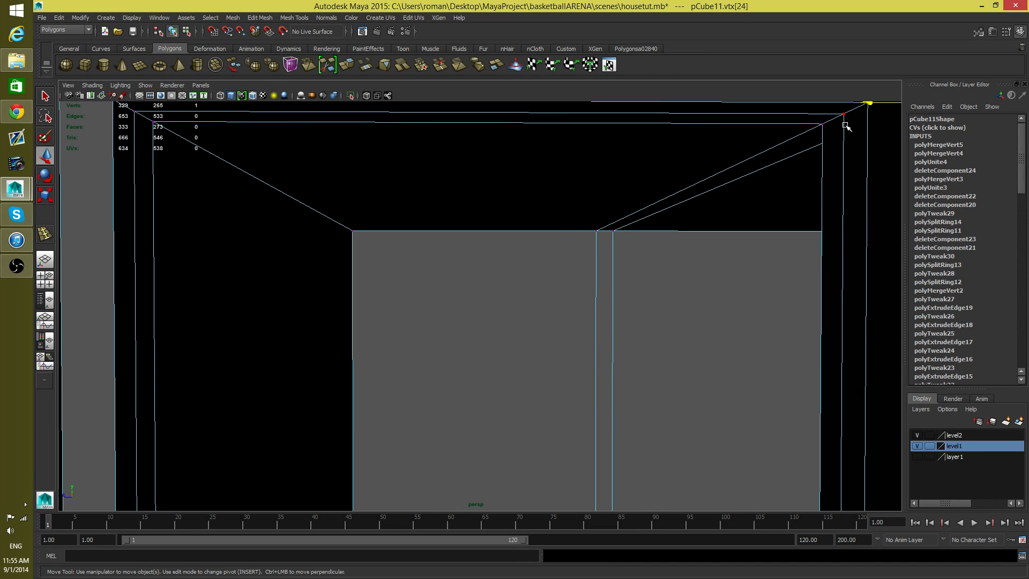
pyautogui.moveTo(798, 114); pyautogui.dragTo(773, 117)
pyautogui.hotkey('ctrl', 'z')
pyautogui.keyDown('alt'); pyautogui.moveTo(159, 115); pyautogui.dragTo(132, 150); pyautogui.keyUp('alt')
pyautogui.hotkey('ctrl', 'z')
pyautogui.keyDown('alt'); pyautogui.moveTo(169, 198); pyautogui.dragTo(320, 286, button='middle'); pyautogui.keyUp('alt')
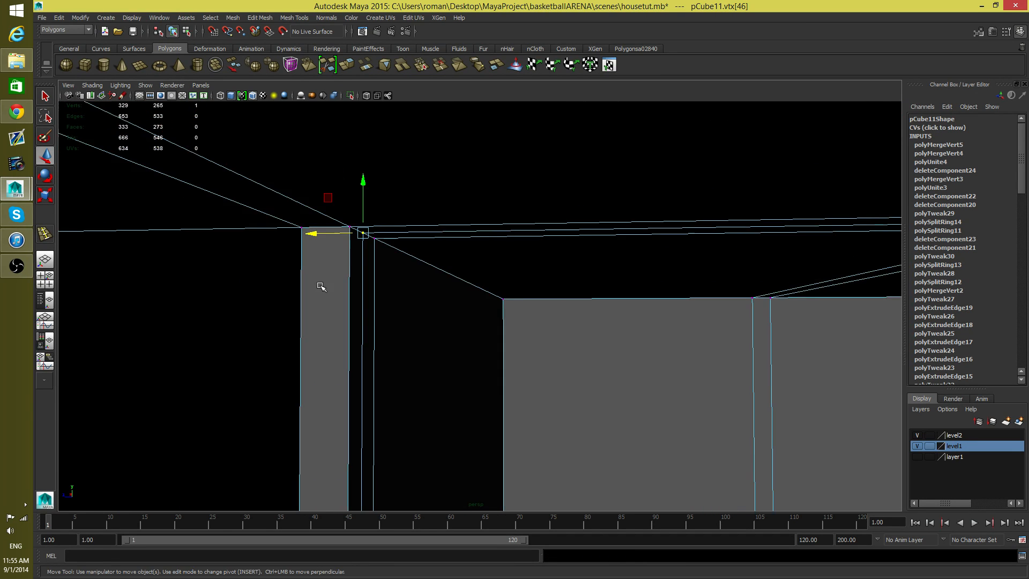
# Step: Preview the house smoothed, return to the unsmoothed display, and examine the roof edges and the two-storey outer walls
pyautogui.keyDown('alt'); pyautogui.moveTo(593, 240); pyautogui.dragTo(402, 303); pyautogui.keyUp('alt')
pyautogui.press('3')
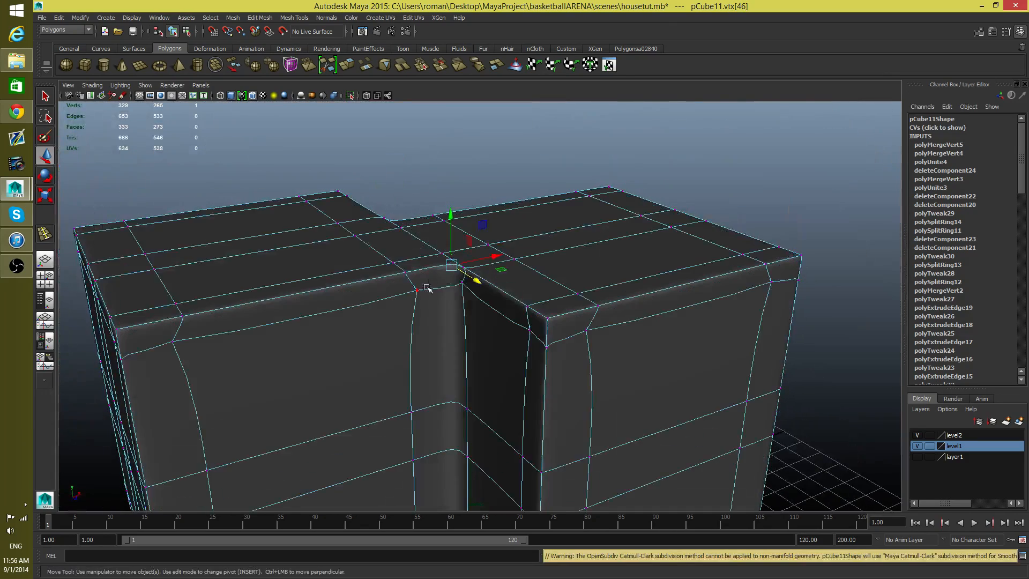
pyautogui.press('1')
pyautogui.scroll(-5, 430, 311)
pyautogui.keyDown('alt'); pyautogui.moveTo(429, 311); pyautogui.dragTo(261, 306); pyautogui.keyUp('alt')
pyautogui.keyDown('alt'); pyautogui.moveTo(261, 307); pyautogui.dragTo(579, 377, button='right'); pyautogui.keyUp('alt')
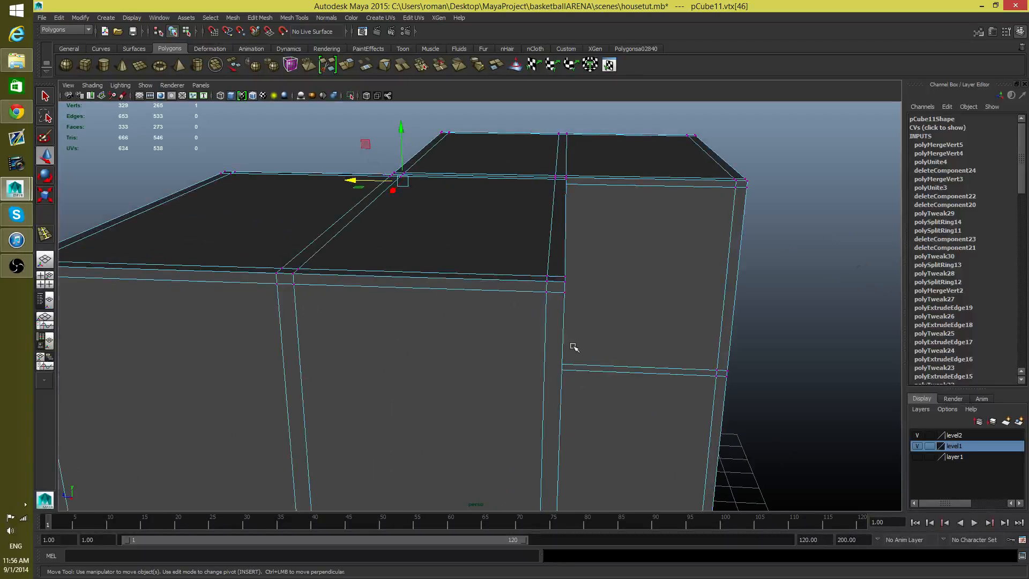
pyautogui.keyDown('alt'); pyautogui.moveTo(572, 350); pyautogui.dragTo(453, 323); pyautogui.keyUp('alt')
pyautogui.scroll(-5, 444, 324)
pyautogui.keyDown('alt'); pyautogui.moveTo(485, 343); pyautogui.dragTo(355, 302, button='middle'); pyautogui.keyUp('alt')
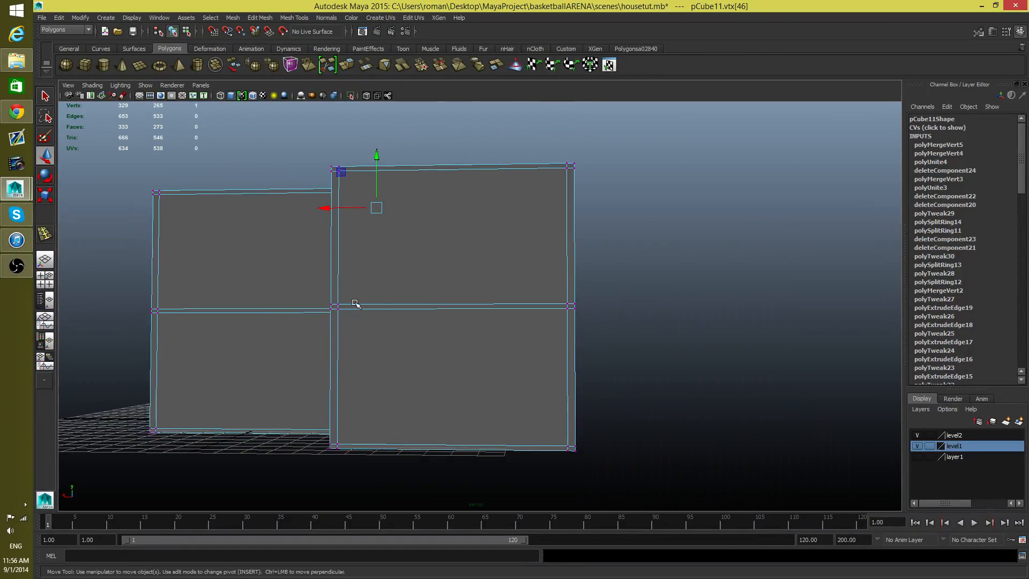
pyautogui.keyDown('alt'); pyautogui.moveTo(356, 300); pyautogui.dragTo(449, 279); pyautogui.keyUp('alt')
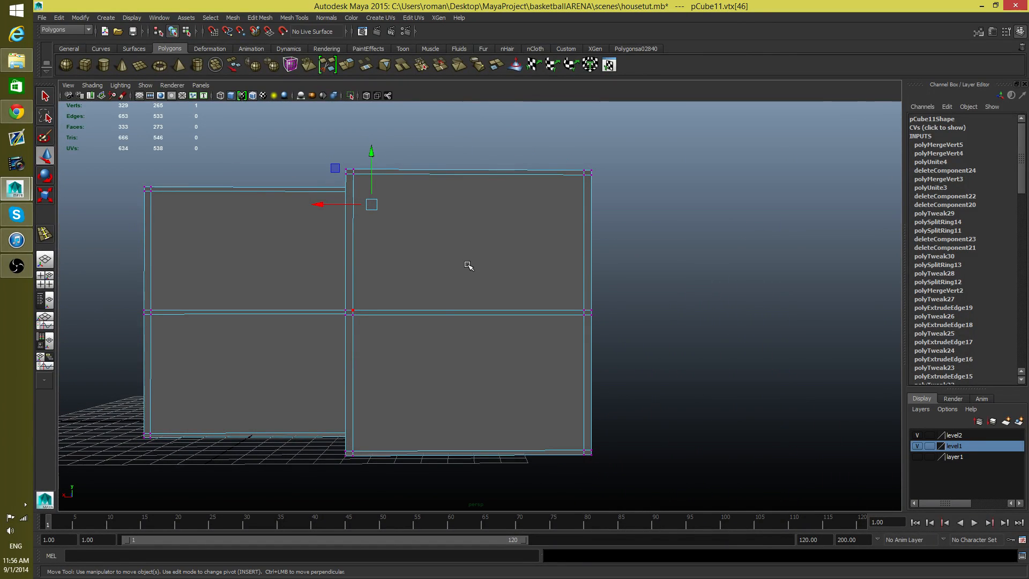
pyautogui.keyDown('shift'); pyautogui.moveTo(467, 266); pyautogui.dragTo(423, 279, button='right'); pyautogui.keyUp('shift')
# Step: Insert two horizontal edge loops around the upper-storey walls, one above the floor line and one below the roof
pyautogui.press('F8')
pyautogui.press('F8')
pyautogui.keyDown('alt'); pyautogui.moveTo(577, 303); pyautogui.dragTo(567, 283); pyautogui.keyUp('alt')
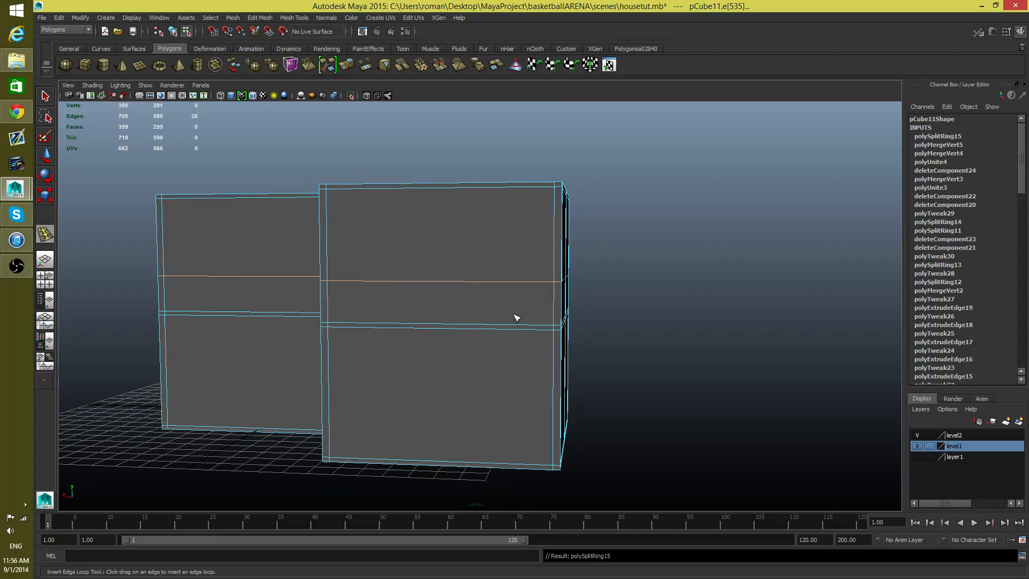
pyautogui.moveTo(516, 317)
pyautogui.keyDown('alt'); pyautogui.mouseDown()
pyautogui.moveTo(432, 336)
pyautogui.moveTo(505, 319)
pyautogui.mouseUp(); pyautogui.keyUp('alt')
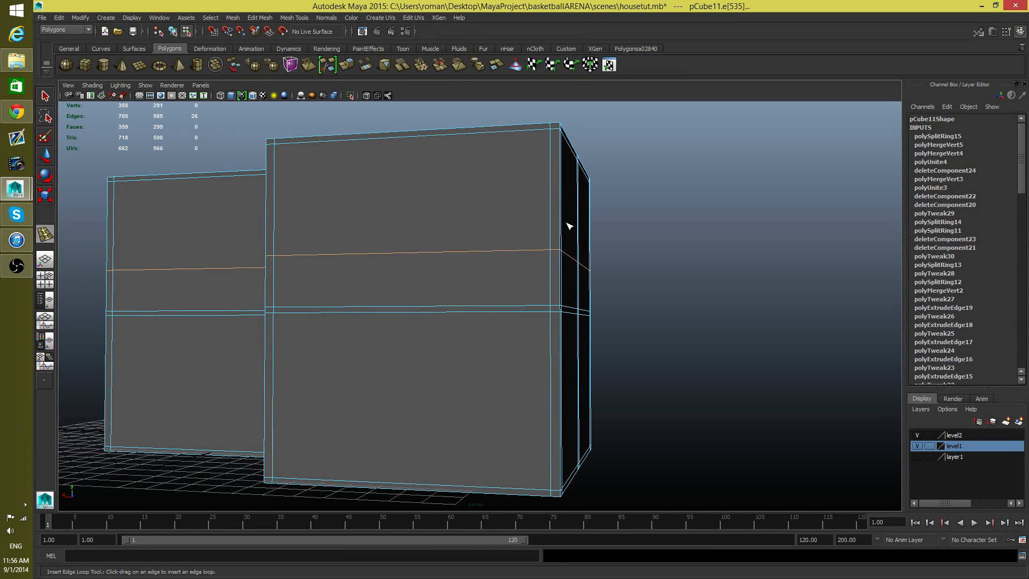
pyautogui.keyDown('alt'); pyautogui.moveTo(569, 225); pyautogui.dragTo(579, 207); pyautogui.keyUp('alt')
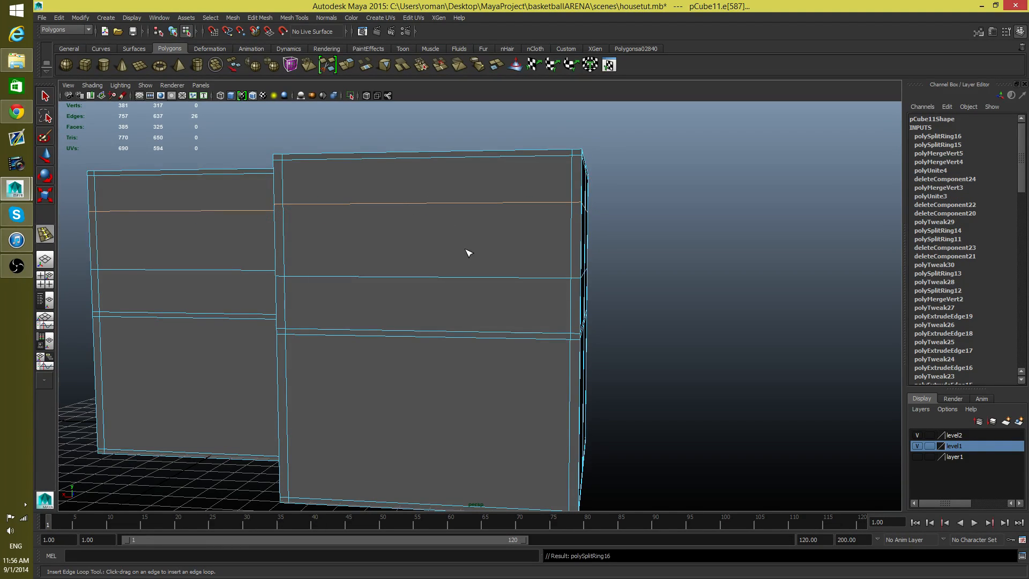
# Step: Insert two closely spaced vertical edge loops near the middle of the protruding wing's outer wall
pyautogui.keyDown('alt'); pyautogui.moveTo(469, 253); pyautogui.dragTo(478, 251); pyautogui.keyUp('alt')
pyautogui.keyDown('alt'); pyautogui.moveTo(397, 260); pyautogui.dragTo(373, 210); pyautogui.keyUp('alt')
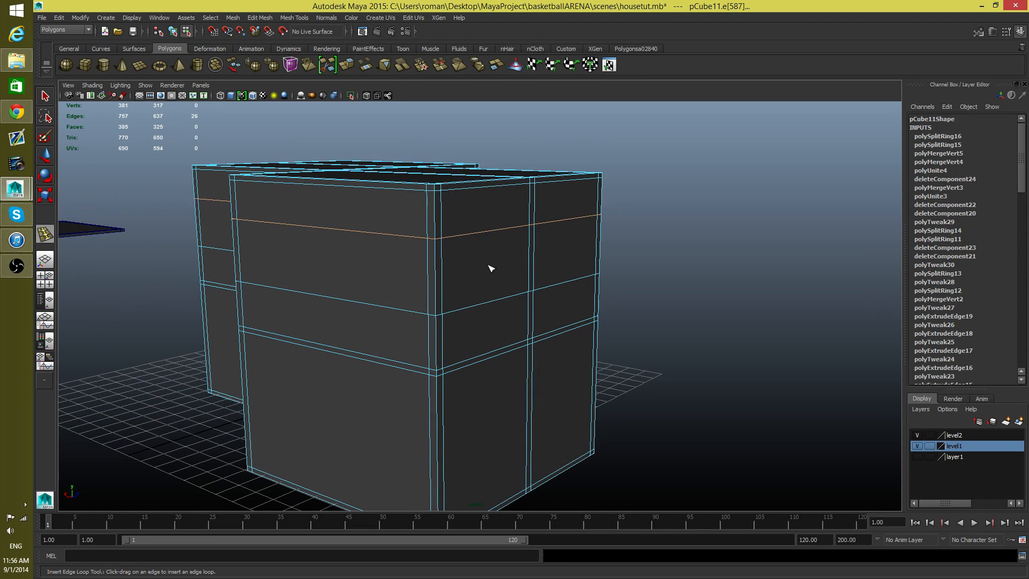
pyautogui.keyDown('alt'); pyautogui.moveTo(397, 269); pyautogui.dragTo(449, 257); pyautogui.keyUp('alt')
pyautogui.moveTo(443, 215); pyautogui.dragTo(436, 214)
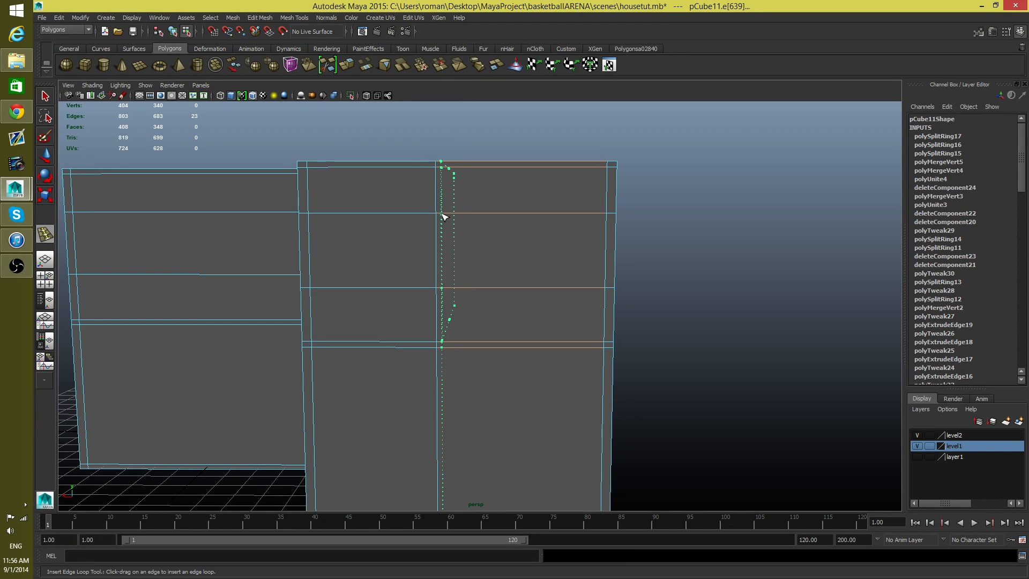
pyautogui.moveTo(444, 216); pyautogui.dragTo(444, 216)
# Step: Turn on X-ray shading and examine the house's edge loops from several sides
pyautogui.keyDown('alt'); pyautogui.moveTo(489, 304); pyautogui.dragTo(512, 314); pyautogui.keyUp('alt')
pyautogui.keyDown('alt'); pyautogui.moveTo(443, 332); pyautogui.dragTo(576, 344, button='right'); pyautogui.keyUp('alt')
pyautogui.keyDown('alt'); pyautogui.moveTo(576, 344); pyautogui.dragTo(518, 335); pyautogui.keyUp('alt')
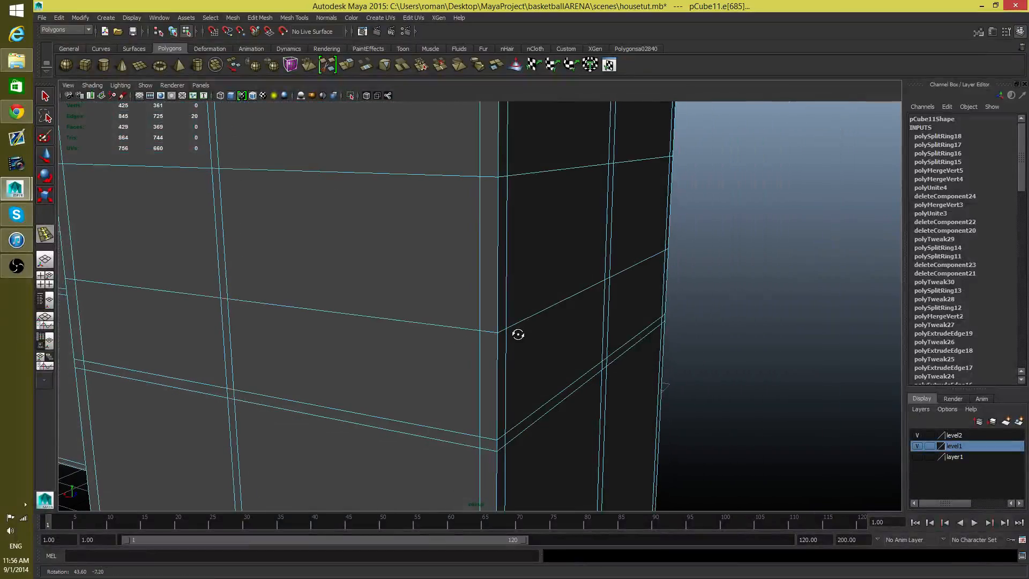
pyautogui.click(93, 85)
pyautogui.click(119, 193)
pyautogui.moveTo(449, 278)
pyautogui.keyDown('alt'); pyautogui.mouseDown(button='right')
pyautogui.moveTo(362, 267)
pyautogui.moveTo(241, 287)
pyautogui.mouseUp(button='right'); pyautogui.keyUp('alt')
pyautogui.keyDown('alt'); pyautogui.moveTo(241, 287); pyautogui.dragTo(412, 252); pyautogui.keyUp('alt')
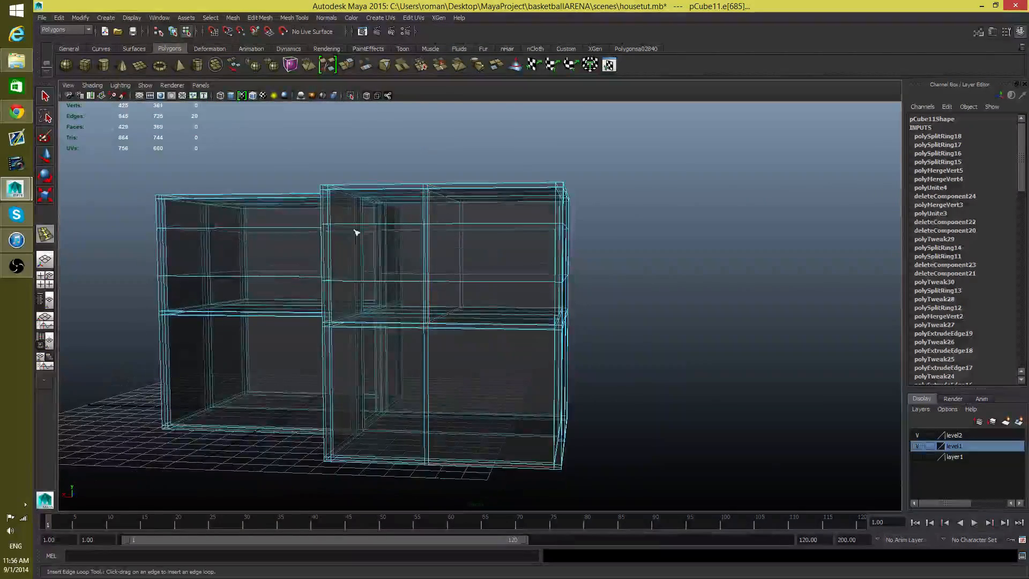
pyautogui.keyDown('alt'); pyautogui.moveTo(304, 263); pyautogui.dragTo(433, 284); pyautogui.keyUp('alt')
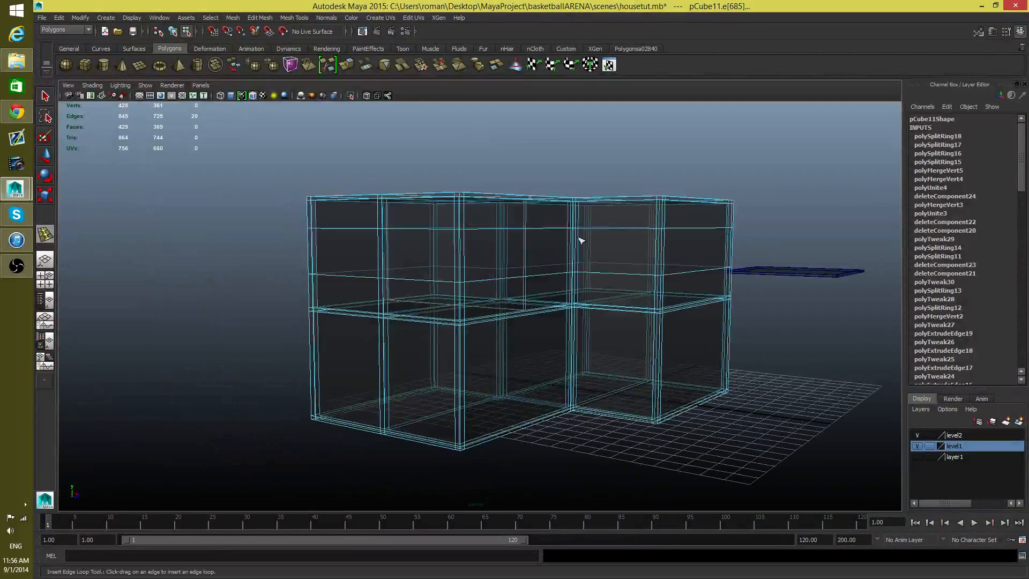
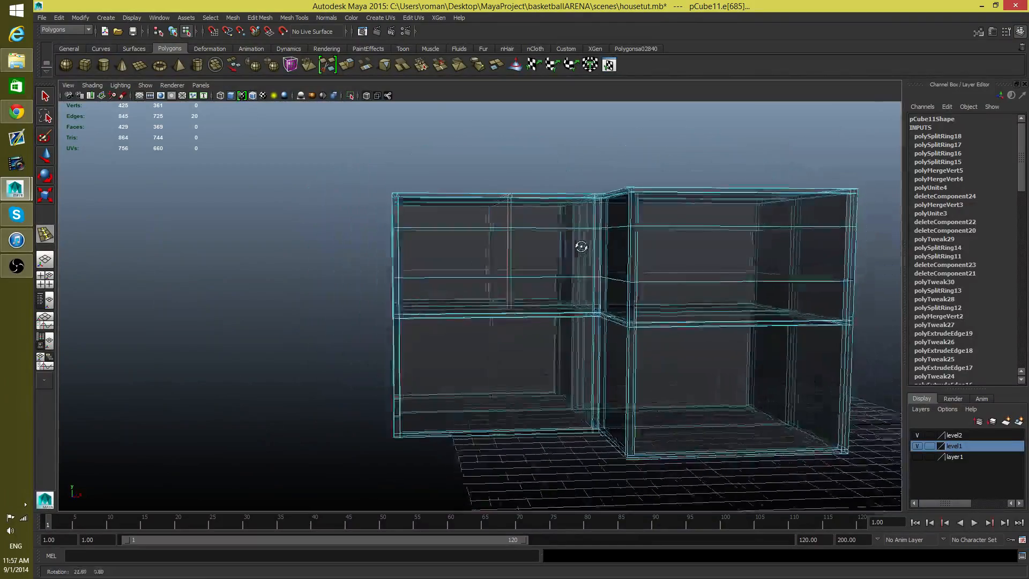
# Step: Examine the two vertical edge loops on the upper-storey wall, checking where they end near the floor line and roof
pyautogui.keyDown('alt'); pyautogui.moveTo(501, 292); pyautogui.dragTo(668, 368, button='right'); pyautogui.keyUp('alt')
pyautogui.keyDown('alt'); pyautogui.moveTo(589, 266); pyautogui.dragTo(514, 290); pyautogui.keyUp('alt')
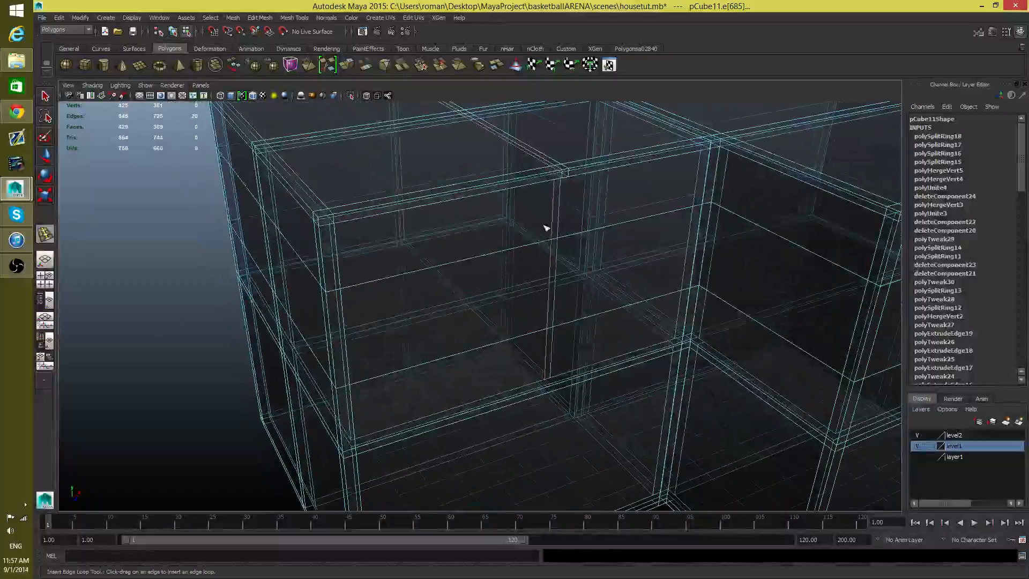
pyautogui.keyDown('alt'); pyautogui.moveTo(544, 228); pyautogui.dragTo(510, 340, button='middle'); pyautogui.keyUp('alt')
pyautogui.keyDown('alt'); pyautogui.moveTo(510, 341); pyautogui.dragTo(488, 320); pyautogui.keyUp('alt')
pyautogui.keyDown('alt'); pyautogui.moveTo(525, 263); pyautogui.dragTo(501, 243); pyautogui.keyUp('alt')
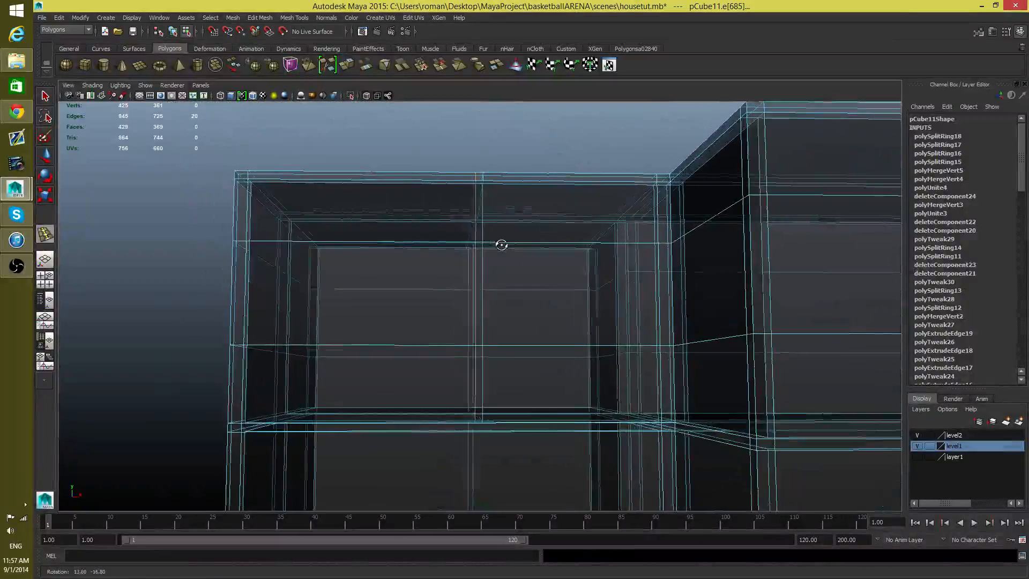
pyautogui.keyDown('alt'); pyautogui.moveTo(493, 284); pyautogui.dragTo(528, 280); pyautogui.keyUp('alt')
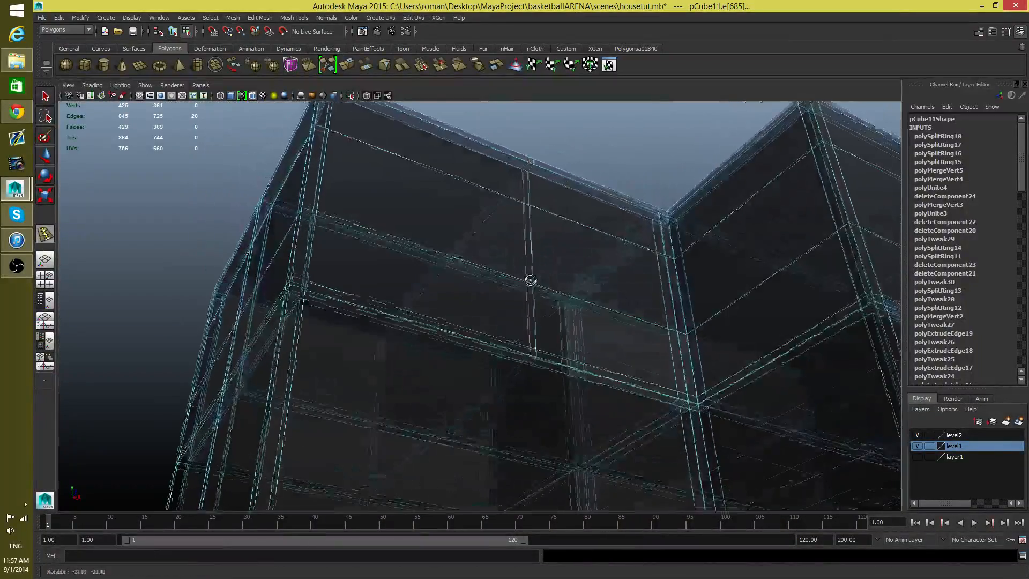
pyautogui.keyDown('alt'); pyautogui.moveTo(528, 280); pyautogui.dragTo(633, 377, button='right'); pyautogui.keyUp('alt')
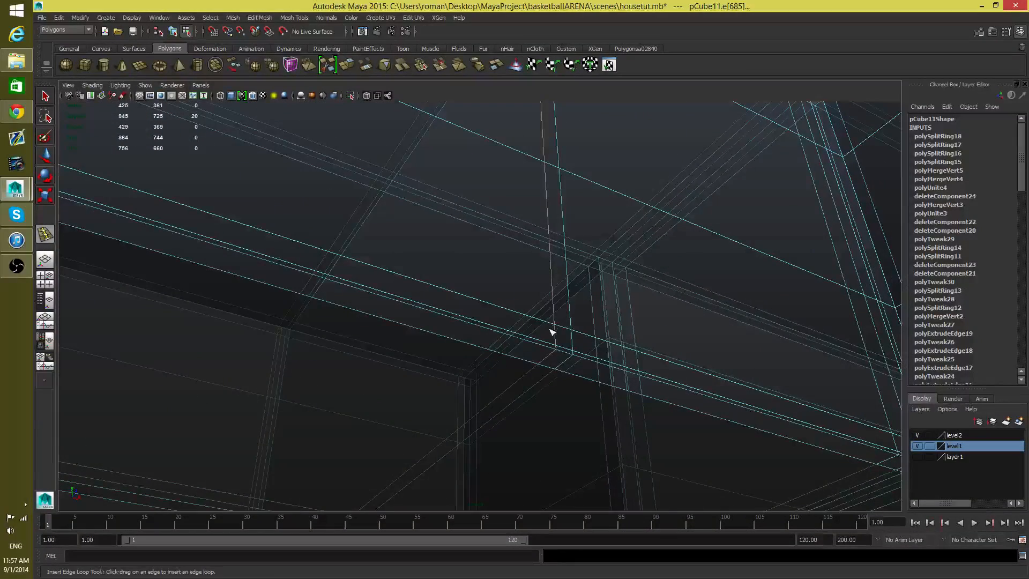
pyautogui.keyDown('alt'); pyautogui.moveTo(562, 304); pyautogui.dragTo(560, 378, button='right'); pyautogui.keyUp('alt')
# Step: Turn off X-ray shading and undo the two vertical edge loops on the wing's outer wall
pyautogui.click(91, 86)
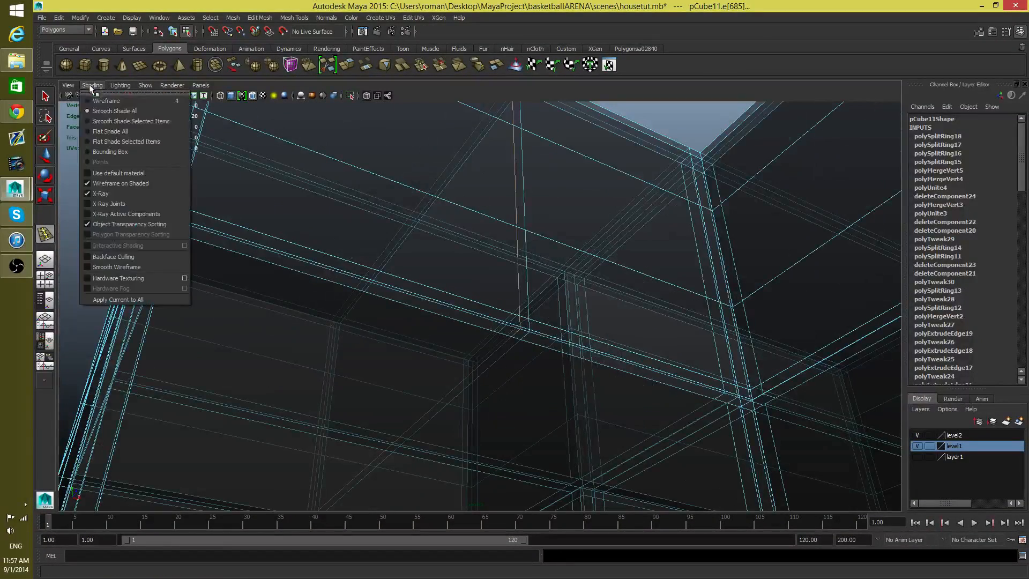
pyautogui.click(111, 193)
pyautogui.keyDown('alt'); pyautogui.moveTo(522, 341); pyautogui.dragTo(509, 402); pyautogui.keyUp('alt')
pyautogui.keyDown('alt'); pyautogui.moveTo(508, 401); pyautogui.dragTo(533, 322, button='right'); pyautogui.keyUp('alt')
pyautogui.keyDown('alt'); pyautogui.moveTo(533, 321); pyautogui.dragTo(475, 400, button='middle'); pyautogui.keyUp('alt')
pyautogui.keyDown('alt'); pyautogui.moveTo(475, 400); pyautogui.dragTo(445, 348); pyautogui.keyUp('alt')
pyautogui.keyDown('alt'); pyautogui.moveTo(353, 242); pyautogui.dragTo(665, 272); pyautogui.keyUp('alt')
pyautogui.keyDown('alt'); pyautogui.moveTo(788, 277); pyautogui.dragTo(758, 312, button='middle'); pyautogui.keyUp('alt')
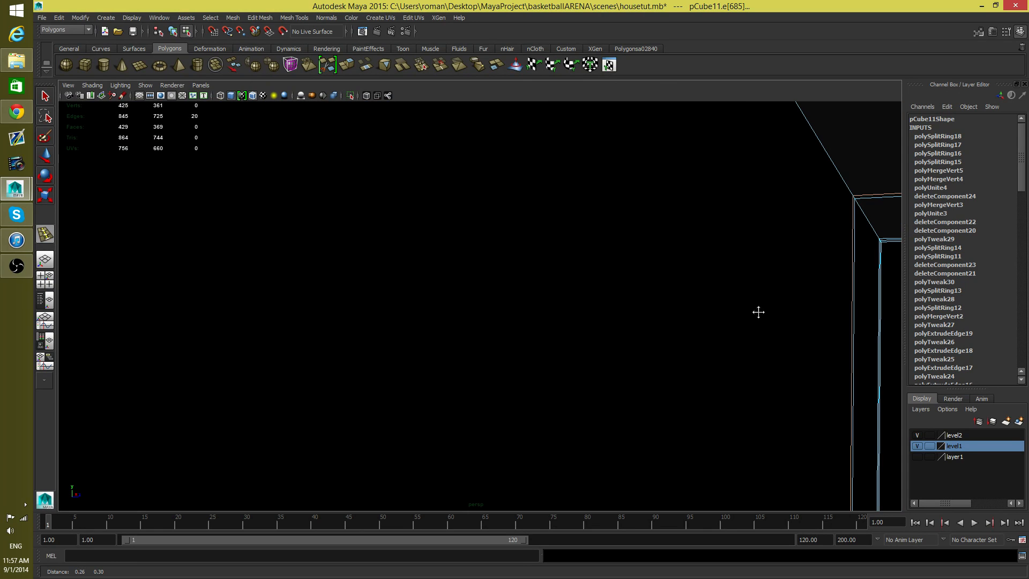
pyautogui.keyDown('alt'); pyautogui.moveTo(753, 314); pyautogui.dragTo(498, 323, button='right'); pyautogui.keyUp('alt')
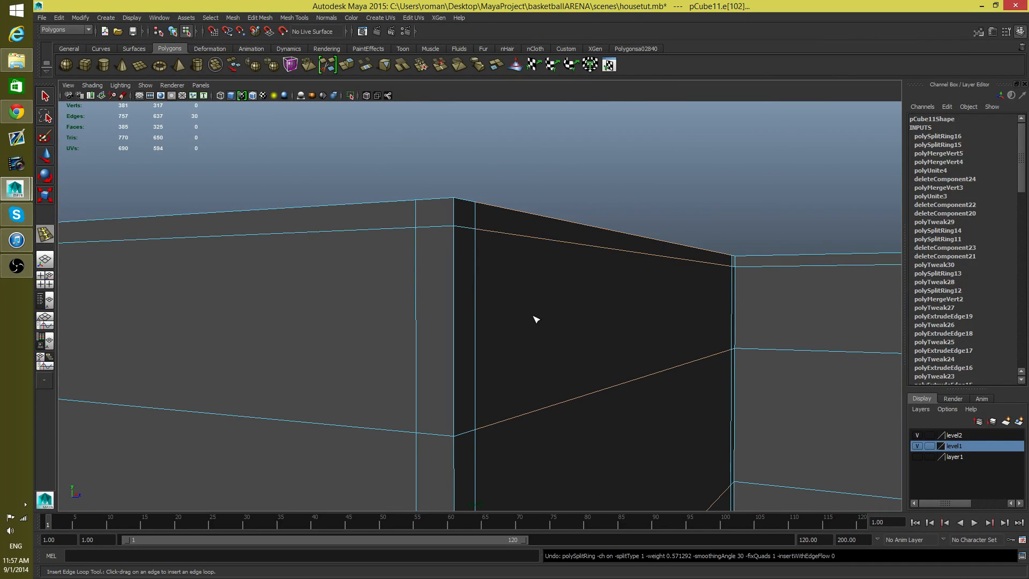
# Step: Try deleting the small shaded face at the wall corner just under the roof, and undo the deletion
pyautogui.keyDown('alt'); pyautogui.moveTo(565, 316); pyautogui.dragTo(498, 308); pyautogui.keyUp('alt')
pyautogui.keyDown('alt'); pyautogui.moveTo(498, 308); pyautogui.dragTo(468, 244, button='middle'); pyautogui.keyUp('alt')
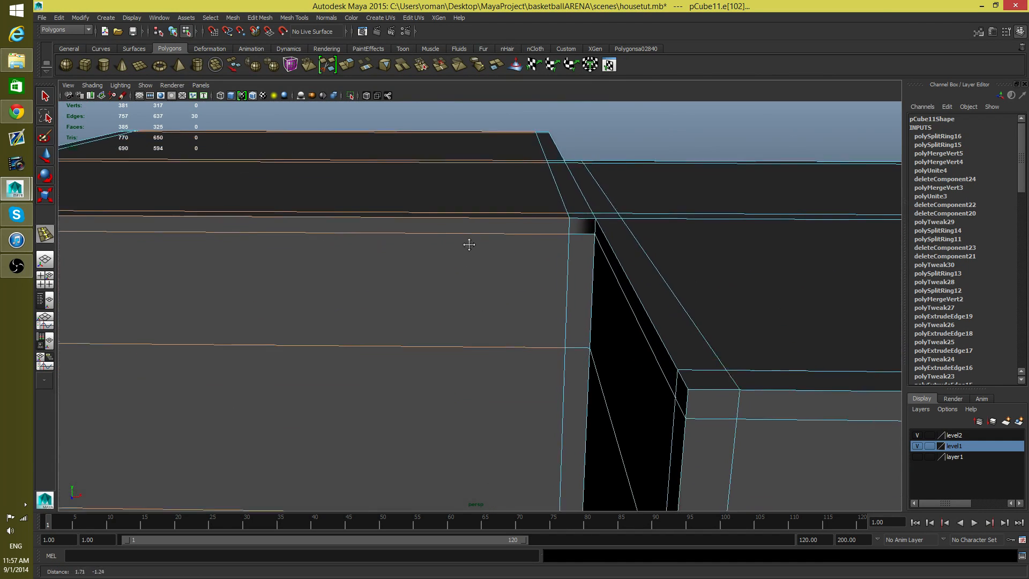
pyautogui.keyDown('alt'); pyautogui.moveTo(468, 243); pyautogui.dragTo(659, 315, button='right'); pyautogui.keyUp('alt')
pyautogui.keyDown('alt'); pyautogui.moveTo(659, 315); pyautogui.dragTo(460, 386, button='middle'); pyautogui.keyUp('alt')
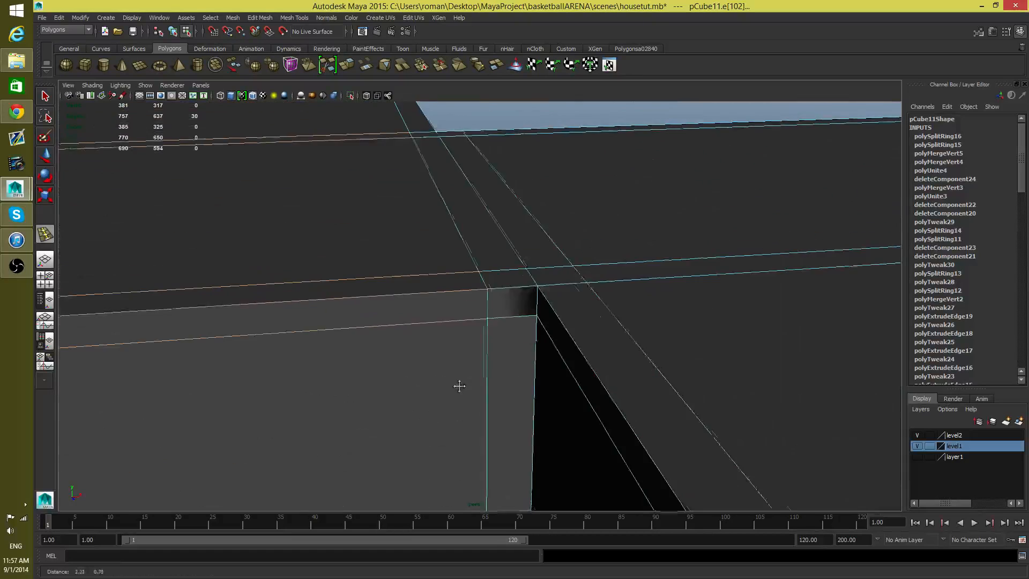
pyautogui.keyDown('alt'); pyautogui.moveTo(459, 385); pyautogui.dragTo(569, 417, button='right'); pyautogui.keyUp('alt')
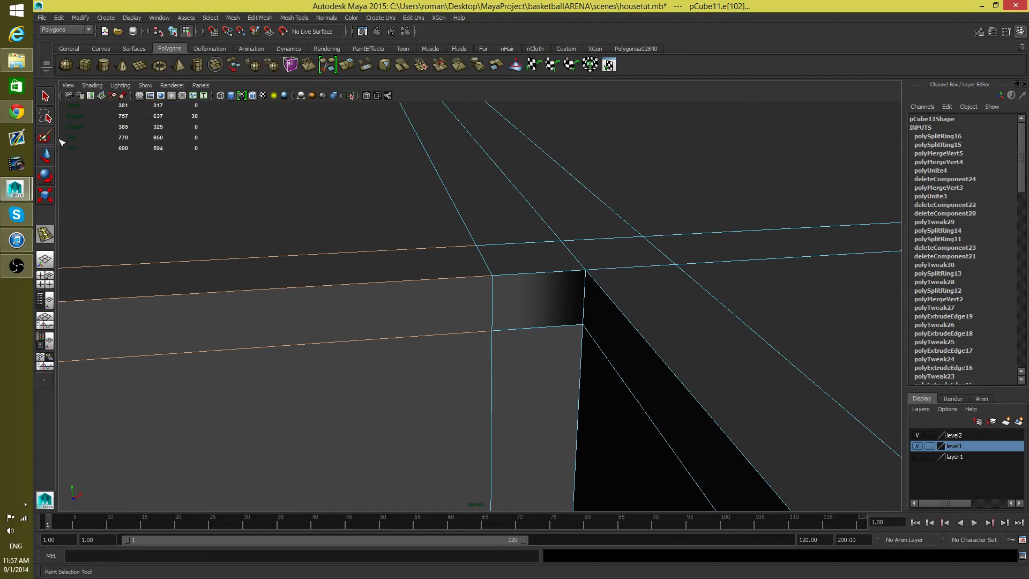
pyautogui.keyDown('shift'); pyautogui.moveTo(432, 213); pyautogui.dragTo(452, 252, button='right'); pyautogui.keyUp('shift')
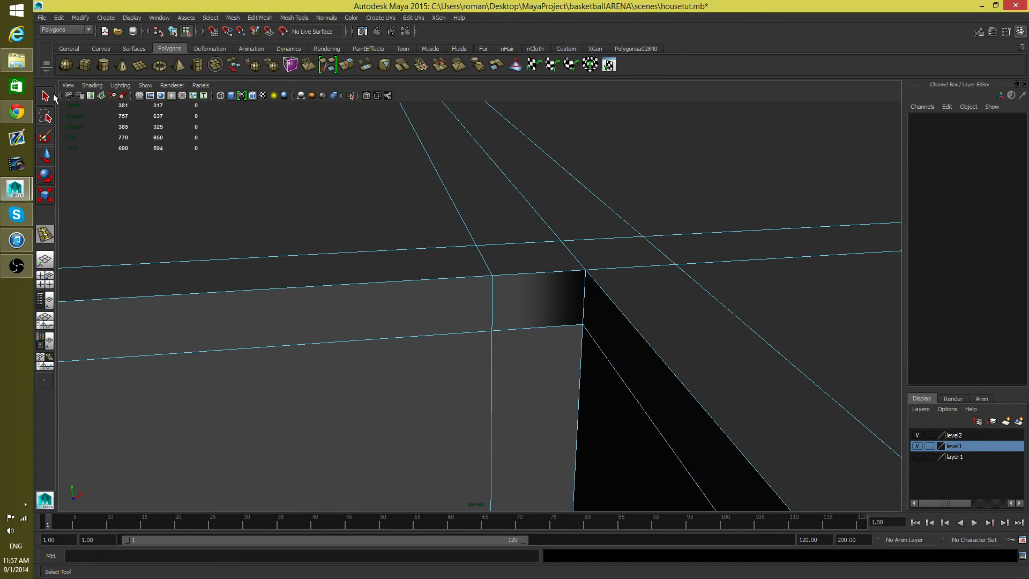
pyautogui.click(523, 300)
pyautogui.press('Delete')
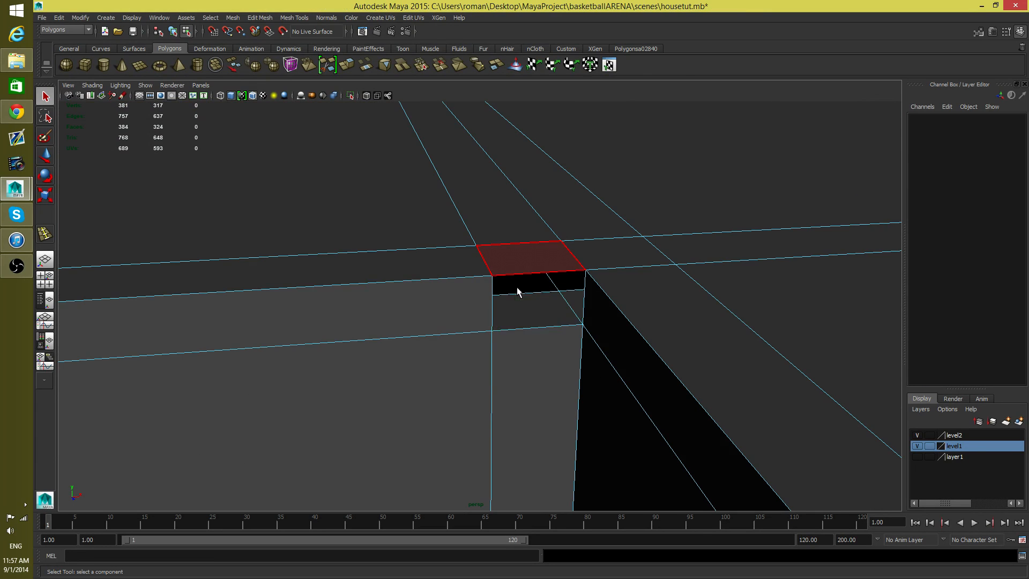
pyautogui.hotkey('ctrl', 'z')
# Step: Try deleting the long strip face beside that corner under the roof edge, and undo the deletion
pyautogui.click(436, 316)
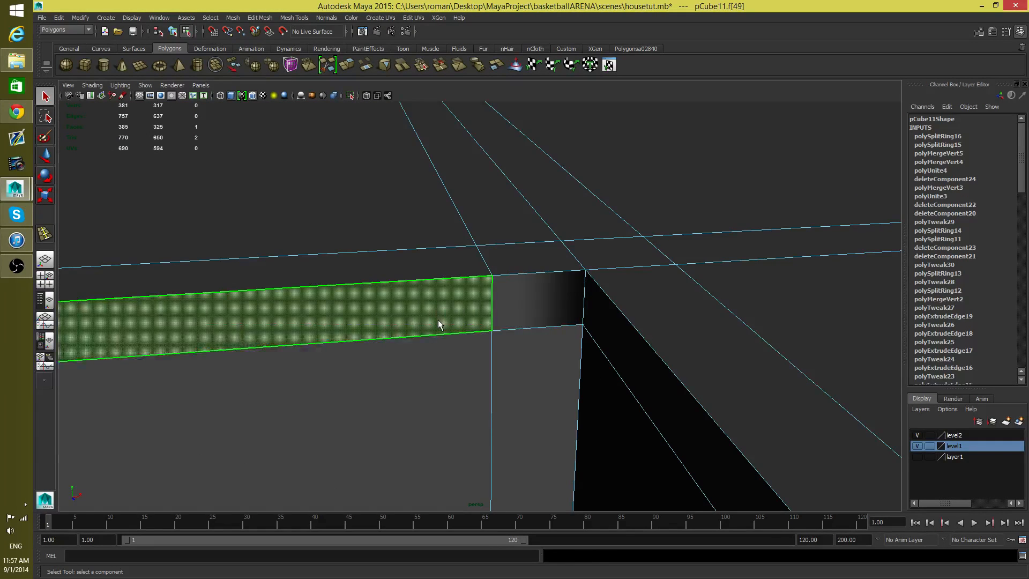
pyautogui.press('Delete')
pyautogui.hotkey('ctrl', 'x')
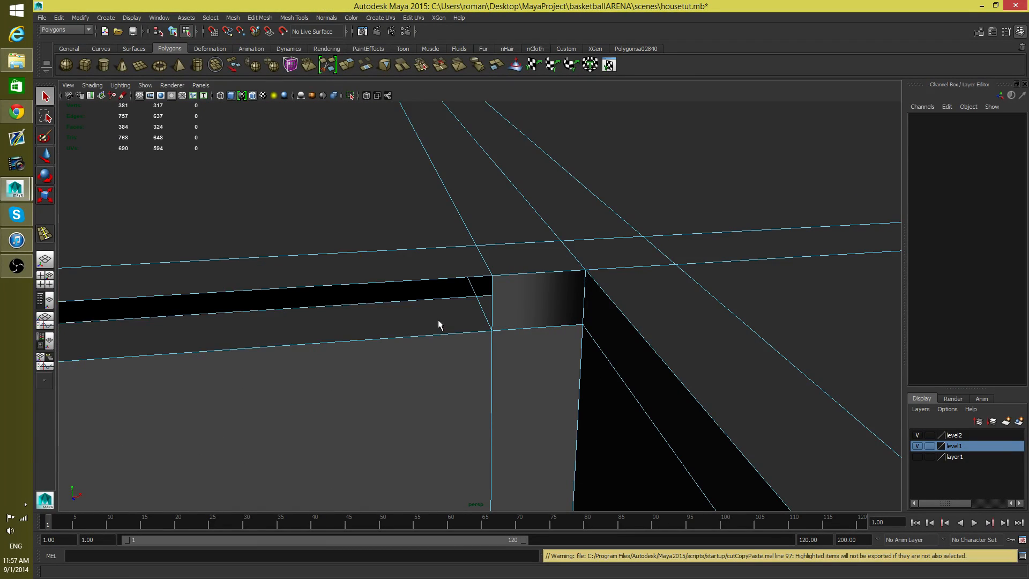
pyautogui.hotkey('ctrl', 'z')
# Step: Delete the large interior face spanning the space just beneath the roof, above the inner wall
pyautogui.keyDown('alt'); pyautogui.moveTo(438, 320); pyautogui.dragTo(511, 320); pyautogui.keyUp('alt')
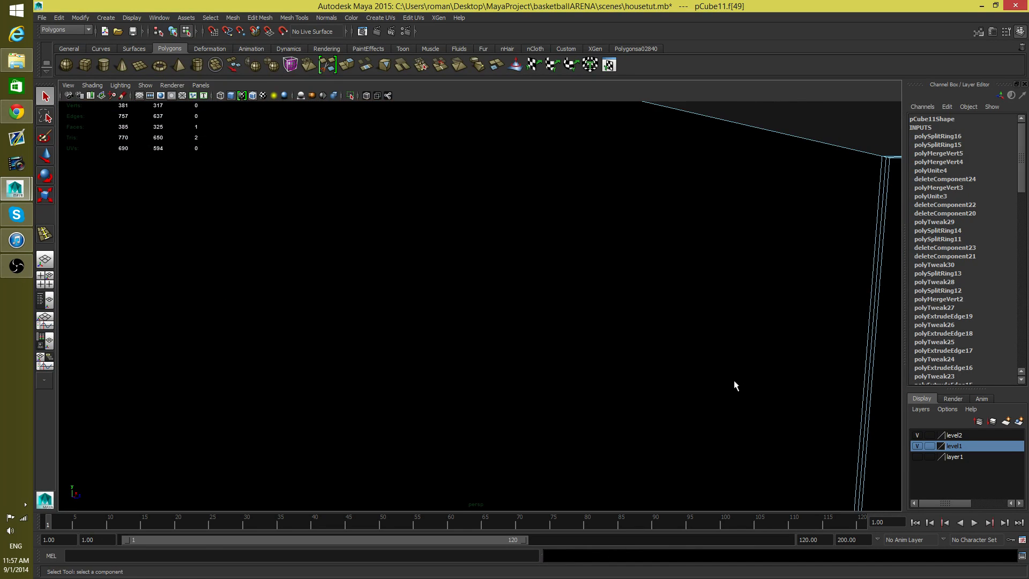
pyautogui.keyDown('alt'); pyautogui.moveTo(889, 133); pyautogui.dragTo(618, 248, button='right'); pyautogui.keyUp('alt')
pyautogui.keyDown('alt'); pyautogui.moveTo(617, 249); pyautogui.dragTo(628, 249); pyautogui.keyUp('alt')
pyautogui.keyDown('alt'); pyautogui.moveTo(651, 255); pyautogui.dragTo(635, 267, button='middle'); pyautogui.keyUp('alt')
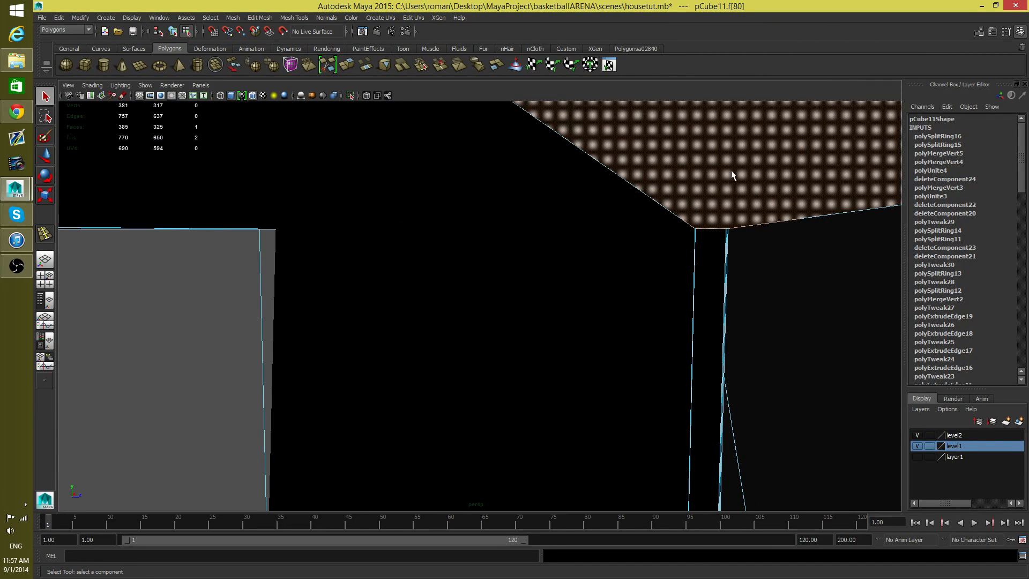
pyautogui.keyDown('alt'); pyautogui.moveTo(771, 272); pyautogui.dragTo(742, 272, button='right'); pyautogui.keyUp('alt')
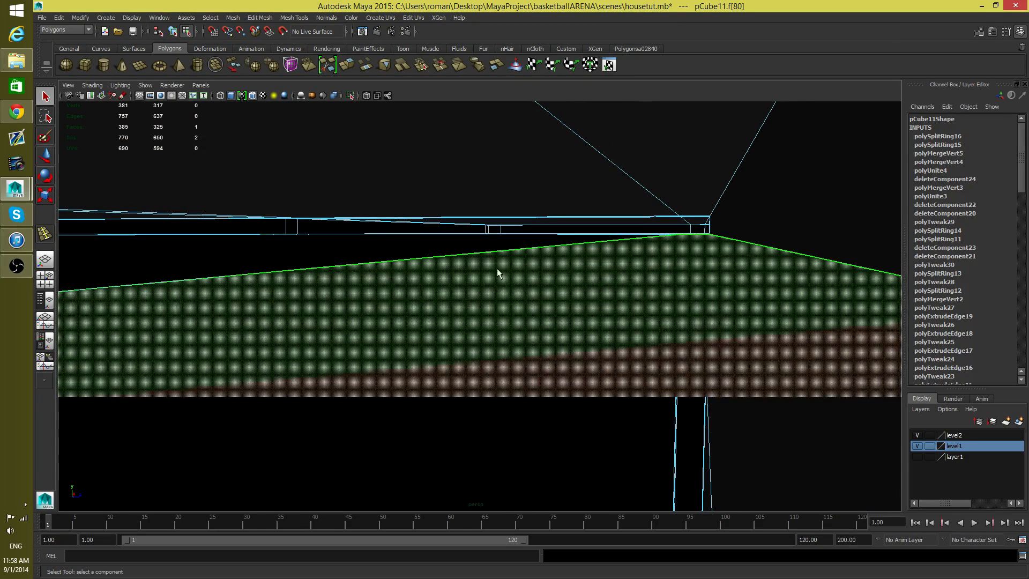
pyautogui.press('Delete')
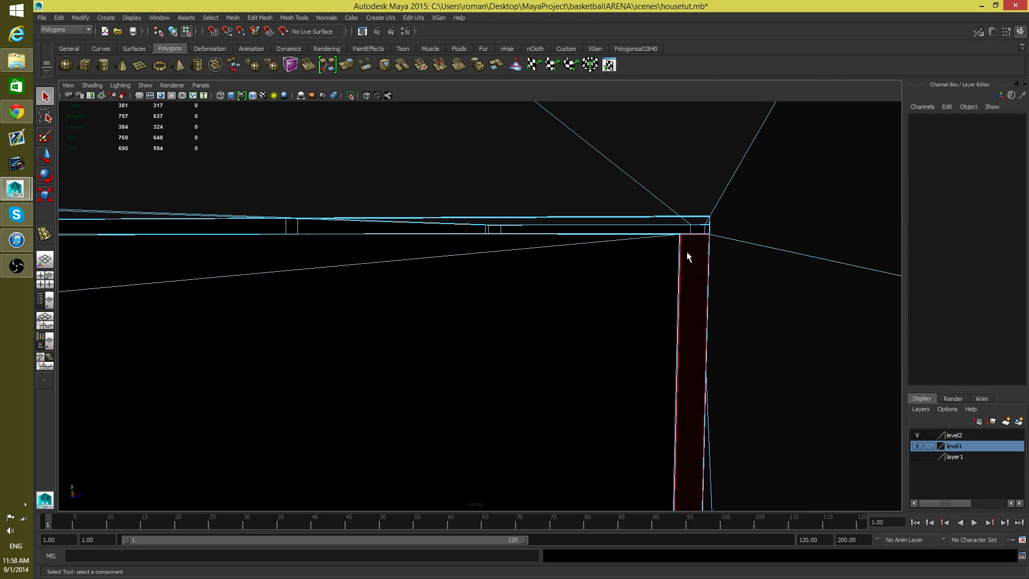
# Step: Delete two narrow faces at the top end of the inner wall beneath the roof
pyautogui.keyDown('alt'); pyautogui.moveTo(685, 257); pyautogui.dragTo(708, 276, button='right'); pyautogui.keyUp('alt')
pyautogui.keyDown('alt'); pyautogui.moveTo(708, 276); pyautogui.dragTo(681, 217); pyautogui.keyUp('alt')
pyautogui.click(683, 185)
pyautogui.keyDown('shift'); pyautogui.click(680, 214); pyautogui.keyUp('shift')
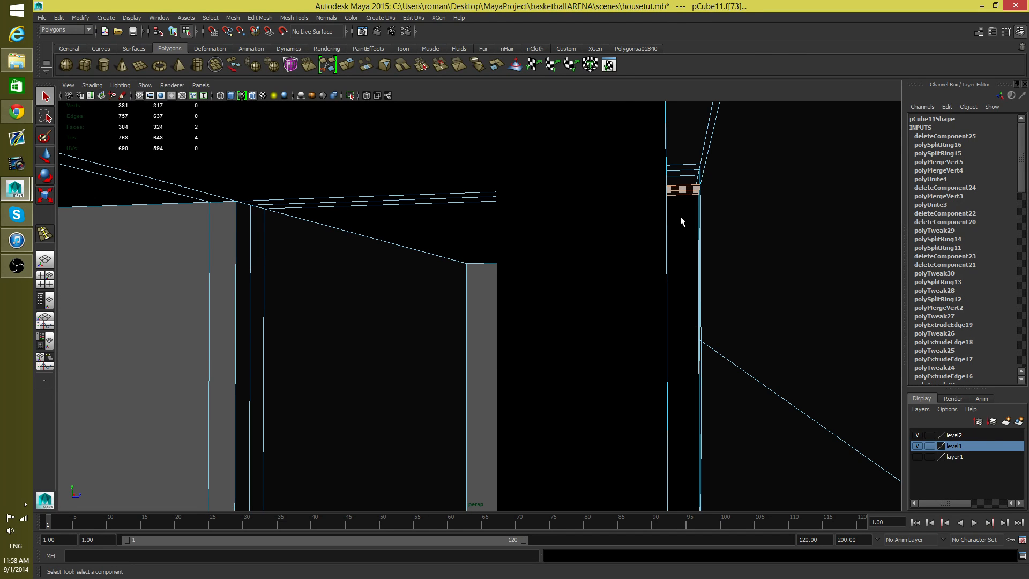
pyautogui.press('Delete')
# Step: Examine the inner wall corners and their junction with the roof from inside and outside the house
pyautogui.keyDown('alt'); pyautogui.moveTo(683, 229); pyautogui.dragTo(758, 295, button='right'); pyautogui.keyUp('alt')
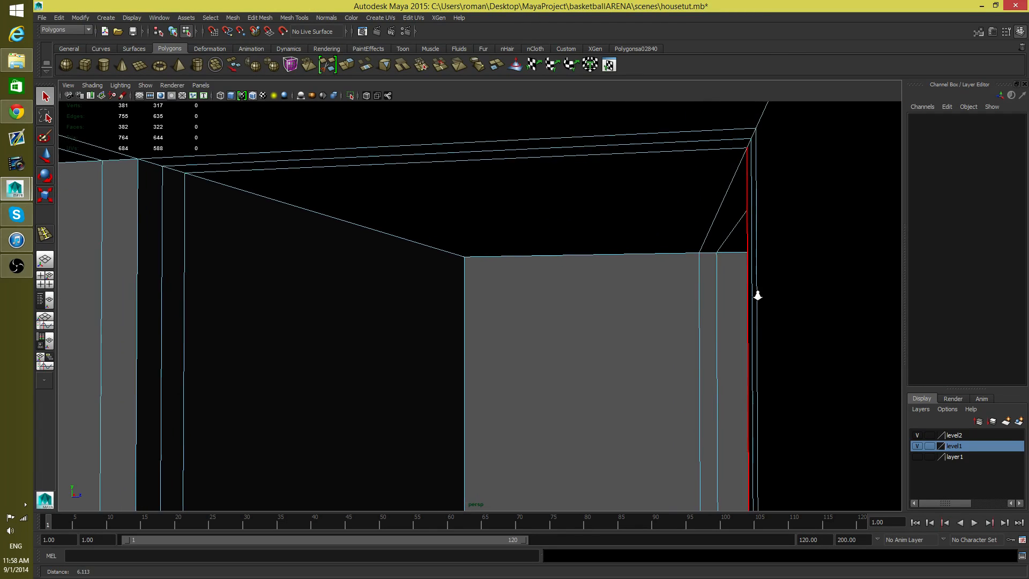
pyautogui.keyDown('alt'); pyautogui.moveTo(758, 294); pyautogui.dragTo(644, 303, button='middle'); pyautogui.keyUp('alt')
pyautogui.click(644, 306)
pyautogui.moveTo(636, 322)
pyautogui.keyDown('alt'); pyautogui.mouseDown(button='right')
pyautogui.moveTo(772, 324)
pyautogui.moveTo(629, 338)
pyautogui.mouseUp(button='right'); pyautogui.keyUp('alt')
pyautogui.keyDown('alt'); pyautogui.moveTo(629, 337); pyautogui.dragTo(703, 326); pyautogui.keyUp('alt')
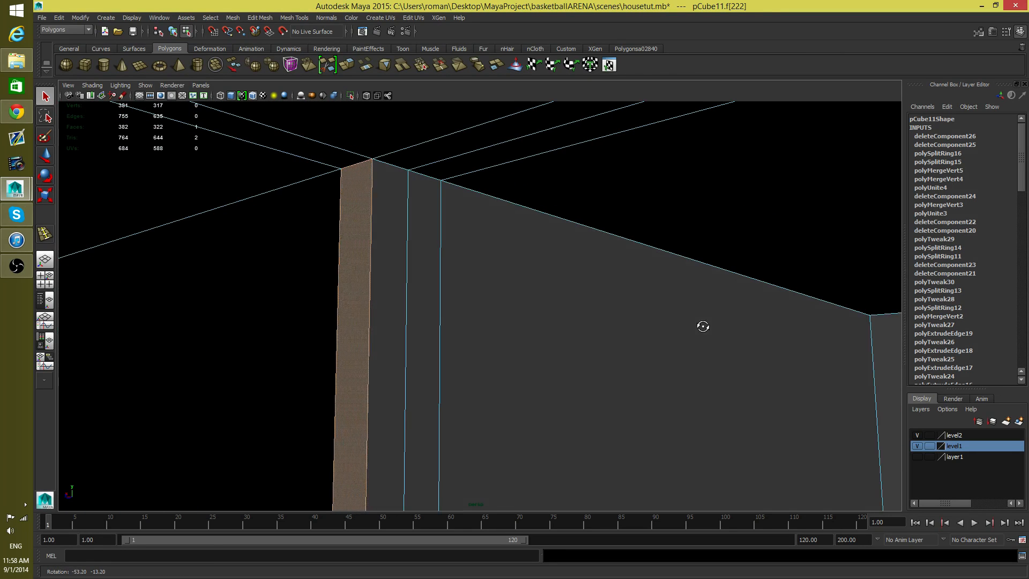
pyautogui.click(286, 309)
pyautogui.keyDown('alt'); pyautogui.moveTo(285, 310); pyautogui.dragTo(234, 327); pyautogui.keyUp('alt')
pyautogui.keyDown('alt'); pyautogui.moveTo(234, 326); pyautogui.dragTo(399, 345, button='middle'); pyautogui.keyUp('alt')
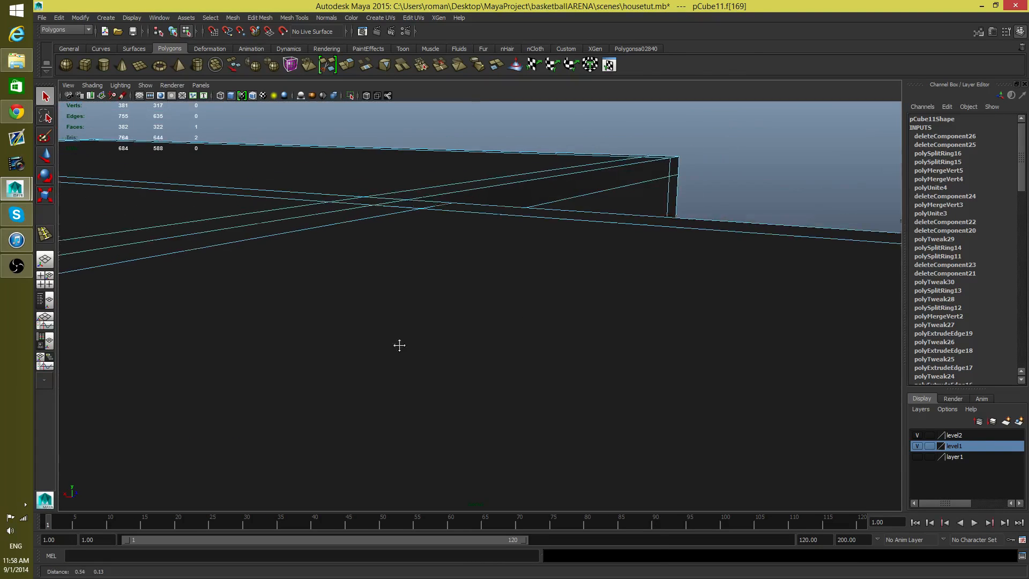
# Step: Inspect the narrow wall-end faces and the outer corner where the two wings meet
pyautogui.keyDown('alt'); pyautogui.moveTo(399, 345); pyautogui.dragTo(652, 352, button='right'); pyautogui.keyUp('alt')
pyautogui.keyDown('alt'); pyautogui.moveTo(405, 289); pyautogui.dragTo(397, 334); pyautogui.keyUp('alt')
pyautogui.scroll(-2, 571, 355)
pyautogui.moveTo(524, 357)
pyautogui.keyDown('alt'); pyautogui.mouseDown(button='right')
pyautogui.moveTo(538, 361)
pyautogui.moveTo(520, 346)
pyautogui.mouseUp(button='right'); pyautogui.keyUp('alt')
pyautogui.keyDown('alt'); pyautogui.moveTo(520, 341); pyautogui.dragTo(554, 300); pyautogui.keyUp('alt')
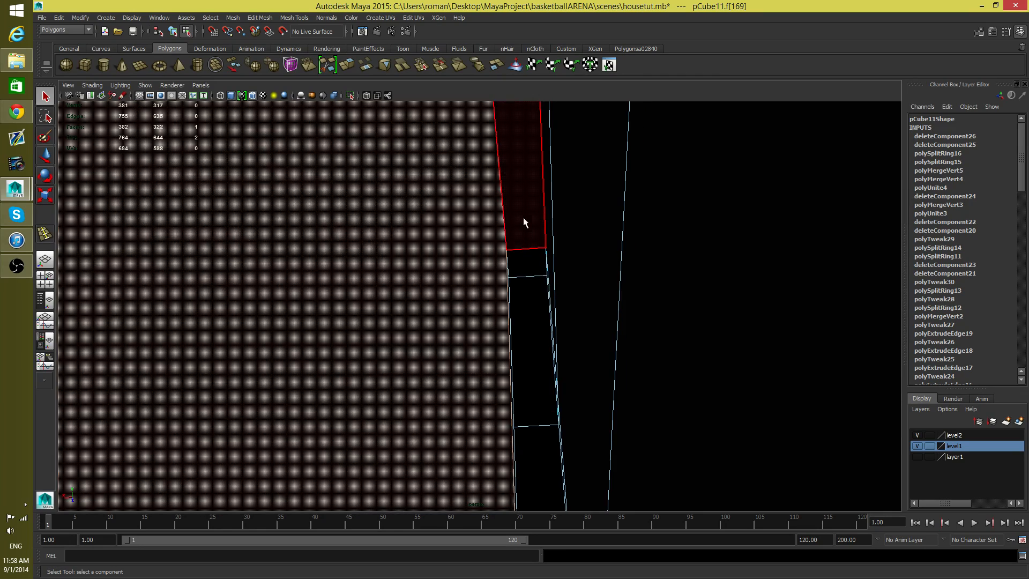
pyautogui.click(546, 272)
pyautogui.keyDown('alt'); pyautogui.moveTo(563, 243); pyautogui.dragTo(407, 232, button='right'); pyautogui.keyUp('alt')
pyautogui.keyDown('alt'); pyautogui.moveTo(407, 232); pyautogui.dragTo(448, 160); pyautogui.keyUp('alt')
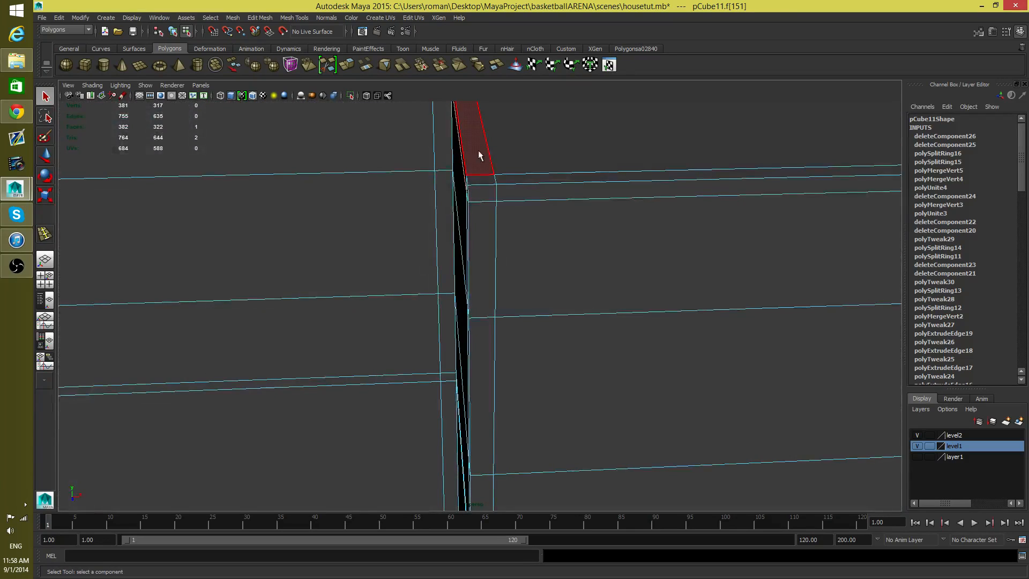
pyautogui.keyDown('alt'); pyautogui.moveTo(484, 204); pyautogui.dragTo(531, 137); pyautogui.keyUp('alt')
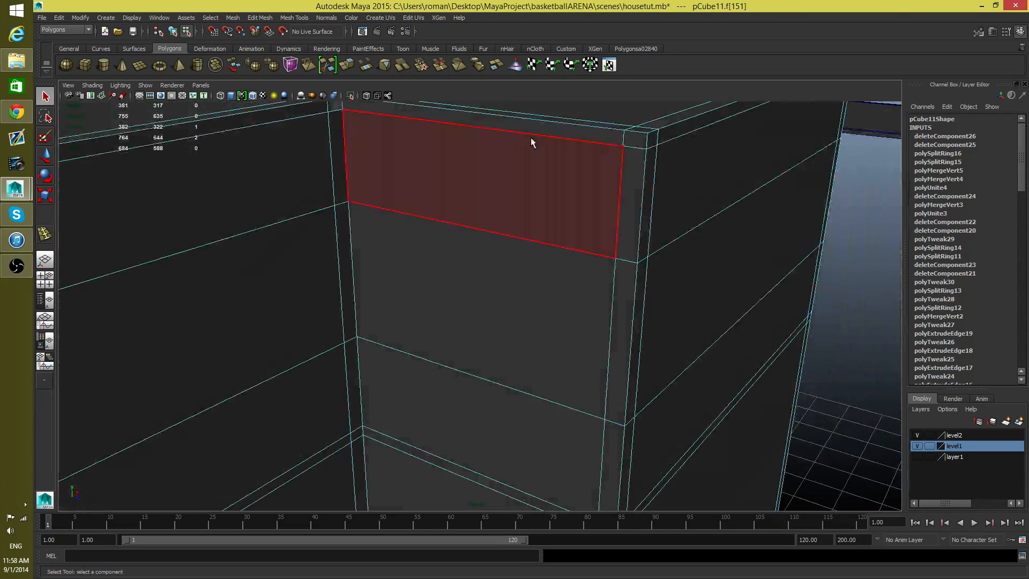
# Step: Delete the leftover narrow faces at the inner wall's top end and the adjoining strip face under the roof
pyautogui.keyDown('alt'); pyautogui.moveTo(383, 156); pyautogui.dragTo(520, 296); pyautogui.keyUp('alt')
pyautogui.click(428, 179)
pyautogui.keyDown('alt'); pyautogui.moveTo(520, 297); pyautogui.dragTo(584, 355, button='right'); pyautogui.keyUp('alt')
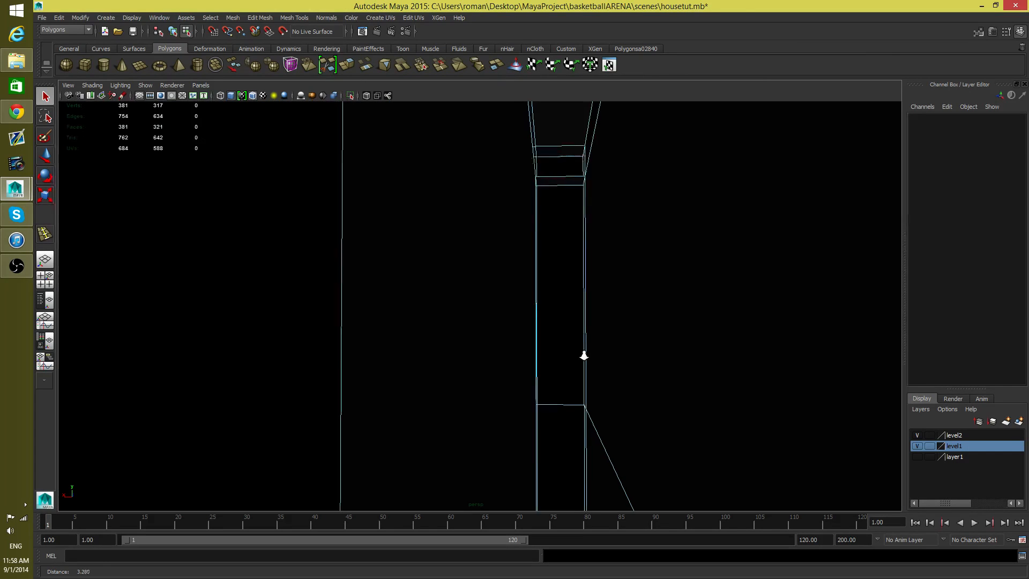
pyautogui.click(564, 183)
pyautogui.press('Delete')
pyautogui.keyDown('alt'); pyautogui.moveTo(553, 191); pyautogui.dragTo(379, 143); pyautogui.keyUp('alt')
pyautogui.click(397, 163)
pyautogui.press('Delete')
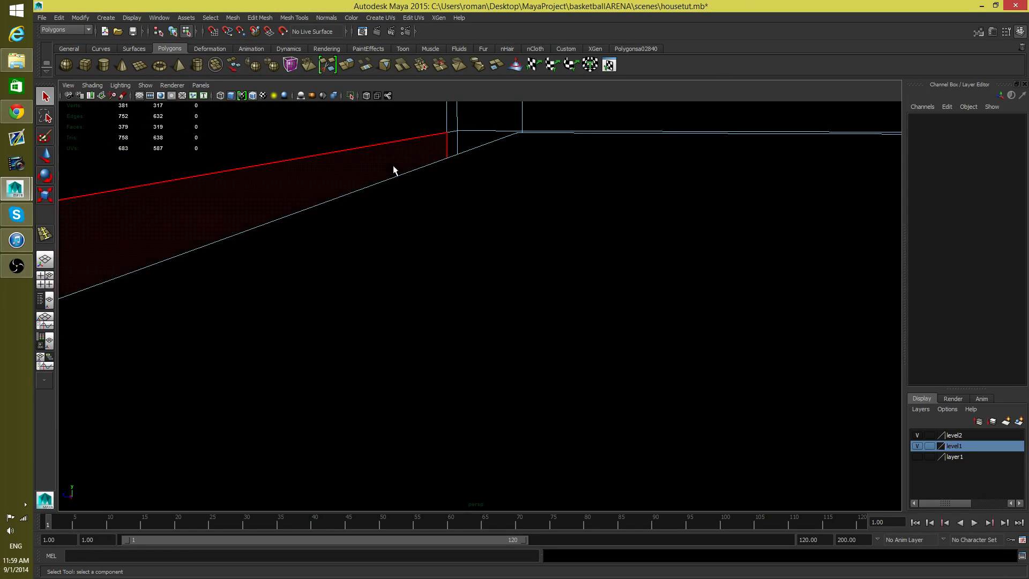
# Step: Delete three adjoining faces under the roof above the inner wall's end, plus the small face at the wall's top
pyautogui.keyDown('alt'); pyautogui.moveTo(392, 181); pyautogui.dragTo(513, 287); pyautogui.keyUp('alt')
pyautogui.keyDown('alt'); pyautogui.moveTo(513, 287); pyautogui.dragTo(490, 246, button='middle'); pyautogui.keyUp('alt')
pyautogui.keyDown('alt'); pyautogui.moveTo(489, 245); pyautogui.dragTo(468, 271, button='right'); pyautogui.keyUp('alt')
pyautogui.moveTo(440, 274)
pyautogui.keyDown('alt'); pyautogui.mouseDown()
pyautogui.moveTo(372, 268)
pyautogui.moveTo(576, 315)
pyautogui.moveTo(400, 282)
pyautogui.moveTo(428, 261)
pyautogui.moveTo(400, 271)
pyautogui.moveTo(431, 266)
pyautogui.mouseUp(); pyautogui.keyUp('alt')
pyautogui.click(475, 157)
pyautogui.keyDown('alt'); pyautogui.moveTo(475, 157); pyautogui.dragTo(471, 187); pyautogui.keyUp('alt')
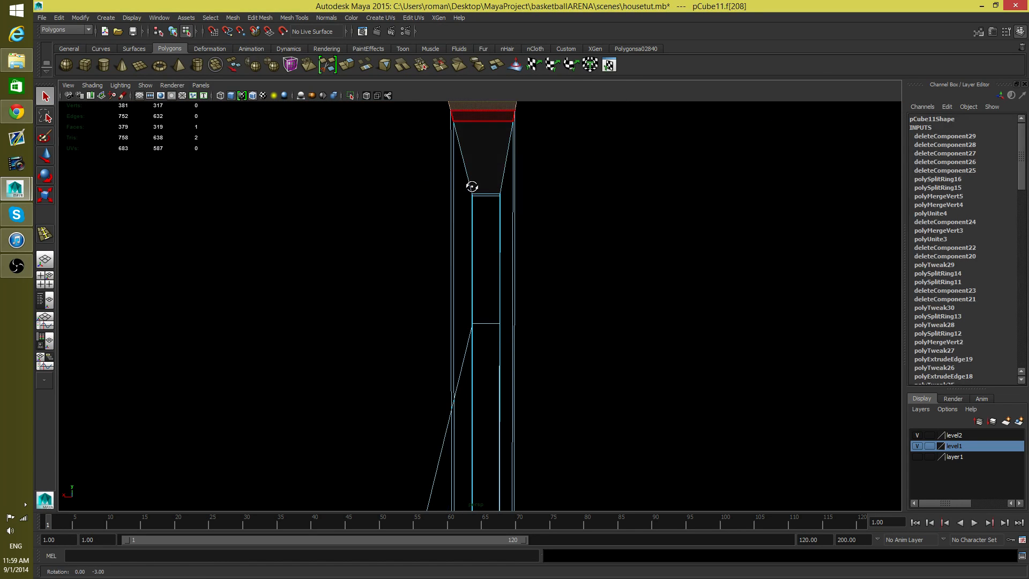
pyautogui.keyDown('shift'); pyautogui.click(472, 116); pyautogui.keyUp('shift')
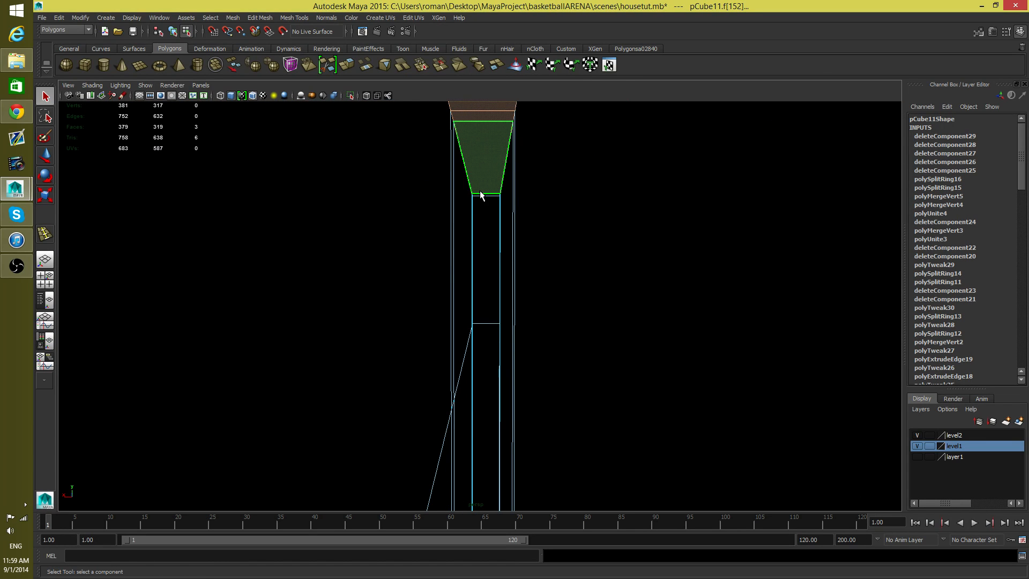
pyautogui.press('Delete')
pyautogui.keyDown('alt'); pyautogui.moveTo(478, 208); pyautogui.dragTo(480, 204); pyautogui.keyUp('alt')
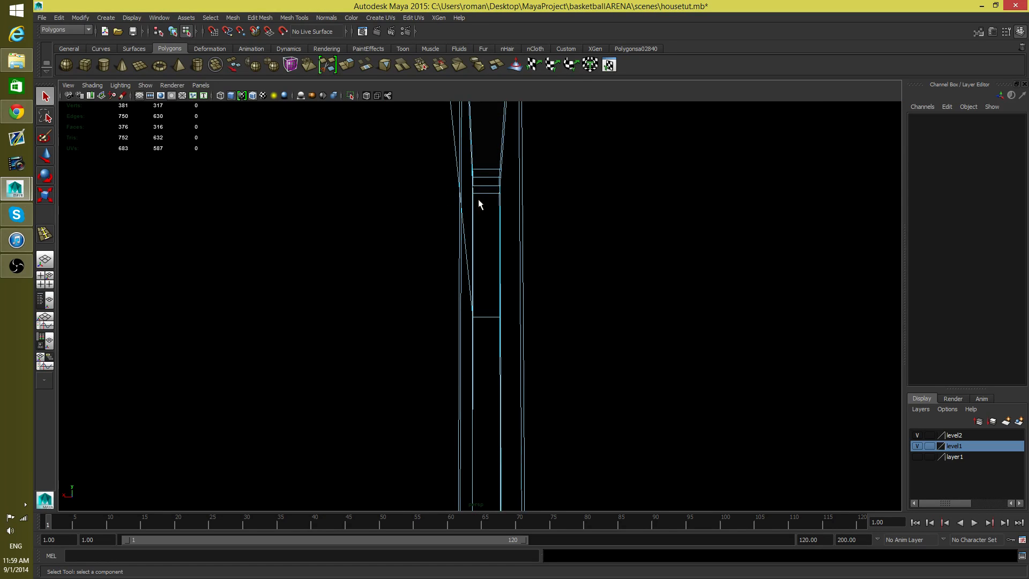
pyautogui.click(482, 207)
pyautogui.press('Delete')
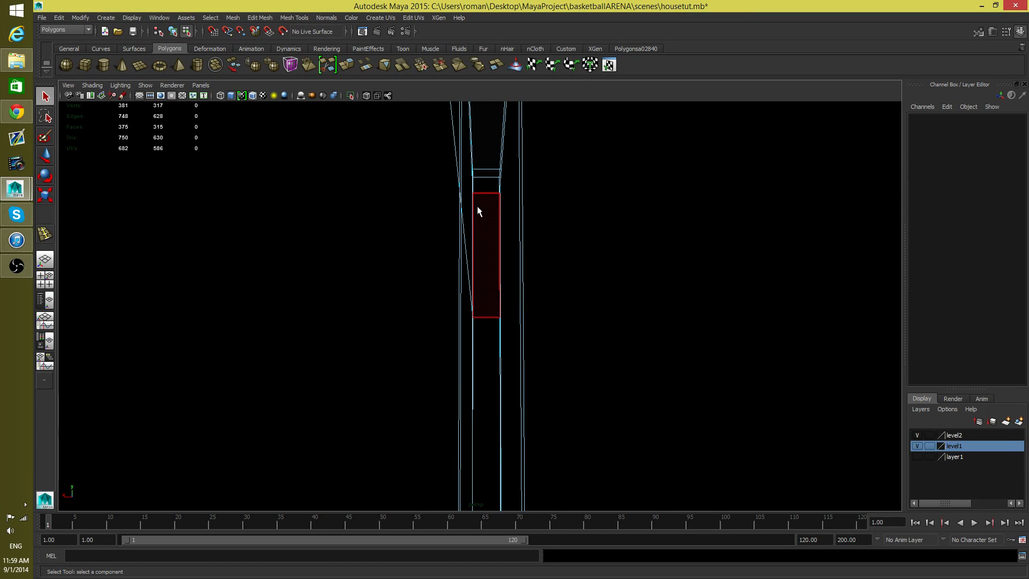
# Step: Delete the large interior face spreading from the inner wall's top corner beneath the roof
pyautogui.keyDown('alt'); pyautogui.moveTo(499, 217); pyautogui.dragTo(322, 226, button='right'); pyautogui.keyUp('alt')
pyautogui.keyDown('alt'); pyautogui.moveTo(415, 225); pyautogui.dragTo(409, 236); pyautogui.keyUp('alt')
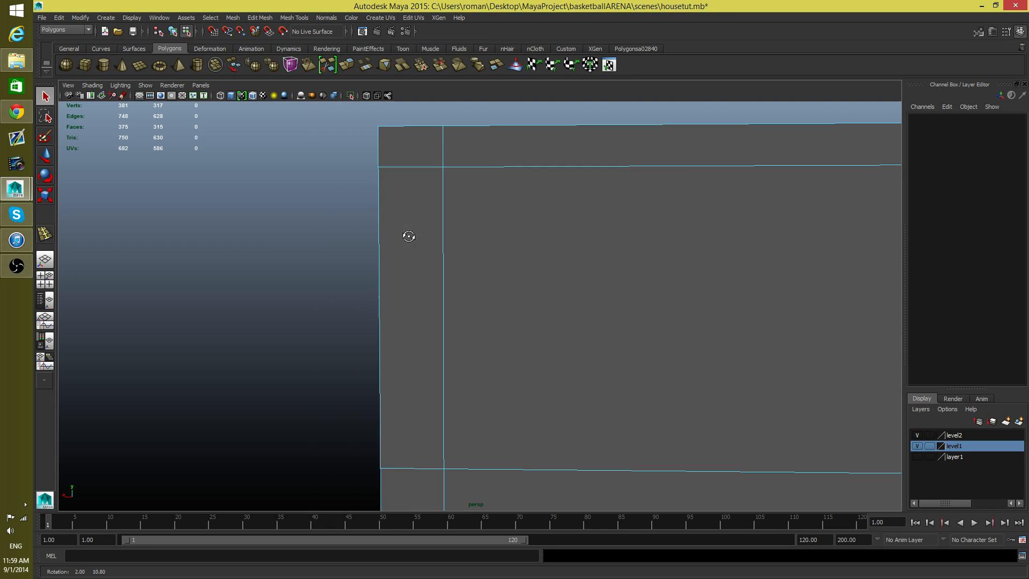
pyautogui.keyDown('alt'); pyautogui.moveTo(411, 239); pyautogui.dragTo(461, 257, button='right'); pyautogui.keyUp('alt')
pyautogui.keyDown('alt'); pyautogui.moveTo(461, 257); pyautogui.dragTo(348, 275); pyautogui.keyUp('alt')
pyautogui.keyDown('alt'); pyautogui.moveTo(353, 275); pyautogui.dragTo(622, 281, button='middle'); pyautogui.keyUp('alt')
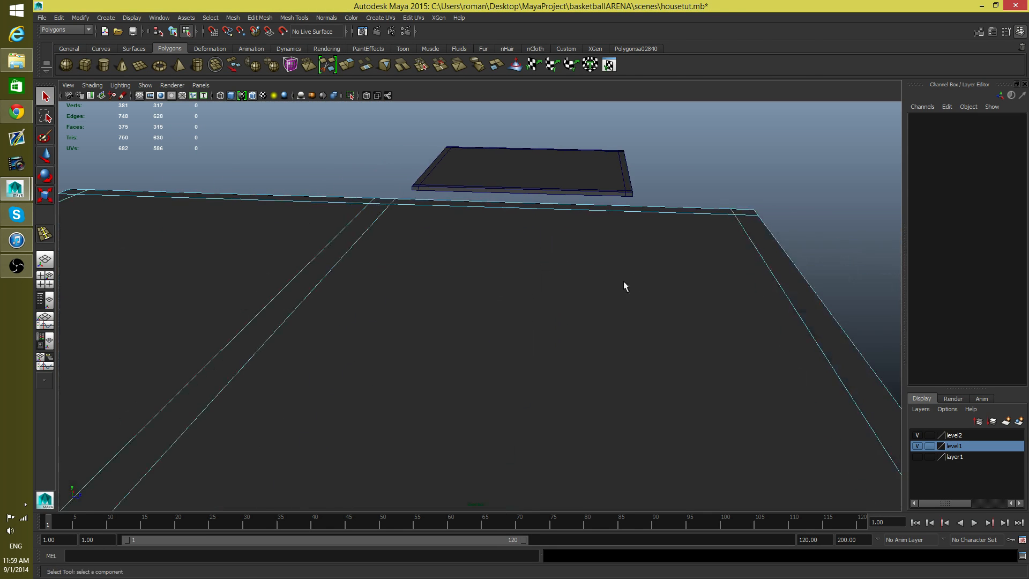
pyautogui.keyDown('alt'); pyautogui.moveTo(316, 301); pyautogui.dragTo(506, 320, button='middle'); pyautogui.keyUp('alt')
pyautogui.keyDown('alt'); pyautogui.moveTo(506, 320); pyautogui.dragTo(513, 308); pyautogui.keyUp('alt')
pyautogui.keyDown('alt'); pyautogui.moveTo(457, 309); pyautogui.dragTo(510, 289, button='middle'); pyautogui.keyUp('alt')
pyautogui.keyDown('alt'); pyautogui.moveTo(384, 293); pyautogui.dragTo(461, 303, button='right'); pyautogui.keyUp('alt')
pyautogui.click(423, 287)
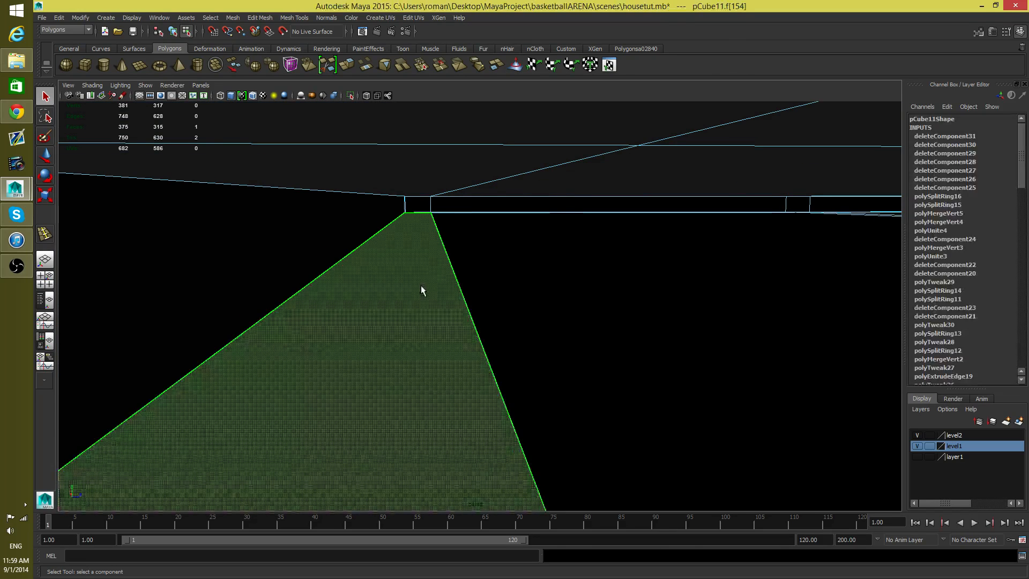
pyautogui.press('Delete')
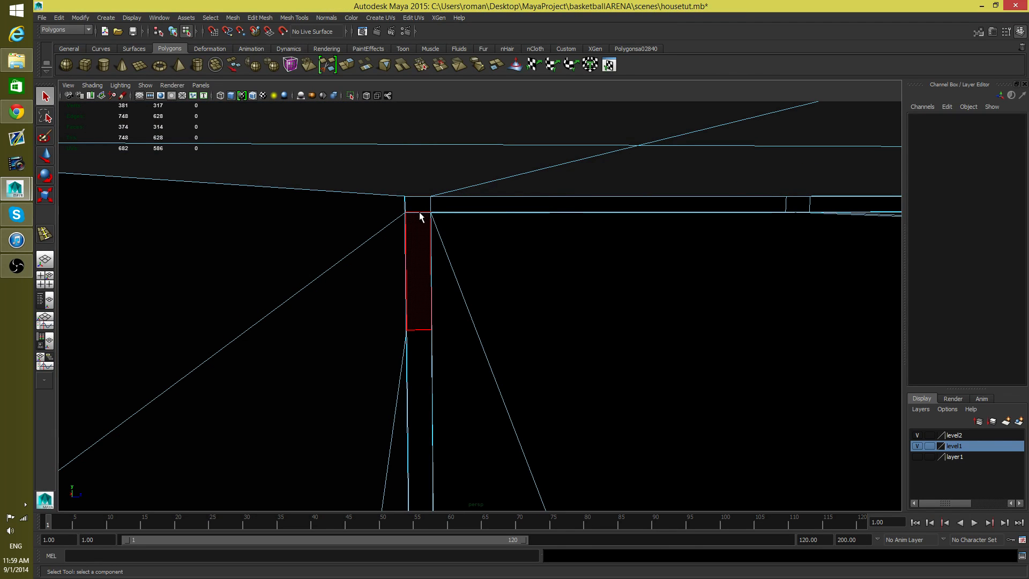
# Step: Delete the small narrow face at the top end of the inner wall beneath the roof
pyautogui.keyDown('alt'); pyautogui.moveTo(400, 240); pyautogui.dragTo(402, 224); pyautogui.keyUp('alt')
pyautogui.click(416, 240)
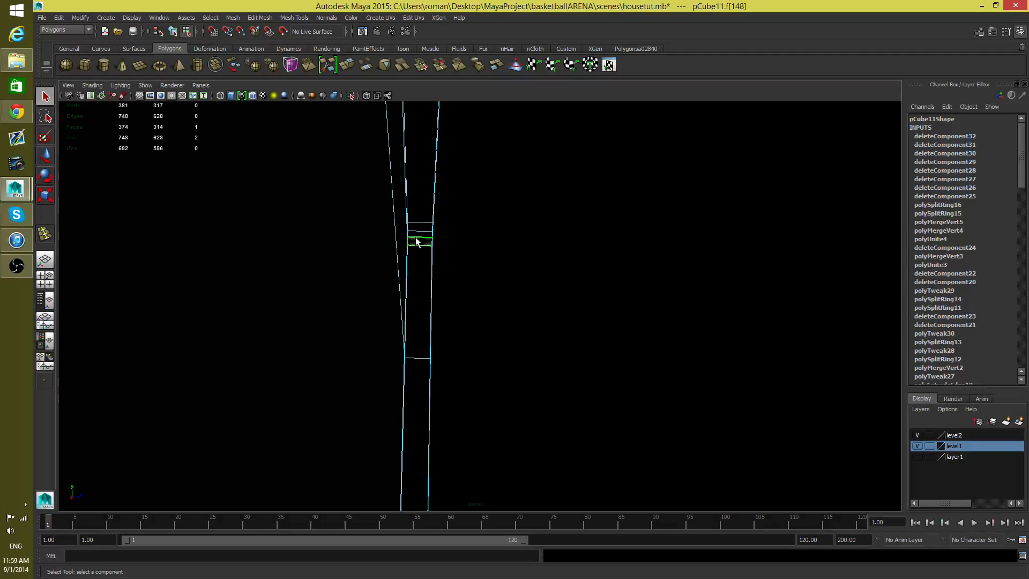
pyautogui.press('Delete')
# Step: Delete the two thin faces at the top of the next wall end, just under the roof
pyautogui.scroll(3, 411, 244)
pyautogui.keyDown('alt'); pyautogui.moveTo(494, 237); pyautogui.dragTo(416, 255, button='right'); pyautogui.keyUp('alt')
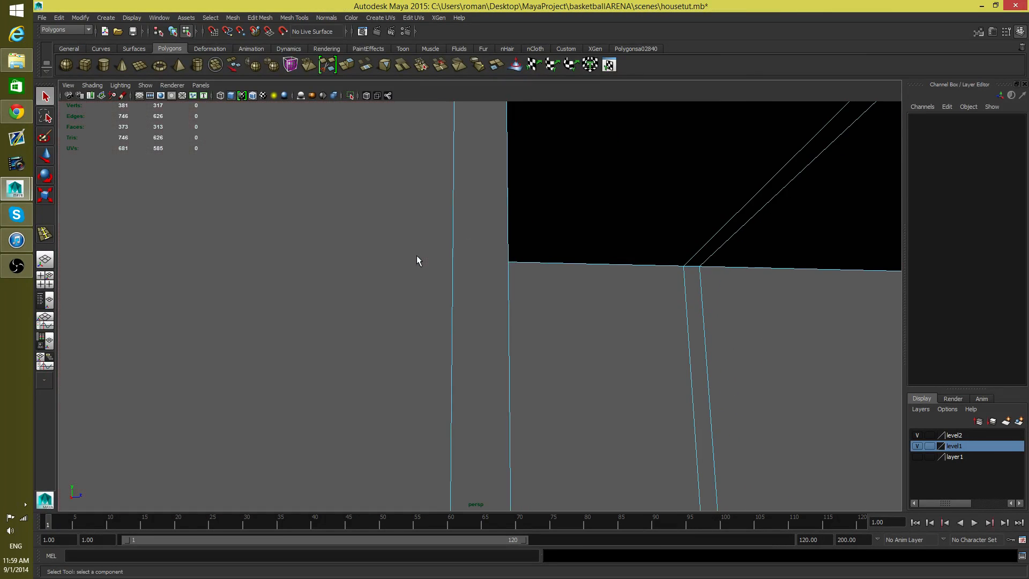
pyautogui.keyDown('alt'); pyautogui.moveTo(416, 256); pyautogui.dragTo(381, 474, button='middle'); pyautogui.keyUp('alt')
pyautogui.keyDown('alt'); pyautogui.moveTo(381, 474); pyautogui.dragTo(478, 480, button='right'); pyautogui.keyUp('alt')
pyautogui.keyDown('alt'); pyautogui.moveTo(478, 481); pyautogui.dragTo(238, 516); pyautogui.keyUp('alt')
pyautogui.keyDown('alt'); pyautogui.moveTo(321, 454); pyautogui.dragTo(464, 409, button='right'); pyautogui.keyUp('alt')
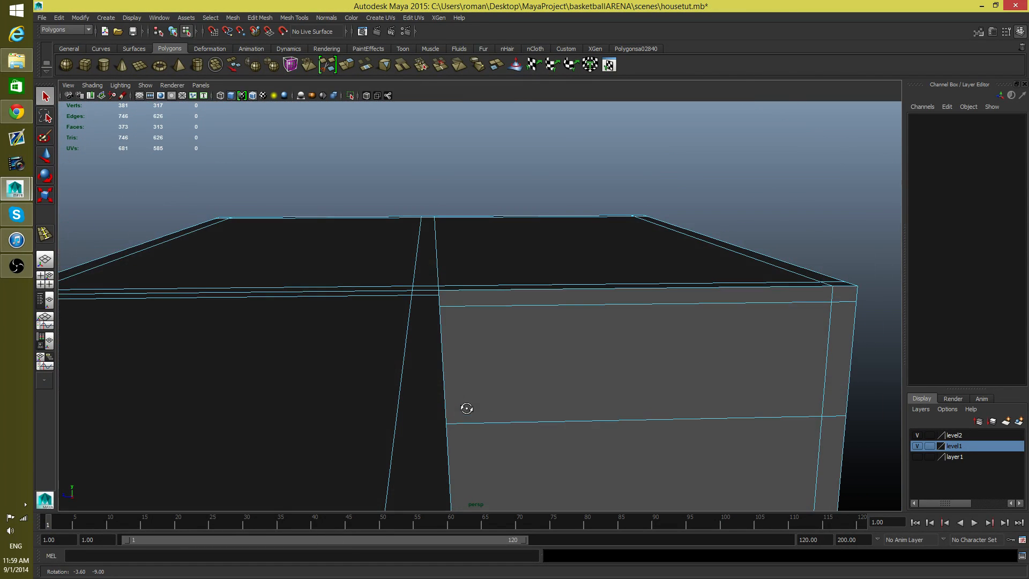
pyautogui.keyDown('alt'); pyautogui.moveTo(464, 409); pyautogui.dragTo(470, 192, button='middle'); pyautogui.keyUp('alt')
pyautogui.keyDown('alt'); pyautogui.moveTo(458, 263); pyautogui.dragTo(439, 343, button='middle'); pyautogui.keyUp('alt')
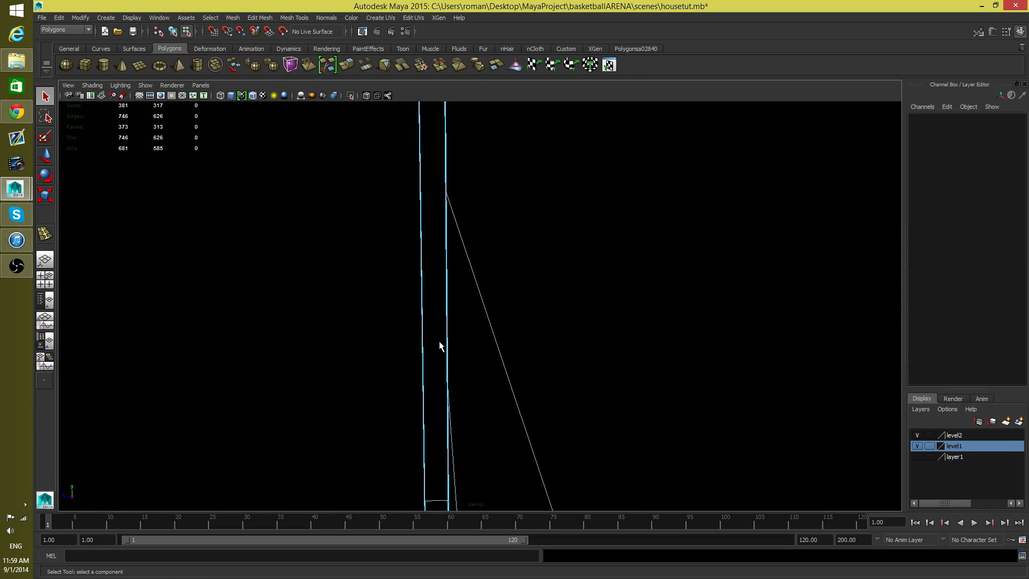
pyautogui.click(425, 220)
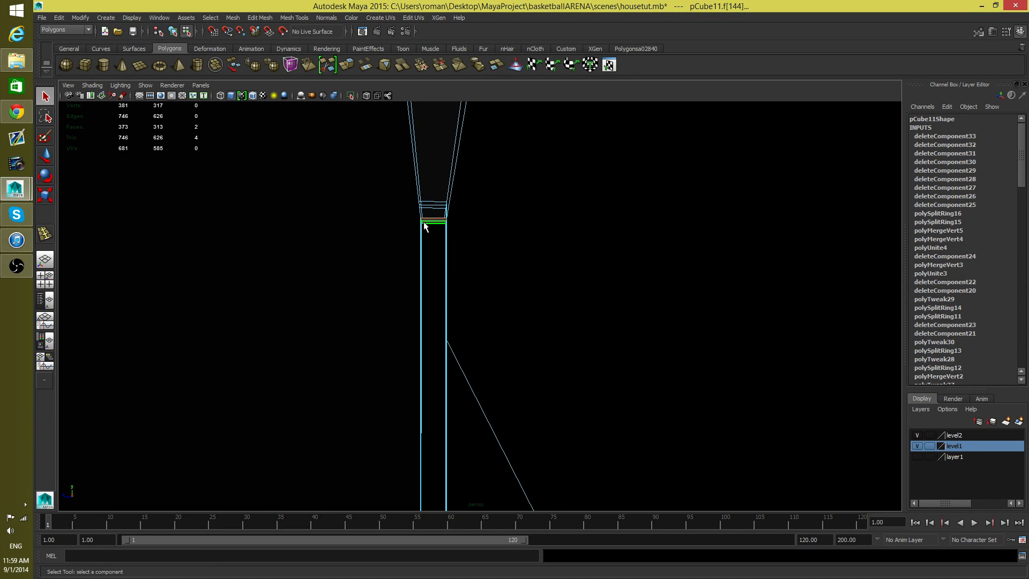
pyautogui.press('Delete')
# Step: Delete the tall interior face covering the wall end at the inside corner beneath the roof
pyautogui.keyDown('alt'); pyautogui.moveTo(423, 223); pyautogui.dragTo(332, 320); pyautogui.keyUp('alt')
pyautogui.keyDown('alt'); pyautogui.moveTo(333, 319); pyautogui.dragTo(323, 293, button='middle'); pyautogui.keyUp('alt')
pyautogui.keyDown('alt'); pyautogui.moveTo(323, 293); pyautogui.dragTo(259, 297); pyautogui.keyUp('alt')
pyautogui.keyDown('alt'); pyautogui.moveTo(260, 297); pyautogui.dragTo(295, 321, button='middle'); pyautogui.keyUp('alt')
pyautogui.keyDown('alt'); pyautogui.moveTo(294, 321); pyautogui.dragTo(377, 342); pyautogui.keyUp('alt')
pyautogui.keyDown('alt'); pyautogui.moveTo(377, 343); pyautogui.dragTo(392, 337, button='middle'); pyautogui.keyUp('alt')
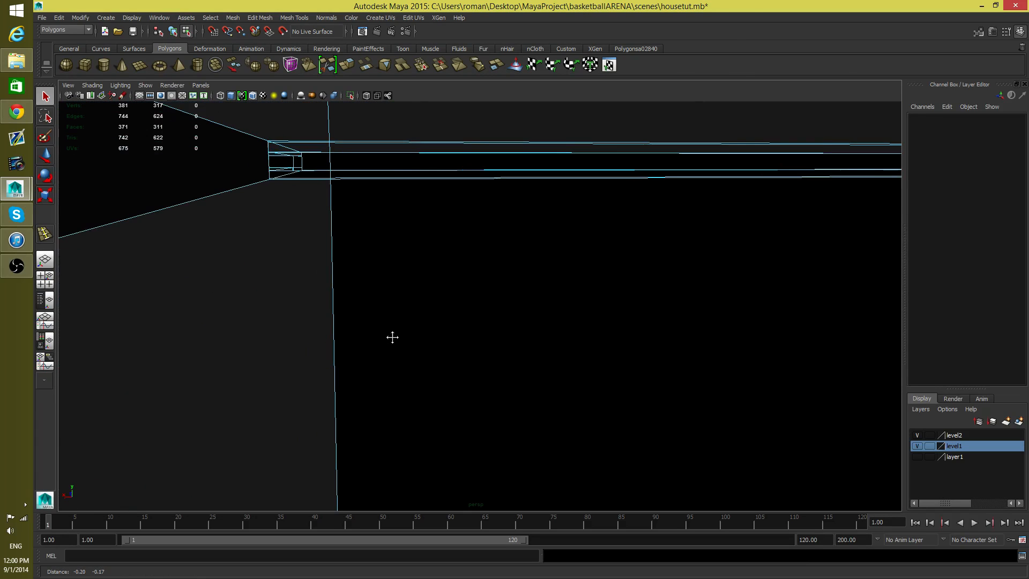
pyautogui.click(289, 246)
pyautogui.press('Delete')
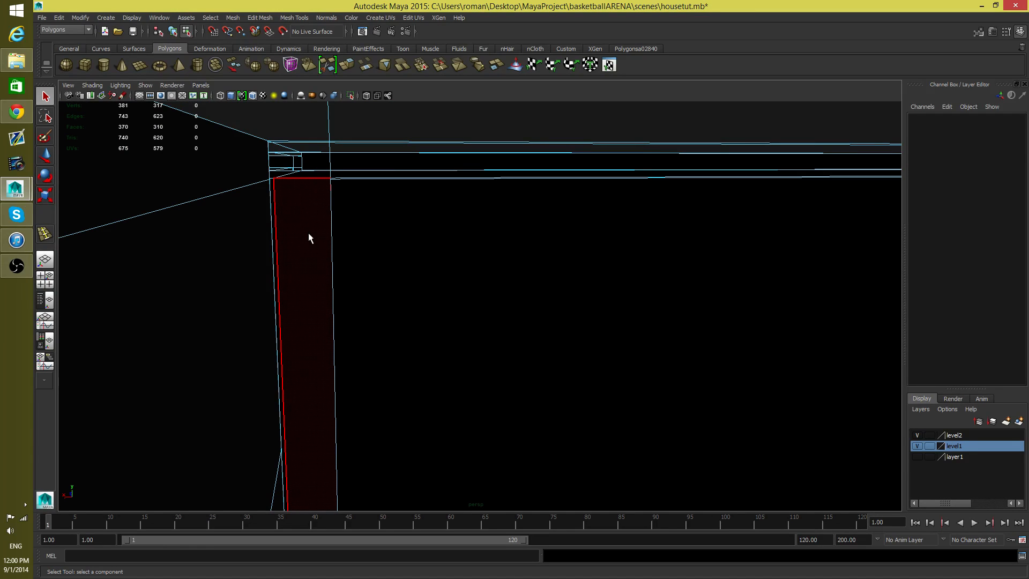
# Step: Delete the tapering face under the roof that widens out from the top of the narrow wall end
pyautogui.click(409, 271)
pyautogui.keyDown('alt'); pyautogui.moveTo(409, 272); pyautogui.dragTo(395, 269); pyautogui.keyUp('alt')
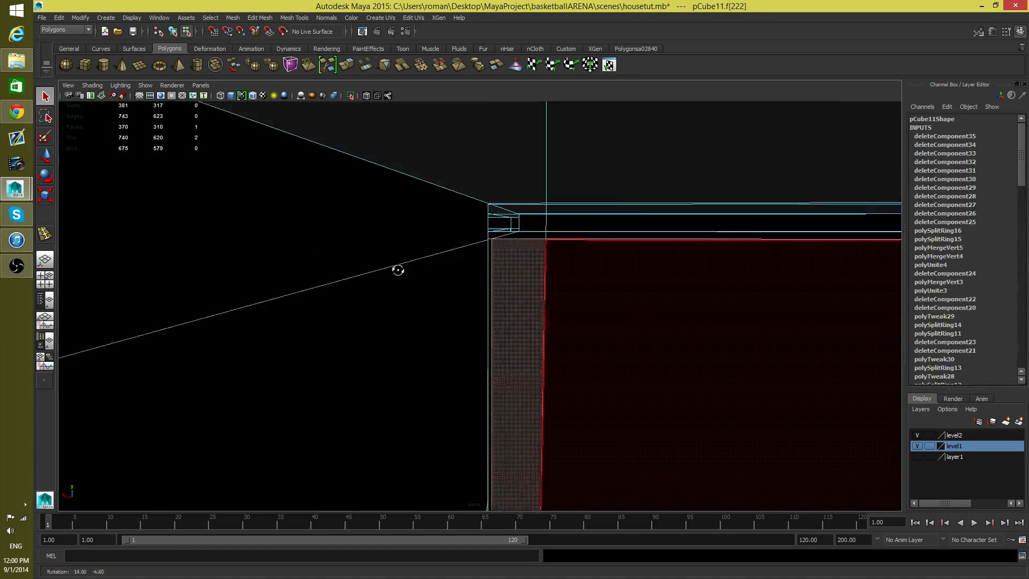
pyautogui.keyDown('alt'); pyautogui.moveTo(395, 268); pyautogui.dragTo(434, 177, button='middle'); pyautogui.keyUp('alt')
pyautogui.keyDown('alt'); pyautogui.moveTo(434, 177); pyautogui.dragTo(493, 211); pyautogui.keyUp('alt')
pyautogui.keyDown('alt'); pyautogui.moveTo(494, 211); pyautogui.dragTo(268, 216, button='right'); pyautogui.keyUp('alt')
pyautogui.keyDown('alt'); pyautogui.moveTo(268, 215); pyautogui.dragTo(211, 216); pyautogui.keyUp('alt')
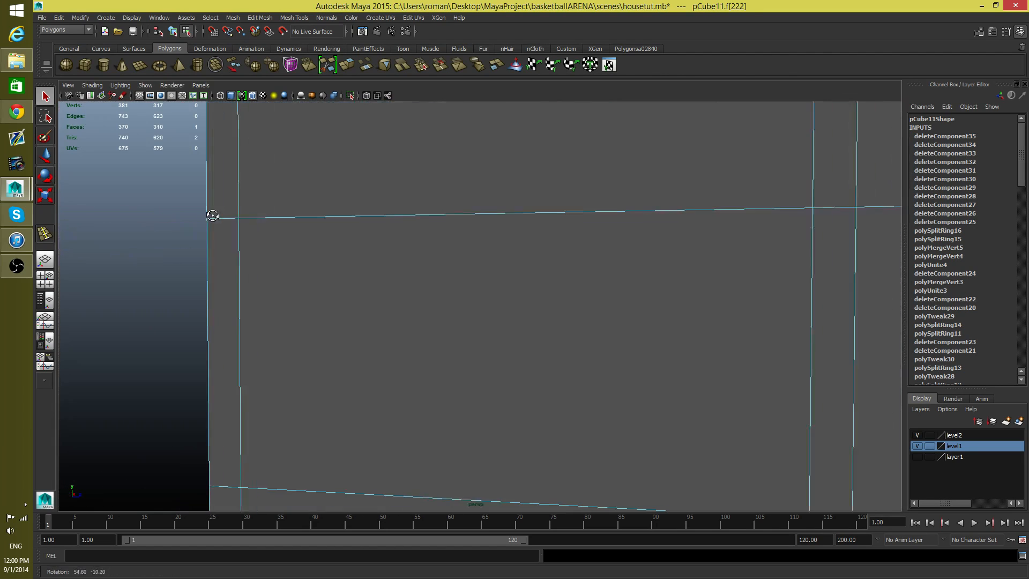
pyautogui.keyDown('alt'); pyautogui.moveTo(211, 215); pyautogui.dragTo(298, 223, button='right'); pyautogui.keyUp('alt')
pyautogui.keyDown('alt'); pyautogui.moveTo(484, 252); pyautogui.dragTo(367, 275, button='right'); pyautogui.keyUp('alt')
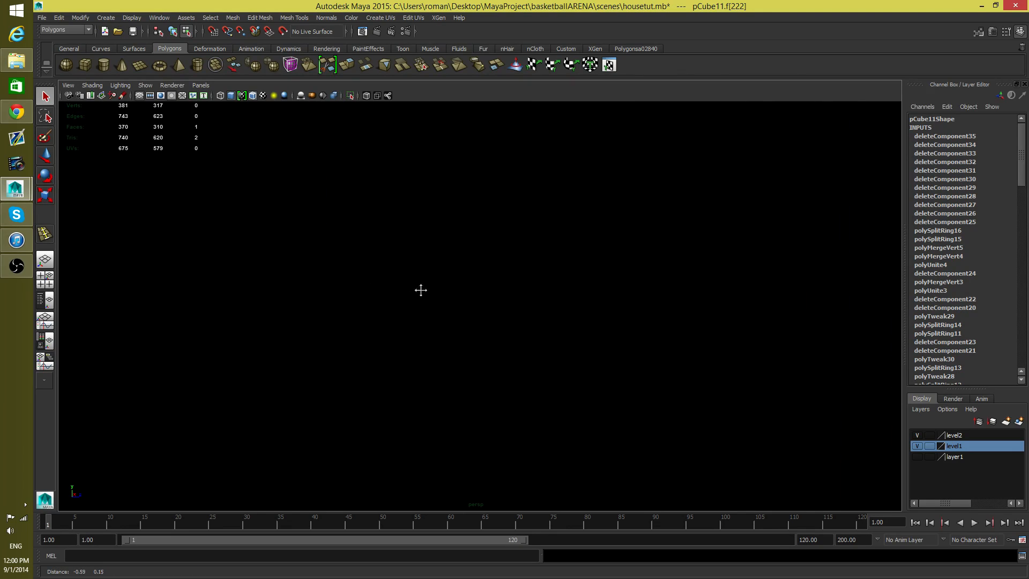
pyautogui.keyDown('alt'); pyautogui.moveTo(391, 347); pyautogui.dragTo(397, 384); pyautogui.keyUp('alt')
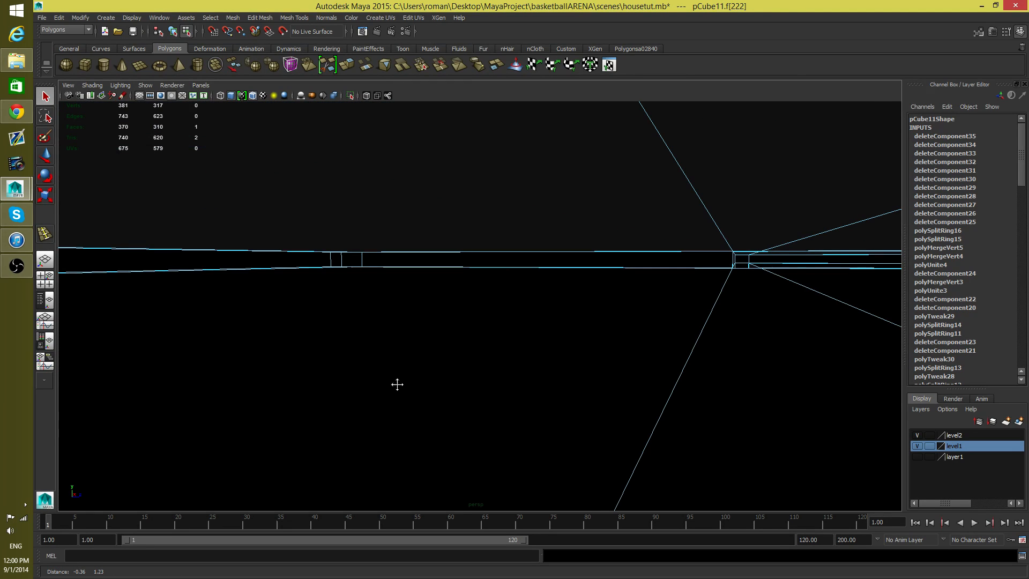
pyautogui.keyDown('alt'); pyautogui.moveTo(387, 308); pyautogui.dragTo(455, 342); pyautogui.keyUp('alt')
pyautogui.keyDown('alt'); pyautogui.moveTo(455, 343); pyautogui.dragTo(393, 332, button='right'); pyautogui.keyUp('alt')
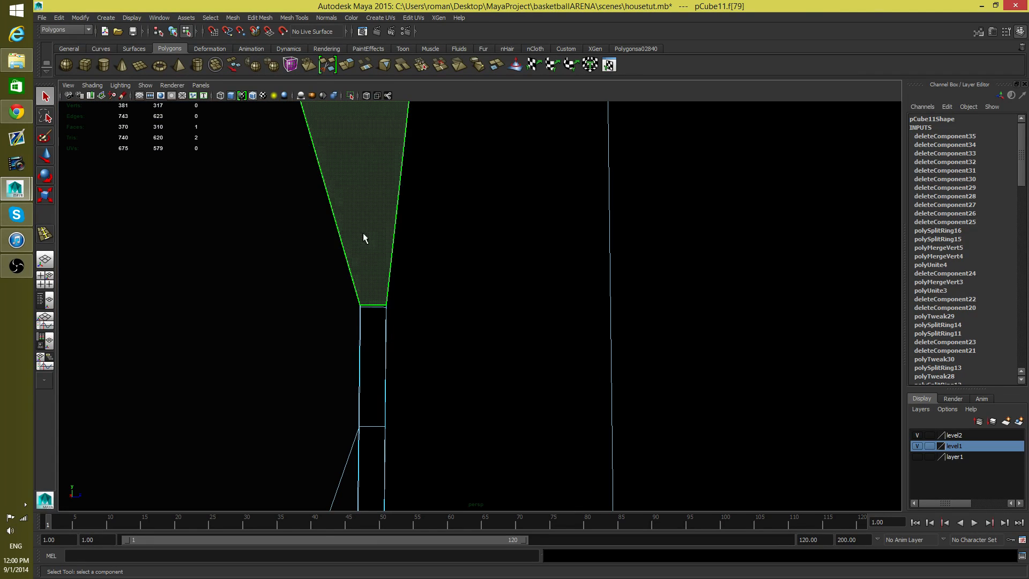
pyautogui.press('Delete')
pyautogui.click(371, 300)
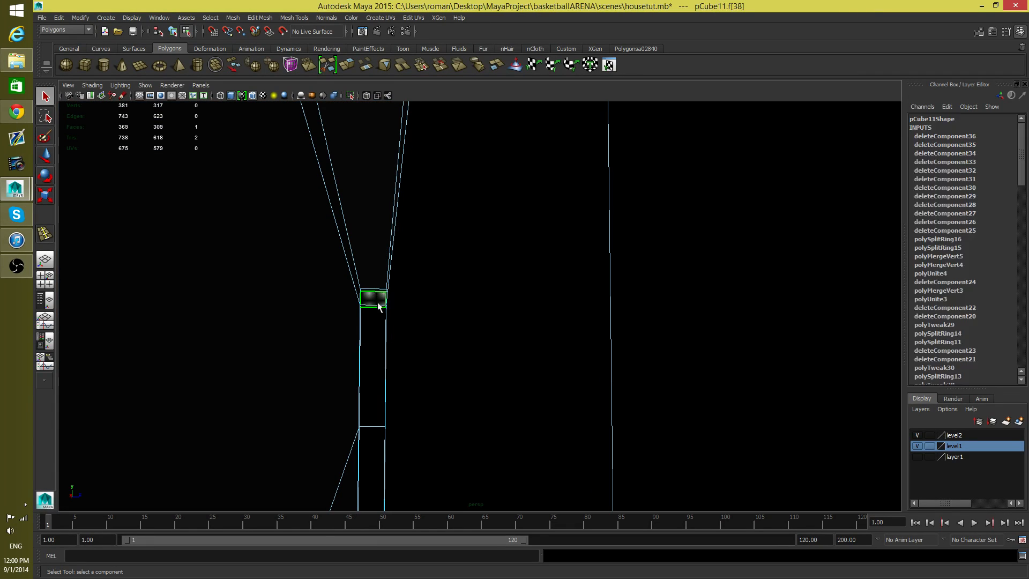
pyautogui.press('Delete')
pyautogui.hotkey('ctrl', 'z')
# Step: Delete the small hidden face at the top of the narrow wall end, seen from below
pyautogui.click(373, 305)
pyautogui.keyDown('alt'); pyautogui.moveTo(373, 307); pyautogui.dragTo(376, 285); pyautogui.keyUp('alt')
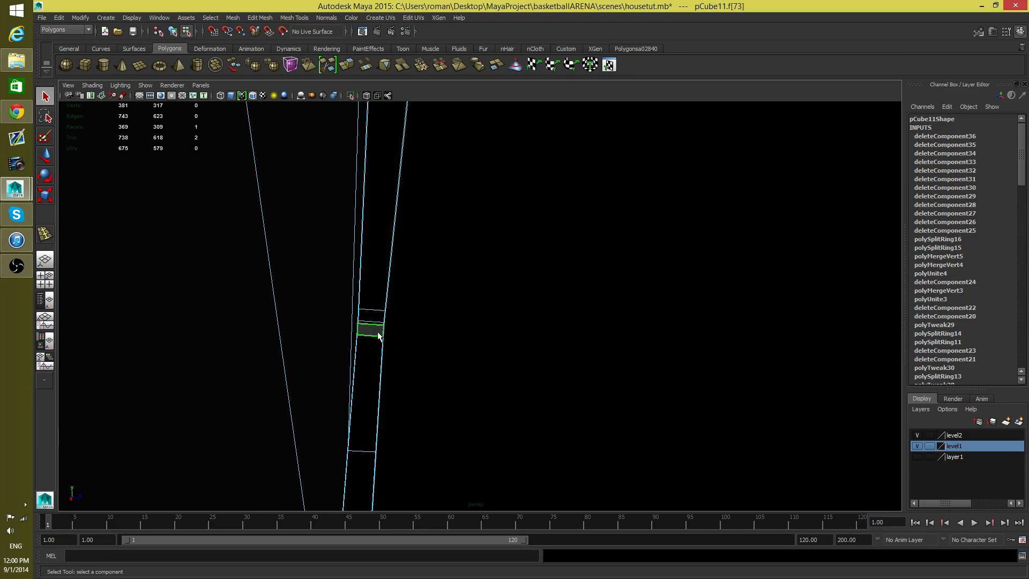
pyautogui.press('Delete')
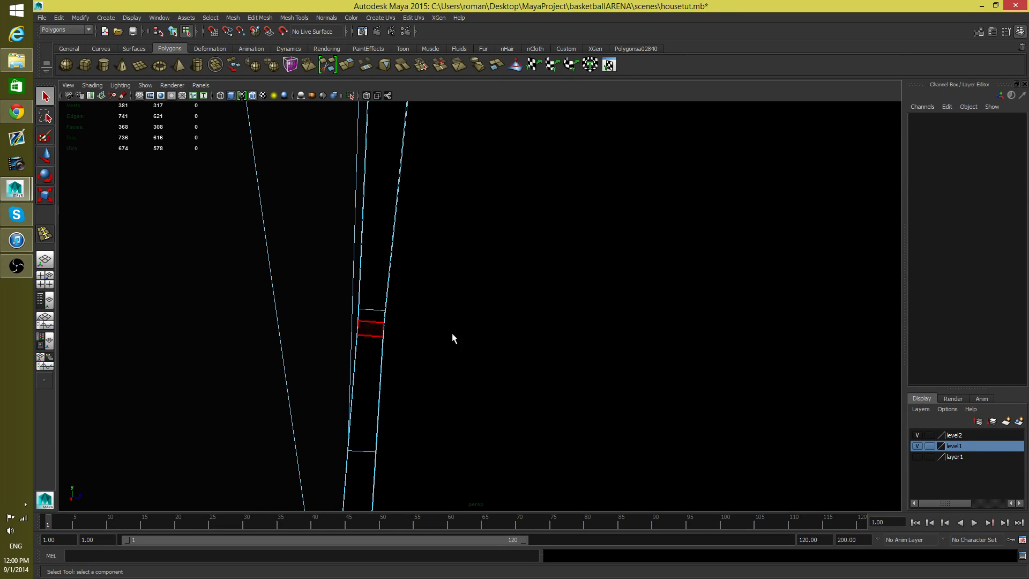
# Step: Preview the mesh smoothed and examine the roof edges and the corners where the wings meet
pyautogui.keyDown('alt'); pyautogui.moveTo(452, 335); pyautogui.dragTo(501, 382); pyautogui.keyUp('alt')
pyautogui.press('3')
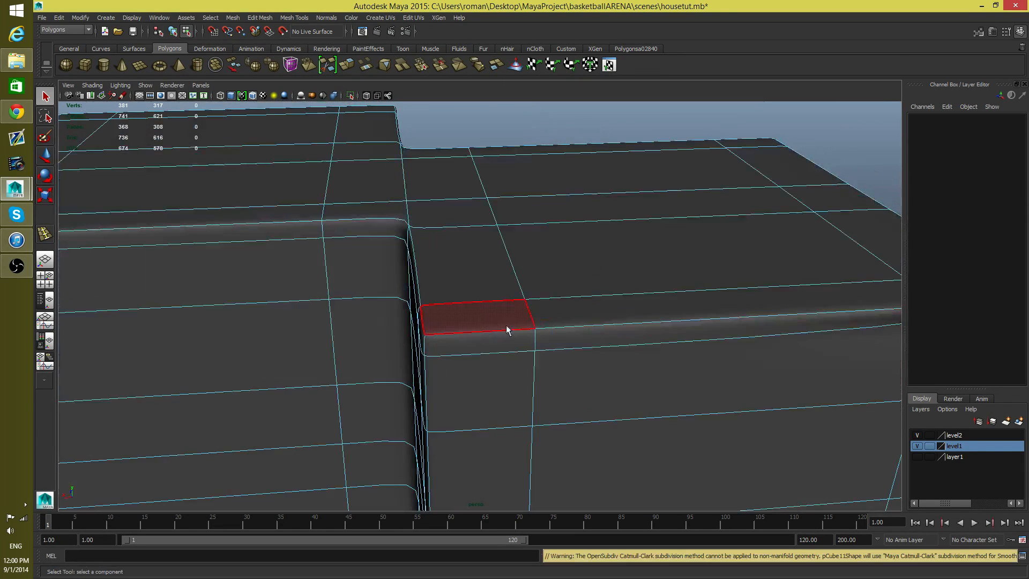
pyautogui.keyDown('alt'); pyautogui.moveTo(443, 333); pyautogui.dragTo(351, 324); pyautogui.keyUp('alt')
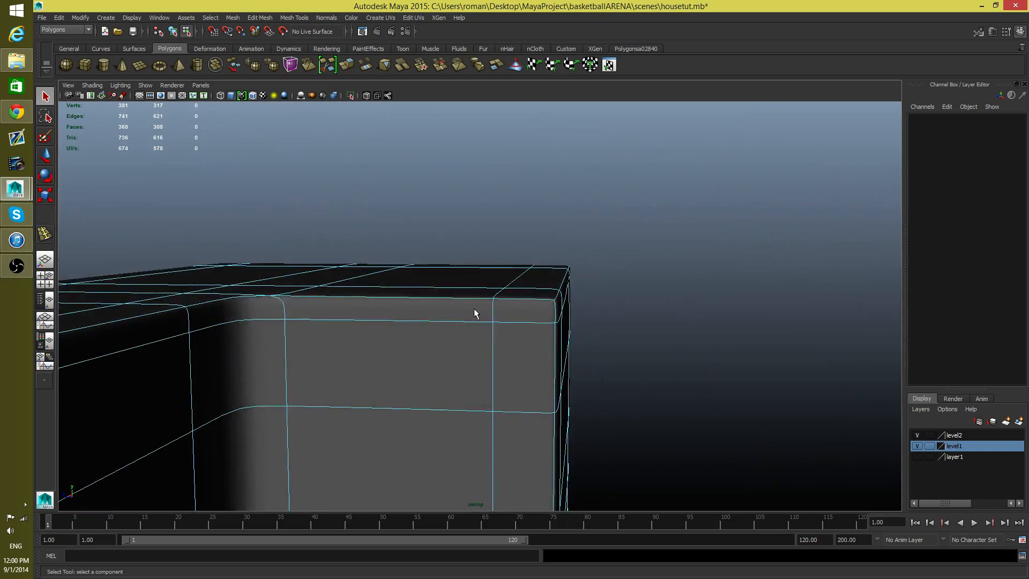
pyautogui.keyDown('alt'); pyautogui.moveTo(474, 313); pyautogui.dragTo(402, 327); pyautogui.keyUp('alt')
pyautogui.keyDown('alt'); pyautogui.moveTo(401, 327); pyautogui.dragTo(542, 472, button='right'); pyautogui.keyUp('alt')
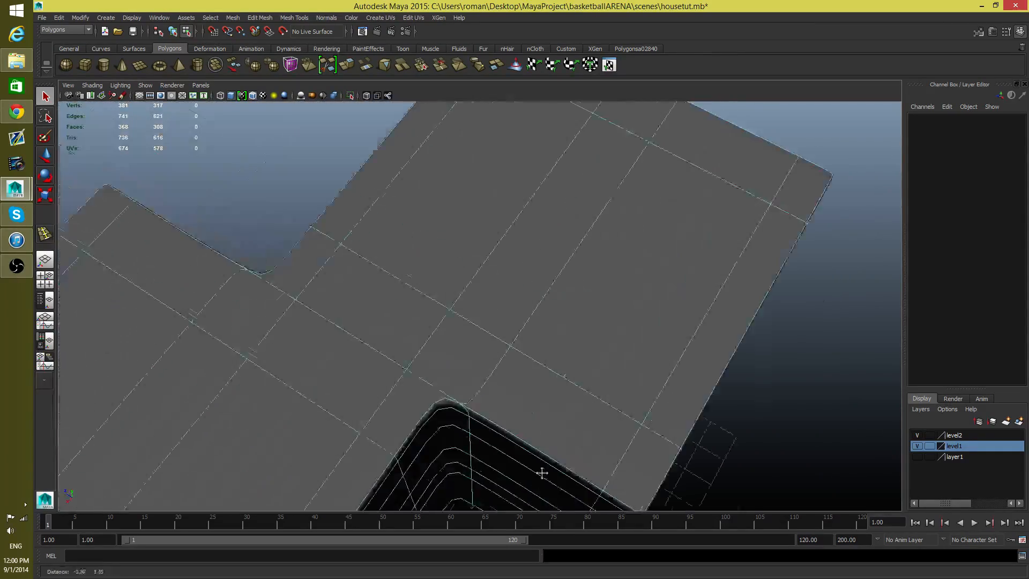
# Step: Show the mesh unsmoothed and delete the thin sliver face at the opposite inner wall's top end
pyautogui.keyDown('alt'); pyautogui.moveTo(542, 472); pyautogui.dragTo(134, 373); pyautogui.keyUp('alt')
pyautogui.keyDown('alt'); pyautogui.moveTo(317, 393); pyautogui.dragTo(468, 435, button='right'); pyautogui.keyUp('alt')
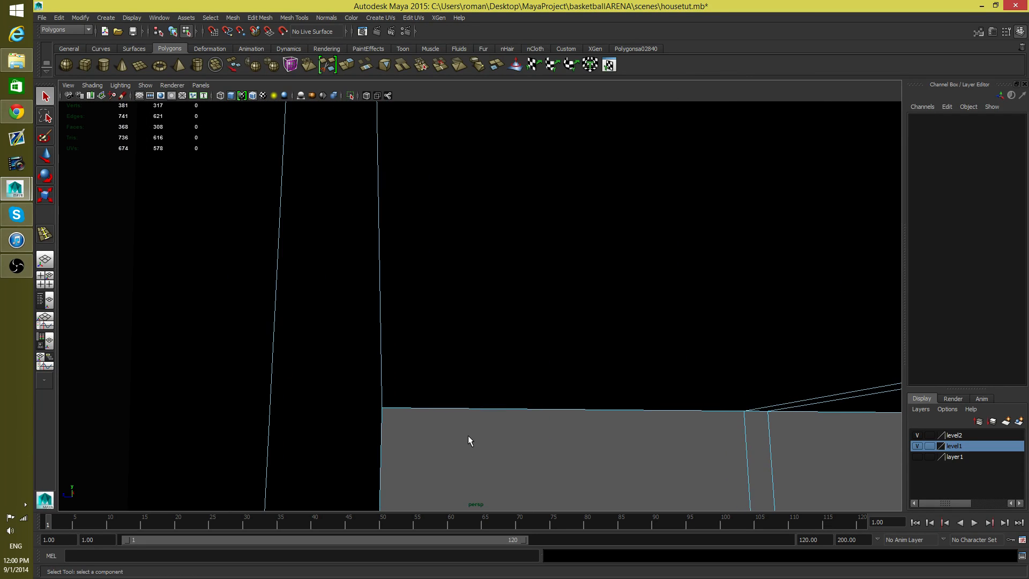
pyautogui.keyDown('alt'); pyautogui.moveTo(468, 435); pyautogui.dragTo(487, 424, button='middle'); pyautogui.keyUp('alt')
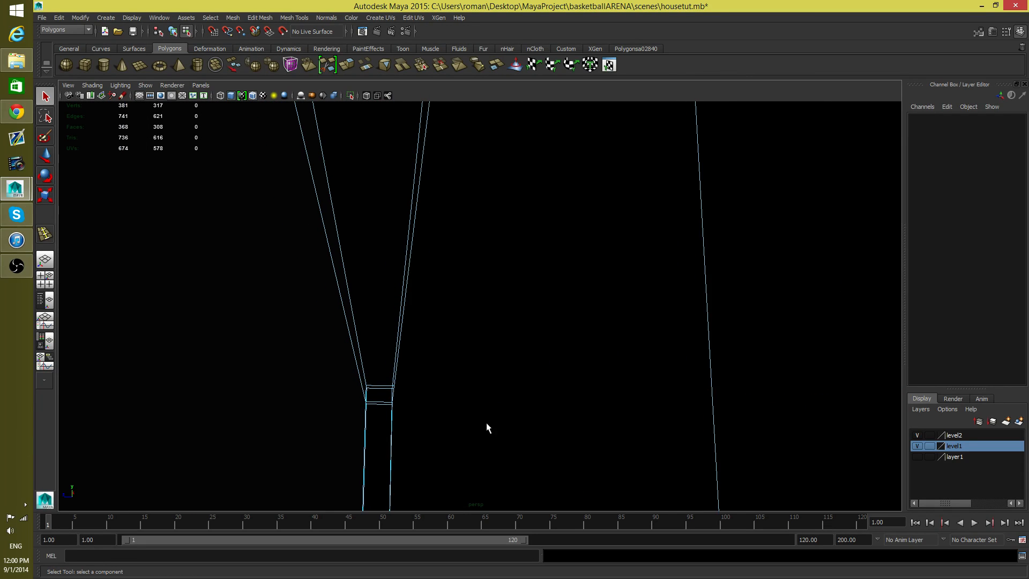
pyautogui.click(382, 402)
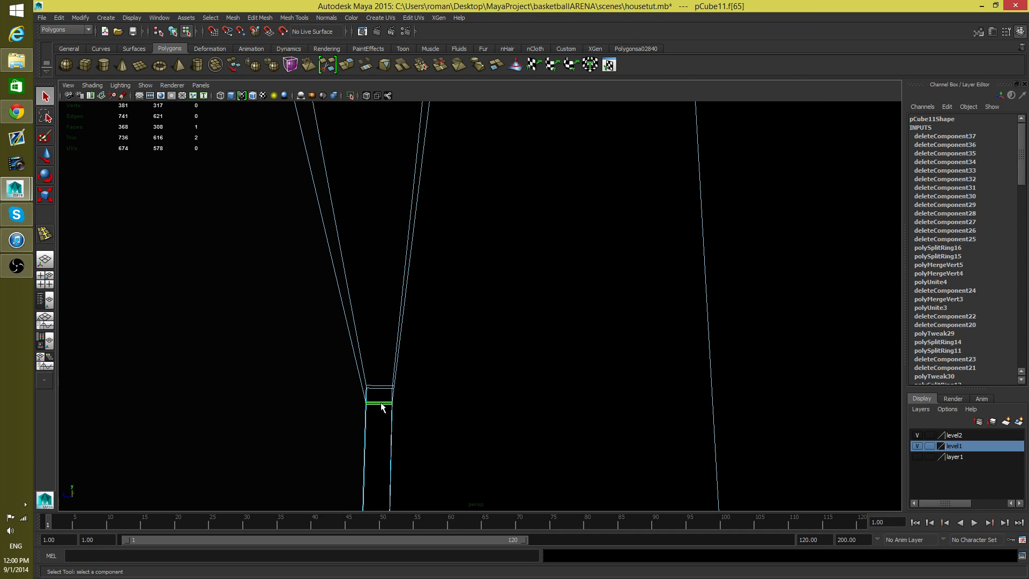
pyautogui.press('Delete')
# Step: Delete the two long thin strip faces crossing the top of the wall end beneath the roof
pyautogui.keyDown('alt'); pyautogui.moveTo(384, 413); pyautogui.dragTo(212, 406, button='right'); pyautogui.keyUp('alt')
pyautogui.press('3')
pyautogui.keyDown('alt'); pyautogui.moveTo(198, 405); pyautogui.dragTo(363, 404); pyautogui.keyUp('alt')
pyautogui.keyDown('alt'); pyautogui.moveTo(362, 404); pyautogui.dragTo(569, 416, button='right'); pyautogui.keyUp('alt')
pyautogui.keyDown('alt'); pyautogui.moveTo(569, 416); pyautogui.dragTo(375, 418); pyautogui.keyUp('alt')
pyautogui.keyDown('alt'); pyautogui.moveTo(374, 418); pyautogui.dragTo(448, 435, button='right'); pyautogui.keyUp('alt')
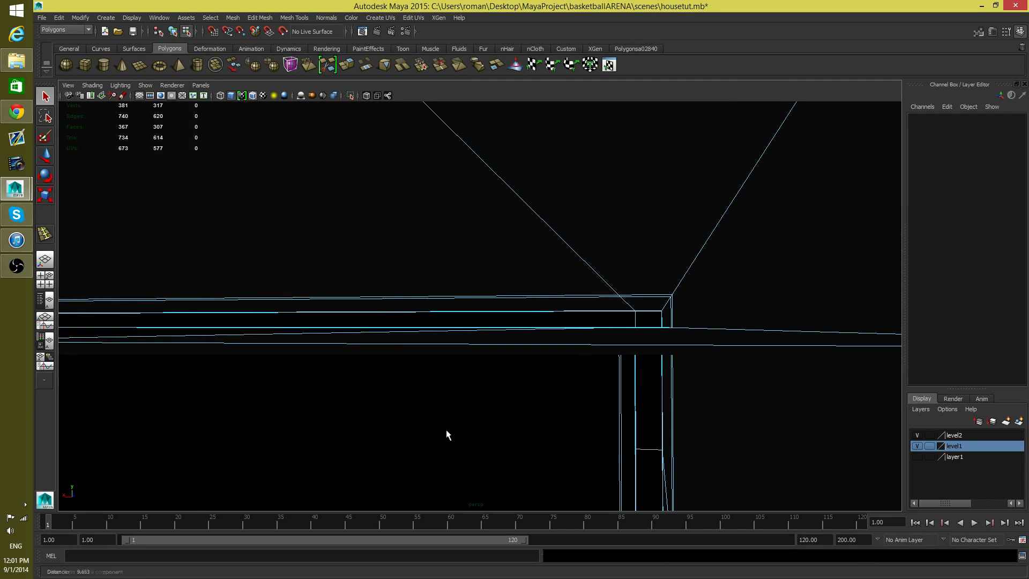
pyautogui.click(647, 340)
pyautogui.press('Delete')
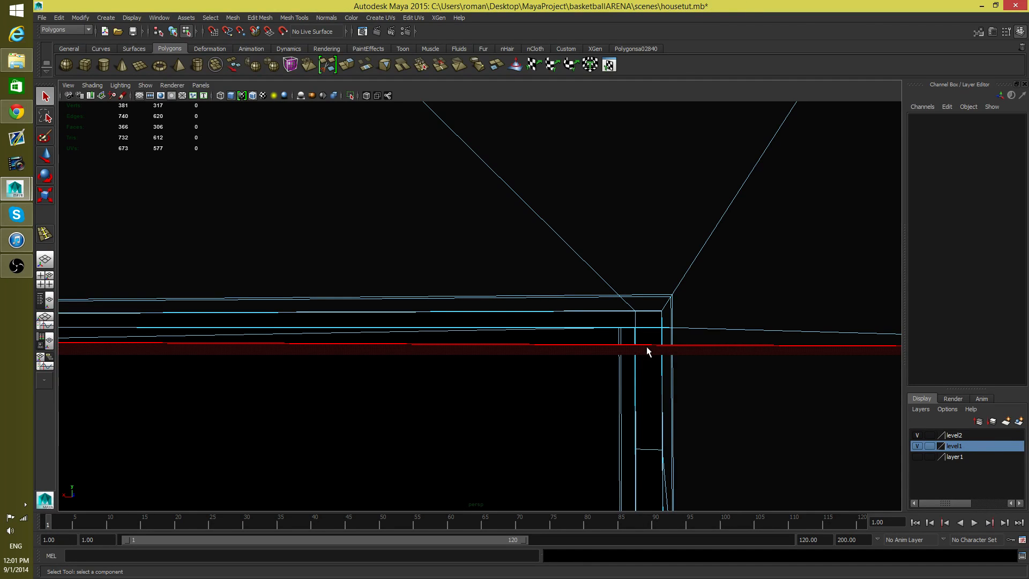
pyautogui.click(647, 348)
pyautogui.press('Delete')
# Step: Check the front roof edge and wall corner in smooth preview, and return to the unsmoothed display
pyautogui.keyDown('alt'); pyautogui.moveTo(647, 346); pyautogui.dragTo(688, 319); pyautogui.keyUp('alt')
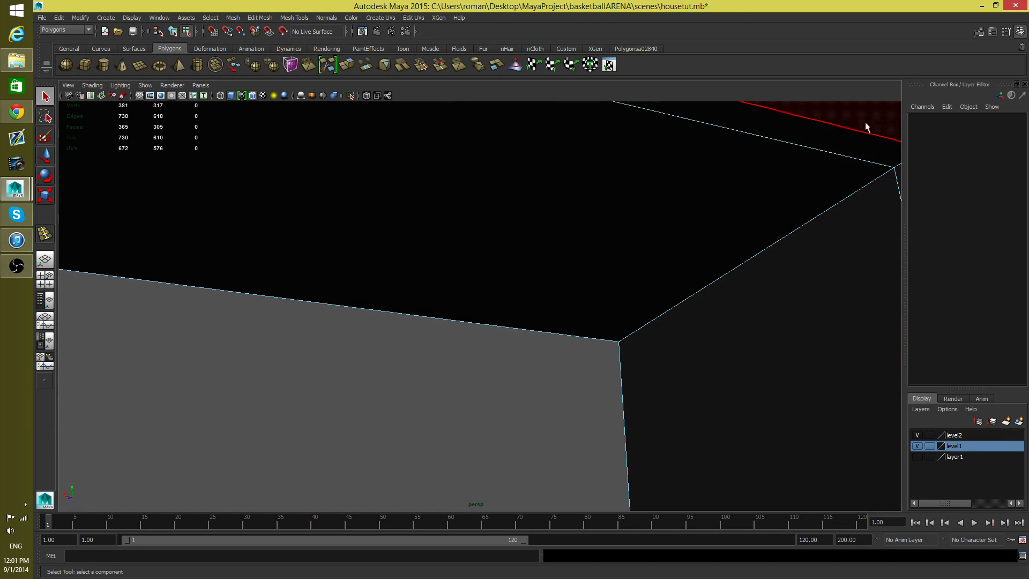
pyautogui.keyDown('alt'); pyautogui.moveTo(885, 137); pyautogui.dragTo(511, 227, button='right'); pyautogui.keyUp('alt')
pyautogui.keyDown('alt'); pyautogui.moveTo(512, 226); pyautogui.dragTo(480, 318); pyautogui.keyUp('alt')
pyautogui.press('3')
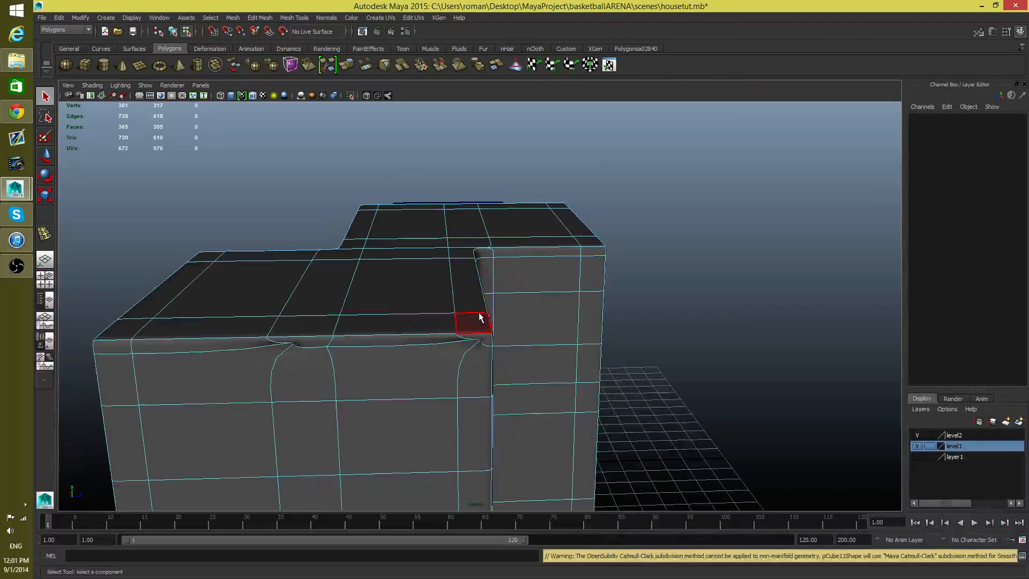
pyautogui.keyDown('alt'); pyautogui.moveTo(399, 325); pyautogui.dragTo(526, 358, button='right'); pyautogui.keyUp('alt')
pyautogui.press('1')
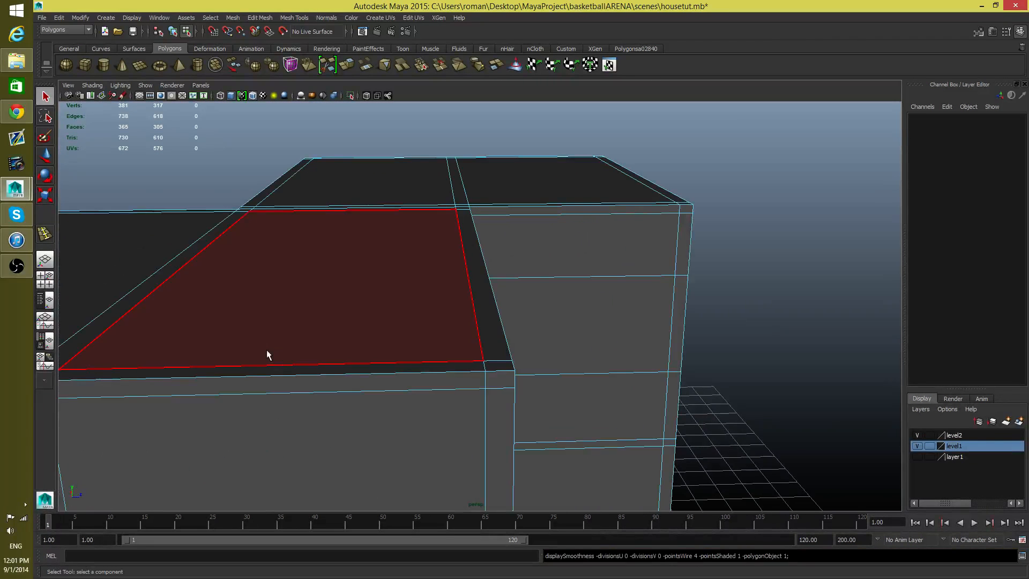
# Step: Delete the interior face at the wall corner under the roof and the short thin strip crossing it
pyautogui.keyDown('alt'); pyautogui.moveTo(267, 354); pyautogui.dragTo(579, 286, button='middle'); pyautogui.keyUp('alt')
pyautogui.keyDown('alt'); pyautogui.moveTo(580, 287); pyautogui.dragTo(433, 303); pyautogui.keyUp('alt')
pyautogui.click(435, 307)
pyautogui.press('Delete')
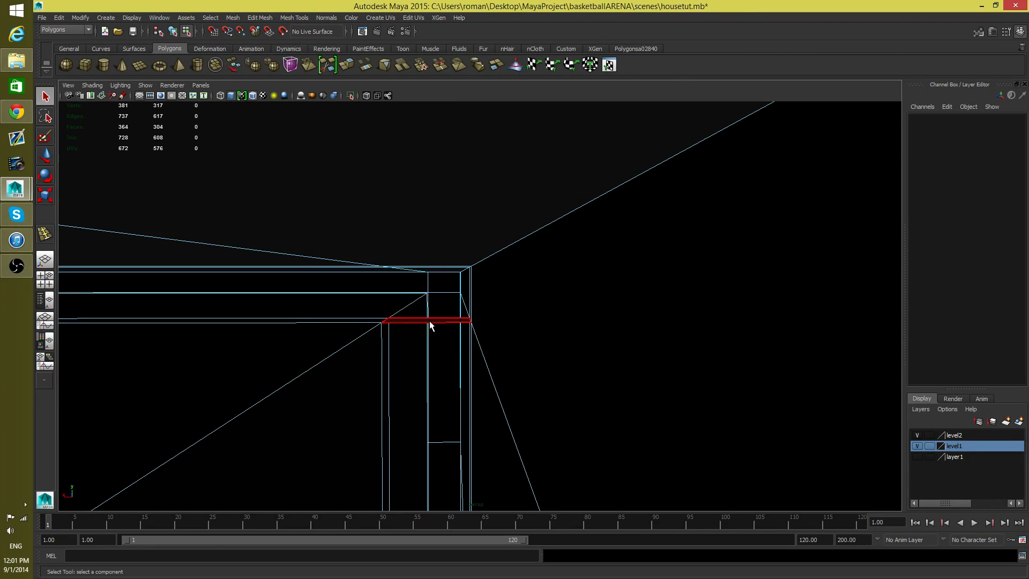
pyautogui.click(429, 321)
pyautogui.press('Delete')
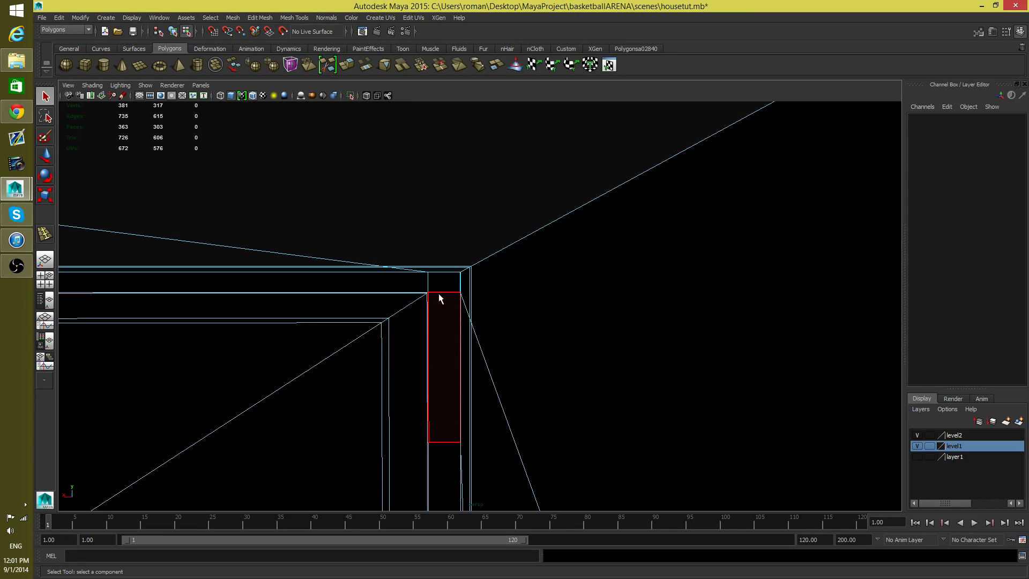
# Step: Examine the roof edges and wall corners all around the house in smooth preview
pyautogui.scroll(-5, 442, 310)
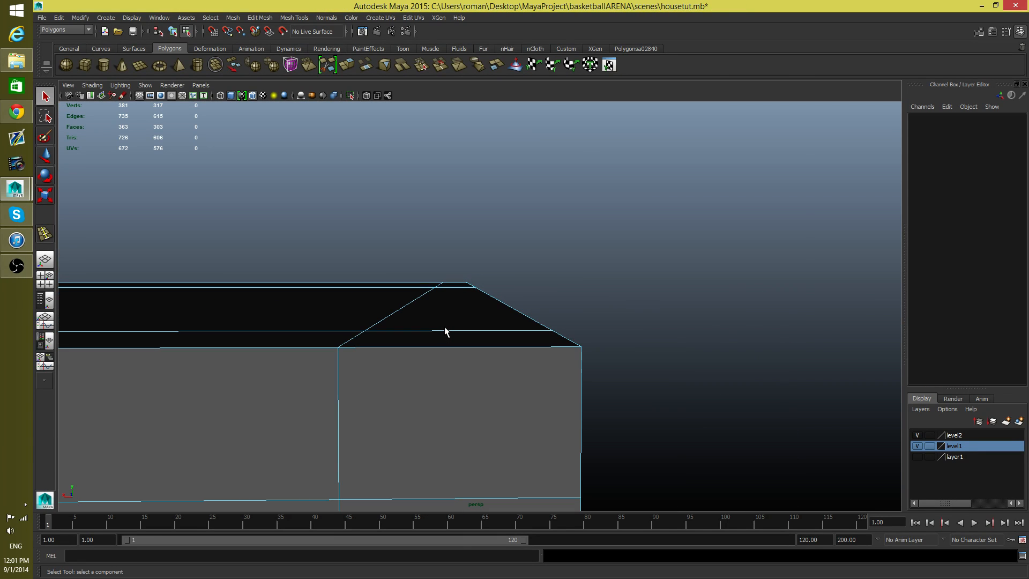
pyautogui.press('3')
pyautogui.press('1')
pyautogui.keyDown('alt'); pyautogui.moveTo(554, 360); pyautogui.dragTo(287, 370); pyautogui.keyUp('alt')
pyautogui.keyDown('alt'); pyautogui.moveTo(617, 353); pyautogui.dragTo(475, 376, button='middle'); pyautogui.keyUp('alt')
pyautogui.keyDown('alt'); pyautogui.moveTo(622, 367); pyautogui.dragTo(399, 372); pyautogui.keyUp('alt')
pyautogui.keyDown('alt'); pyautogui.moveTo(515, 375); pyautogui.dragTo(191, 325, button='middle'); pyautogui.keyUp('alt')
pyautogui.keyDown('alt'); pyautogui.moveTo(673, 300); pyautogui.dragTo(300, 308, button='middle'); pyautogui.keyUp('alt')
pyautogui.keyDown('alt'); pyautogui.moveTo(622, 333); pyautogui.dragTo(440, 309); pyautogui.keyUp('alt')
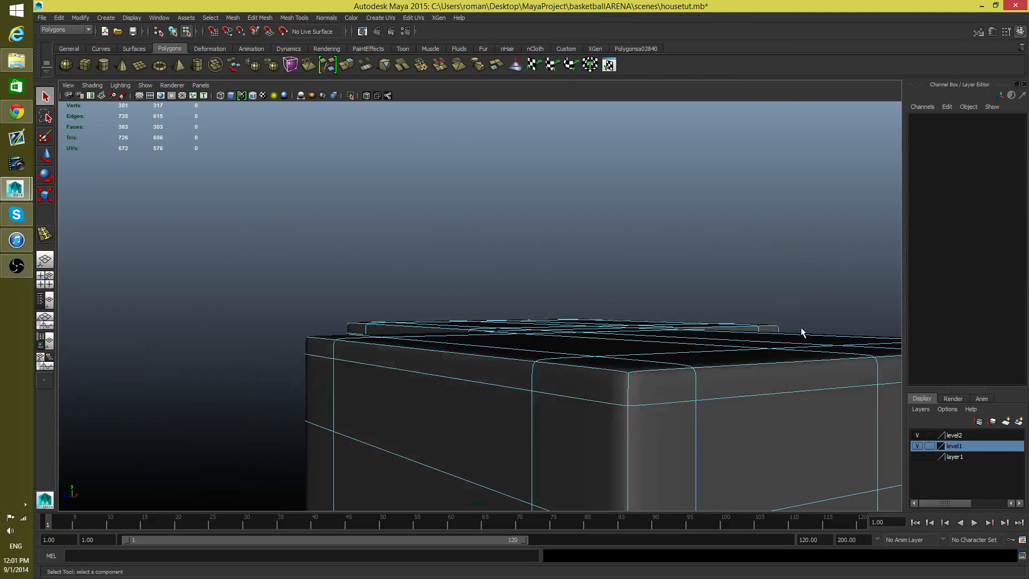
pyautogui.keyDown('alt'); pyautogui.moveTo(800, 328); pyautogui.dragTo(498, 349, button='middle'); pyautogui.keyUp('alt')
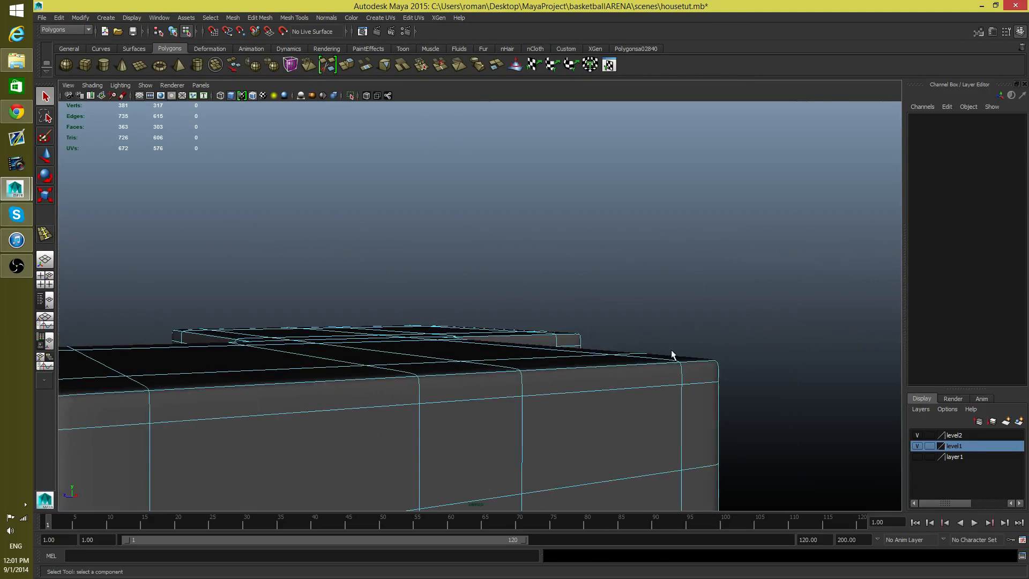
pyautogui.keyDown('alt'); pyautogui.moveTo(671, 349); pyautogui.dragTo(467, 352, button='middle'); pyautogui.keyUp('alt')
pyautogui.keyDown('alt'); pyautogui.moveTo(467, 352); pyautogui.dragTo(359, 375); pyautogui.keyUp('alt')
pyautogui.keyDown('alt'); pyautogui.moveTo(712, 351); pyautogui.dragTo(449, 366, button='middle'); pyautogui.keyUp('alt')
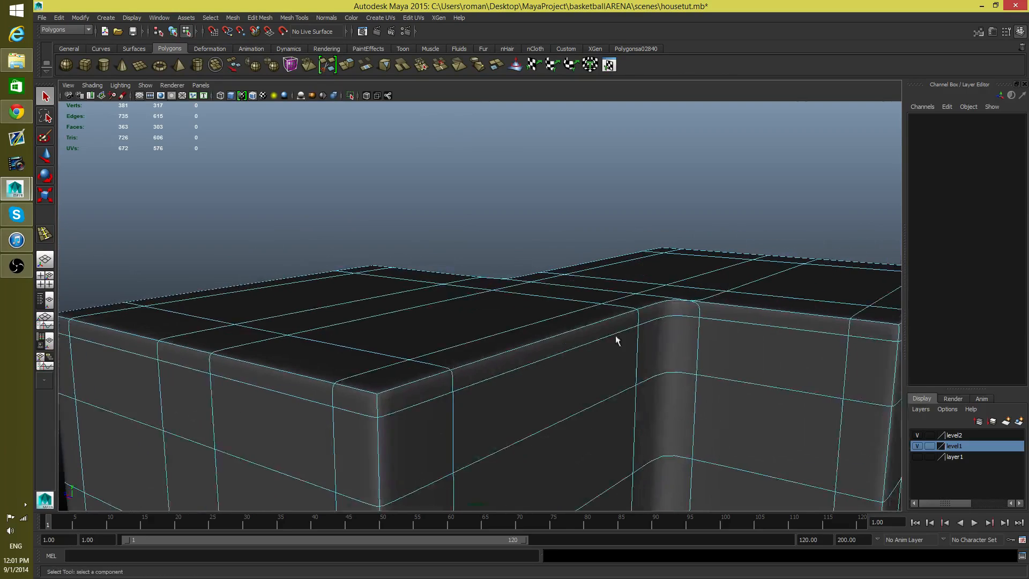
pyautogui.keyDown('alt'); pyautogui.moveTo(614, 337); pyautogui.dragTo(528, 336, button='right'); pyautogui.keyUp('alt')
pyautogui.keyDown('alt'); pyautogui.moveTo(689, 325); pyautogui.dragTo(852, 198); pyautogui.keyUp('alt')
pyautogui.keyDown('alt'); pyautogui.moveTo(595, 361); pyautogui.dragTo(625, 412, button='right'); pyautogui.keyUp('alt')
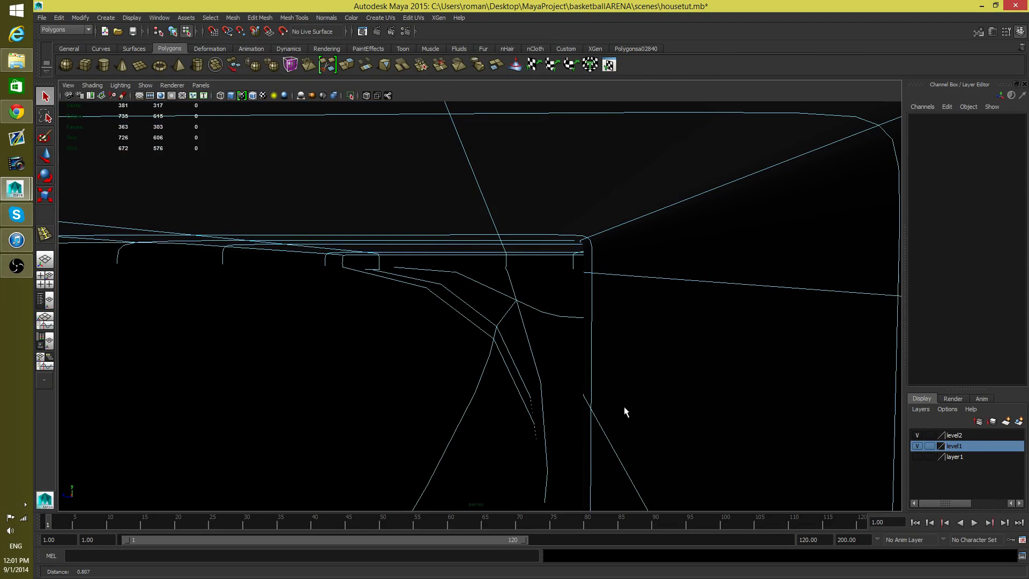
# Step: Return to the unsmoothed display and examine the interior wall corners and narrow faces beneath the roof
pyautogui.keyDown('alt'); pyautogui.moveTo(537, 365); pyautogui.dragTo(604, 328, button='right'); pyautogui.keyUp('alt')
pyautogui.press('1')
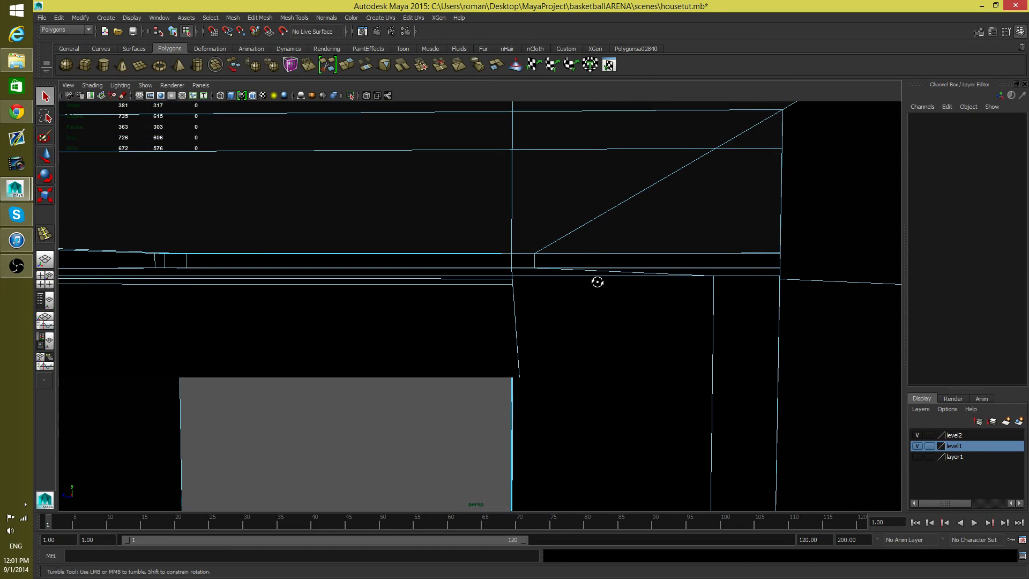
pyautogui.keyDown('alt'); pyautogui.moveTo(597, 281); pyautogui.dragTo(624, 335); pyautogui.keyUp('alt')
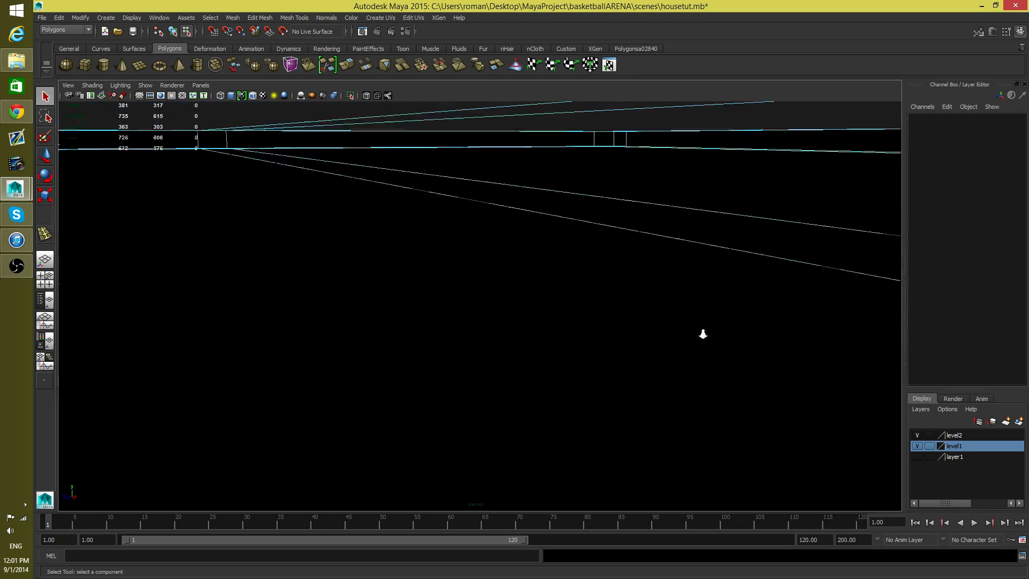
pyautogui.keyDown('alt'); pyautogui.moveTo(704, 334); pyautogui.dragTo(841, 328); pyautogui.keyUp('alt')
pyautogui.keyDown('alt'); pyautogui.moveTo(841, 328); pyautogui.dragTo(650, 365, button='middle'); pyautogui.keyUp('alt')
pyautogui.click(507, 266)
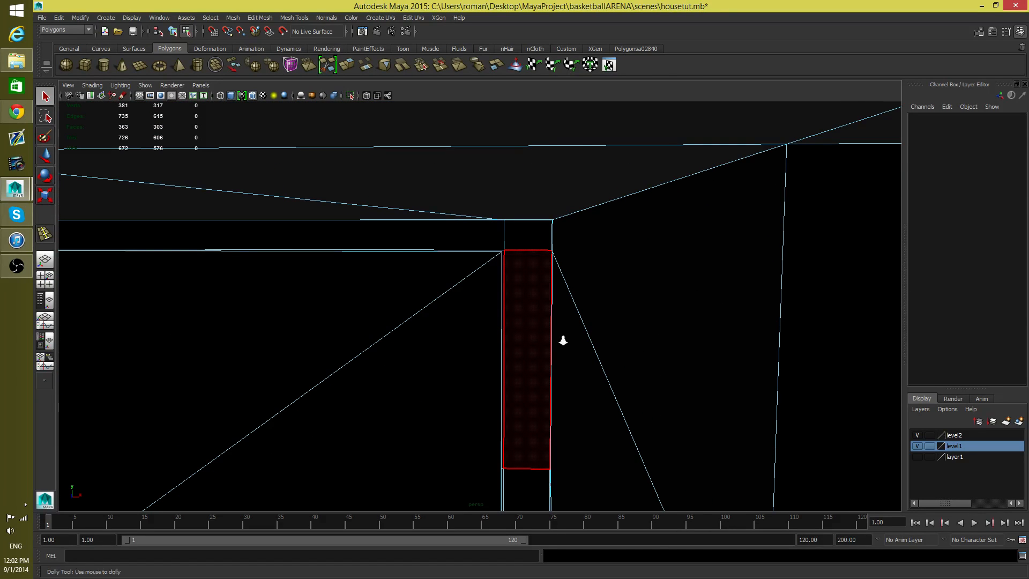
pyautogui.keyDown('alt'); pyautogui.moveTo(563, 340); pyautogui.dragTo(538, 345, button='right'); pyautogui.keyUp('alt')
pyautogui.keyDown('alt'); pyautogui.moveTo(538, 345); pyautogui.dragTo(546, 329, button='middle'); pyautogui.keyUp('alt')
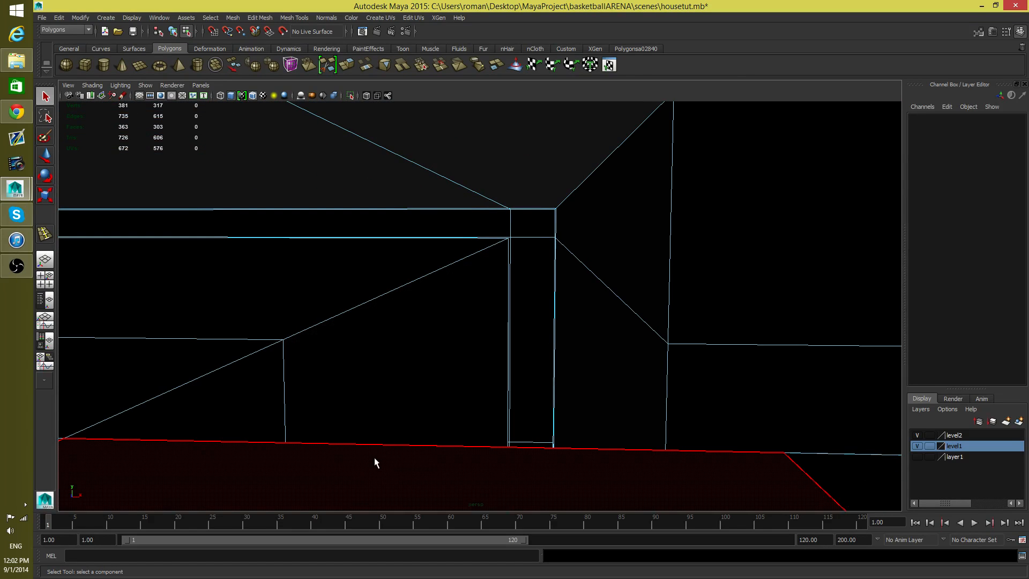
pyautogui.keyDown('alt'); pyautogui.moveTo(562, 440); pyautogui.dragTo(519, 427, button='right'); pyautogui.keyUp('alt')
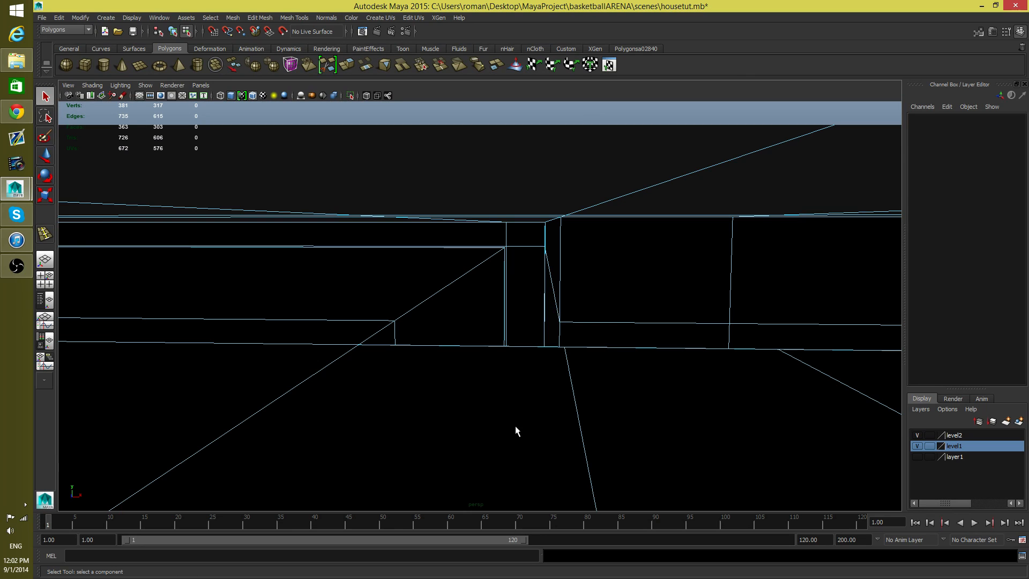
pyautogui.keyDown('alt'); pyautogui.moveTo(336, 316); pyautogui.dragTo(590, 395); pyautogui.keyUp('alt')
pyautogui.keyDown('alt'); pyautogui.moveTo(339, 378); pyautogui.dragTo(456, 314, button='right'); pyautogui.keyUp('alt')
pyautogui.keyDown('alt'); pyautogui.moveTo(188, 266); pyautogui.dragTo(421, 324, button='middle'); pyautogui.keyUp('alt')
pyautogui.keyDown('alt'); pyautogui.moveTo(282, 313); pyautogui.dragTo(512, 301, button='middle'); pyautogui.keyUp('alt')
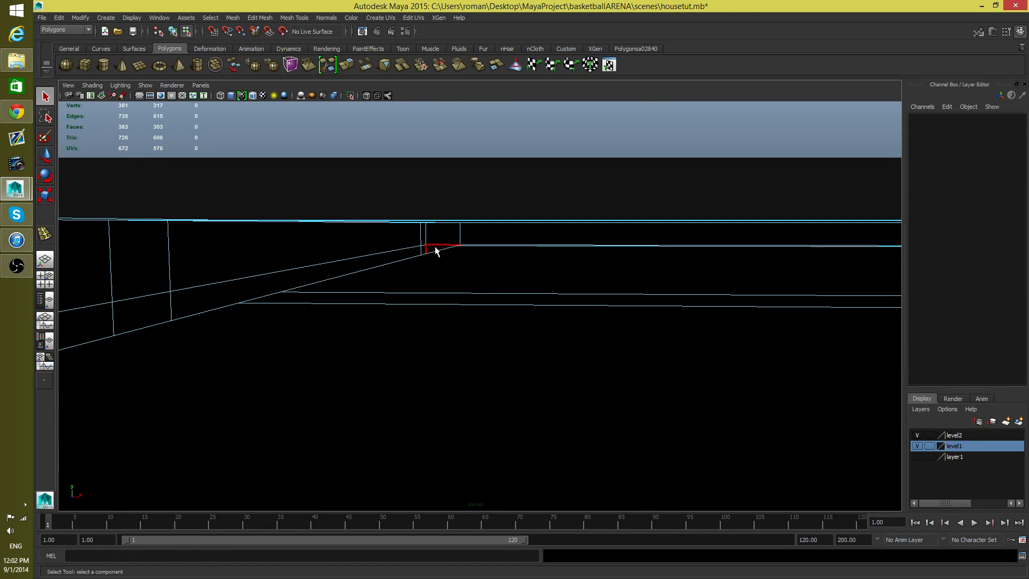
# Step: Select the narrow wall-end face below the roof and inspect that wall junction from several sides
pyautogui.click(436, 247)
pyautogui.keyDown('alt'); pyautogui.moveTo(435, 300); pyautogui.dragTo(429, 288); pyautogui.keyUp('alt')
pyautogui.keyDown('alt'); pyautogui.moveTo(399, 354); pyautogui.dragTo(781, 382, button='middle'); pyautogui.keyUp('alt')
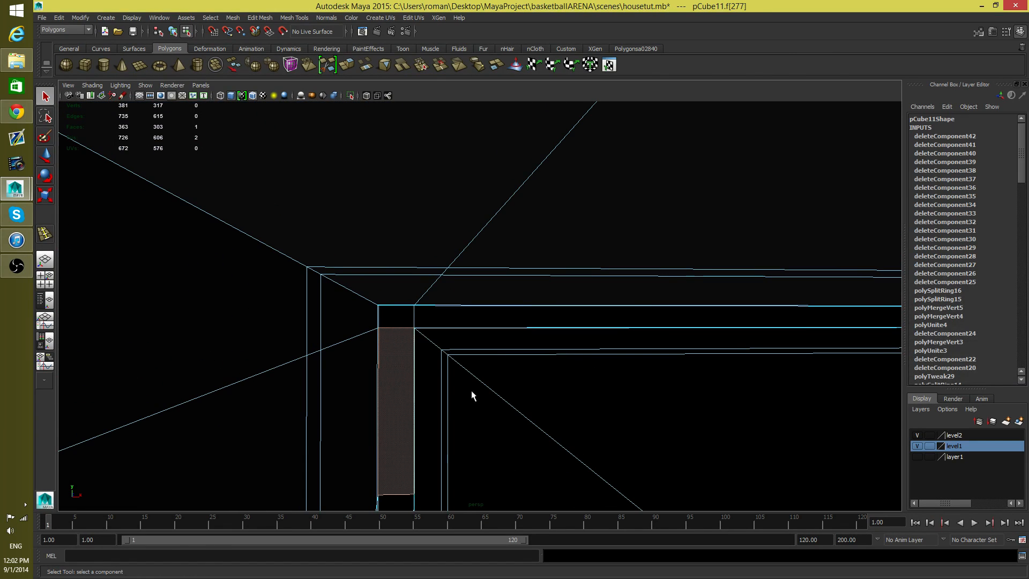
pyautogui.click(384, 331)
pyautogui.keyDown('alt'); pyautogui.moveTo(381, 345); pyautogui.dragTo(134, 382); pyautogui.keyUp('alt')
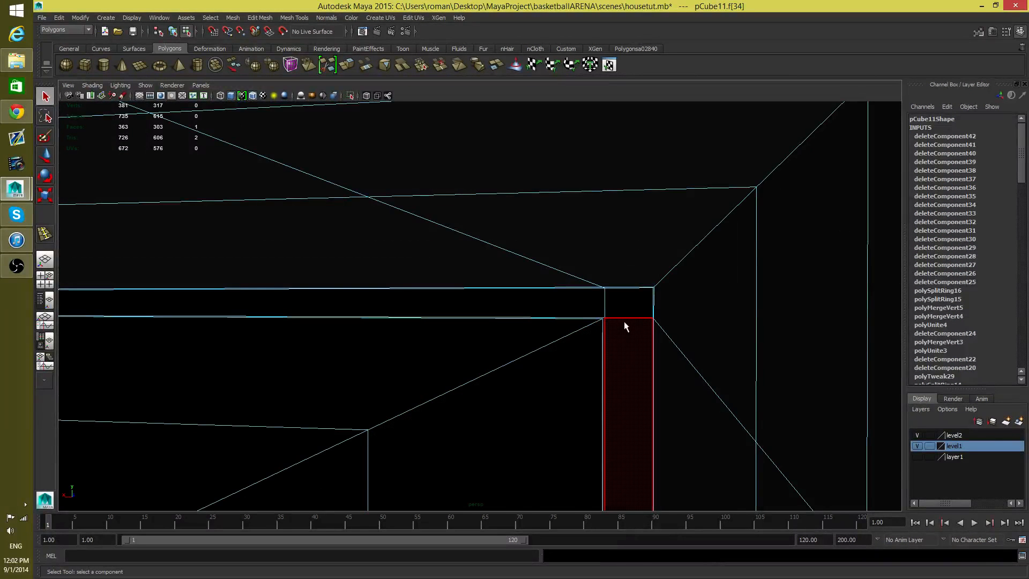
pyautogui.keyDown('alt'); pyautogui.moveTo(541, 349); pyautogui.dragTo(450, 358); pyautogui.keyUp('alt')
pyautogui.keyDown('alt'); pyautogui.moveTo(450, 358); pyautogui.dragTo(2, 307, button='middle'); pyautogui.keyUp('alt')
pyautogui.keyDown('alt'); pyautogui.moveTo(799, 281); pyautogui.dragTo(409, 292, button='middle'); pyautogui.keyUp('alt')
pyautogui.keyDown('alt'); pyautogui.moveTo(409, 292); pyautogui.dragTo(255, 294); pyautogui.keyUp('alt')
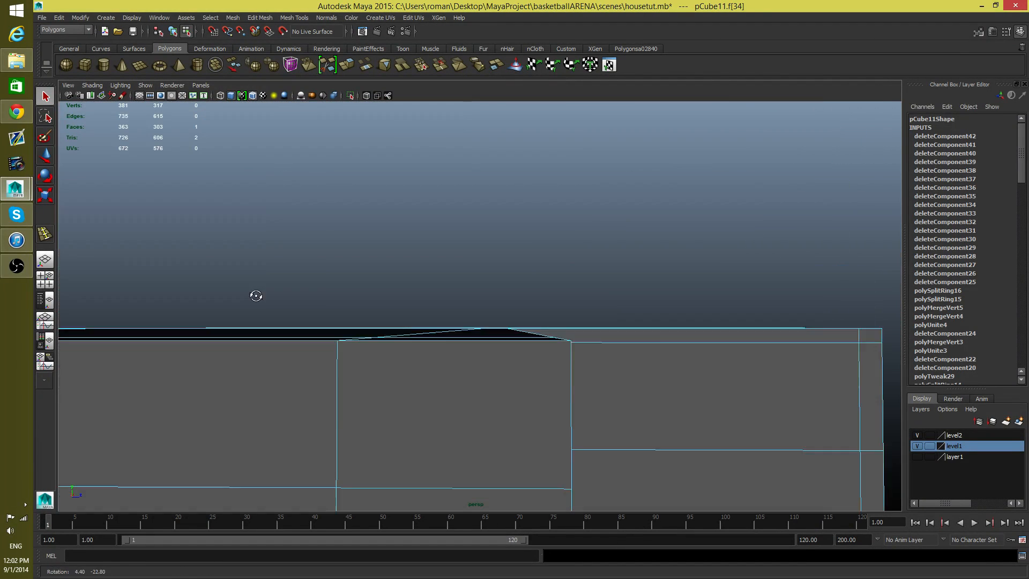
pyautogui.keyDown('alt'); pyautogui.moveTo(255, 294); pyautogui.dragTo(423, 348, button='right'); pyautogui.keyUp('alt')
pyautogui.keyDown('alt'); pyautogui.moveTo(423, 348); pyautogui.dragTo(545, 355, button='middle'); pyautogui.keyUp('alt')
pyautogui.keyDown('alt'); pyautogui.moveTo(547, 329); pyautogui.dragTo(574, 335, button='right'); pyautogui.keyUp('alt')
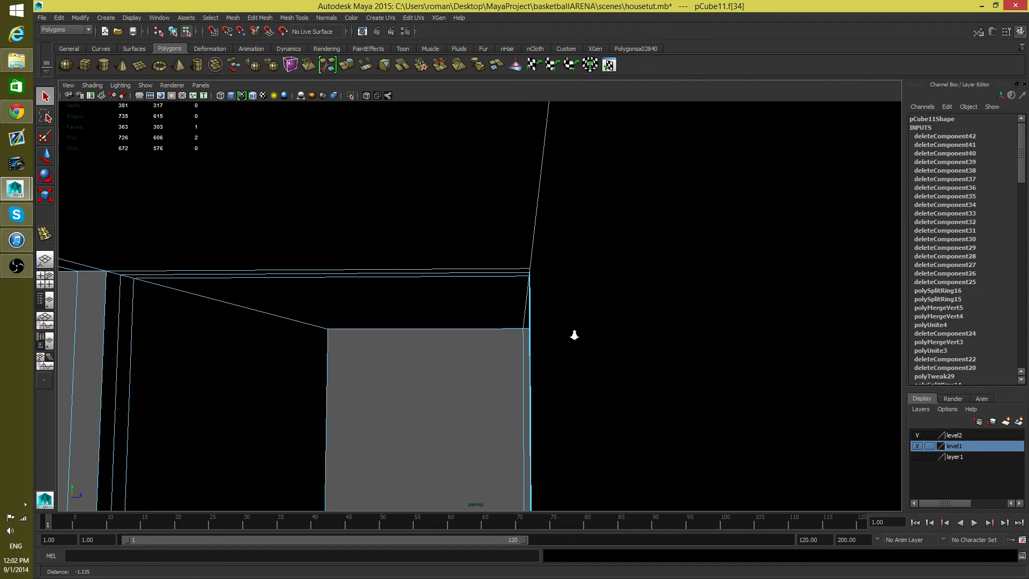
pyautogui.keyDown('alt'); pyautogui.moveTo(568, 340); pyautogui.dragTo(552, 348); pyautogui.keyUp('alt')
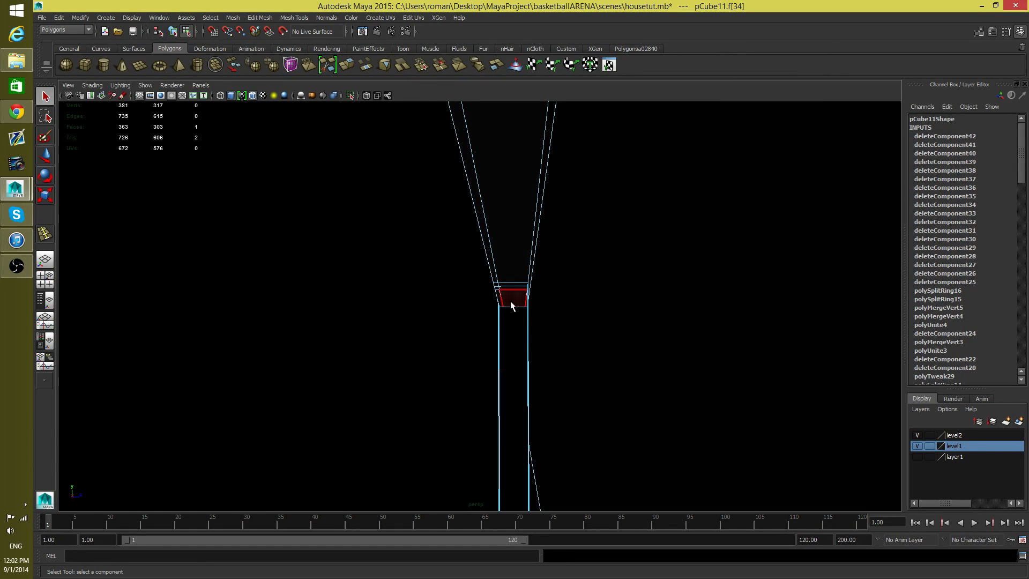
pyautogui.keyDown('alt'); pyautogui.moveTo(538, 315); pyautogui.dragTo(629, 281, button='middle'); pyautogui.keyUp('alt')
pyautogui.keyDown('alt'); pyautogui.moveTo(629, 281); pyautogui.dragTo(576, 248, button='right'); pyautogui.keyUp('alt')
pyautogui.keyDown('alt'); pyautogui.moveTo(576, 248); pyautogui.dragTo(421, 358); pyautogui.keyUp('alt')
# Step: Switch to object selection, frame the whole house and inspect its outer walls and roof
pyautogui.press('F8')
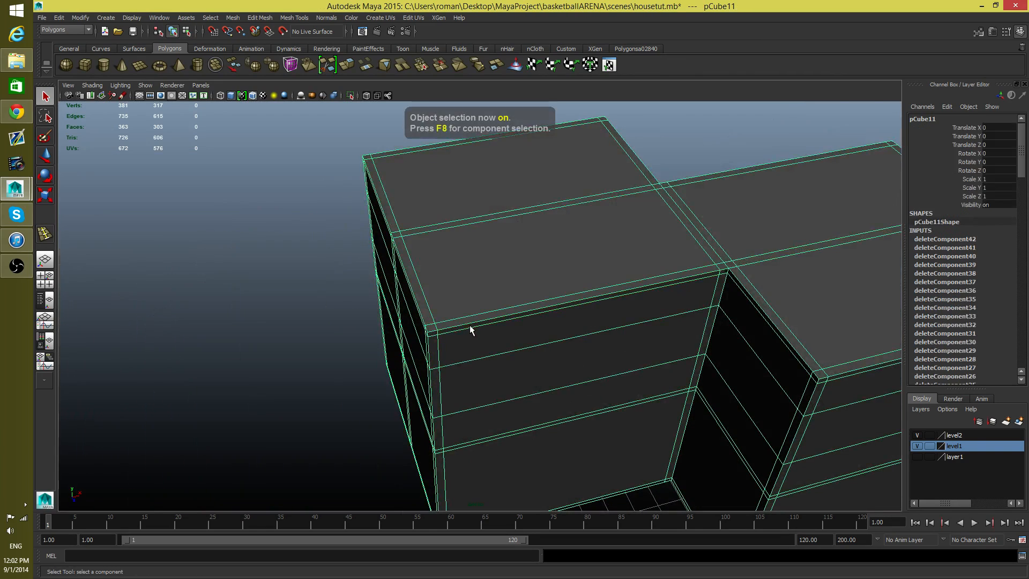
pyautogui.press('f')
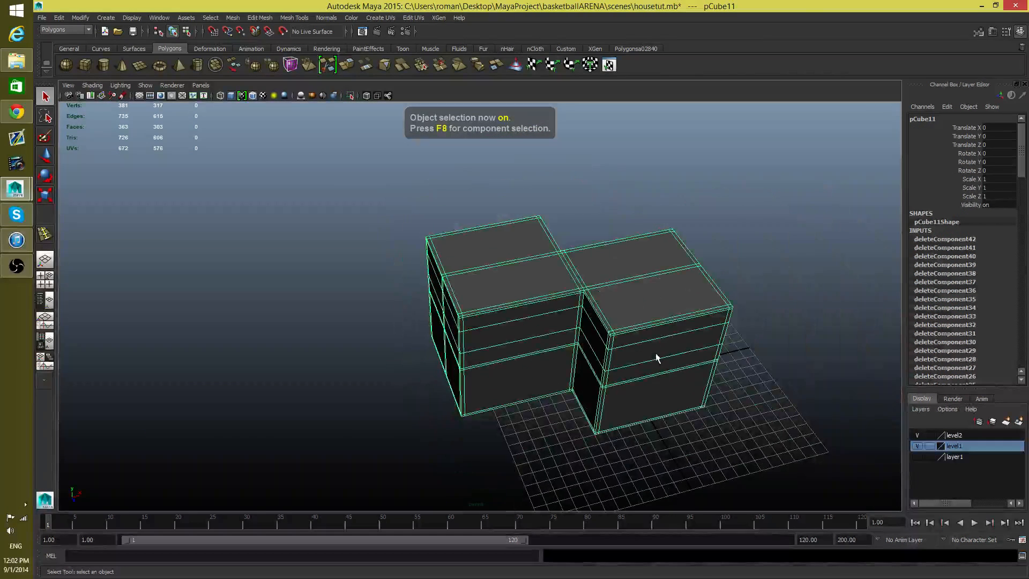
pyautogui.keyDown('alt'); pyautogui.moveTo(657, 350); pyautogui.dragTo(498, 340); pyautogui.keyUp('alt')
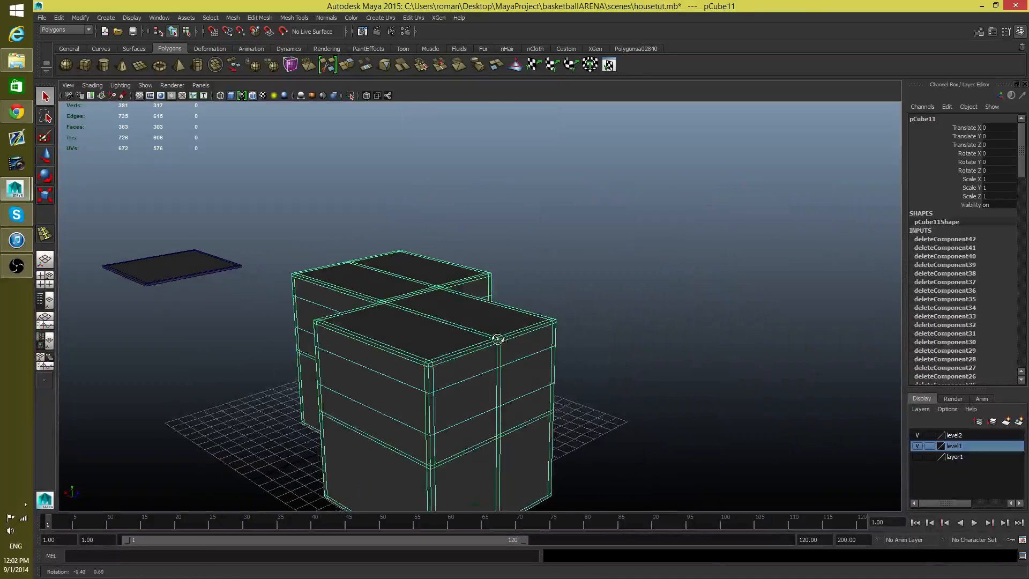
pyautogui.keyDown('alt'); pyautogui.moveTo(499, 340); pyautogui.dragTo(681, 364, button='right'); pyautogui.keyUp('alt')
pyautogui.keyDown('alt'); pyautogui.moveTo(680, 364); pyautogui.dragTo(508, 317, button='middle'); pyautogui.keyUp('alt')
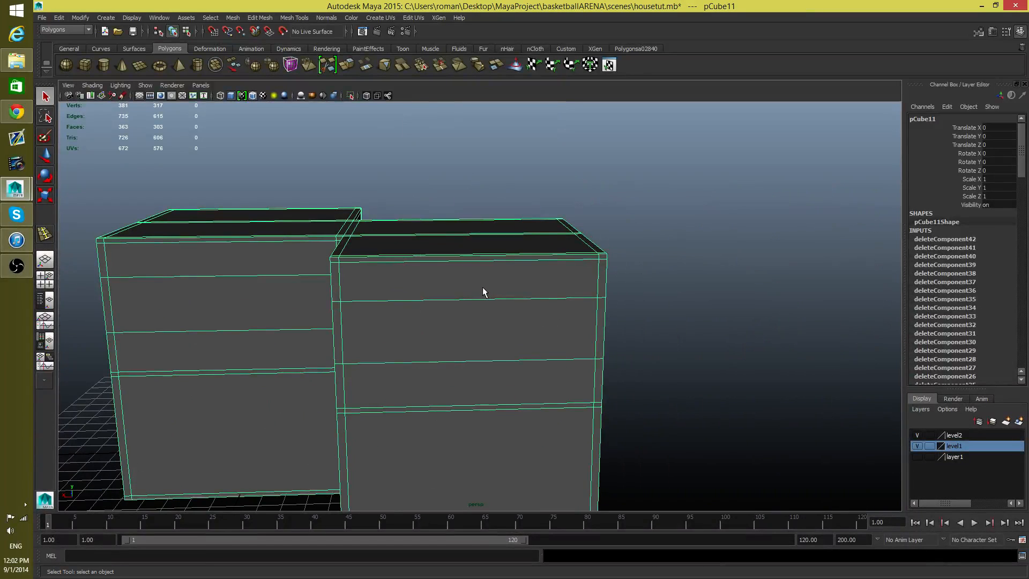
# Step: Insert two closely spaced vertical edge loops around the projecting house block, slightly off the middle of its wide wall
pyautogui.keyDown('shift'); pyautogui.moveTo(482, 288); pyautogui.dragTo(452, 305, button='right'); pyautogui.keyUp('shift')
pyautogui.keyDown('alt'); pyautogui.moveTo(457, 364); pyautogui.dragTo(434, 252); pyautogui.keyUp('alt')
pyautogui.keyDown('alt'); pyautogui.moveTo(429, 328); pyautogui.dragTo(458, 301); pyautogui.keyUp('alt')
pyautogui.keyDown('alt'); pyautogui.moveTo(493, 366); pyautogui.dragTo(464, 308); pyautogui.keyUp('alt')
pyautogui.keyDown('alt'); pyautogui.moveTo(459, 159); pyautogui.dragTo(450, 301, button='middle'); pyautogui.keyUp('alt')
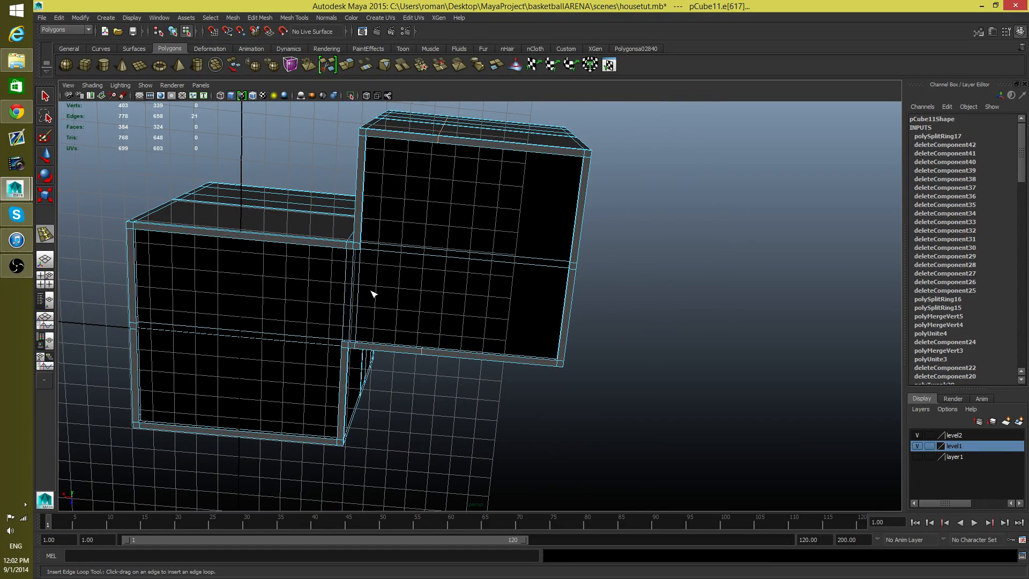
pyautogui.keyDown('alt'); pyautogui.moveTo(451, 159); pyautogui.dragTo(431, 224); pyautogui.keyUp('alt')
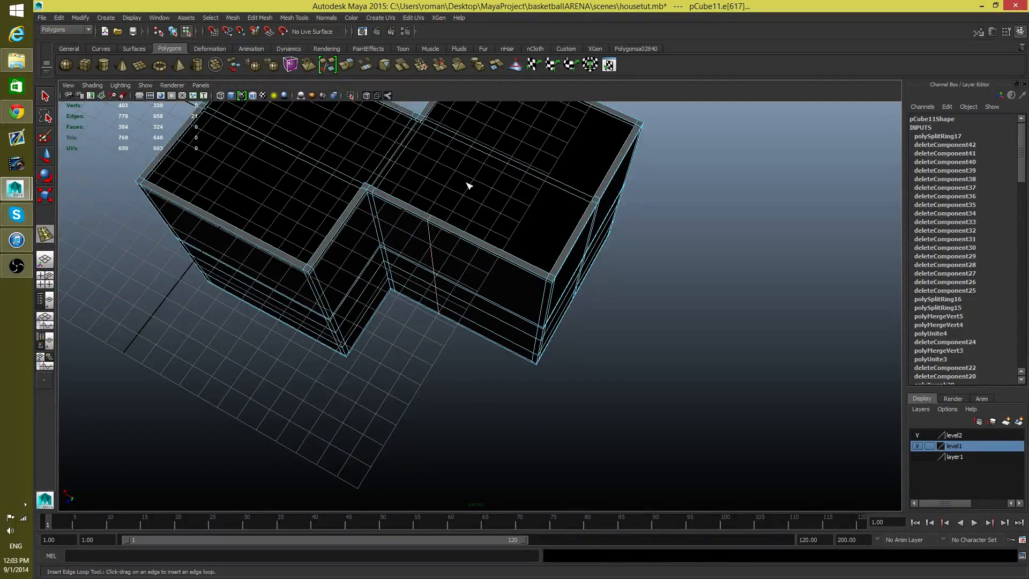
pyautogui.keyDown('alt'); pyautogui.moveTo(468, 186); pyautogui.dragTo(468, 277); pyautogui.keyUp('alt')
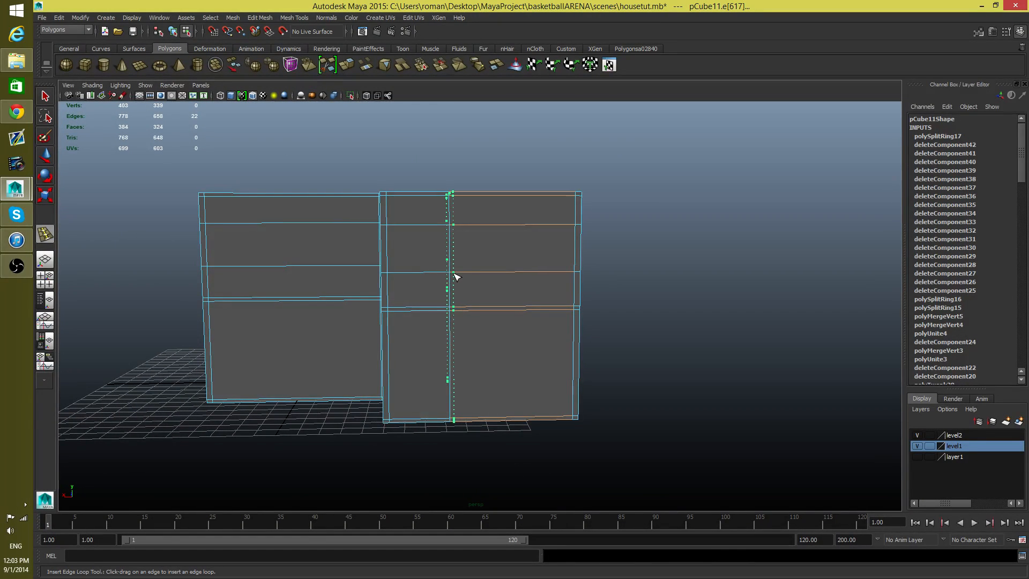
pyautogui.scroll(6, 455, 276)
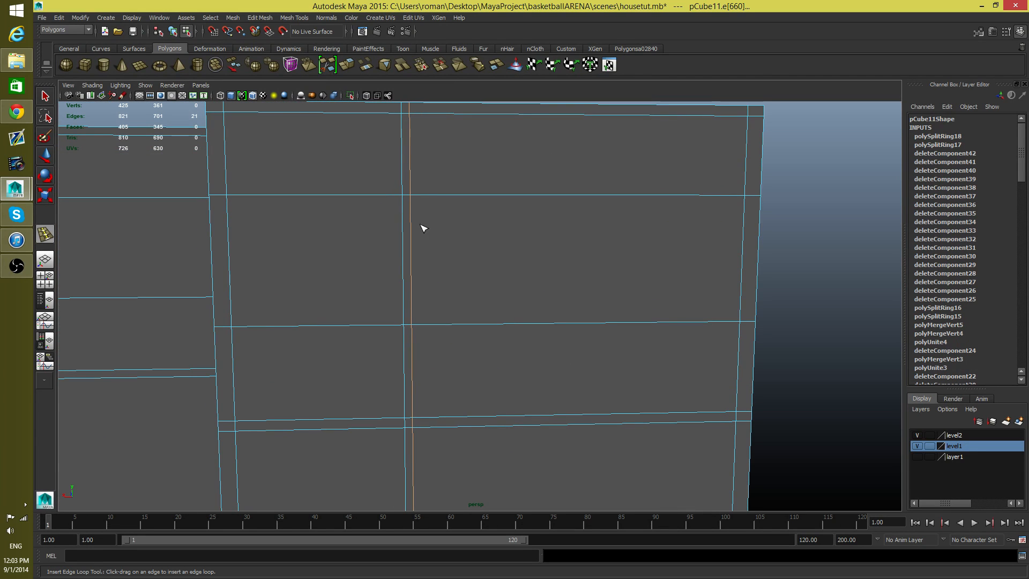
# Step: Delete the large upper wall face between the new loops and the outer corner to open a window
pyautogui.moveTo(466, 240); pyautogui.dragTo(465, 264, button='right')
pyautogui.click(487, 251)
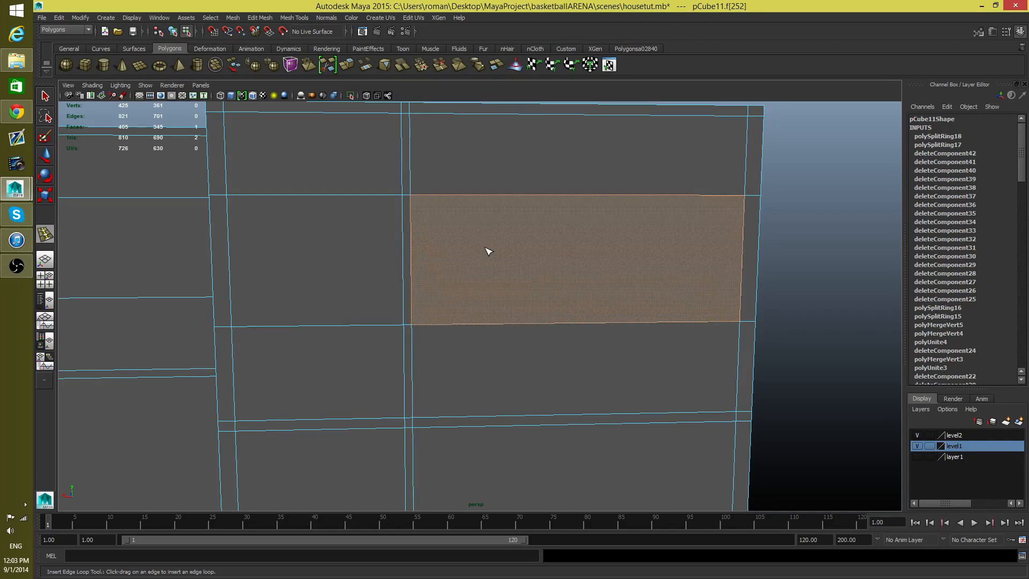
pyautogui.press('Delete')
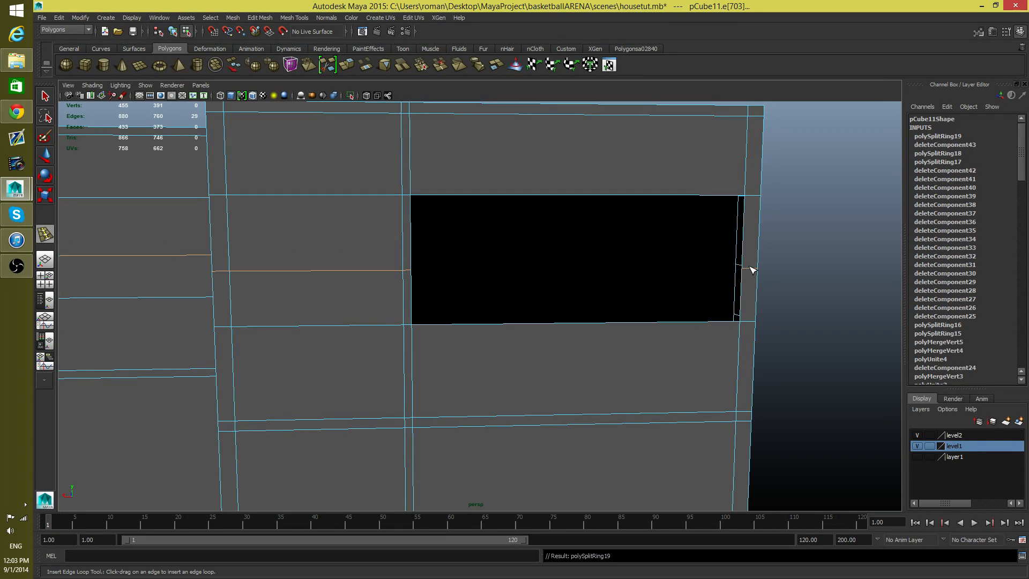
pyautogui.hotkey('ctrl', 'z')
# Step: Delete the two narrow corner faces and the adjoining wide face on the neighbouring wall, extending the window around the corner
pyautogui.keyDown('alt'); pyautogui.moveTo(749, 271); pyautogui.dragTo(515, 247); pyautogui.keyUp('alt')
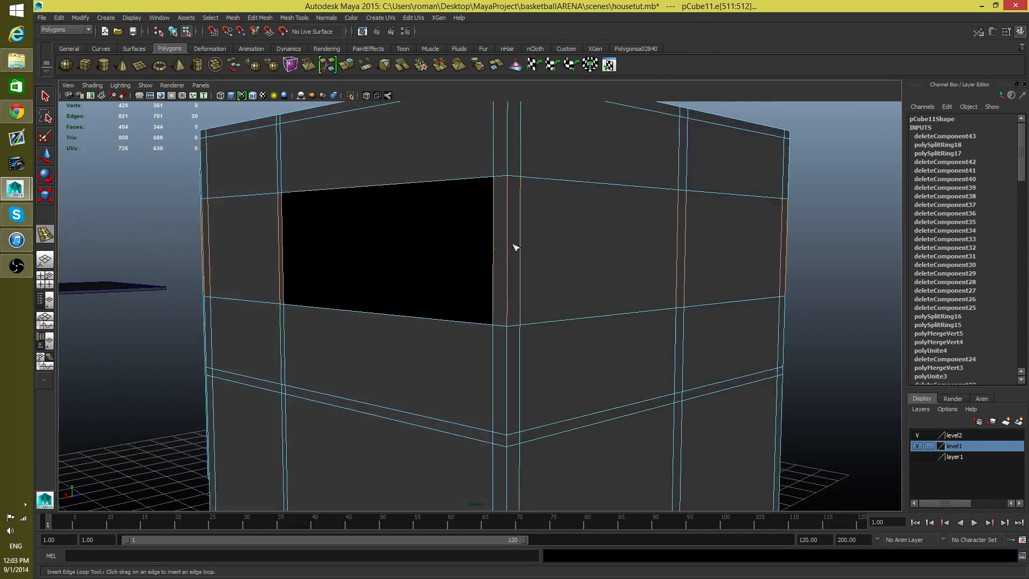
pyautogui.rightClick(494, 244)
pyautogui.click(494, 243)
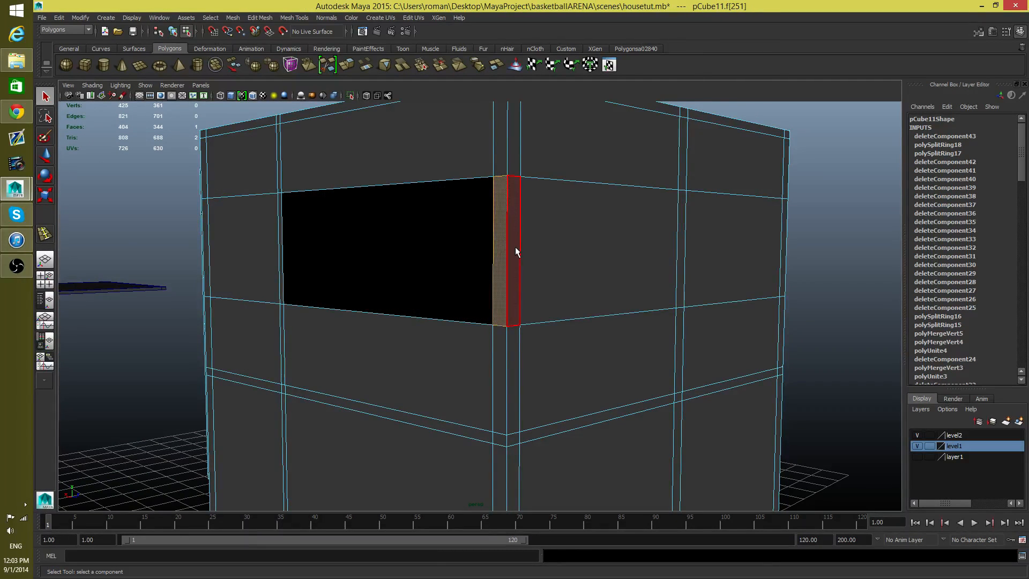
pyautogui.press('Delete')
pyautogui.click(515, 247)
pyautogui.click(515, 271)
pyautogui.press('Delete')
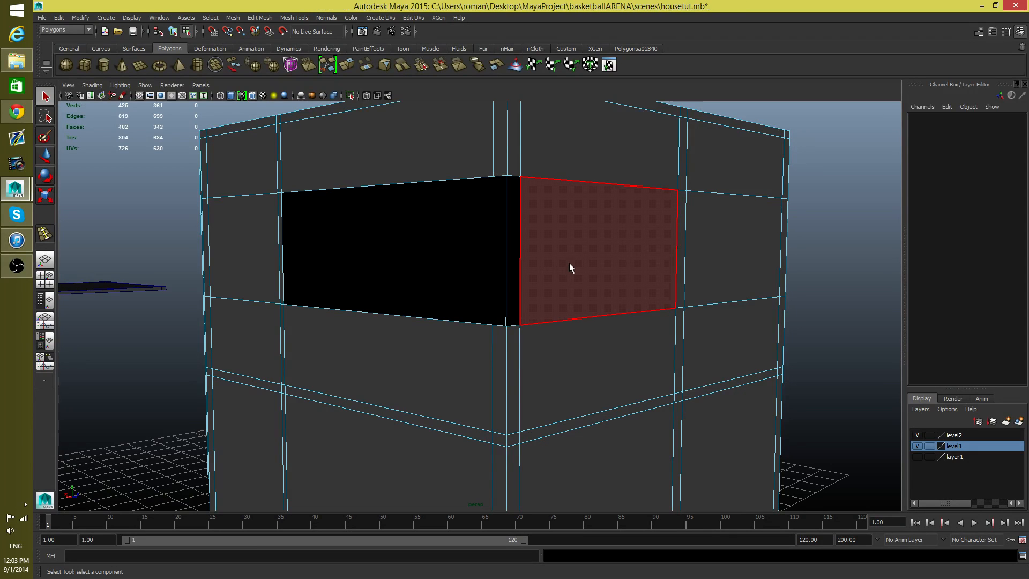
pyautogui.click(579, 264)
pyautogui.press('Delete')
# Step: Insert two horizontal edge loops around the inner walls behind the corner window, one lower and one near the ceiling
pyautogui.keyDown('alt'); pyautogui.moveTo(706, 277); pyautogui.dragTo(583, 269); pyautogui.keyUp('alt')
pyautogui.keyDown('alt'); pyautogui.moveTo(584, 269); pyautogui.dragTo(437, 265, button='right'); pyautogui.keyUp('alt')
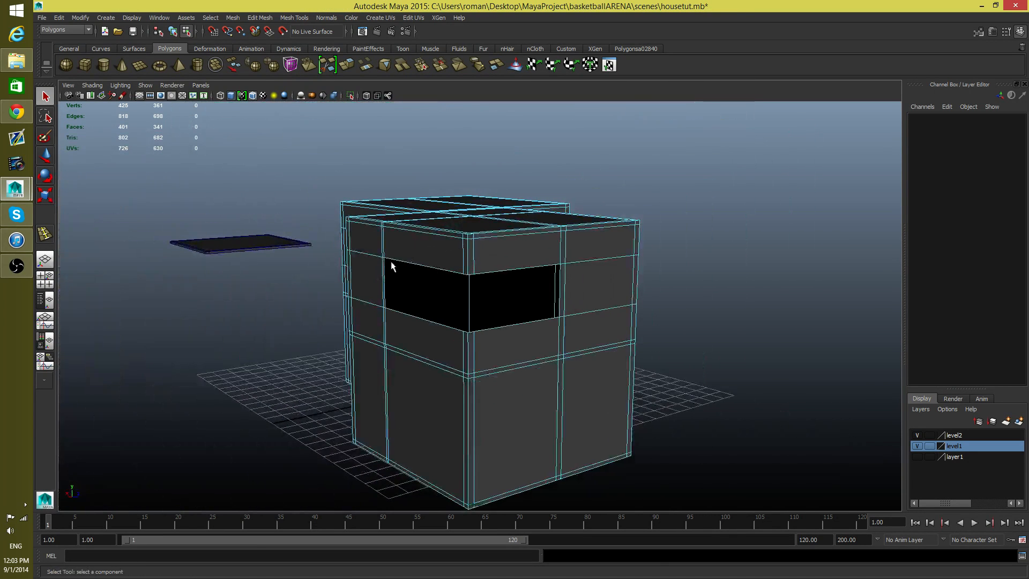
pyautogui.keyDown('alt'); pyautogui.moveTo(478, 257); pyautogui.dragTo(450, 280); pyautogui.keyUp('alt')
pyautogui.keyDown('alt'); pyautogui.moveTo(450, 280); pyautogui.dragTo(723, 326, button='right'); pyautogui.keyUp('alt')
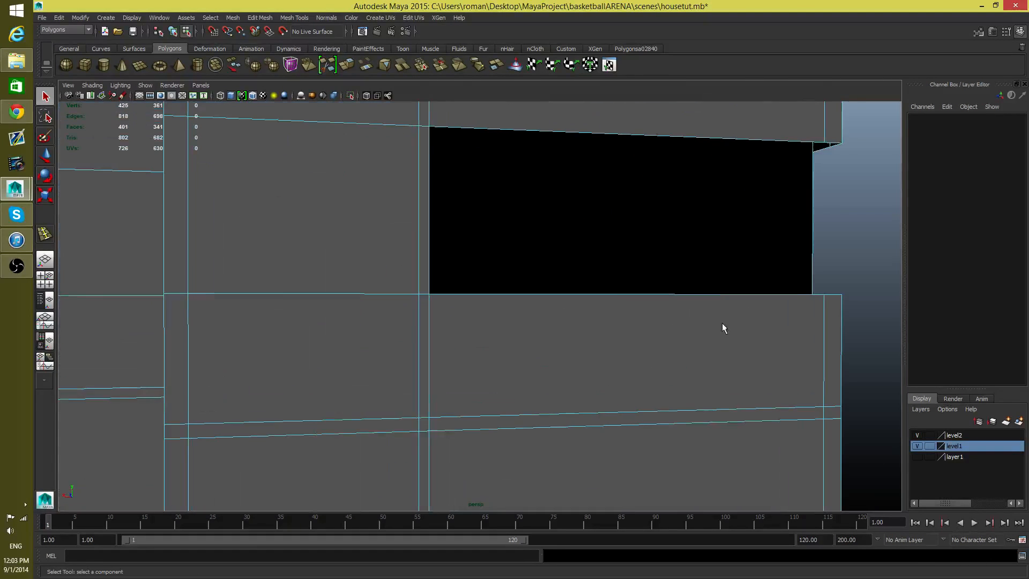
pyautogui.keyDown('alt'); pyautogui.moveTo(724, 326); pyautogui.dragTo(423, 303); pyautogui.keyUp('alt')
pyautogui.keyDown('alt'); pyautogui.moveTo(422, 303); pyautogui.dragTo(452, 328, button='right'); pyautogui.keyUp('alt')
pyautogui.keyDown('alt'); pyautogui.moveTo(700, 372); pyautogui.dragTo(646, 290); pyautogui.keyUp('alt')
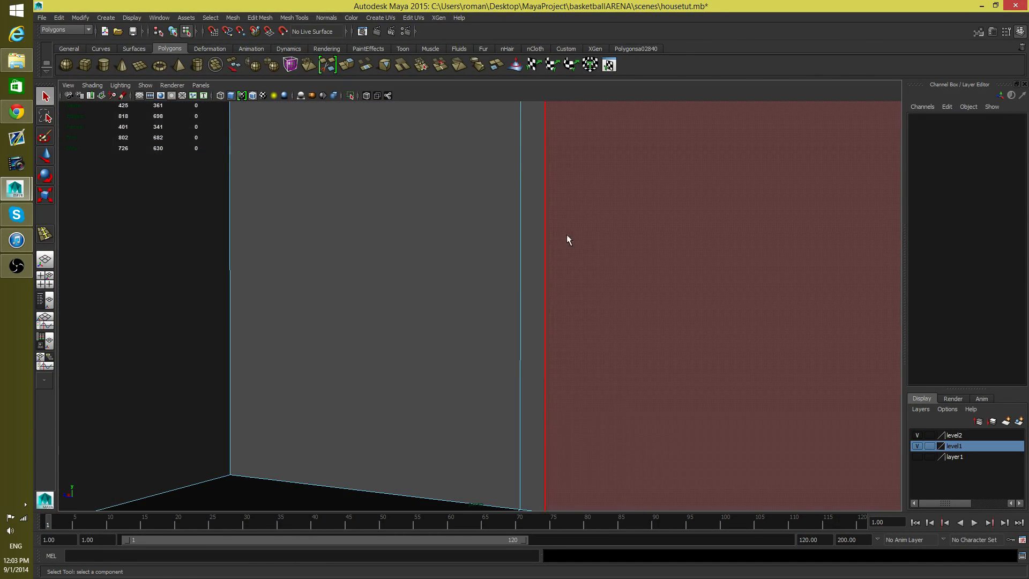
pyautogui.keyDown('shift'); pyautogui.moveTo(567, 233); pyautogui.dragTo(523, 246, button='right'); pyautogui.keyUp('shift')
pyautogui.press('F8')
pyautogui.moveTo(547, 257); pyautogui.dragTo(554, 287)
pyautogui.keyDown('alt'); pyautogui.moveTo(555, 262); pyautogui.dragTo(558, 326, button='middle'); pyautogui.keyUp('alt')
pyautogui.keyDown('alt'); pyautogui.moveTo(558, 326); pyautogui.dragTo(533, 196); pyautogui.keyUp('alt')
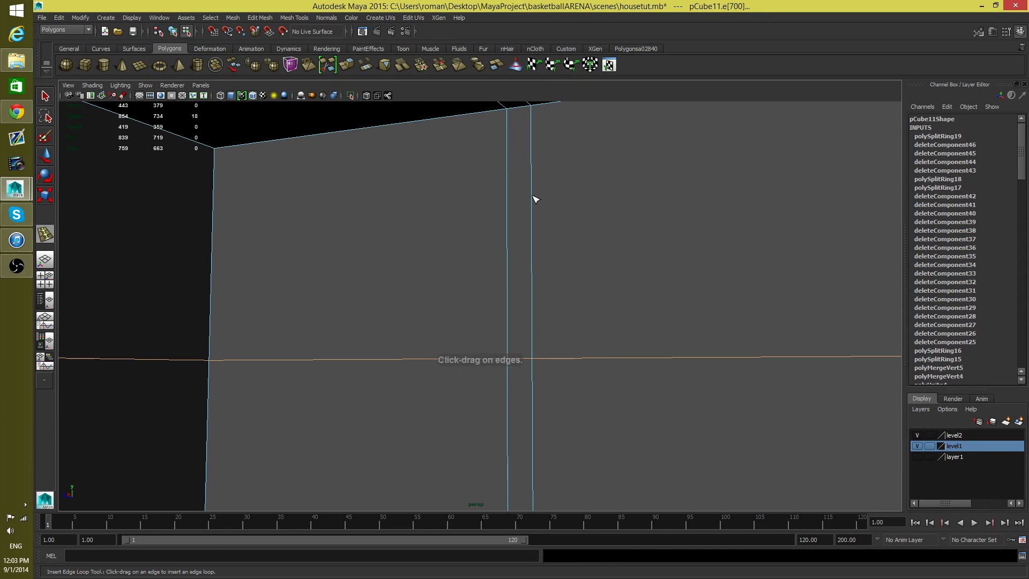
pyautogui.click(531, 161)
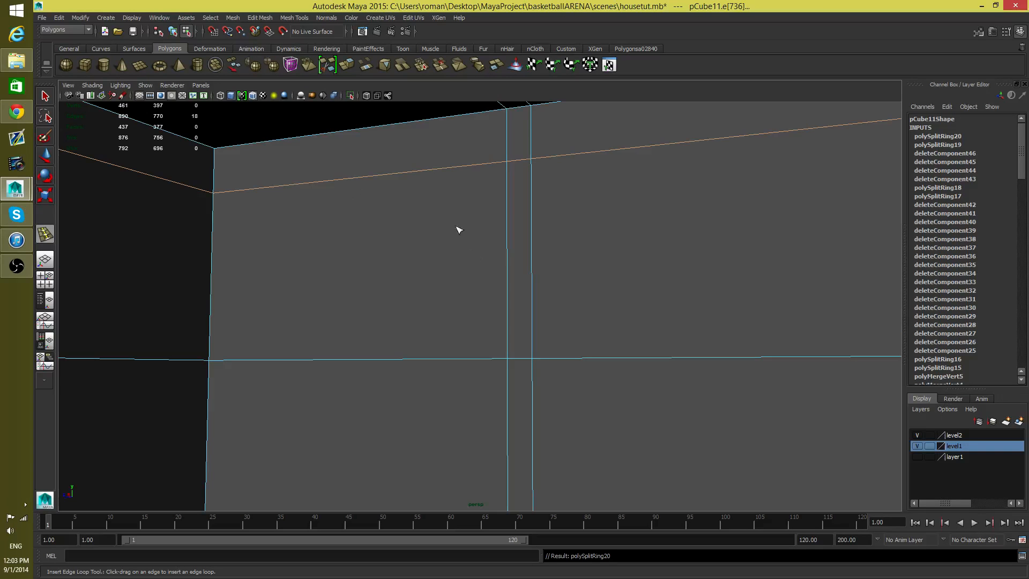
# Step: Move the upper inner edge loop vertically with snapping to align it with the top edge of the window opening
pyautogui.press('w')
pyautogui.scroll(-4, 543, 235)
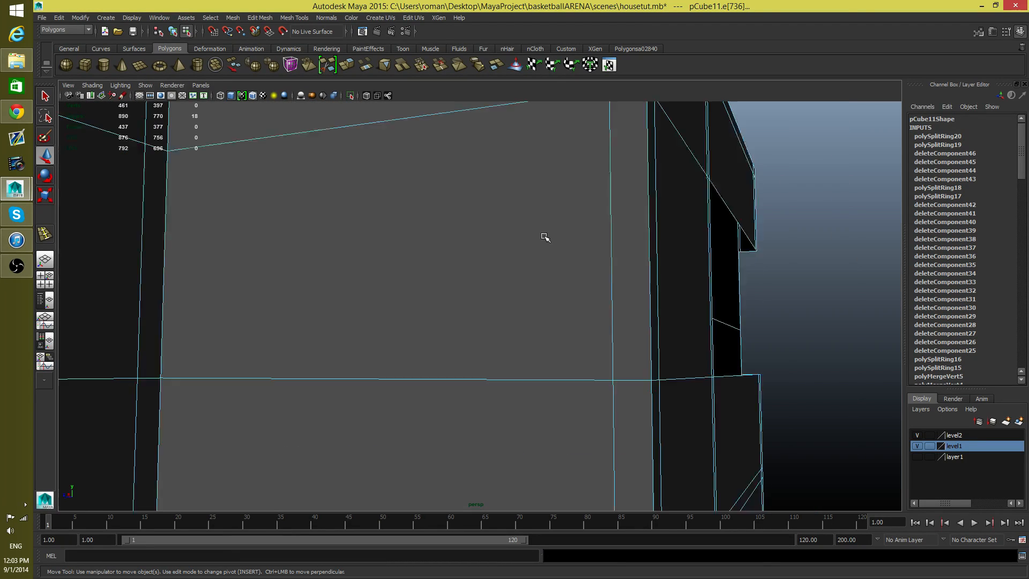
pyautogui.keyDown('alt'); pyautogui.moveTo(581, 251); pyautogui.dragTo(375, 246); pyautogui.keyUp('alt')
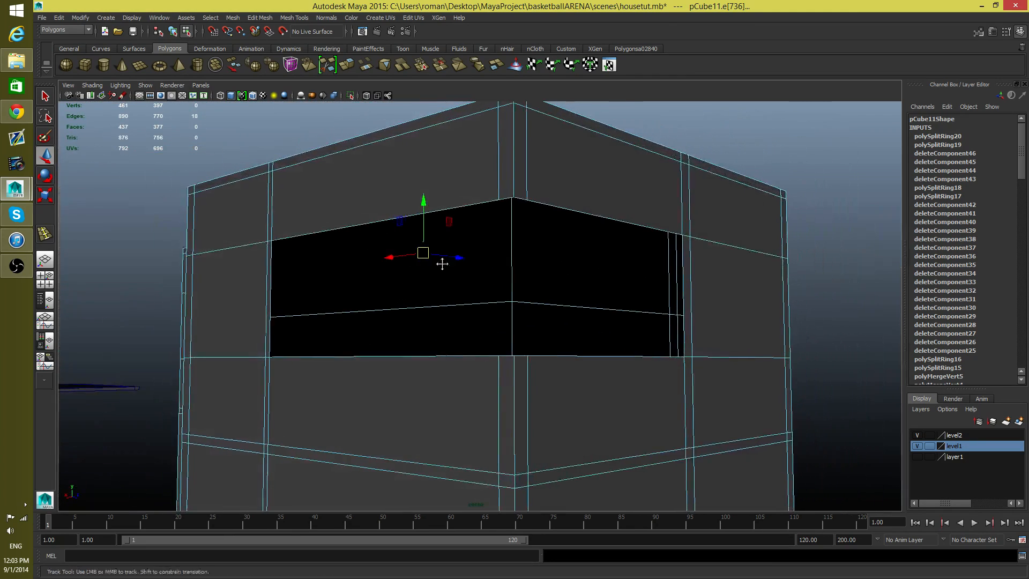
pyautogui.keyDown('alt'); pyautogui.moveTo(441, 259); pyautogui.dragTo(440, 269); pyautogui.keyUp('alt')
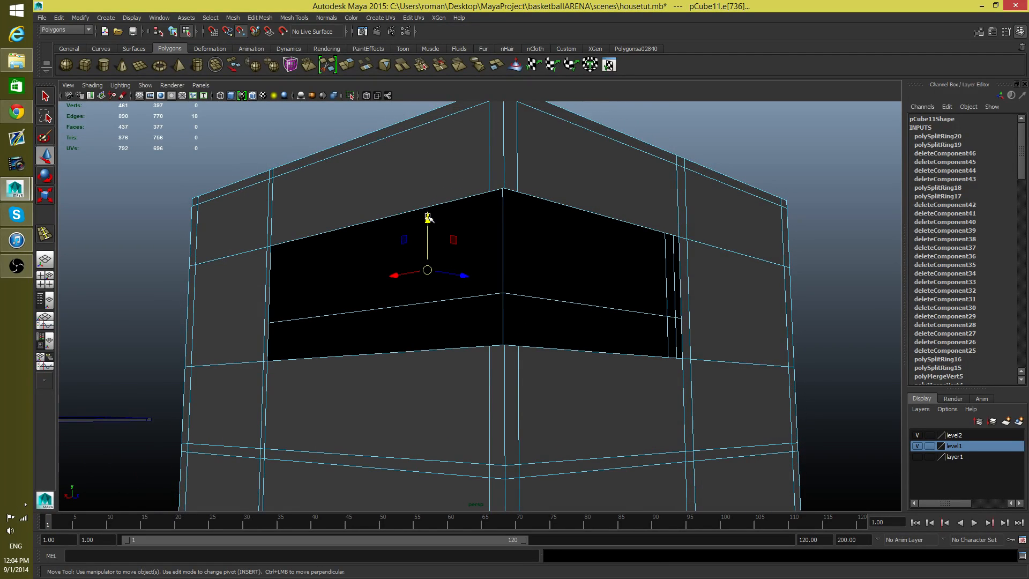
pyautogui.moveTo(428, 217); pyautogui.dragTo(426, 223)
pyautogui.moveTo(431, 316); pyautogui.dragTo(427, 337)
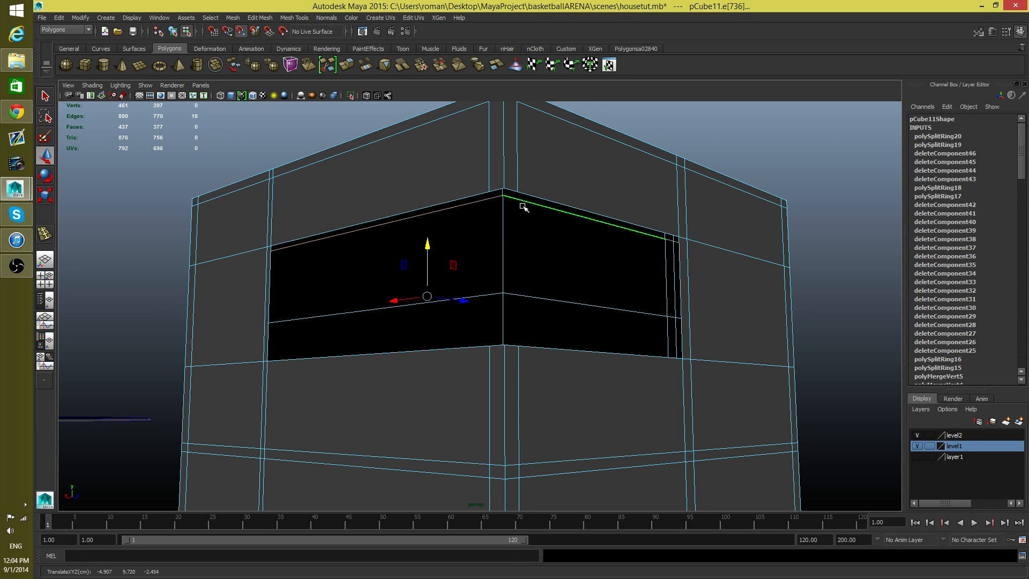
pyautogui.keyDown('alt'); pyautogui.moveTo(522, 207); pyautogui.dragTo(513, 250); pyautogui.keyUp('alt')
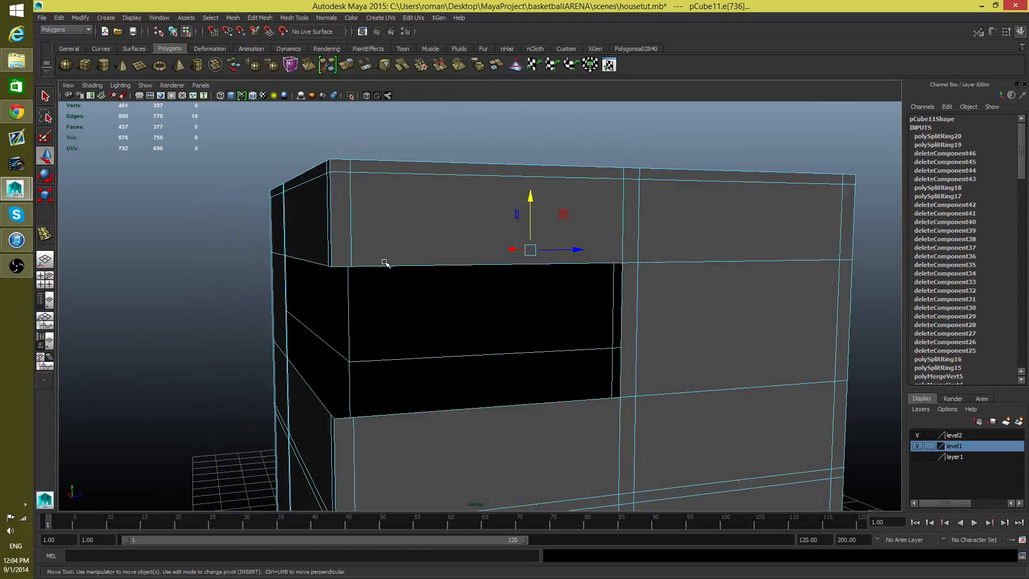
# Step: Move the lower inner edge loop down with snapping to align it with the bottom edge of the corner window opening
pyautogui.keyDown('alt'); pyautogui.moveTo(388, 268); pyautogui.dragTo(466, 323); pyautogui.keyUp('alt')
pyautogui.click(522, 322)
pyautogui.keyDown('alt'); pyautogui.moveTo(467, 322); pyautogui.dragTo(915, 397, button='right'); pyautogui.keyUp('alt')
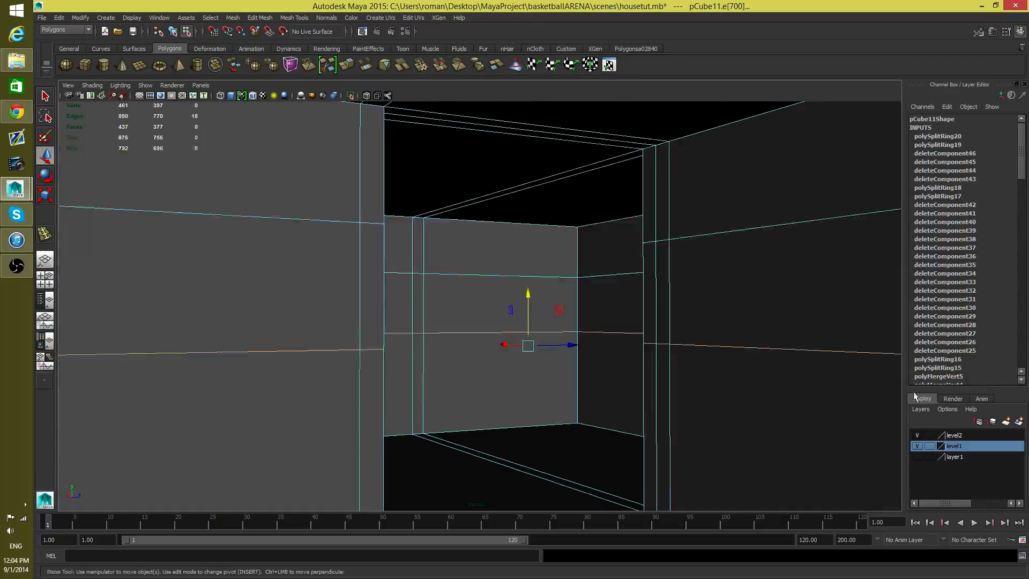
pyautogui.keyDown('alt'); pyautogui.moveTo(568, 392); pyautogui.dragTo(576, 392, button='right'); pyautogui.keyUp('alt')
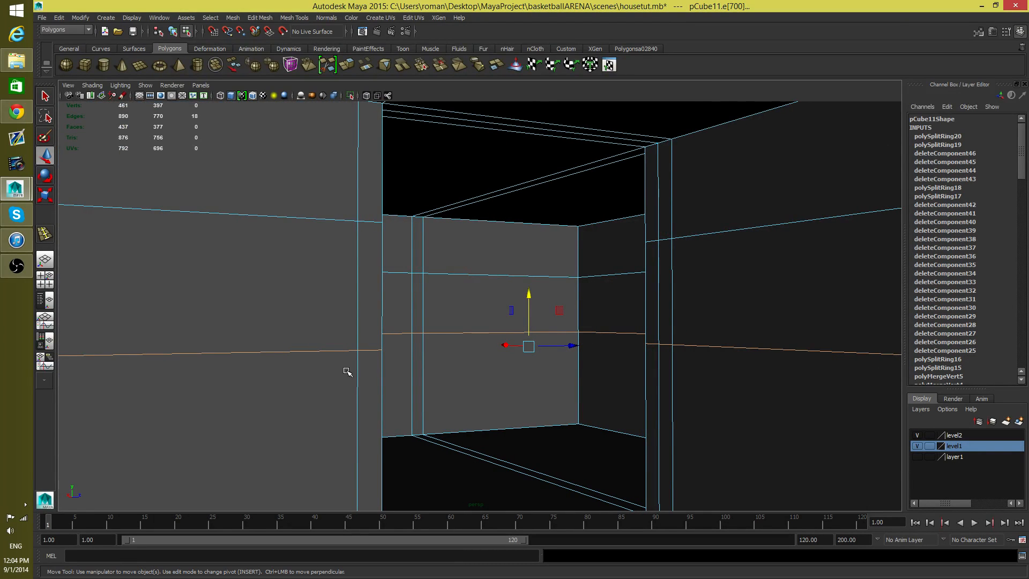
pyautogui.keyDown('alt'); pyautogui.moveTo(777, 352); pyautogui.dragTo(261, 320); pyautogui.keyUp('alt')
pyautogui.press('v')
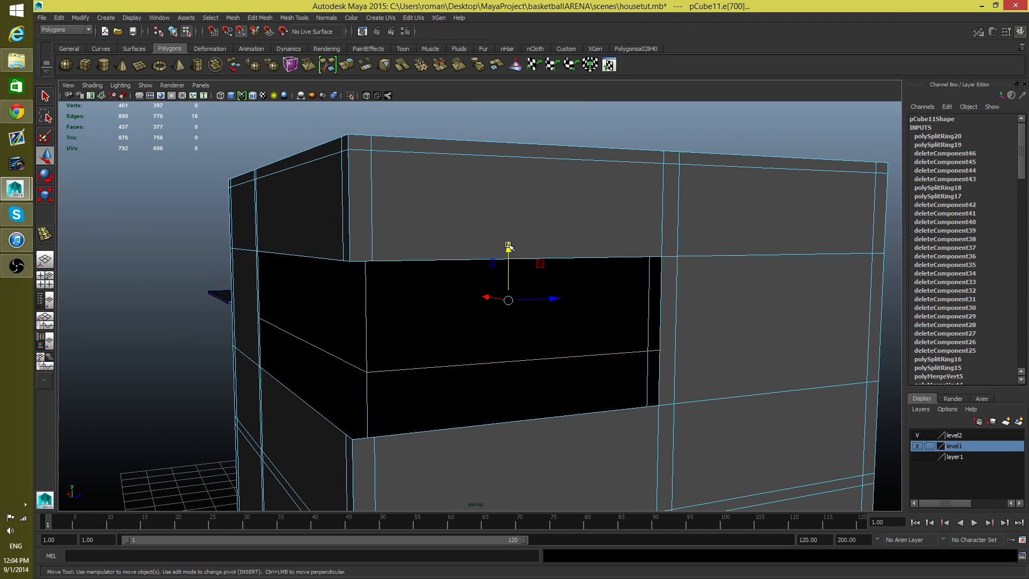
pyautogui.moveTo(508, 246); pyautogui.dragTo(516, 307)
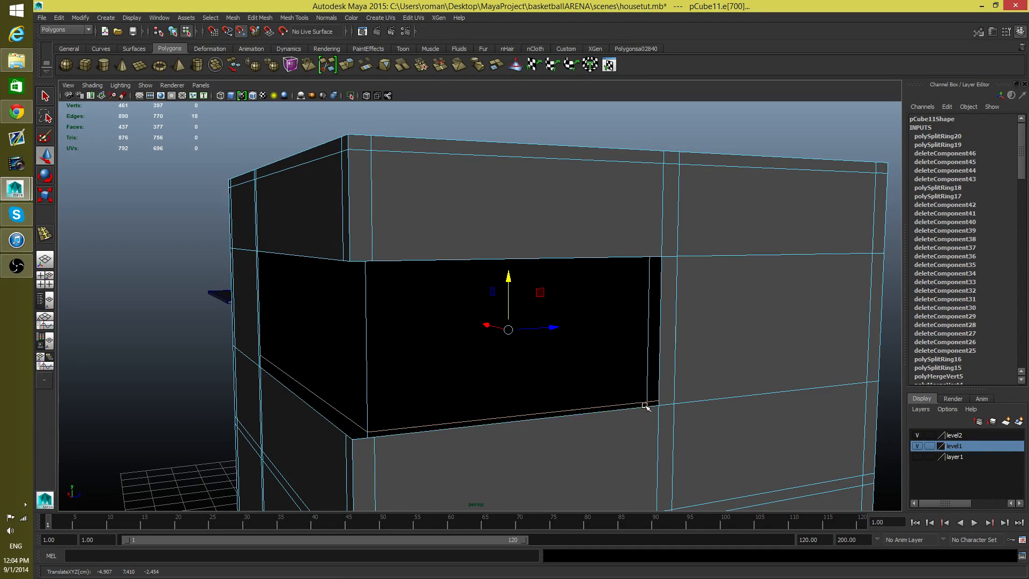
# Step: Try to delete the two inner wall faces behind the corner window
pyautogui.keyDown('alt'); pyautogui.moveTo(606, 428); pyautogui.dragTo(567, 397); pyautogui.keyUp('alt')
pyautogui.rightClick(517, 320)
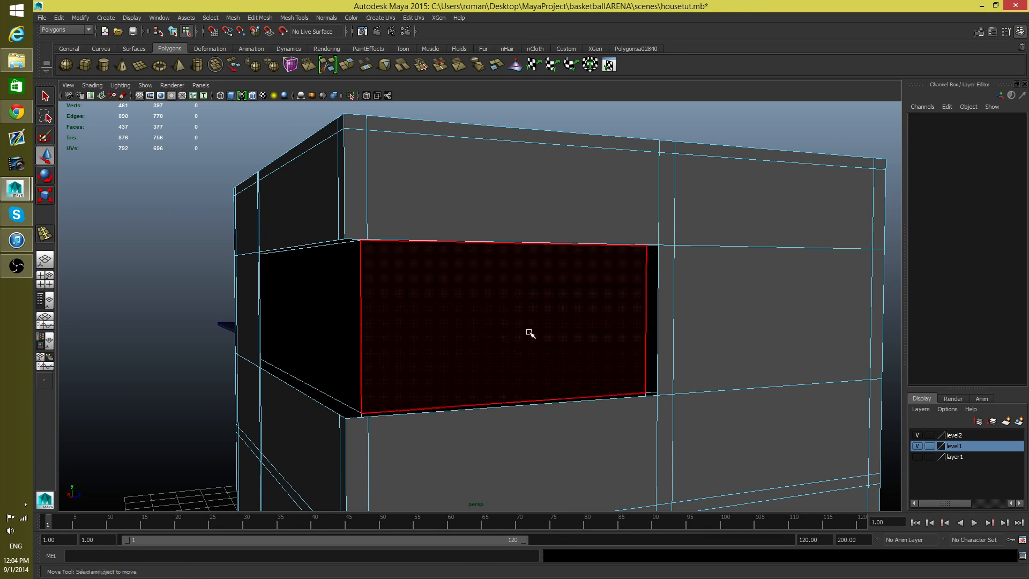
pyautogui.click(528, 335)
pyautogui.keyDown('alt'); pyautogui.moveTo(529, 336); pyautogui.dragTo(468, 319); pyautogui.keyUp('alt')
pyautogui.keyDown('shift'); pyautogui.click(468, 320); pyautogui.keyUp('shift')
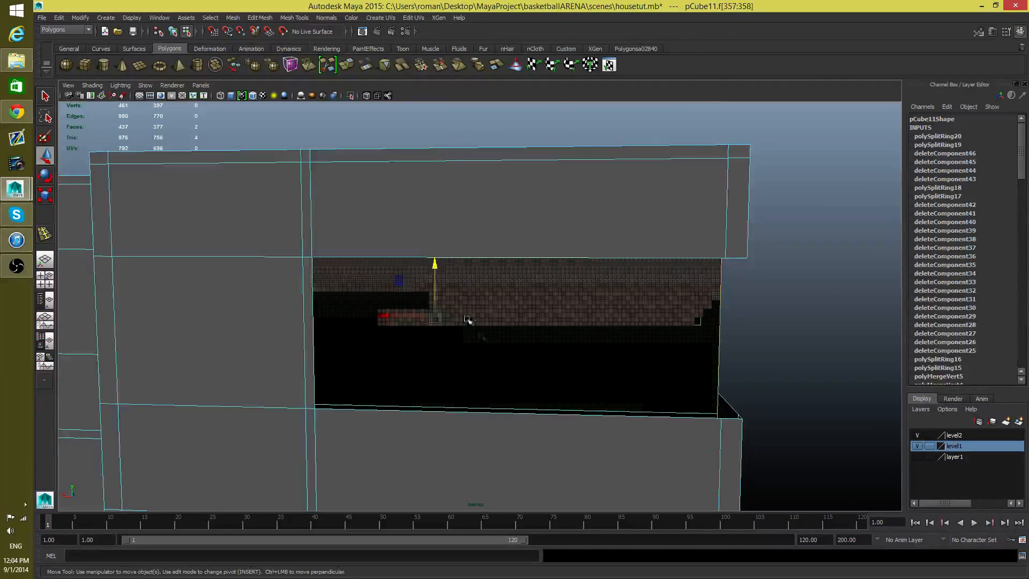
pyautogui.press('Delete')
pyautogui.keyDown('alt'); pyautogui.moveTo(599, 287); pyautogui.dragTo(645, 294); pyautogui.keyUp('alt')
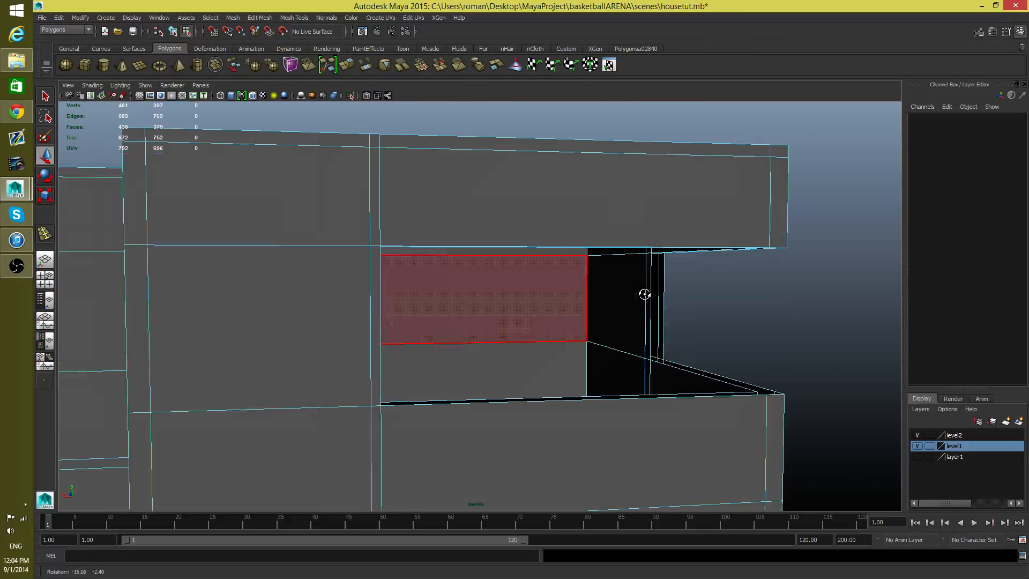
pyautogui.keyDown('alt'); pyautogui.moveTo(375, 269); pyautogui.dragTo(495, 318); pyautogui.keyUp('alt')
pyautogui.click(524, 329)
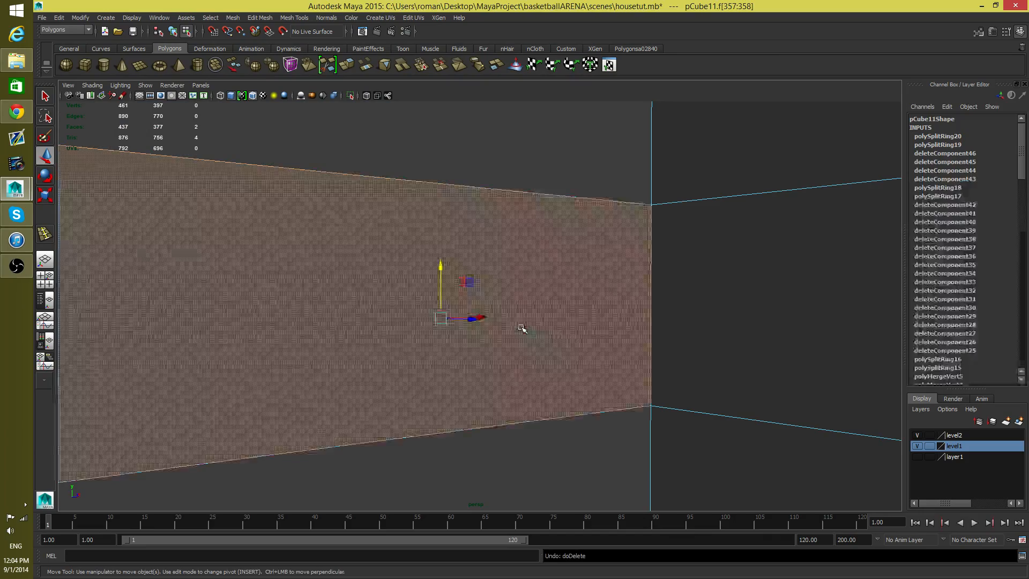
pyautogui.keyDown('alt'); pyautogui.moveTo(516, 322); pyautogui.dragTo(471, 322); pyautogui.keyUp('alt')
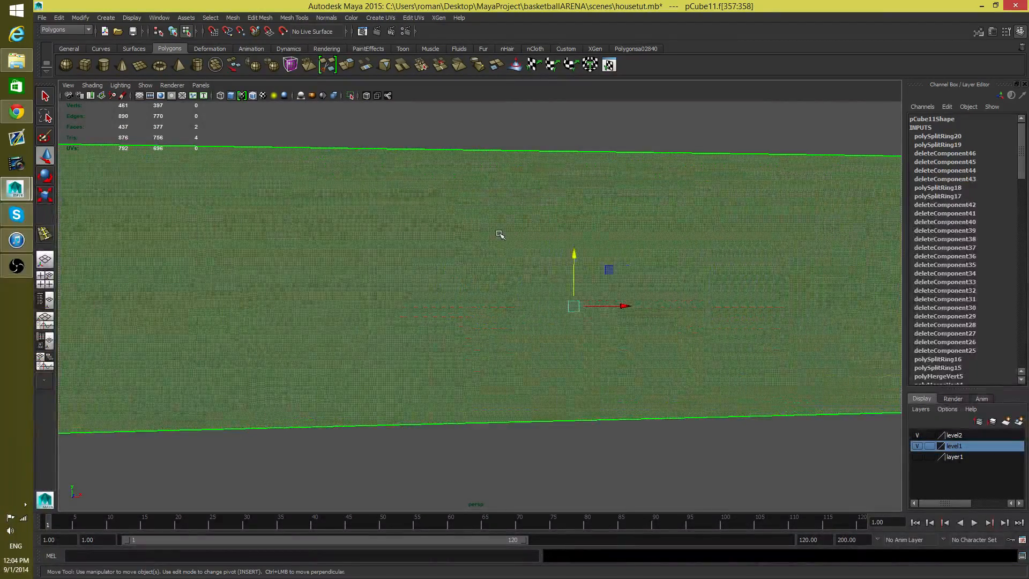
# Step: Insert two vertical edge loops close together through the long inner wall behind the window opening
pyautogui.keyDown('alt'); pyautogui.moveTo(499, 234); pyautogui.dragTo(295, 301, button='right'); pyautogui.keyUp('alt')
pyautogui.press('f')
pyautogui.keyDown('alt'); pyautogui.moveTo(223, 308); pyautogui.dragTo(370, 305); pyautogui.keyUp('alt')
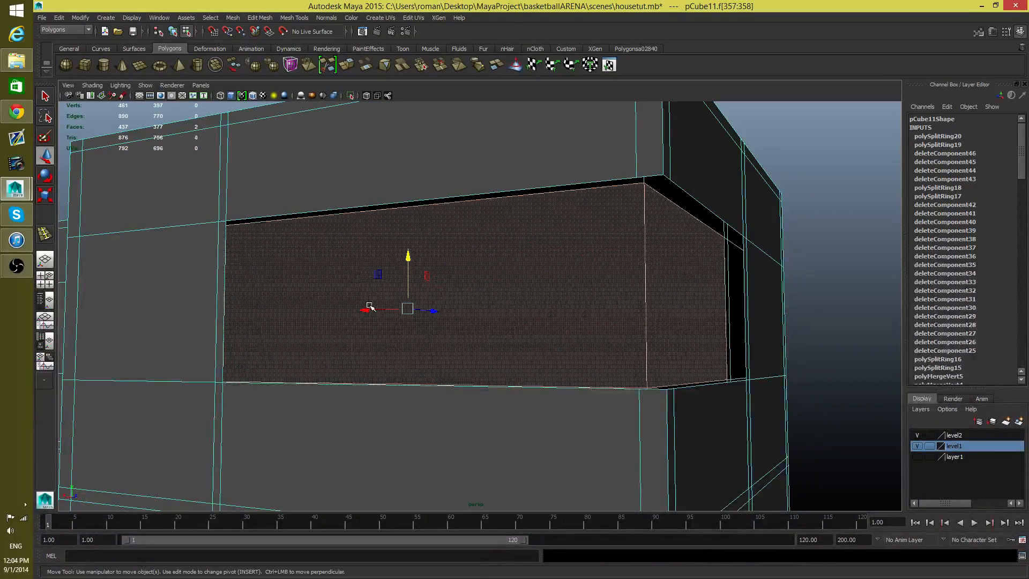
pyautogui.press('F8')
pyautogui.keyDown('alt'); pyautogui.moveTo(448, 283); pyautogui.dragTo(671, 352, button='right'); pyautogui.keyUp('alt')
pyautogui.keyDown('alt'); pyautogui.moveTo(670, 351); pyautogui.dragTo(301, 354); pyautogui.keyUp('alt')
pyautogui.keyDown('shift'); pyautogui.moveTo(592, 326); pyautogui.dragTo(566, 335, button='right'); pyautogui.keyUp('shift')
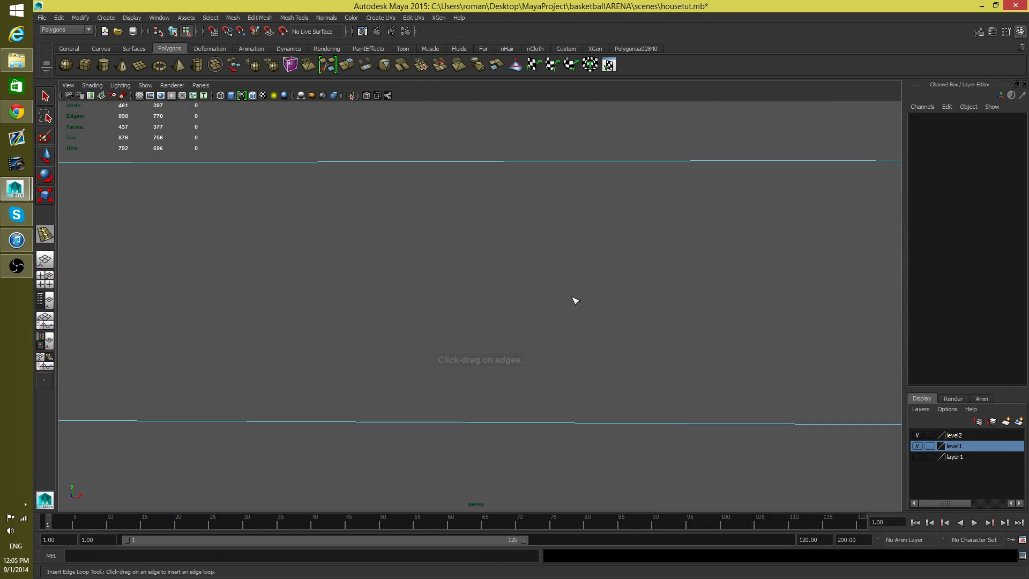
pyautogui.click(543, 160)
pyautogui.moveTo(540, 162); pyautogui.dragTo(541, 162)
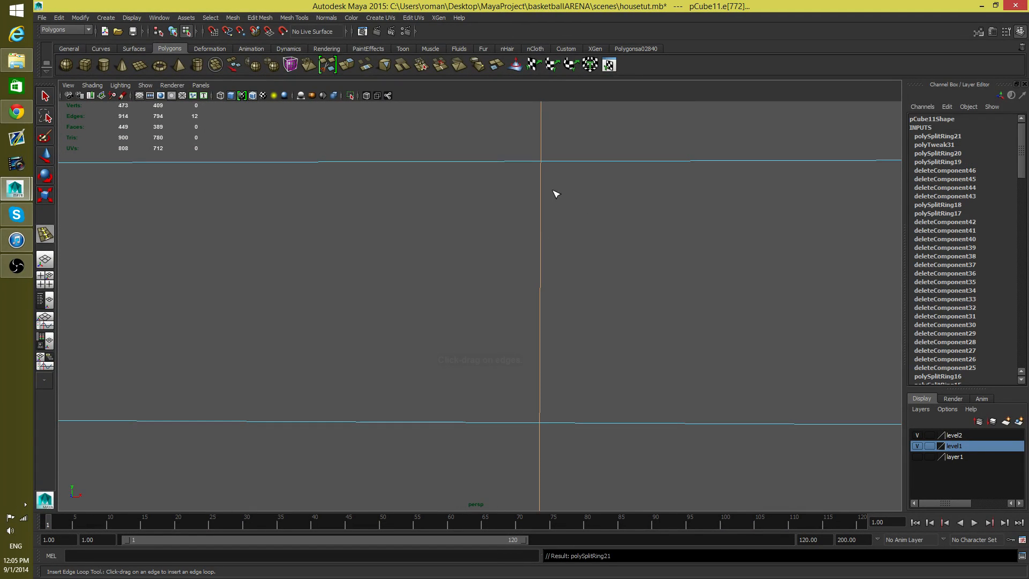
pyautogui.click(562, 161)
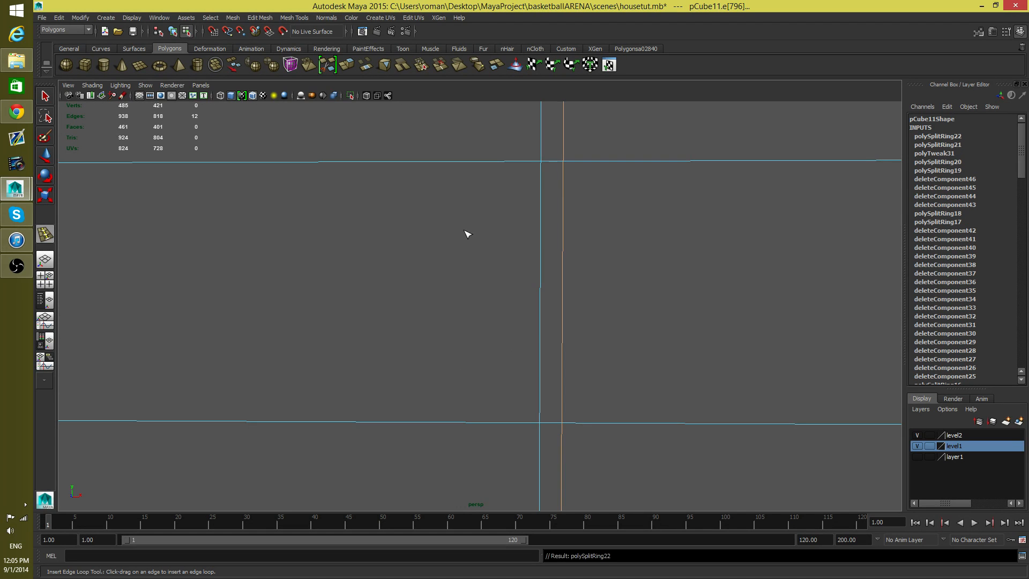
# Step: Move the vertical inner edge loop nearer the window's side edge sideways, snapping it to the outer wall's vertical loop beside the opening
pyautogui.keyDown('alt'); pyautogui.moveTo(466, 232); pyautogui.dragTo(592, 239); pyautogui.keyUp('alt')
pyautogui.keyDown('alt'); pyautogui.moveTo(300, 245); pyautogui.dragTo(160, 314, button='right'); pyautogui.keyUp('alt')
pyautogui.keyDown('alt'); pyautogui.moveTo(160, 315); pyautogui.dragTo(321, 324); pyautogui.keyUp('alt')
pyautogui.click(46, 97)
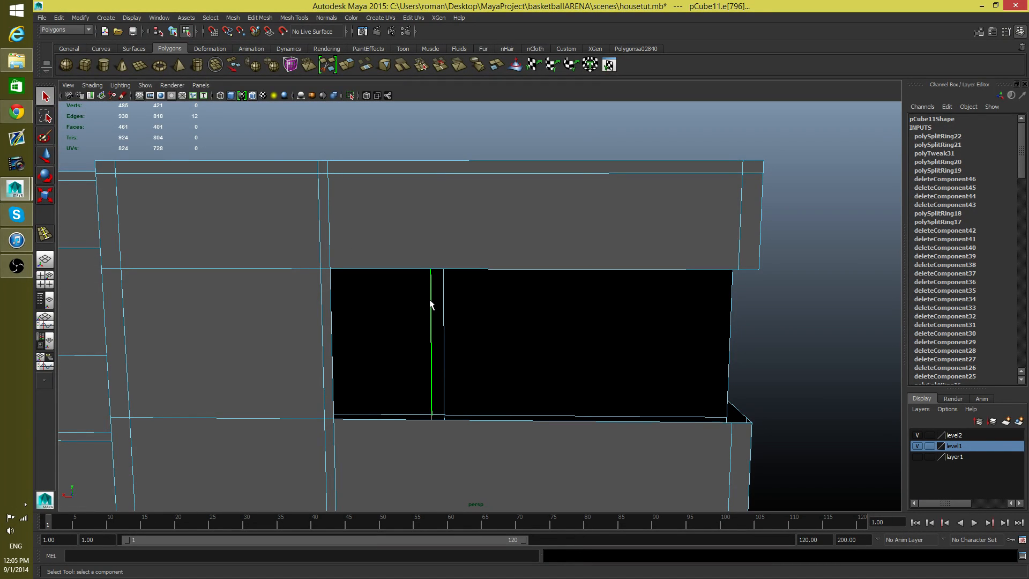
pyautogui.keyDown('alt'); pyautogui.moveTo(411, 332); pyautogui.dragTo(331, 381, button='right'); pyautogui.keyUp('alt')
pyautogui.press('w')
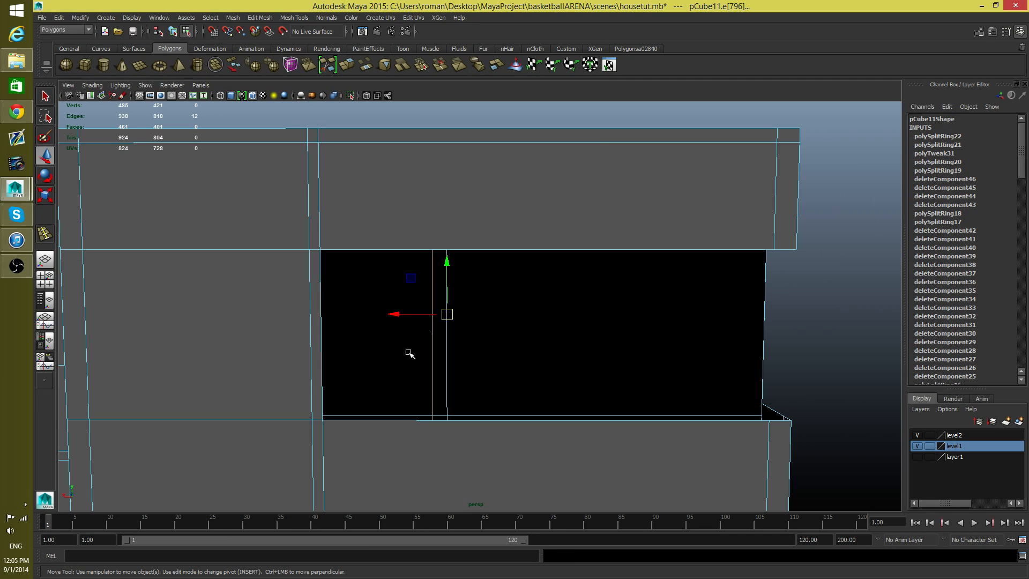
pyautogui.moveTo(396, 314); pyautogui.dragTo(370, 321)
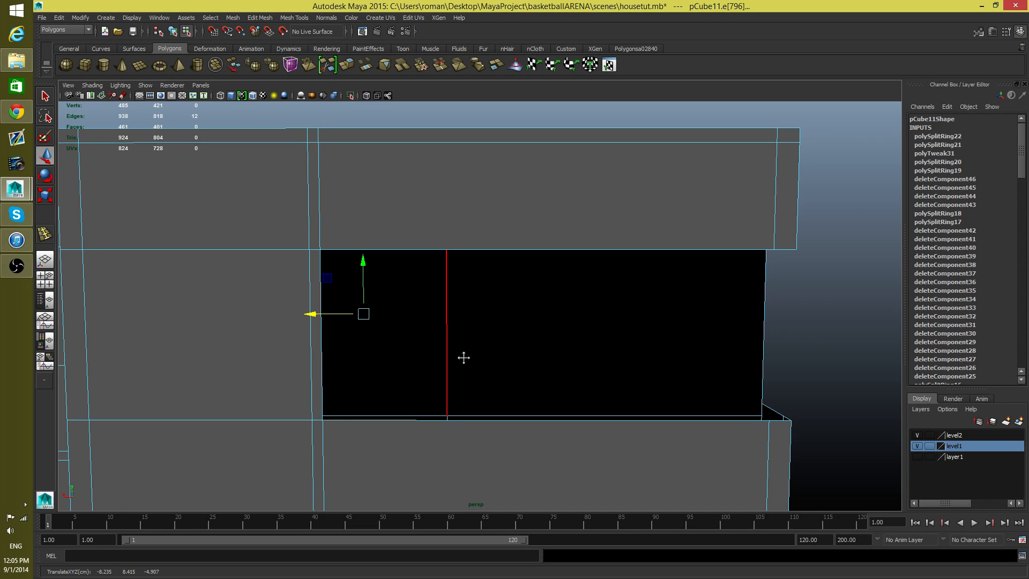
pyautogui.keyDown('alt'); pyautogui.moveTo(463, 358); pyautogui.dragTo(578, 315, button='middle'); pyautogui.keyUp('alt')
pyautogui.keyDown('alt'); pyautogui.moveTo(580, 315); pyautogui.dragTo(252, 355, button='right'); pyautogui.keyUp('alt')
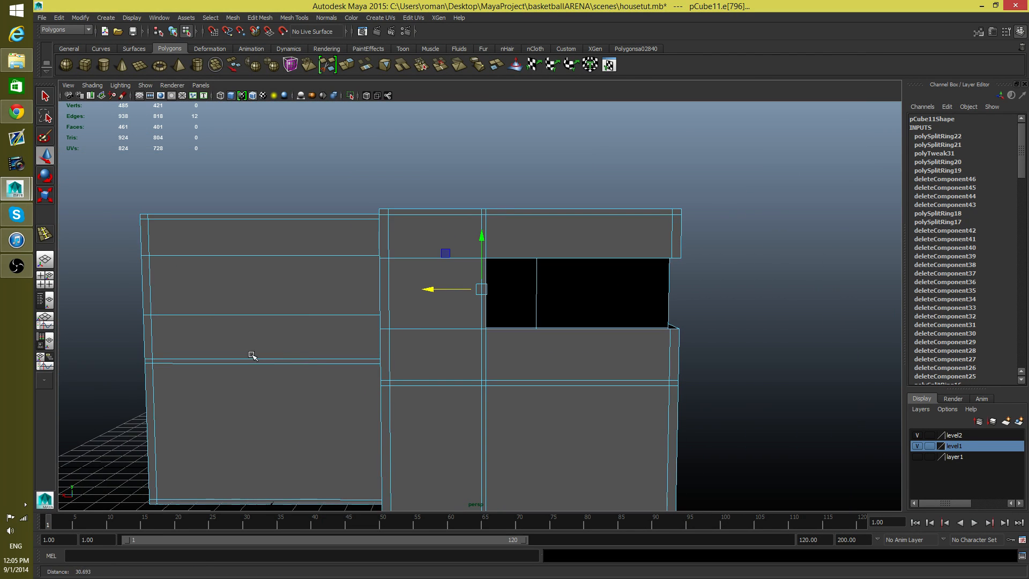
pyautogui.keyDown('alt'); pyautogui.moveTo(252, 355); pyautogui.dragTo(386, 346); pyautogui.keyUp('alt')
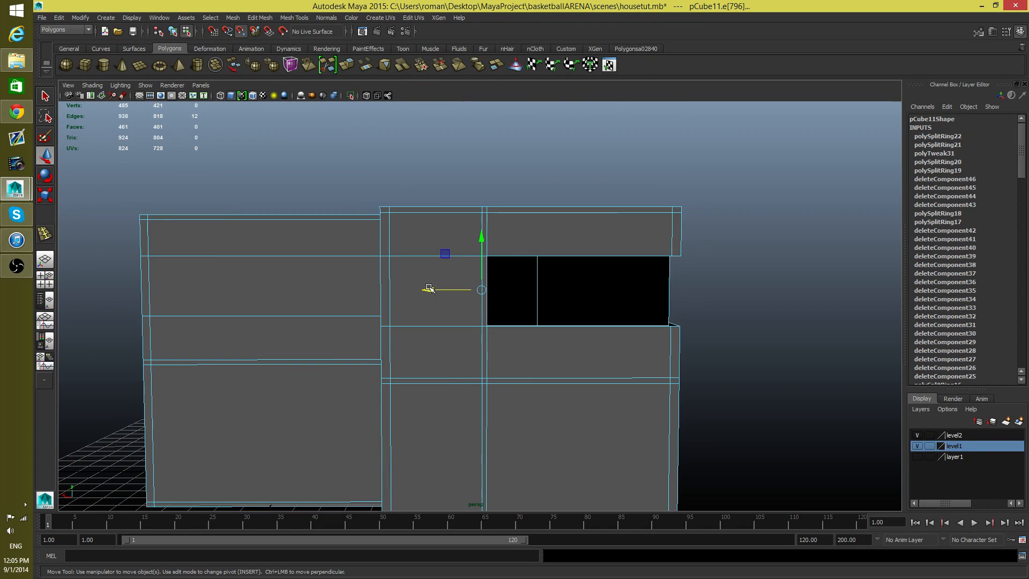
pyautogui.moveTo(429, 288); pyautogui.dragTo(428, 291)
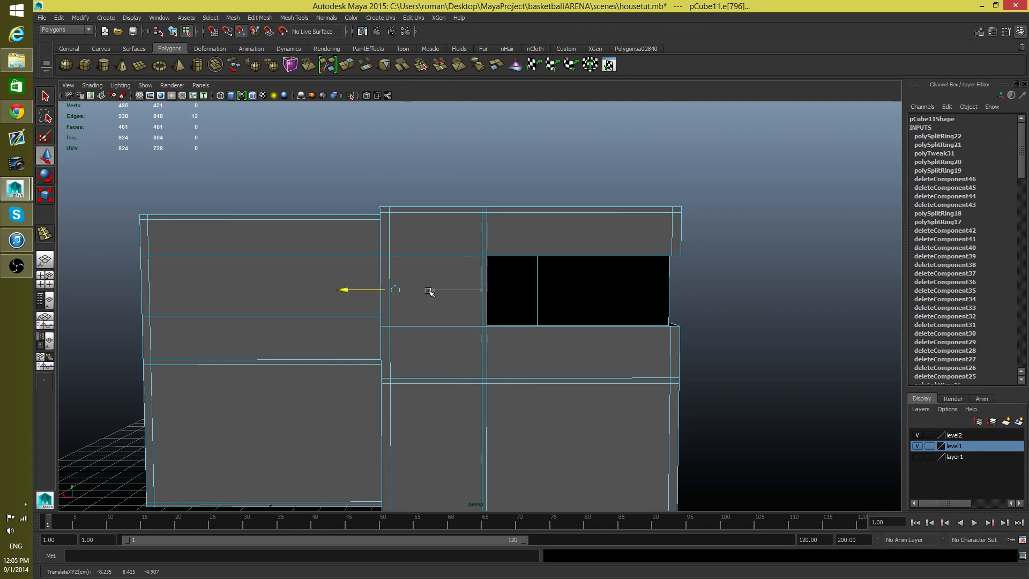
# Step: Move the remaining vertical inner edge loop sideways with snapping to align it with the side edge of the window opening
pyautogui.click(534, 296)
pyautogui.keyDown('alt'); pyautogui.moveTo(536, 335); pyautogui.dragTo(489, 336); pyautogui.keyUp('alt')
pyautogui.keyDown('alt'); pyautogui.moveTo(489, 336); pyautogui.dragTo(877, 450, button='right'); pyautogui.keyUp('alt')
pyautogui.keyDown('alt'); pyautogui.moveTo(817, 456); pyautogui.dragTo(551, 486, button='middle'); pyautogui.keyUp('alt')
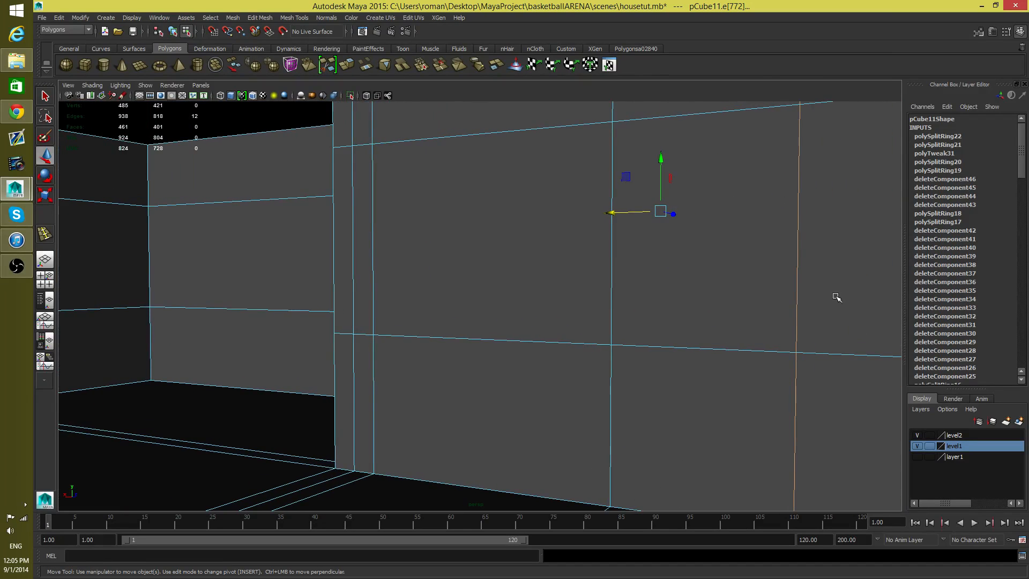
pyautogui.keyDown('alt'); pyautogui.moveTo(837, 274); pyautogui.dragTo(802, 296); pyautogui.keyUp('alt')
pyautogui.keyDown('alt'); pyautogui.moveTo(802, 297); pyautogui.dragTo(388, 323, button='right'); pyautogui.keyUp('alt')
pyautogui.keyDown('alt'); pyautogui.moveTo(475, 339); pyautogui.dragTo(516, 363); pyautogui.keyUp('alt')
pyautogui.keyDown('alt'); pyautogui.moveTo(517, 363); pyautogui.dragTo(516, 398, button='middle'); pyautogui.keyUp('alt')
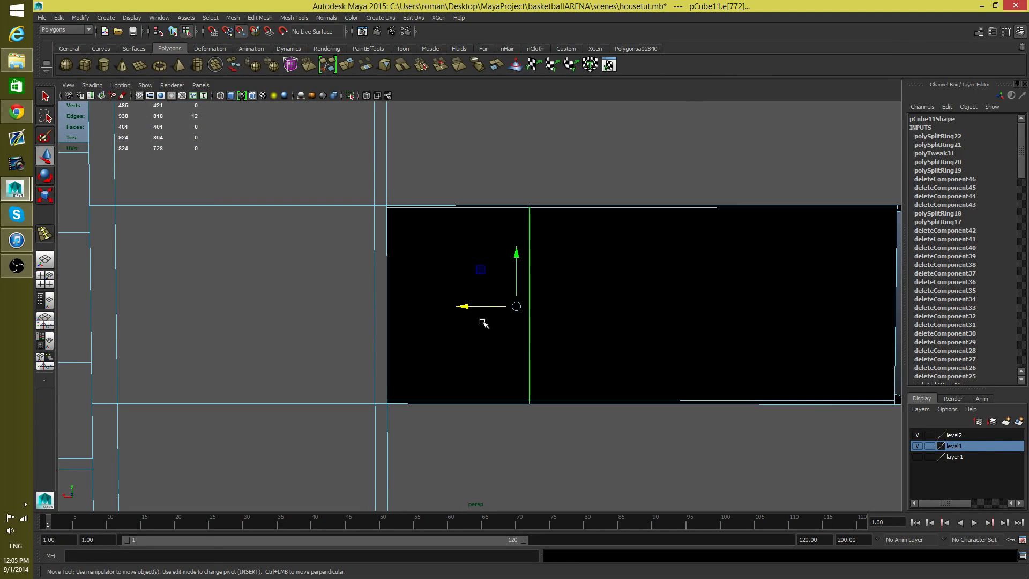
pyautogui.moveTo(464, 307)
pyautogui.mouseDown()
pyautogui.moveTo(430, 311)
pyautogui.moveTo(453, 310)
pyautogui.mouseUp()
pyautogui.keyDown('alt'); pyautogui.moveTo(721, 379); pyautogui.dragTo(394, 398, button='right'); pyautogui.keyUp('alt')
pyautogui.moveTo(402, 406)
pyautogui.keyDown('alt'); pyautogui.mouseDown(button='middle')
pyautogui.moveTo(463, 405)
pyautogui.moveTo(405, 420)
pyautogui.mouseUp(button='middle'); pyautogui.keyUp('alt')
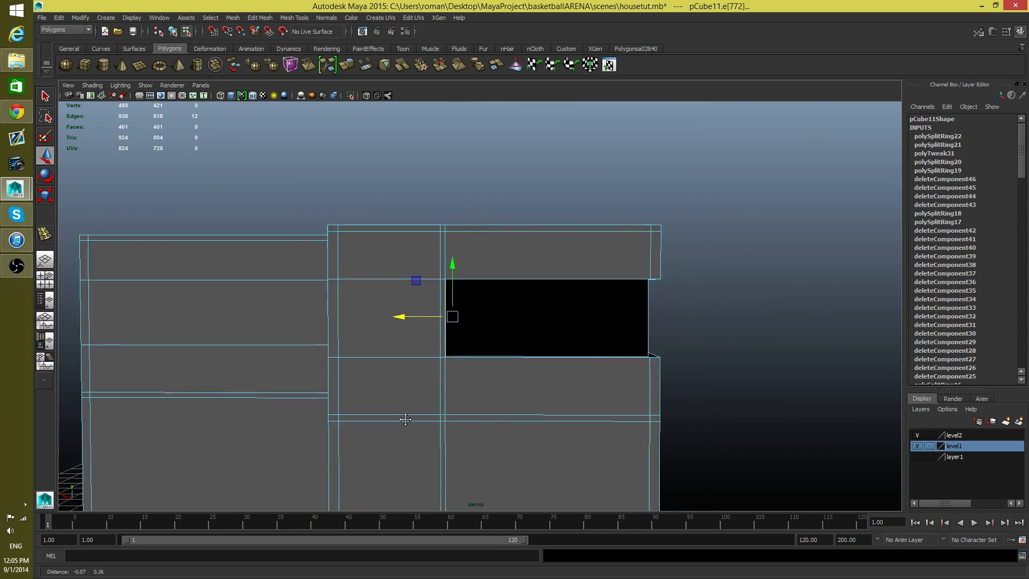
pyautogui.keyDown('alt'); pyautogui.moveTo(405, 419); pyautogui.dragTo(376, 427); pyautogui.keyUp('alt')
# Step: Delete the two inner wall faces that meet at the corner, opening the window through the full wall thickness
pyautogui.rightClick(515, 331)
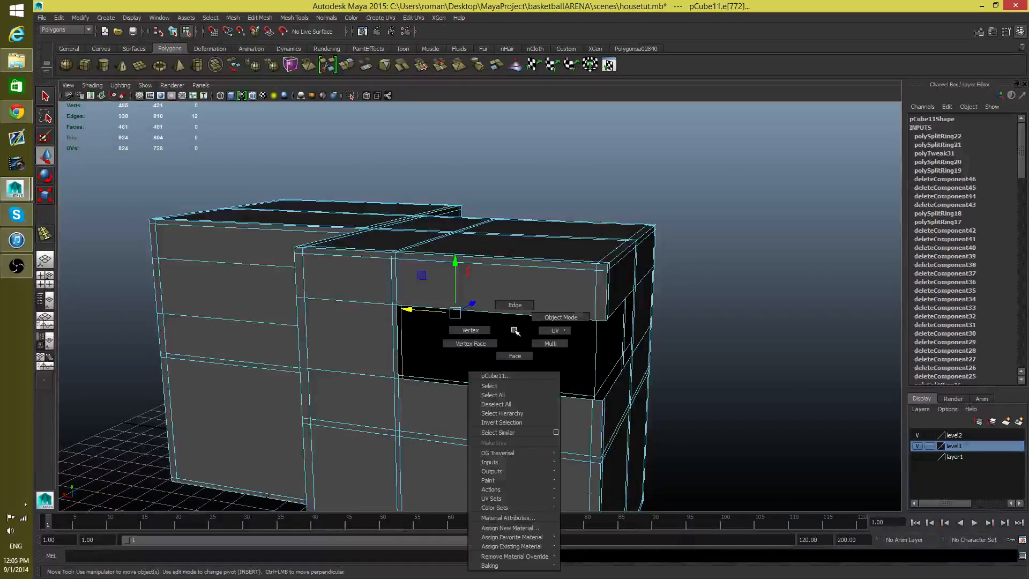
pyautogui.click(528, 358)
pyautogui.moveTo(541, 368)
pyautogui.keyDown('alt'); pyautogui.mouseDown()
pyautogui.moveTo(445, 370)
pyautogui.moveTo(489, 360)
pyautogui.moveTo(533, 371)
pyautogui.mouseUp(); pyautogui.keyUp('alt')
pyautogui.keyDown('alt'); pyautogui.moveTo(533, 370); pyautogui.dragTo(700, 410, button='right'); pyautogui.keyUp('alt')
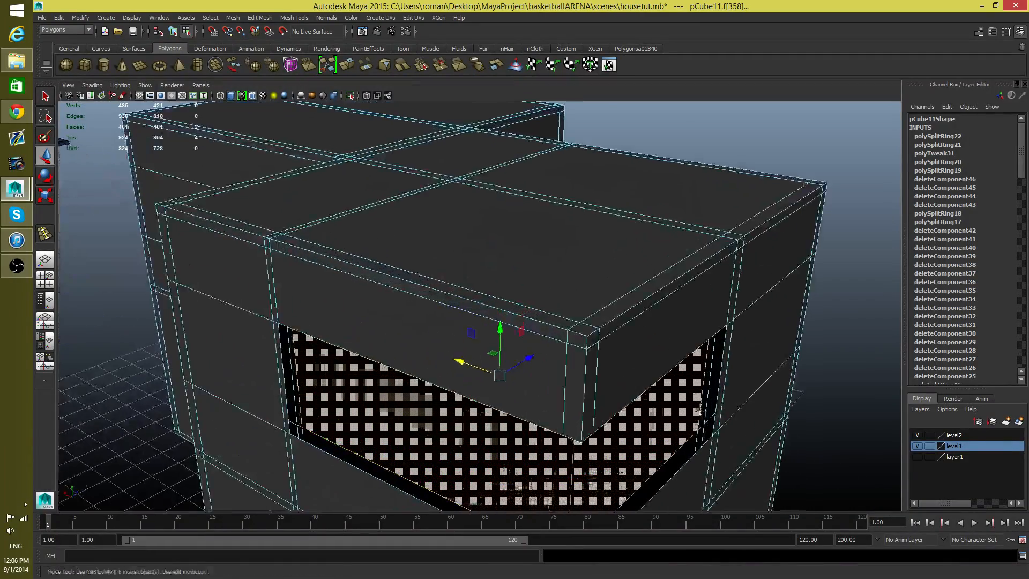
pyautogui.keyDown('alt'); pyautogui.moveTo(700, 410); pyautogui.dragTo(544, 347); pyautogui.keyUp('alt')
pyautogui.press('Delete')
pyautogui.keyDown('alt'); pyautogui.moveTo(558, 293); pyautogui.dragTo(572, 288); pyautogui.keyUp('alt')
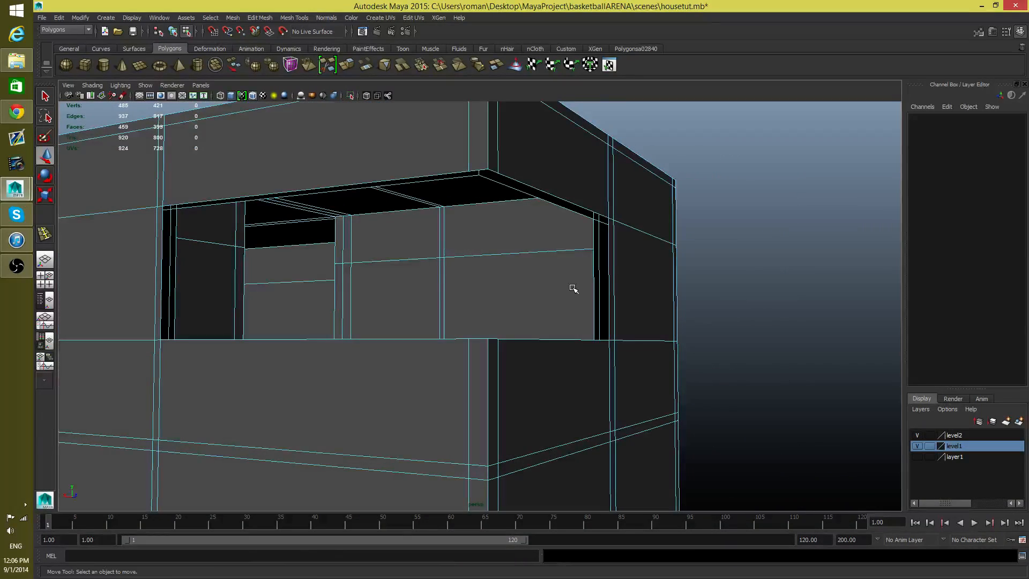
# Step: Bridge the inner and outer vertical edges at the window's side end on the neighbouring wall
pyautogui.rightClick(572, 288)
pyautogui.moveTo(577, 262); pyautogui.dragTo(577, 262, button='right')
pyautogui.doubleClick(578, 250)
pyautogui.keyDown('alt'); pyautogui.moveTo(579, 264); pyautogui.dragTo(604, 272); pyautogui.keyUp('alt')
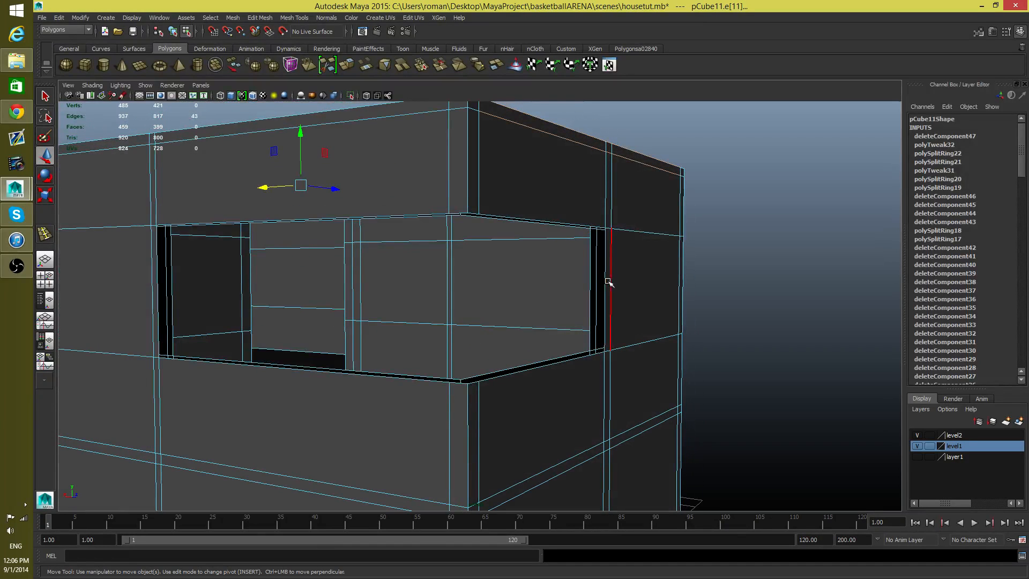
pyautogui.click(592, 305)
pyautogui.keyDown('shift'); pyautogui.click(591, 303); pyautogui.keyUp('shift')
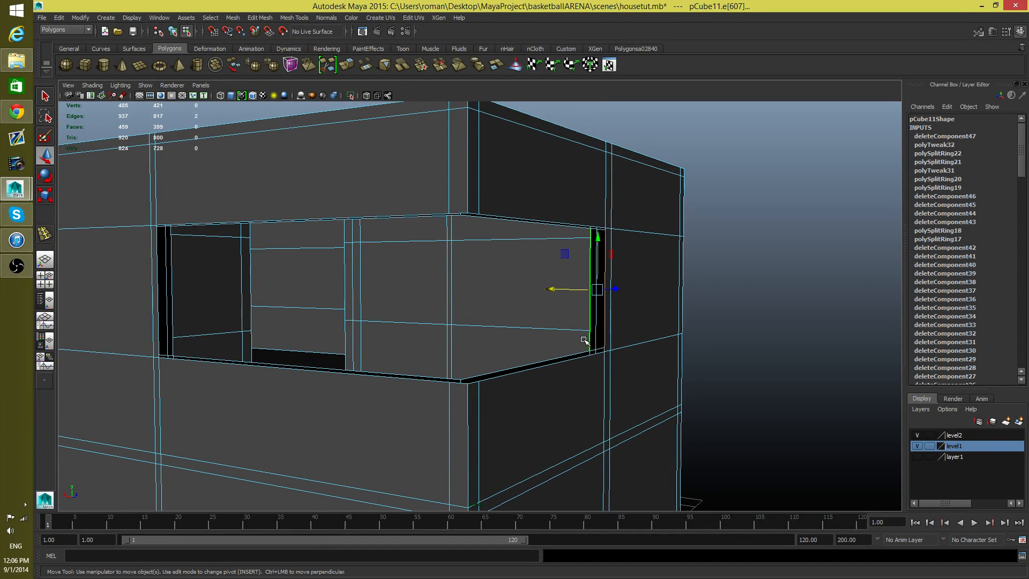
pyautogui.keyDown('alt'); pyautogui.moveTo(583, 340); pyautogui.dragTo(558, 353); pyautogui.keyUp('alt')
pyautogui.keyDown('alt'); pyautogui.moveTo(558, 353); pyautogui.dragTo(616, 378, button='right'); pyautogui.keyUp('alt')
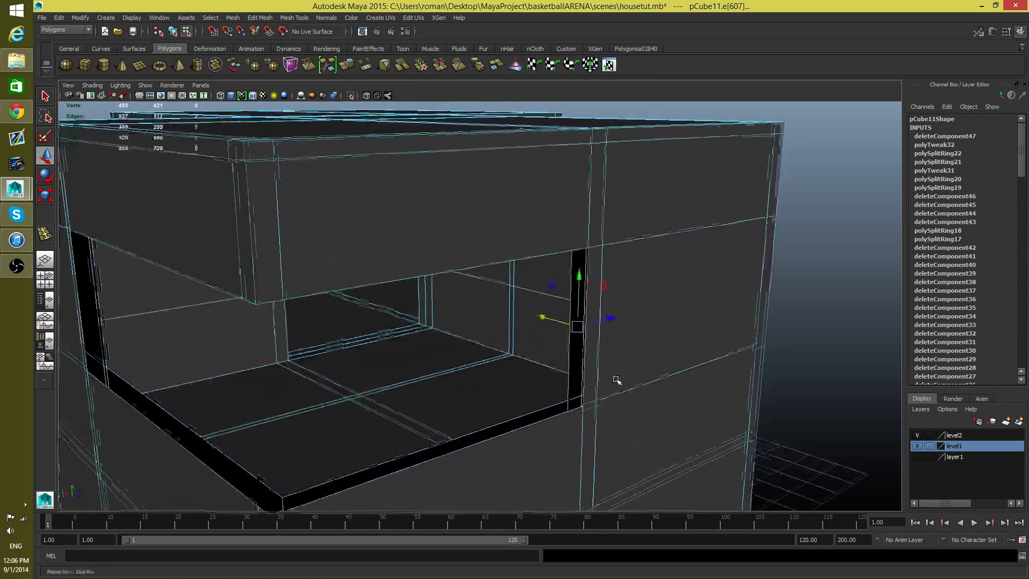
pyautogui.click(233, 17)
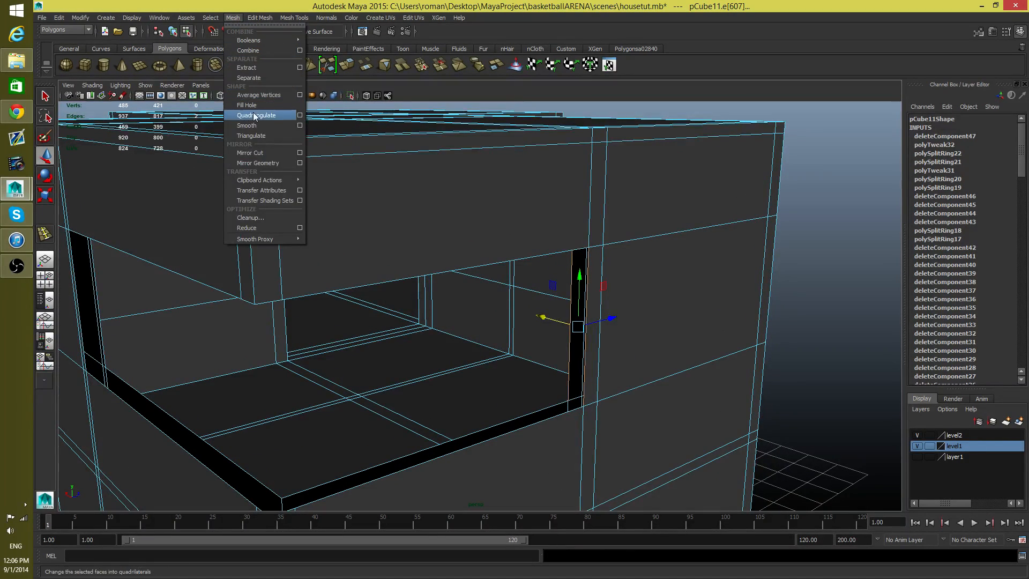
pyautogui.moveTo(265, 13)
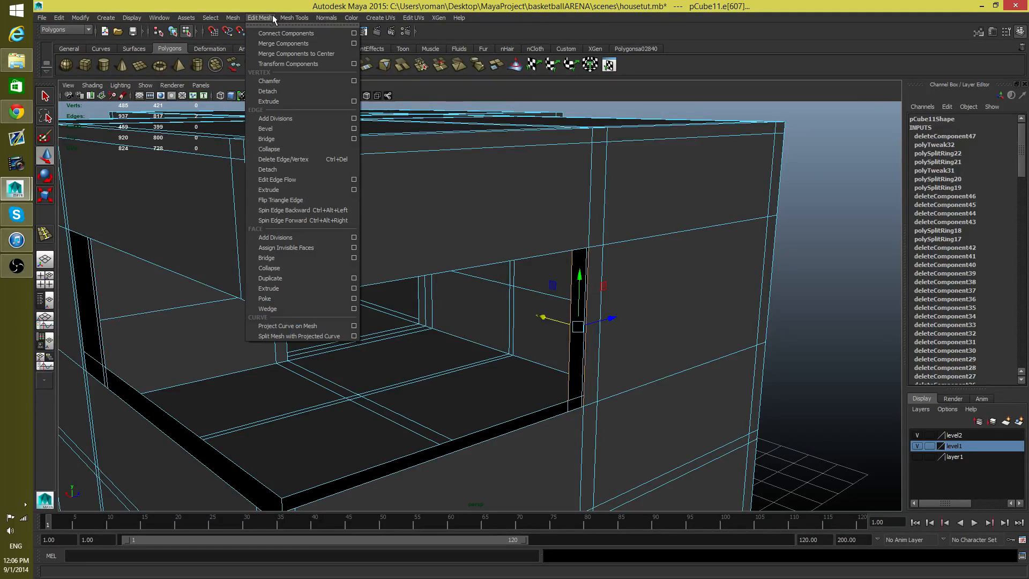
pyautogui.moveTo(294, 20)
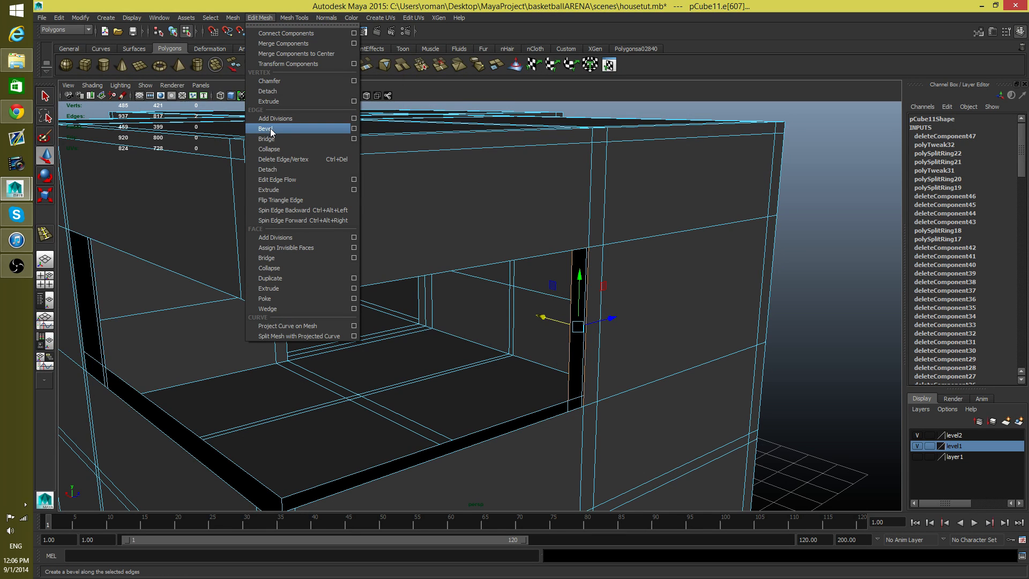
pyautogui.click(273, 139)
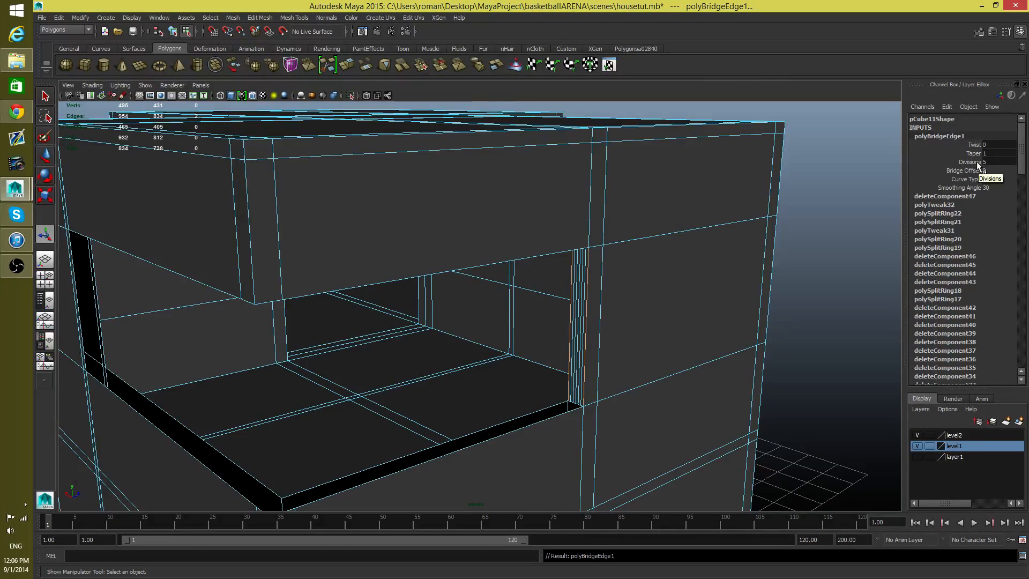
# Step: Show the bridge's attributes and set its divisions to 0
pyautogui.click(1009, 33)
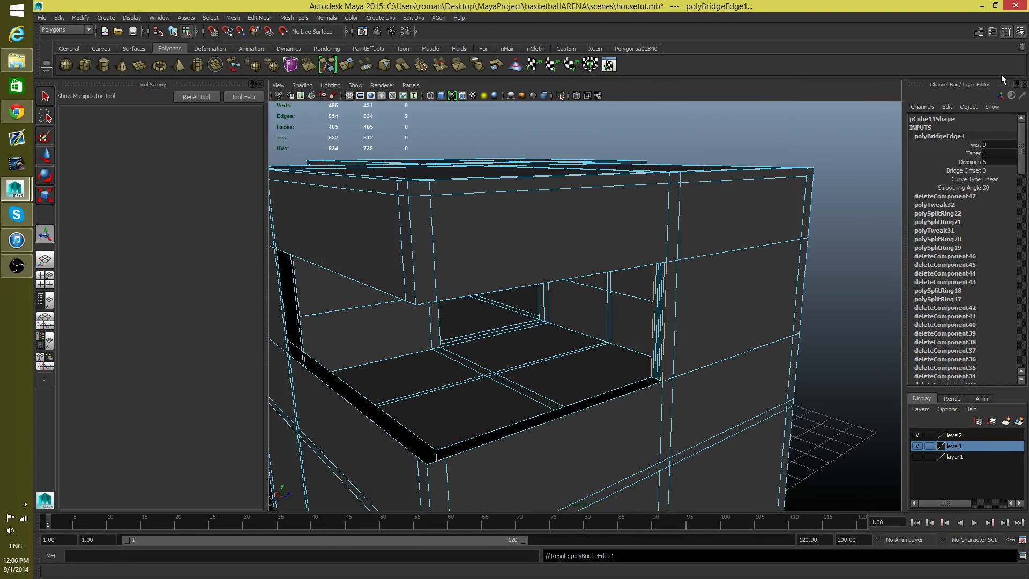
pyautogui.click(1005, 32)
pyautogui.click(1005, 33)
pyautogui.click(988, 33)
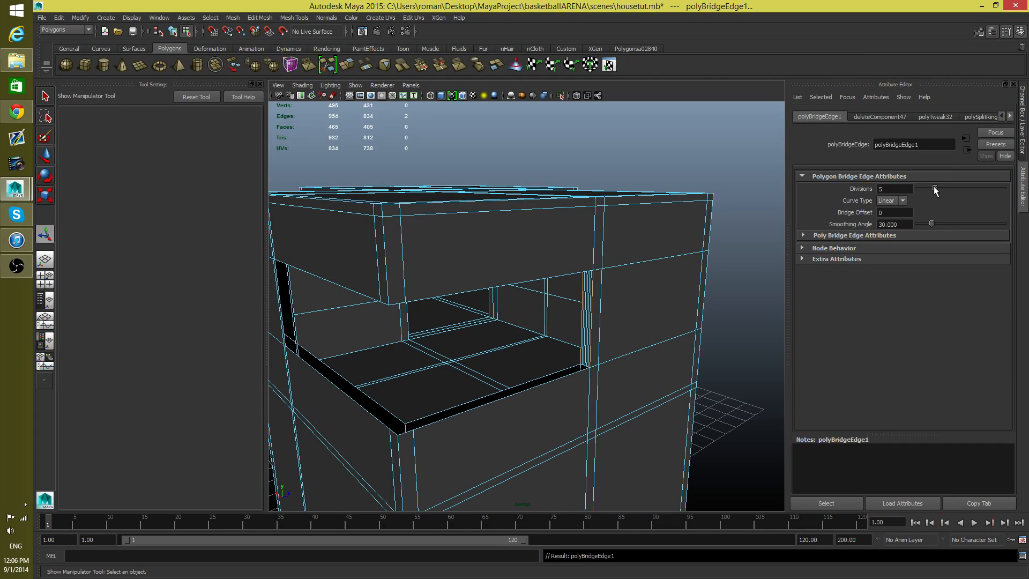
pyautogui.moveTo(921, 187); pyautogui.dragTo(911, 187)
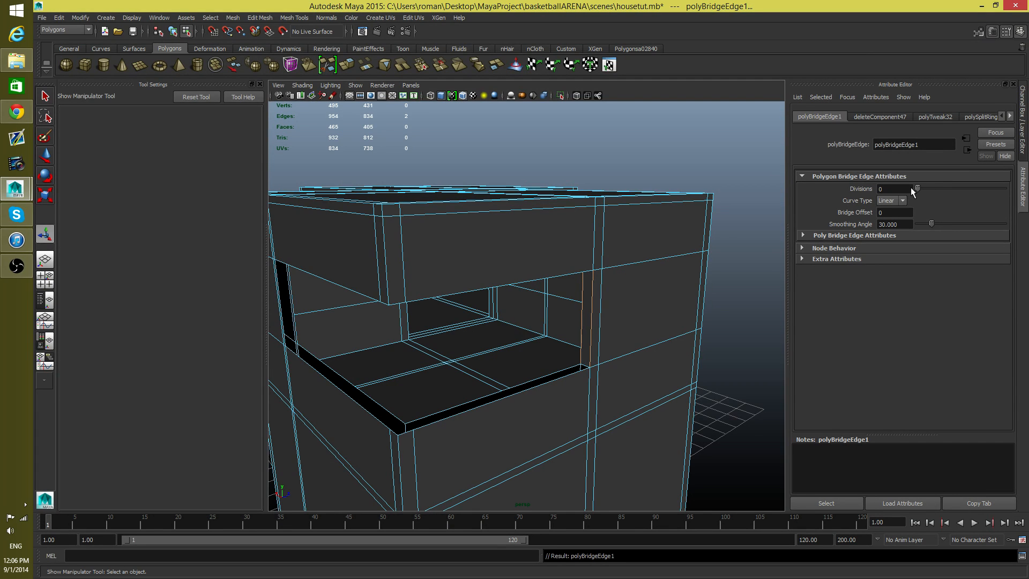
# Step: Bridge the inner and outer vertical edges at the window's other, still open side end and set the bridge's divisions to 0
pyautogui.keyDown('alt'); pyautogui.moveTo(613, 323); pyautogui.dragTo(650, 336); pyautogui.keyUp('alt')
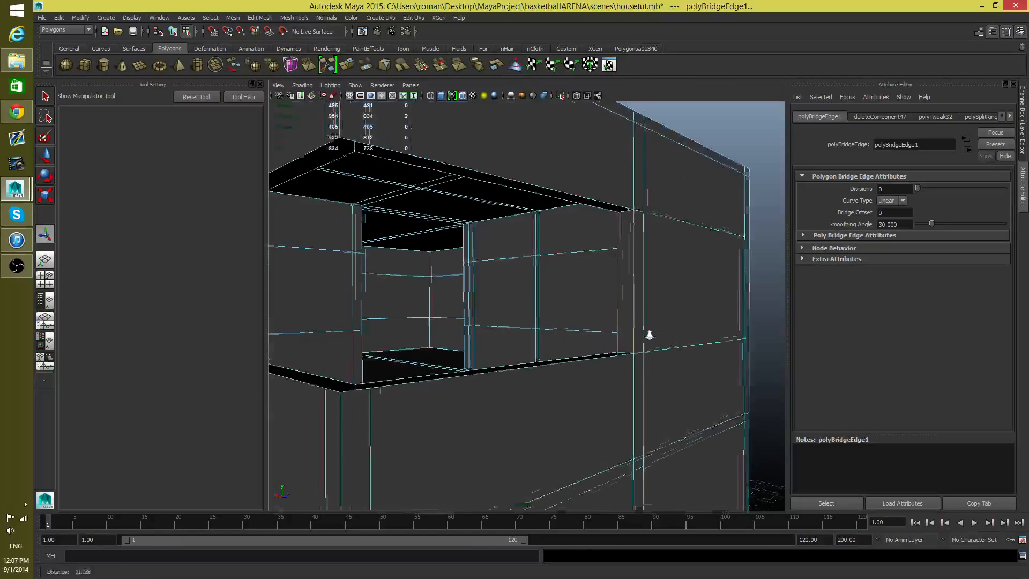
pyautogui.keyDown('alt'); pyautogui.moveTo(624, 297); pyautogui.dragTo(690, 383, button='right'); pyautogui.keyUp('alt')
pyautogui.keyDown('alt'); pyautogui.moveTo(541, 399); pyautogui.dragTo(614, 417); pyautogui.keyUp('alt')
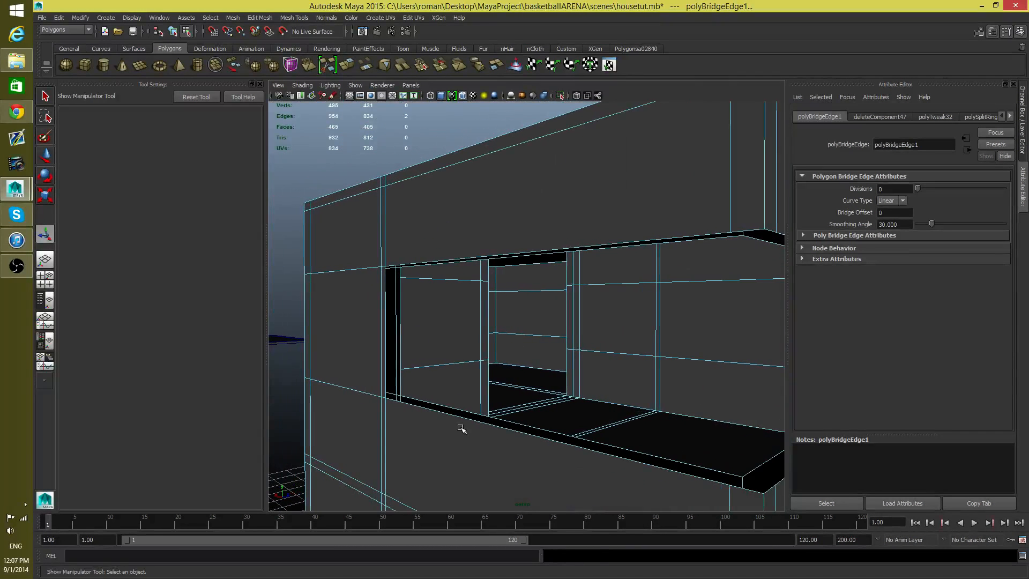
pyautogui.keyDown('alt'); pyautogui.moveTo(460, 427); pyautogui.dragTo(542, 435, button='right'); pyautogui.keyUp('alt')
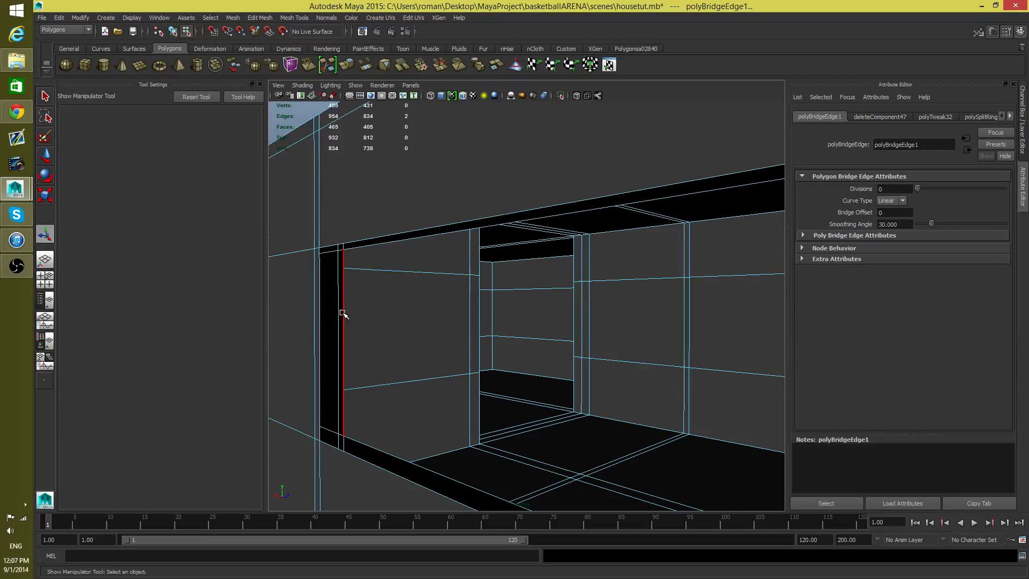
pyautogui.press('Delete')
pyautogui.click(315, 333)
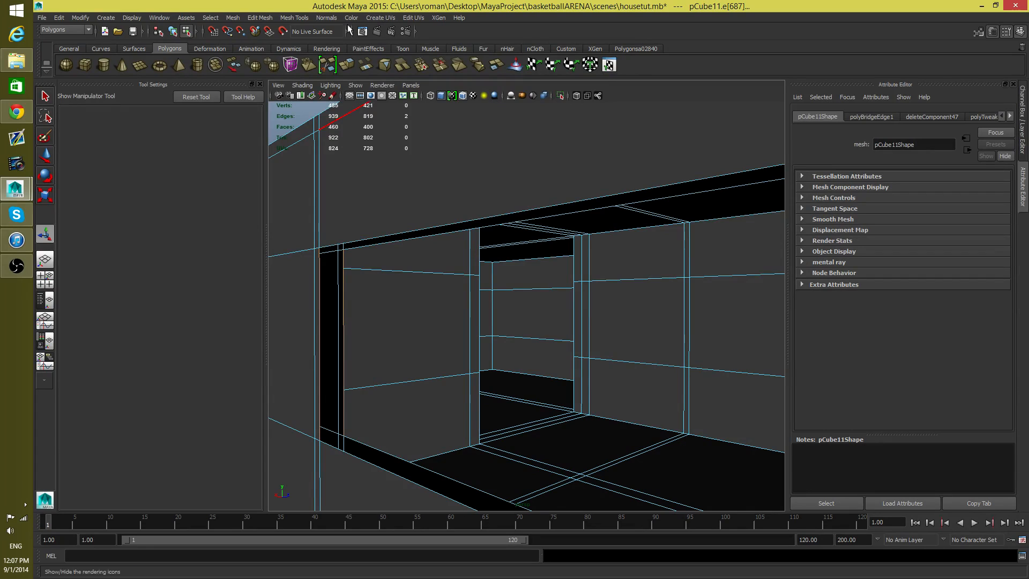
pyautogui.click(304, 18)
pyautogui.click(260, 17)
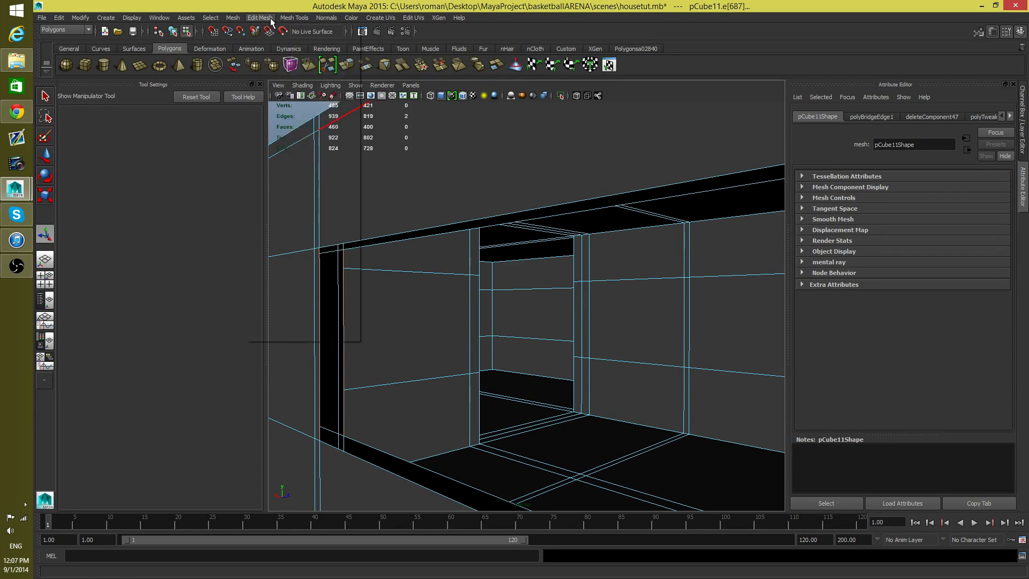
pyautogui.click(267, 139)
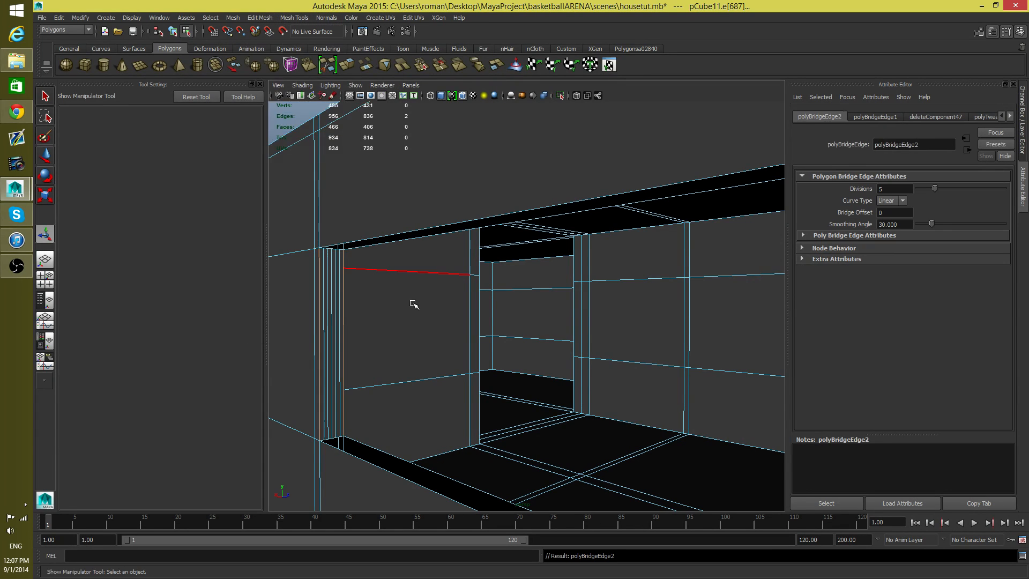
pyautogui.moveTo(934, 189); pyautogui.dragTo(902, 189)
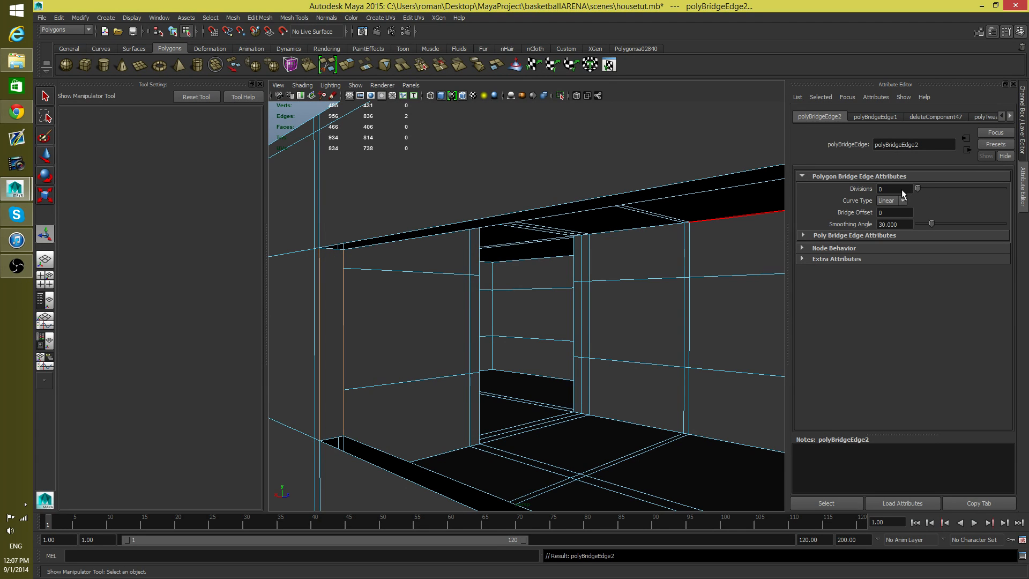
# Step: Select the border edges around the wall-thickness gap along the window's top and close it with Fill Hole
pyautogui.keyDown('alt'); pyautogui.moveTo(504, 236); pyautogui.dragTo(573, 238); pyautogui.keyUp('alt')
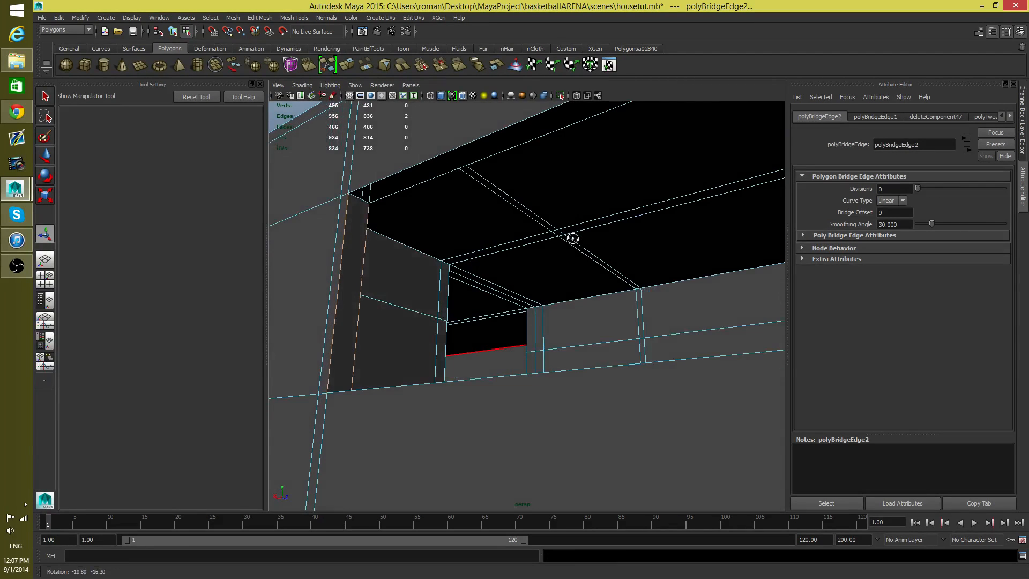
pyautogui.click(472, 142)
pyautogui.scroll(-6, 540, 206)
pyautogui.keyDown('alt'); pyautogui.moveTo(539, 268); pyautogui.dragTo(526, 255); pyautogui.keyUp('alt')
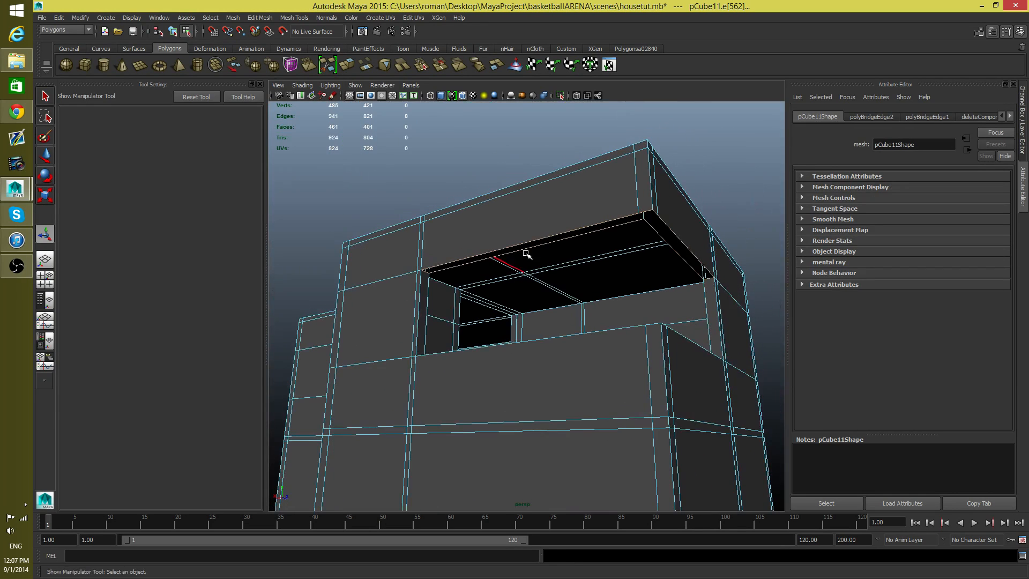
pyautogui.click(232, 18)
pyautogui.click(246, 104)
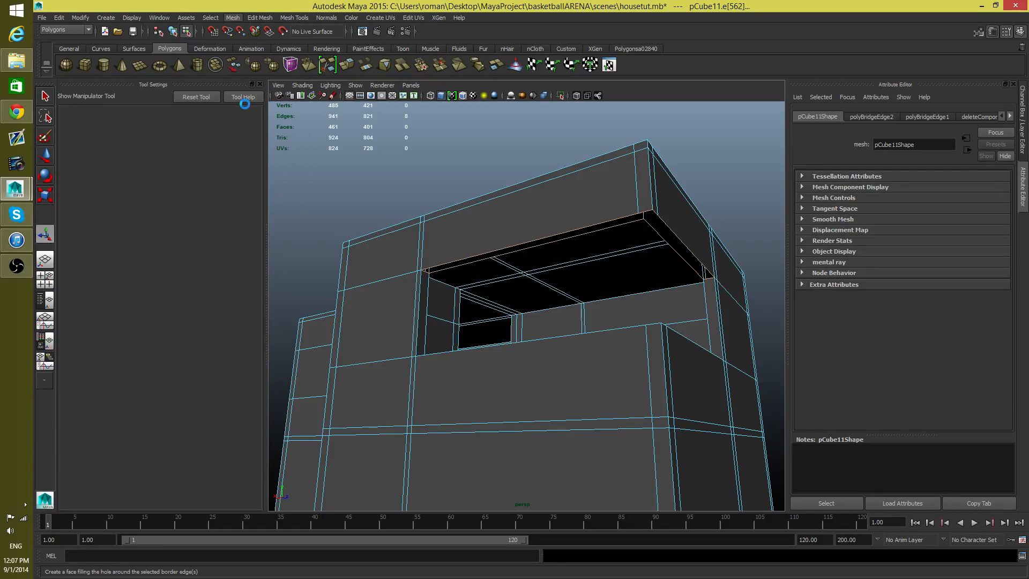
# Step: Select the border edges around the gap along the window's sill and close it with Fill Hole
pyautogui.keyDown('alt'); pyautogui.moveTo(601, 326); pyautogui.dragTo(569, 435); pyautogui.keyUp('alt')
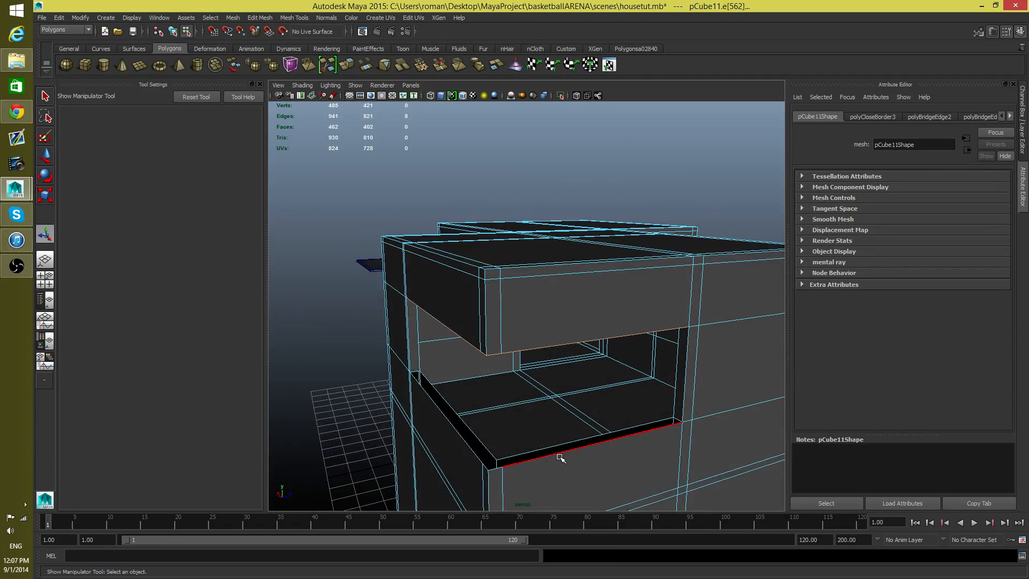
pyautogui.click(557, 453)
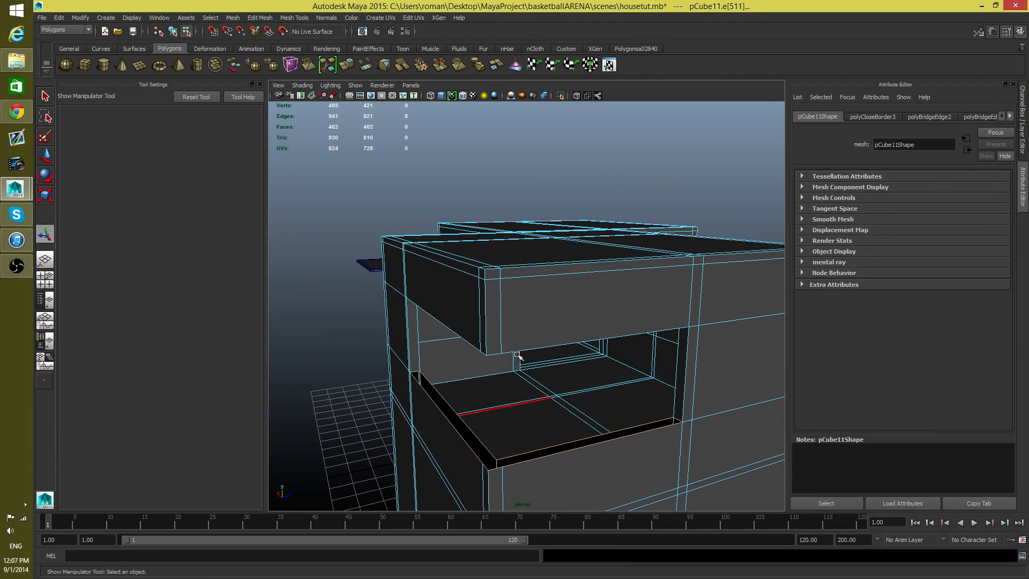
pyautogui.click(235, 18)
pyautogui.click(247, 104)
pyautogui.keyDown('alt'); pyautogui.moveTo(471, 253); pyautogui.dragTo(505, 248); pyautogui.keyUp('alt')
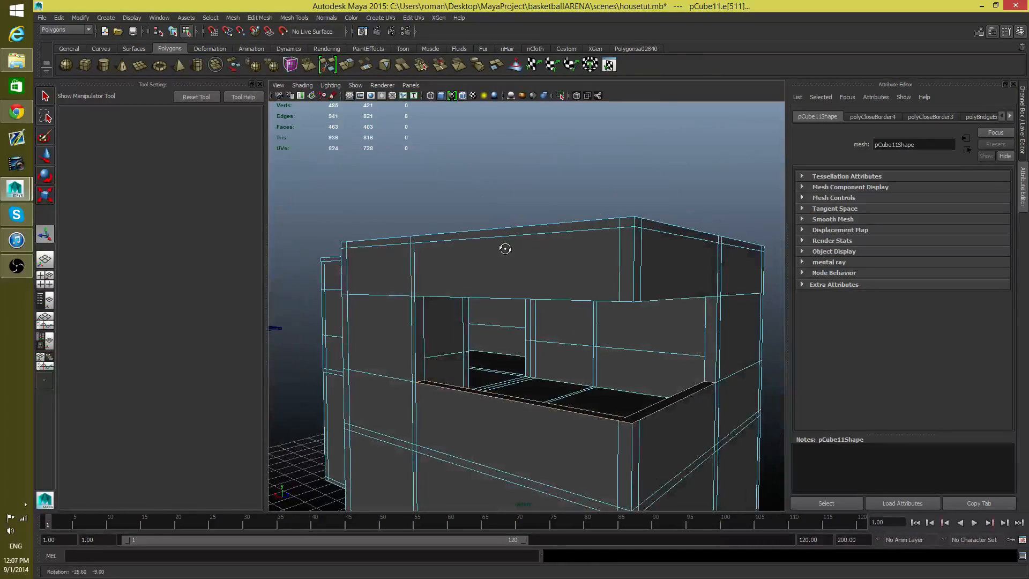
pyautogui.keyDown('alt'); pyautogui.moveTo(600, 344); pyautogui.dragTo(477, 303); pyautogui.keyUp('alt')
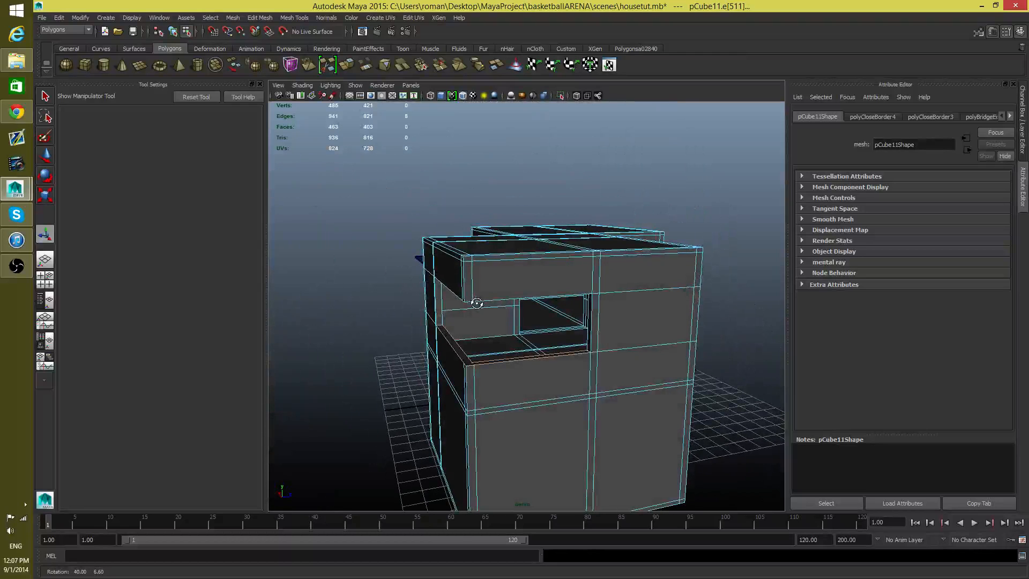